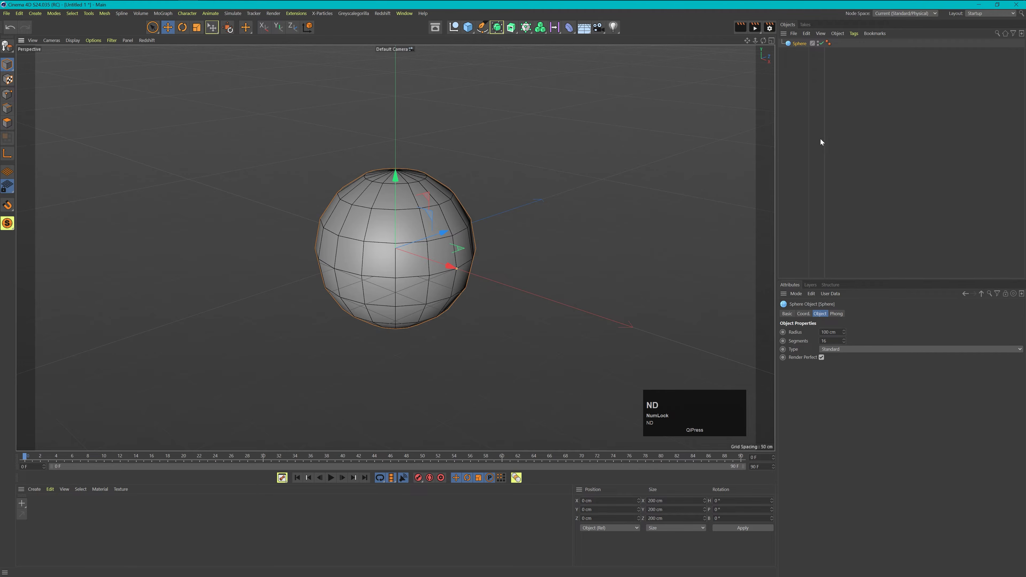
Change the sphere's type to Icosahedron and reduce its segments to 12.
left_click(839, 349)
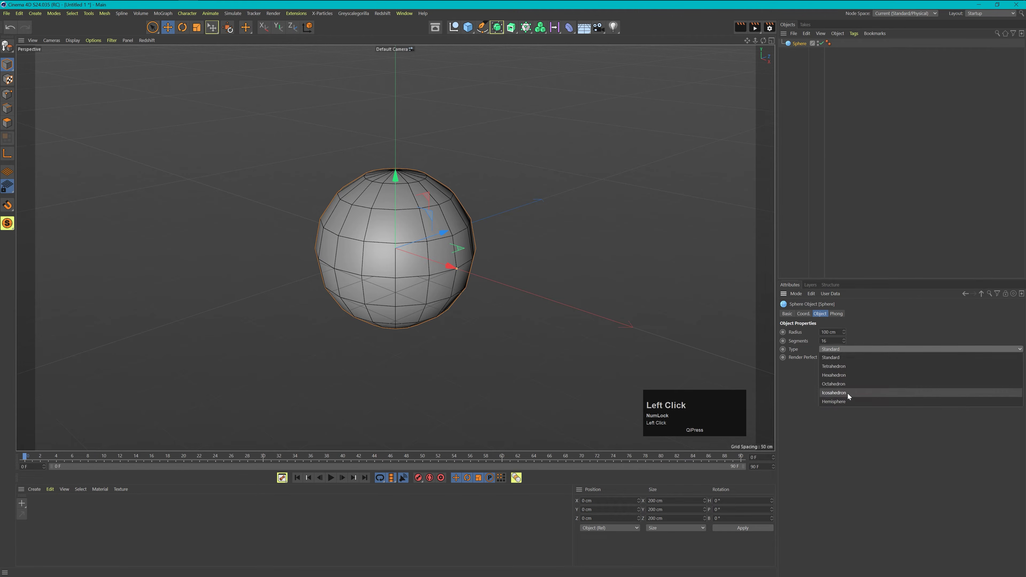
left_click(848, 393)
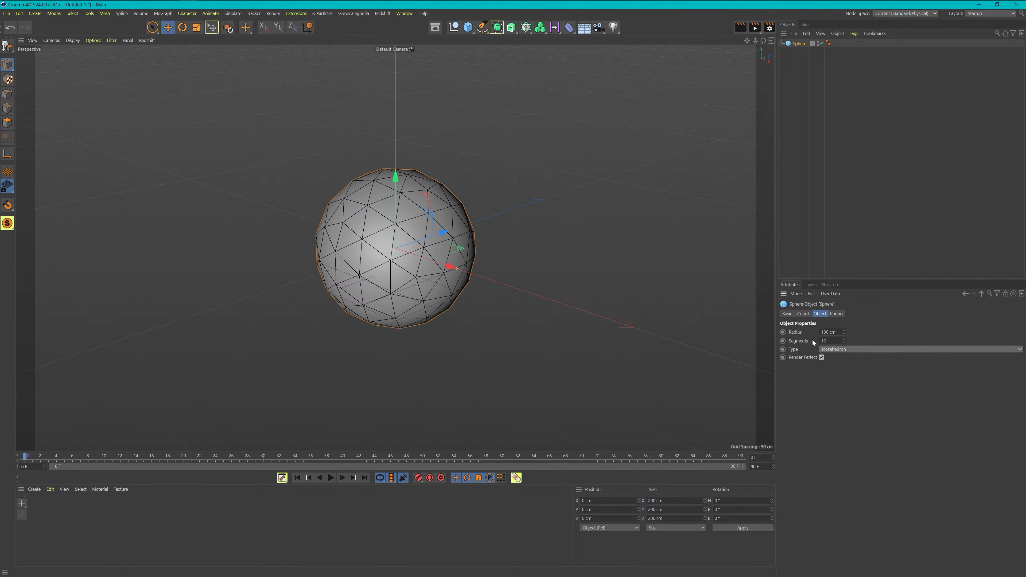
left_click(845, 343)
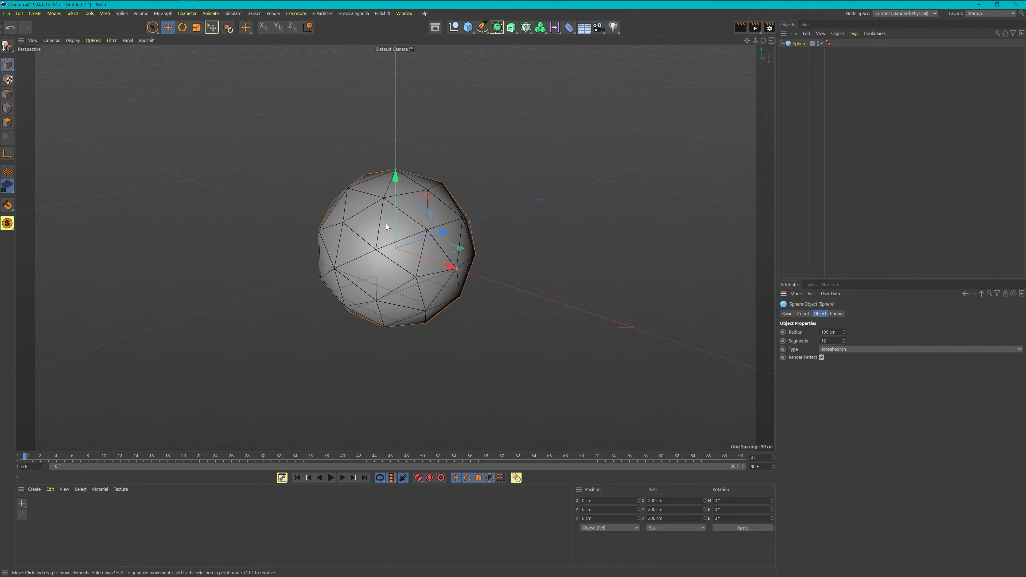
mouse_move(384, 229)
left_mouse_down()
mouse_move(437, 247)
mouse_move(504, 212)
mouse_move(444, 195)
mouse_move(394, 232)
left_mouse_up()
key("3")
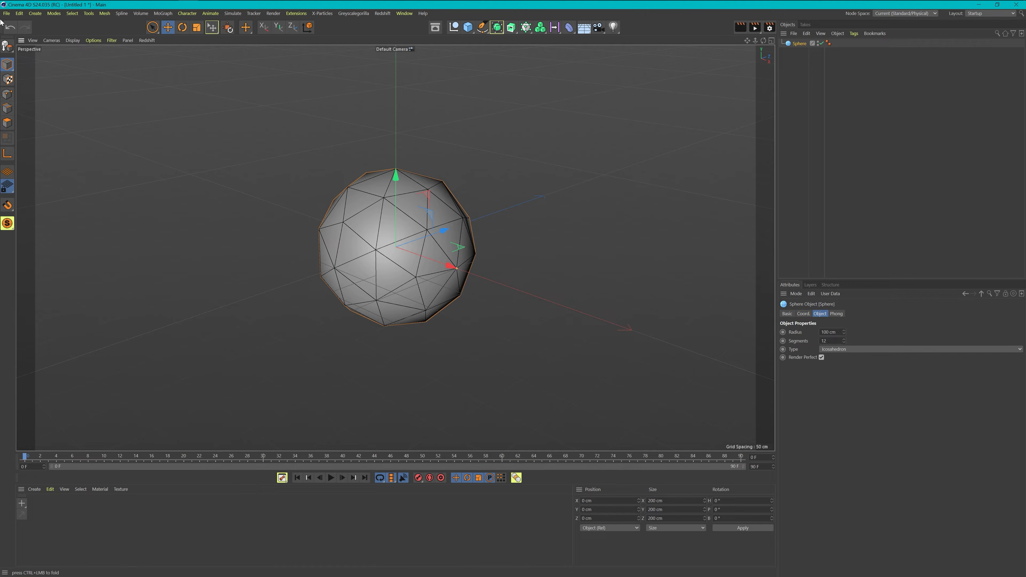
left_click(7, 14)
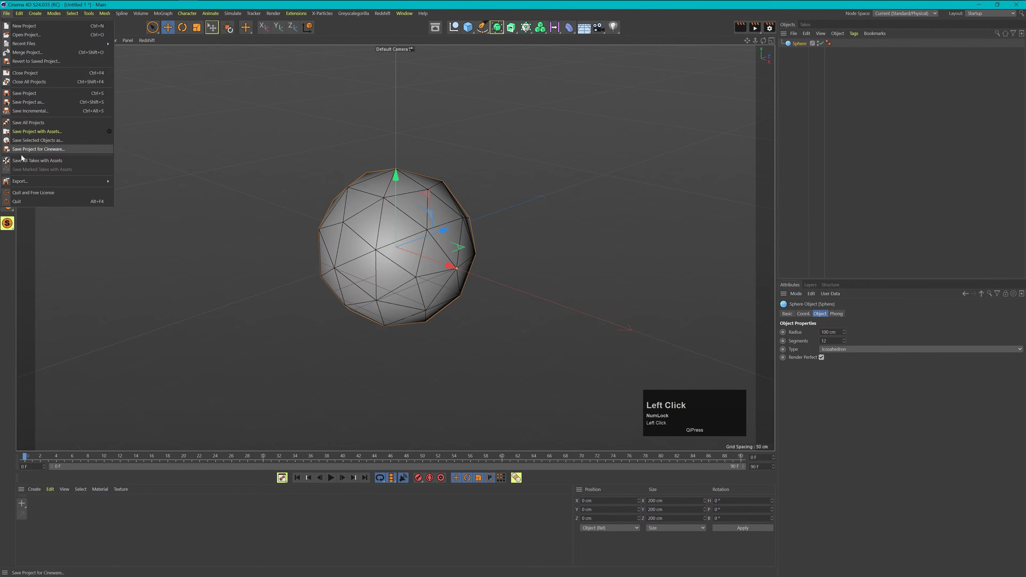
mouse_move(22, 181)
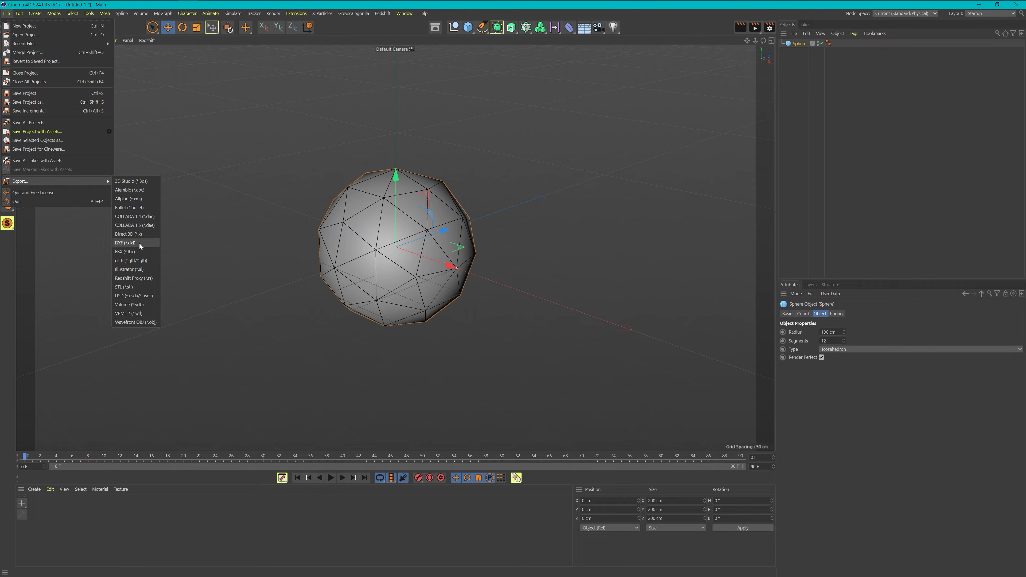
left_click(129, 323)
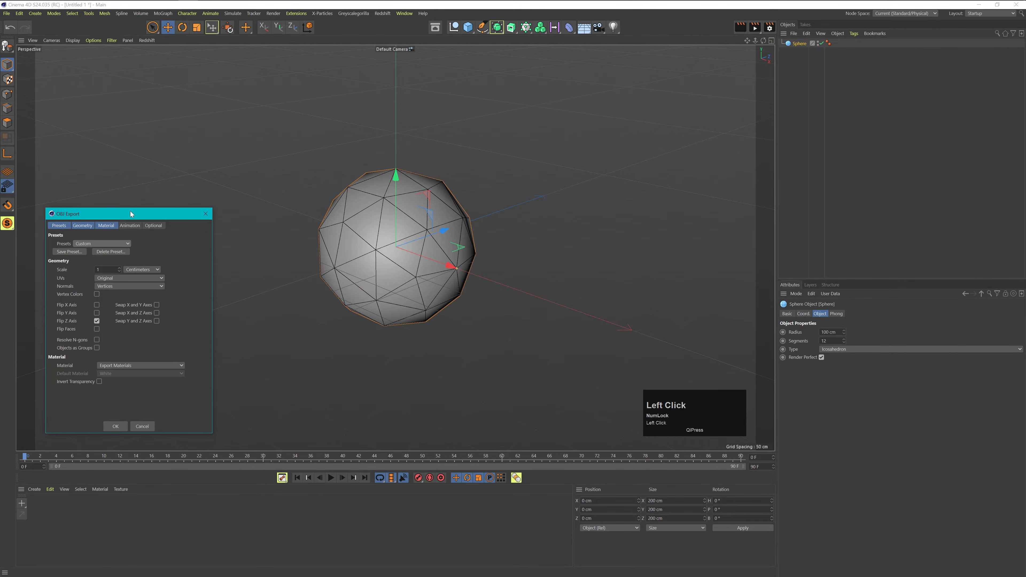
left_click_drag(132, 213, 231, 179)
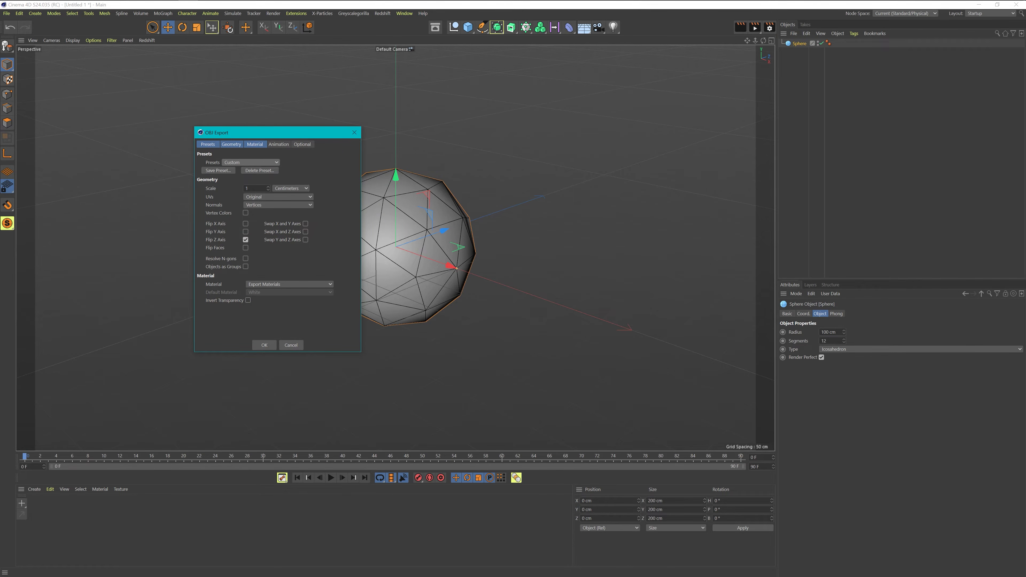
left_click(265, 345)
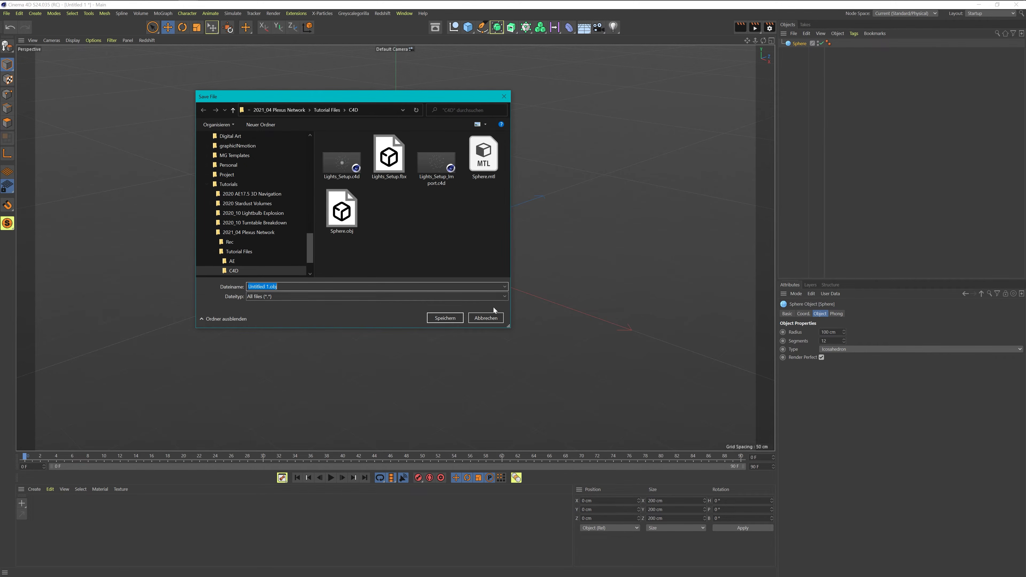
left_click(491, 317)
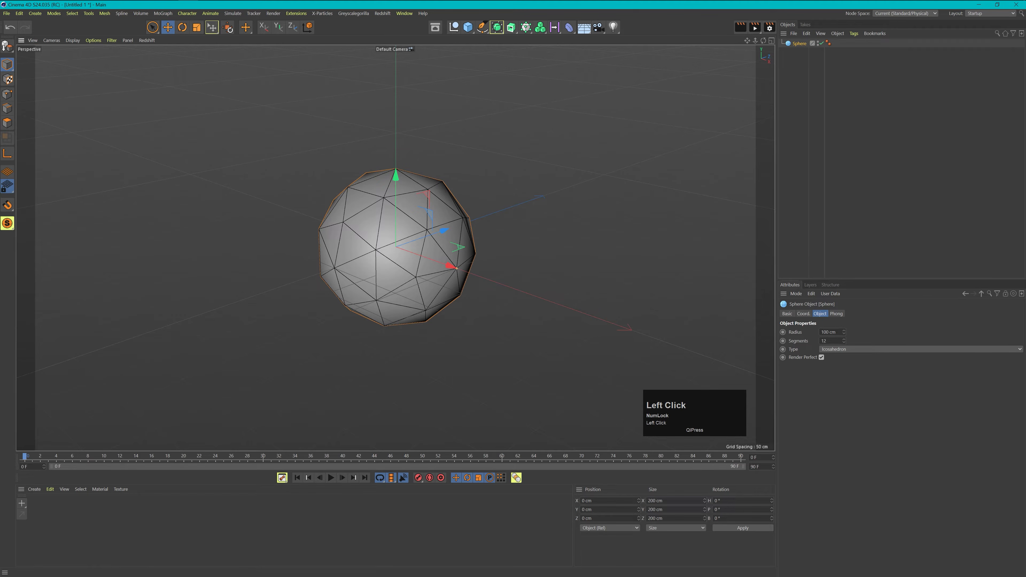
Set the sphere's radius to 250 cm.
left_click(828, 332)
type("250")
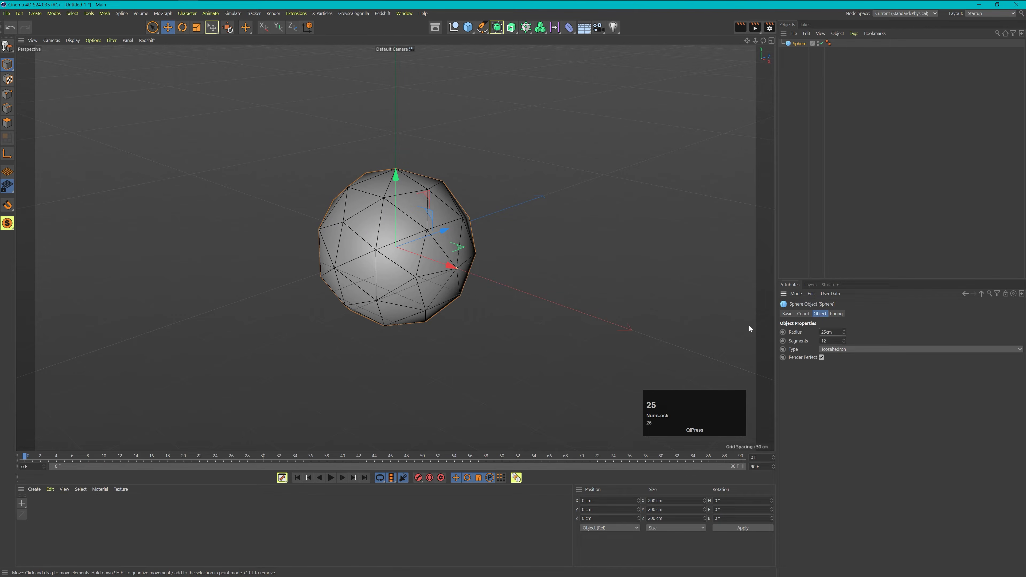
key("Return")
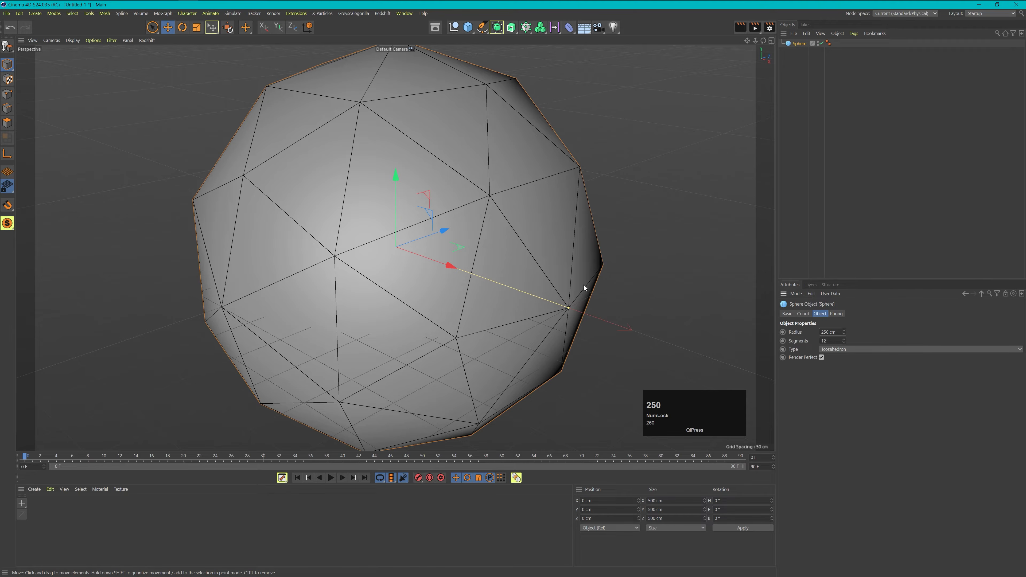
key("2")
left_click_drag(534, 262, 432, 267)
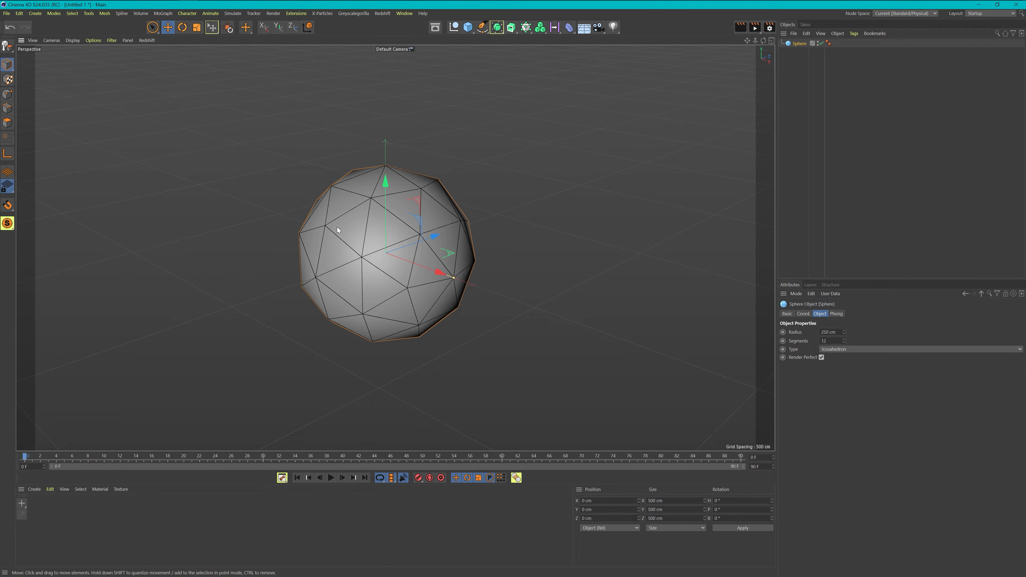
Export the sphere as a Wavefront OBJ with the current export settings, overwriting Sphere.obj in the C4D folder.
left_click(7, 13)
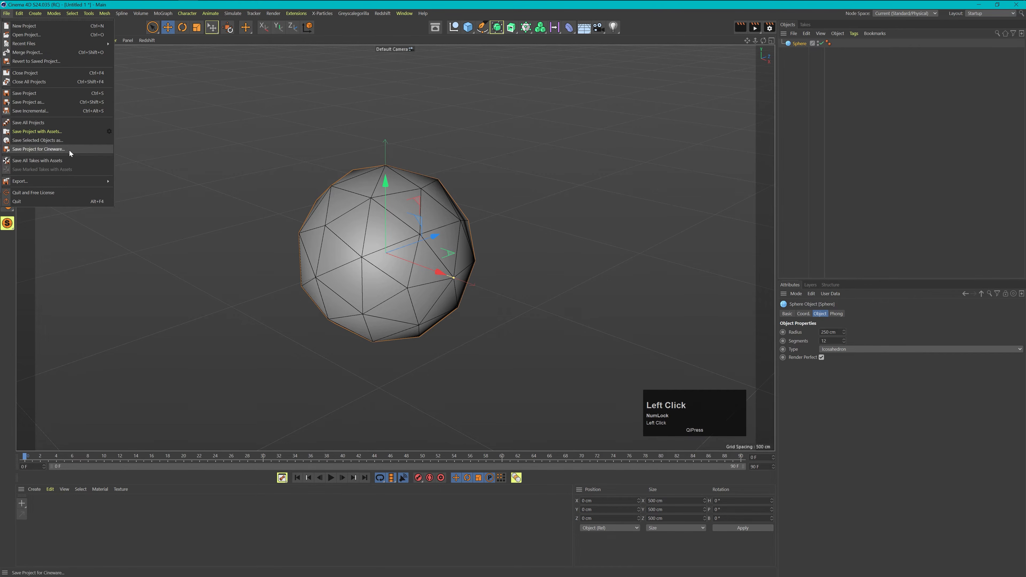
mouse_move(66, 180)
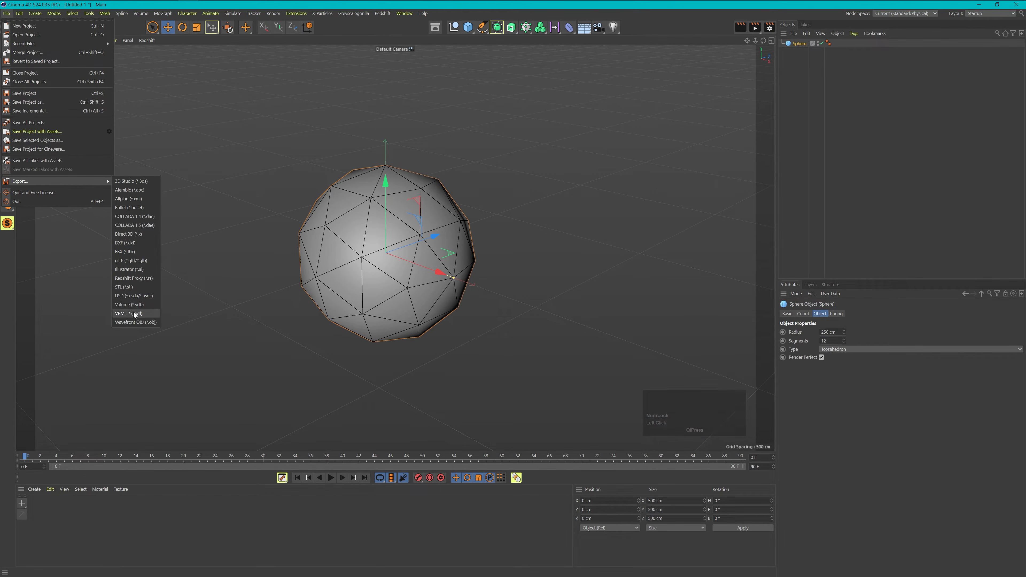
left_click(137, 321)
left_click(123, 424)
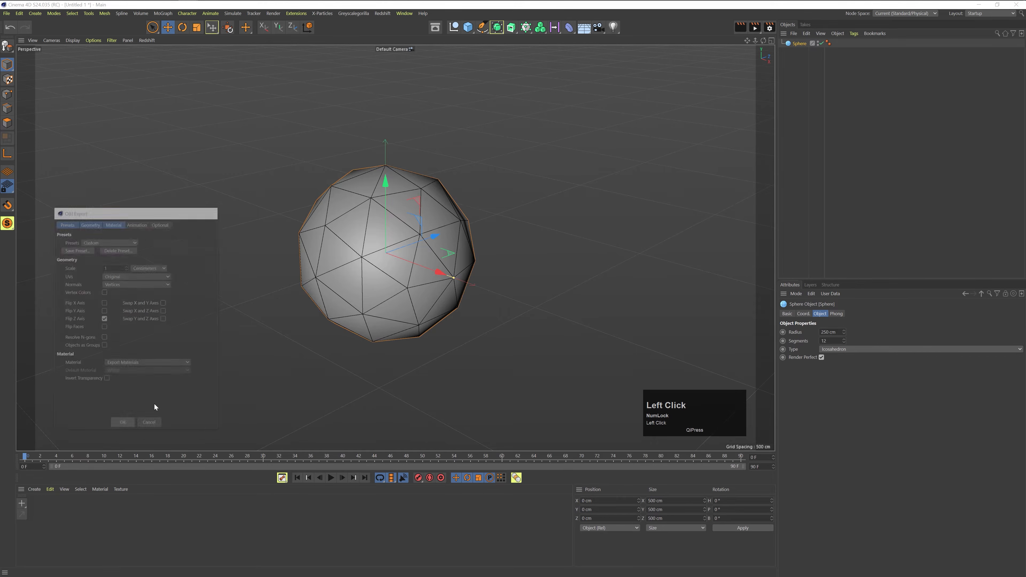
left_click(447, 320)
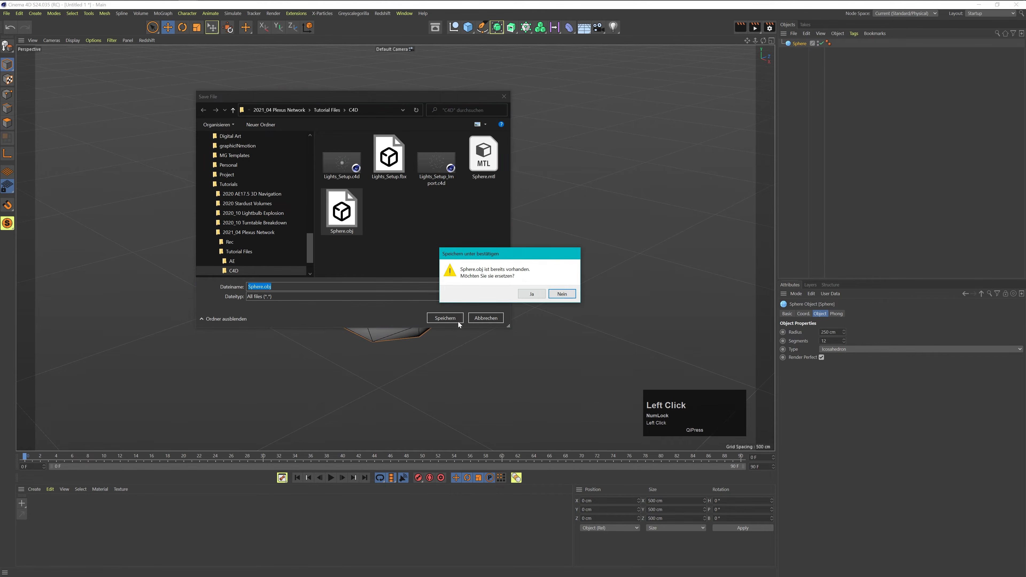
left_click(532, 294)
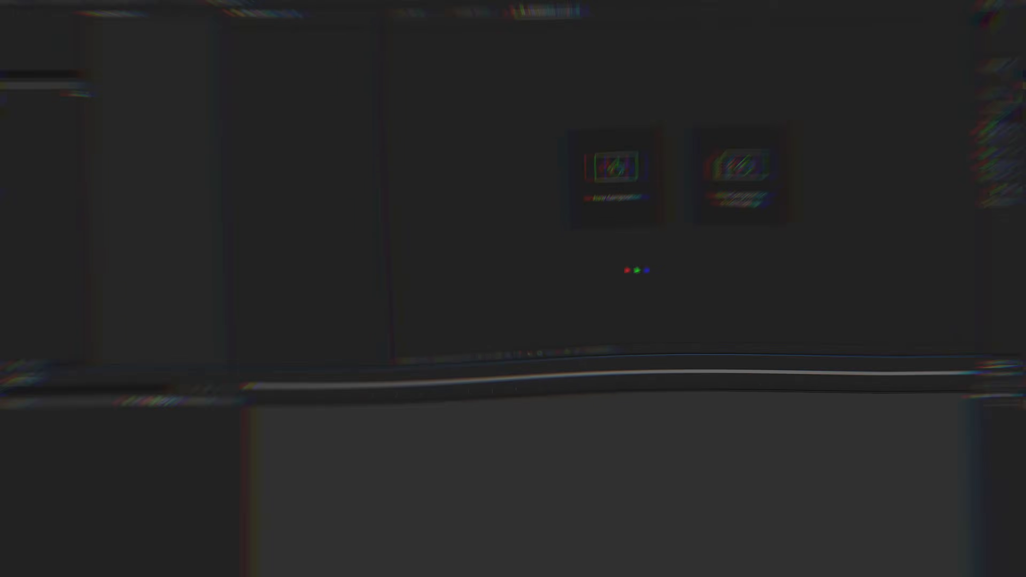
In After Effects, create a composition named Plexus Network with the HDTV 1080 25 preset and a 10-second duration.
left_click(618, 224)
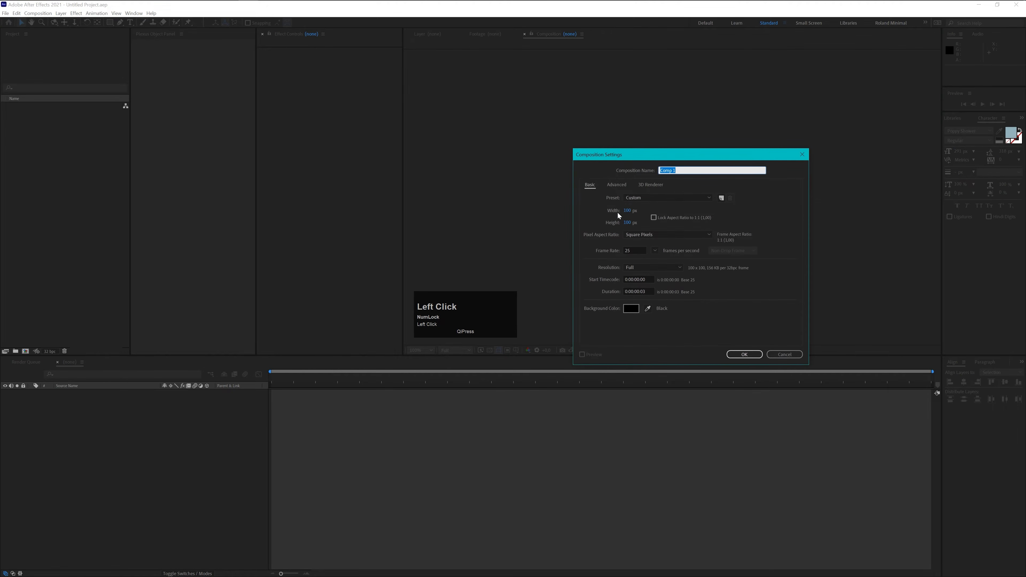
type("Plexus Network")
left_click(698, 199)
left_click(655, 404)
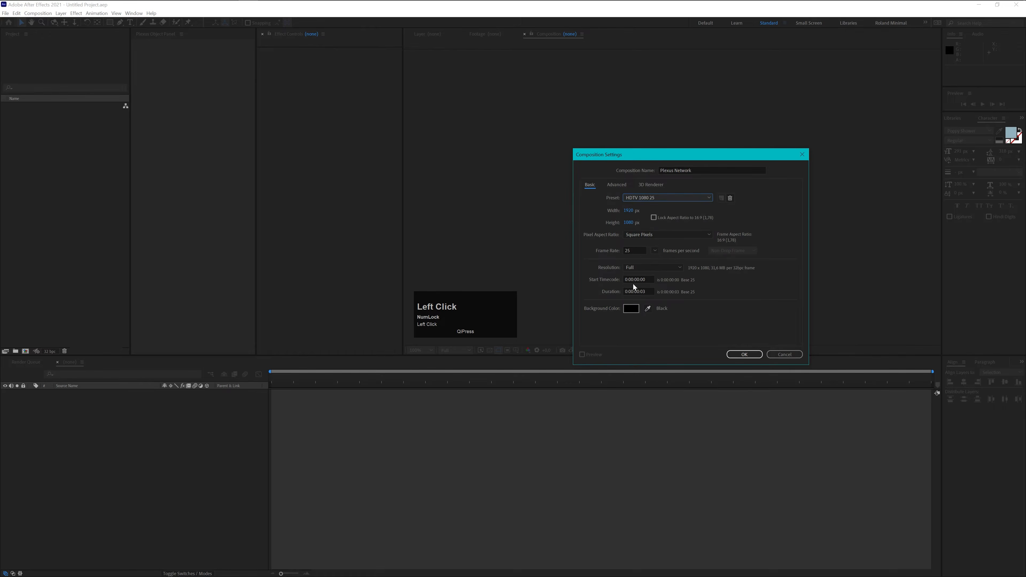
left_click(647, 291)
type("1000")
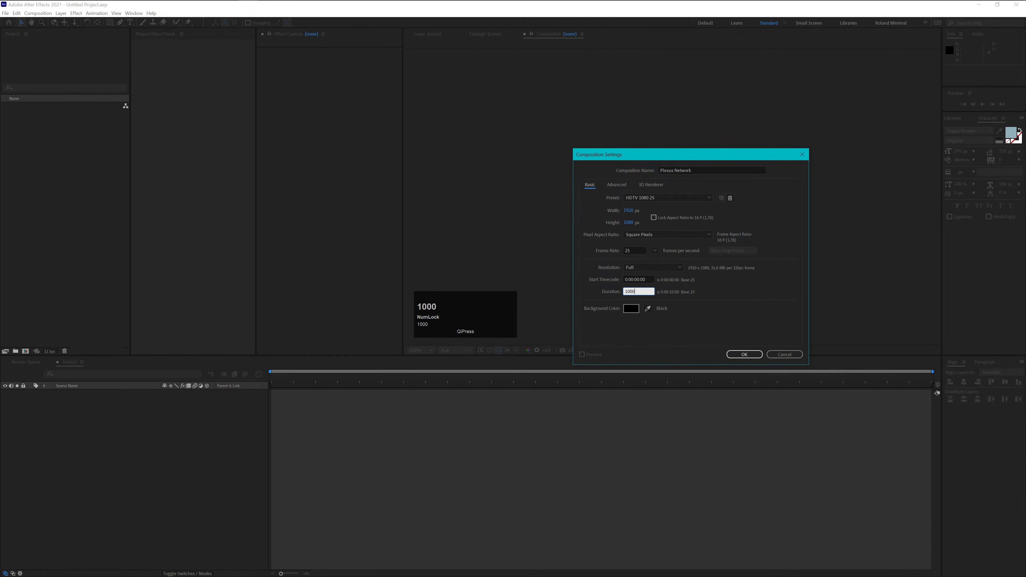
key("Return")
Create a white composition-sized solid layer named Plexus.
key("ctrl+y")
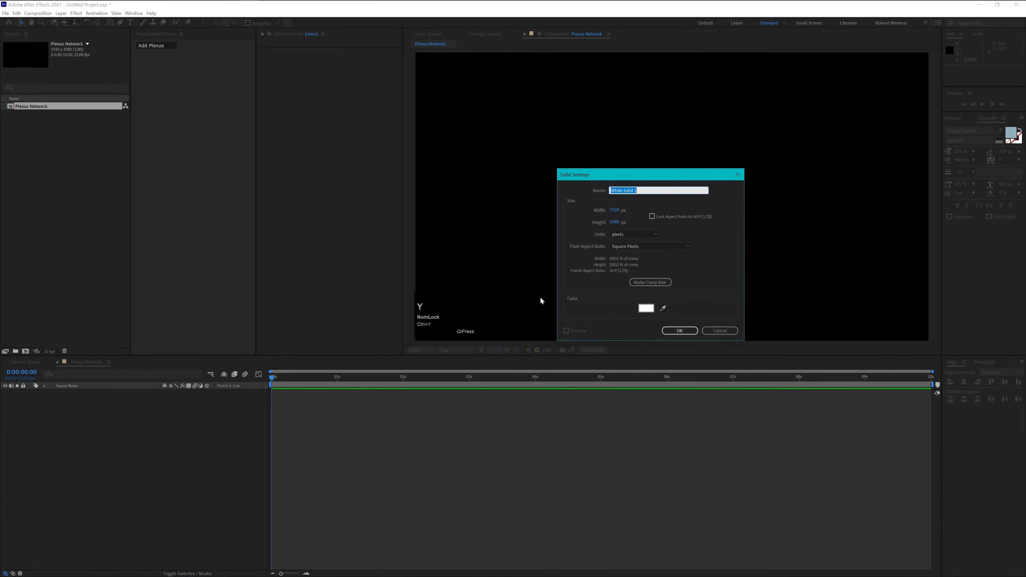
type("Plexus7")
key("Return")
Apply the Plexus effect to the Plexus solid and add an OBJ geometry object to it.
key("ctrl+space")
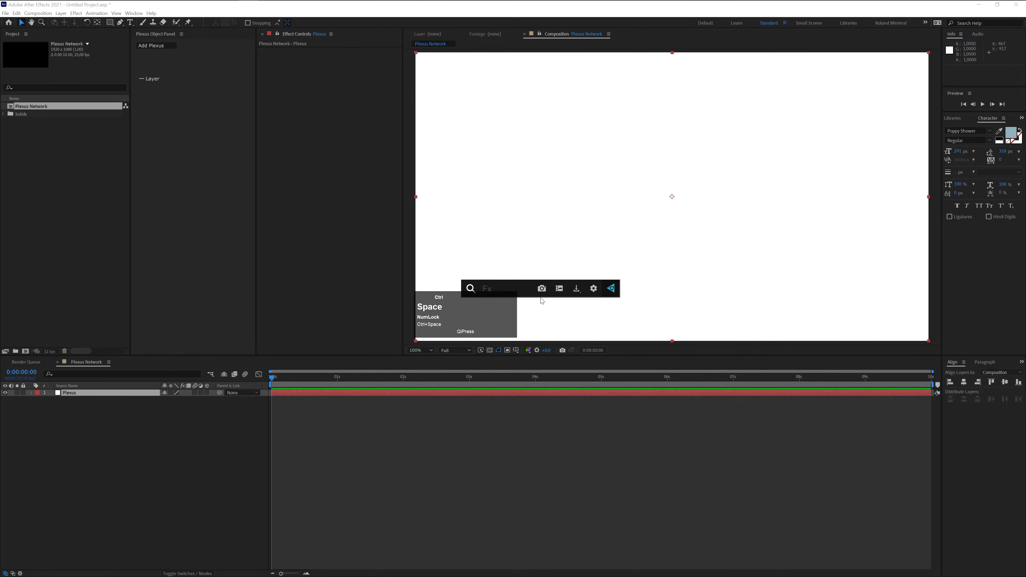
type("Plexus")
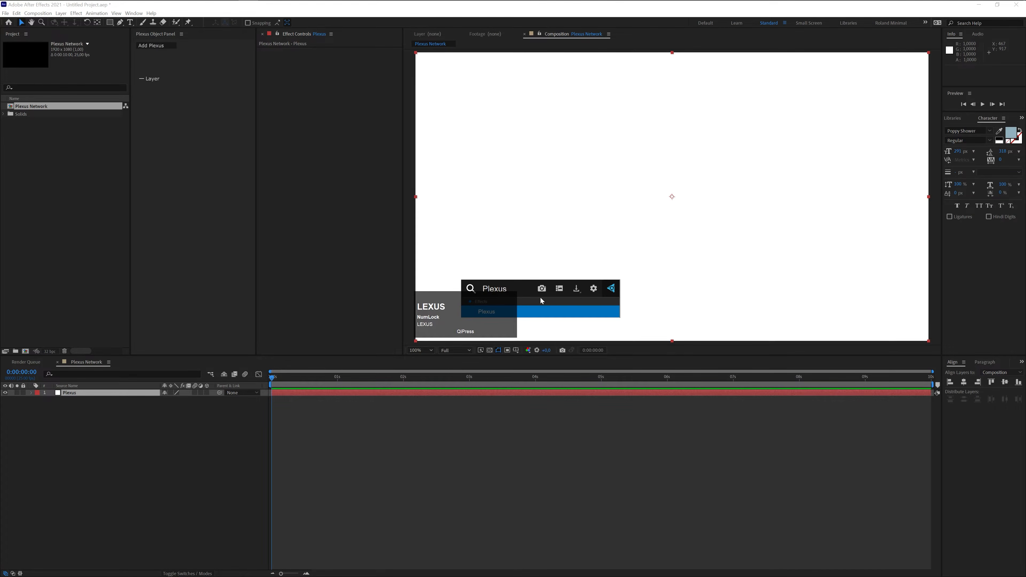
key("Return")
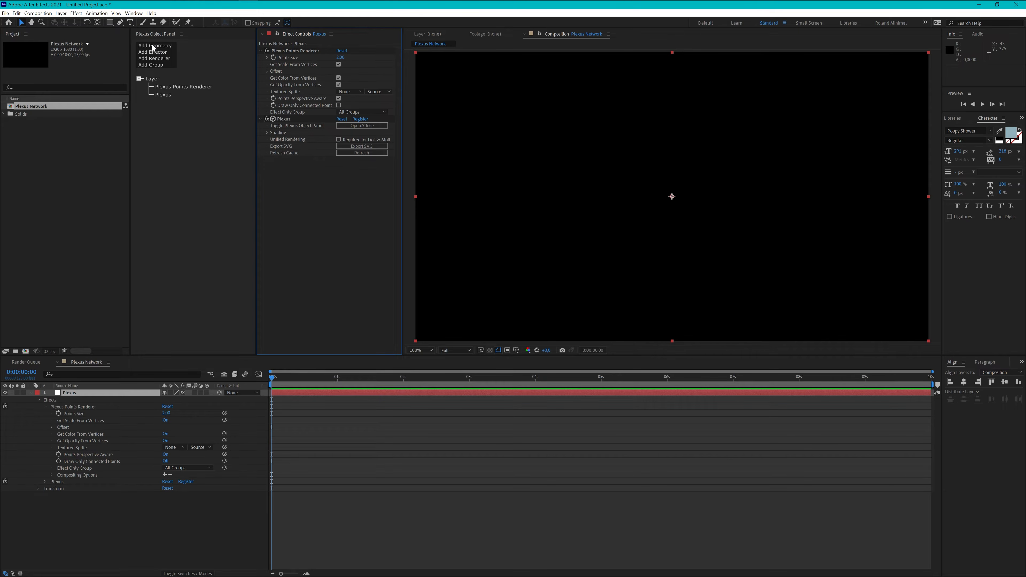
left_click(168, 46)
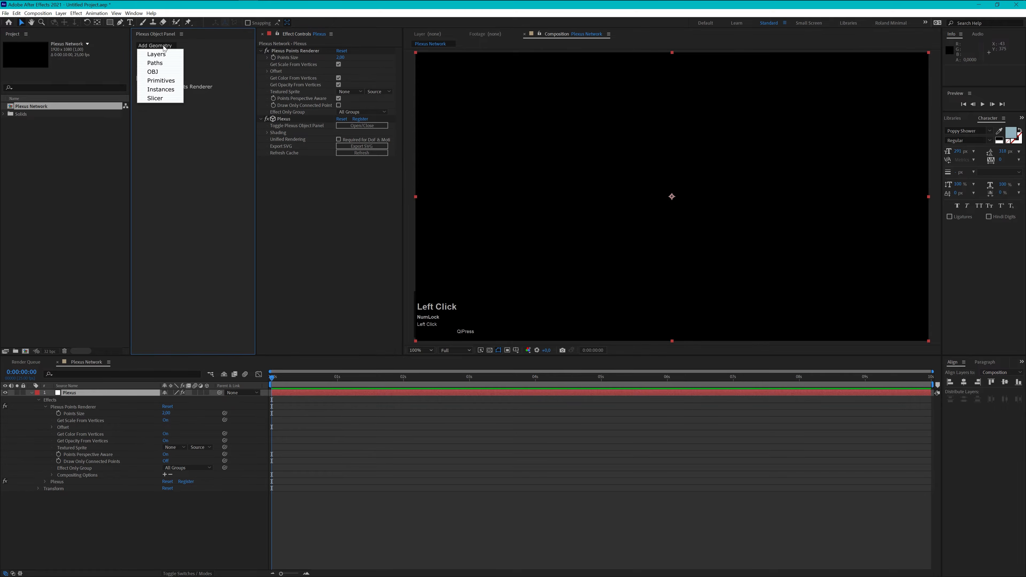
left_click(172, 72)
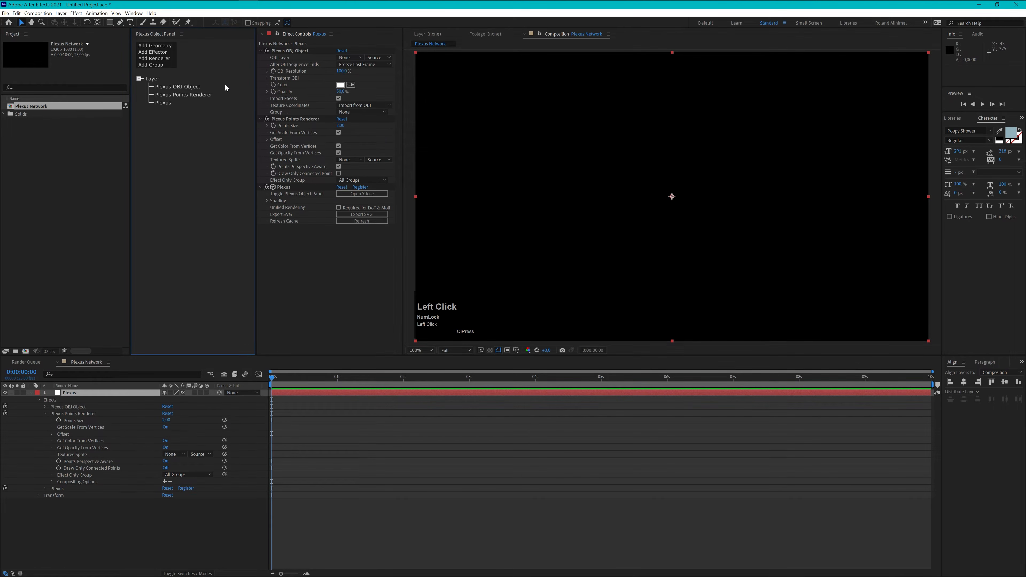
Import Sphere.obj from the C4D folder and place it in the composition as a hidden layer below the Plexus layer.
double_click(69, 217)
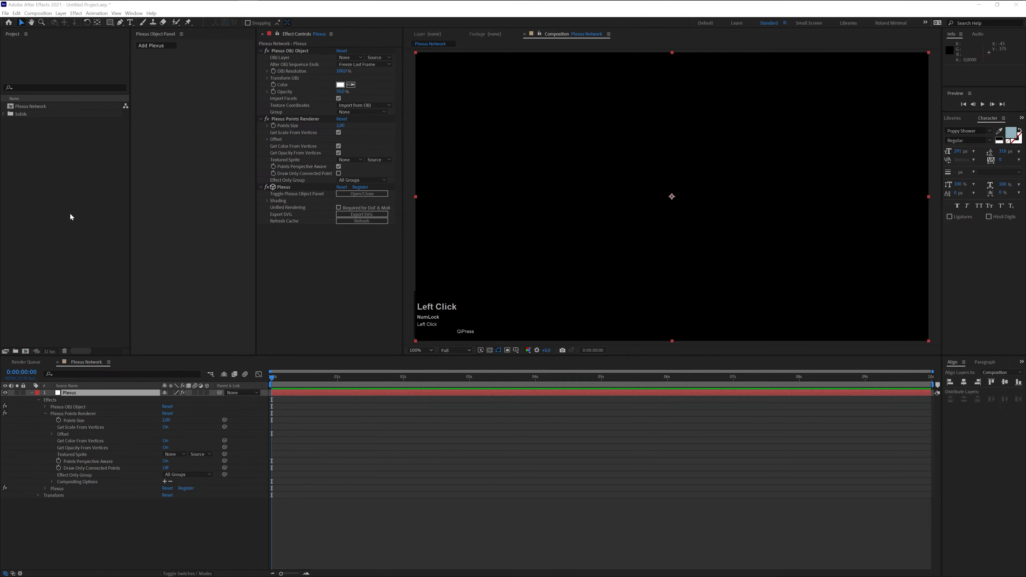
left_click(247, 86)
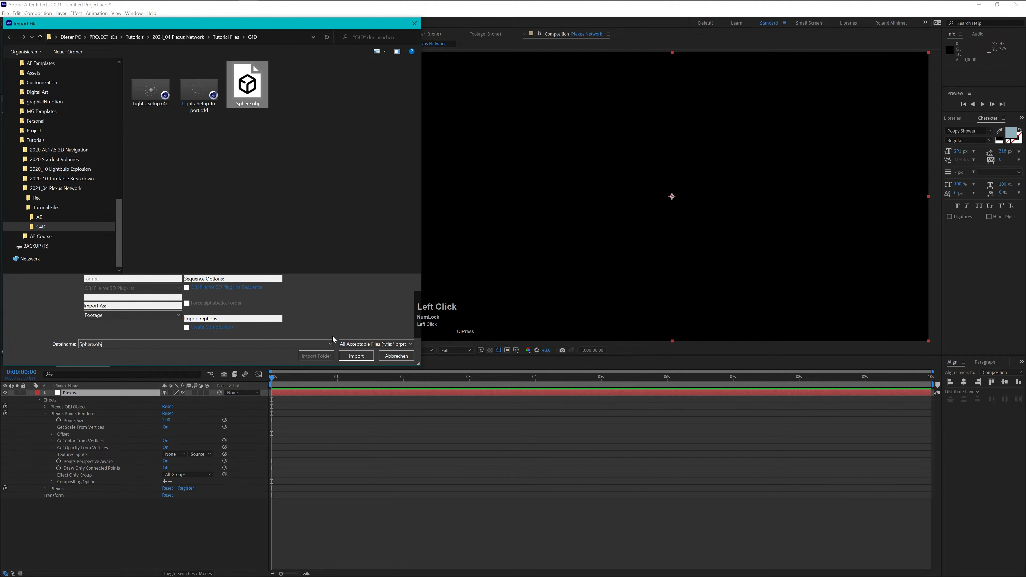
left_click(357, 355)
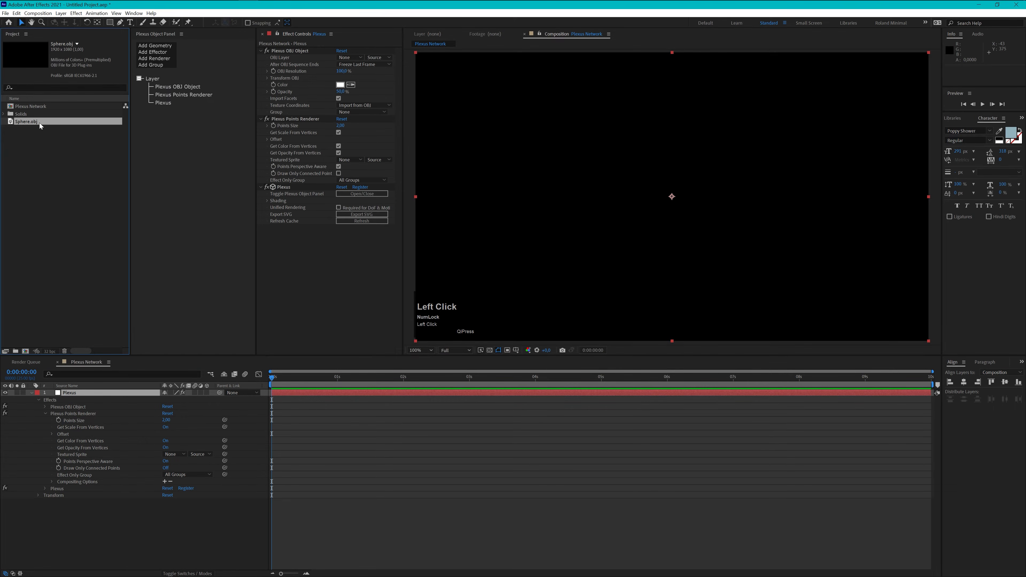
left_click_drag(41, 123, 109, 509)
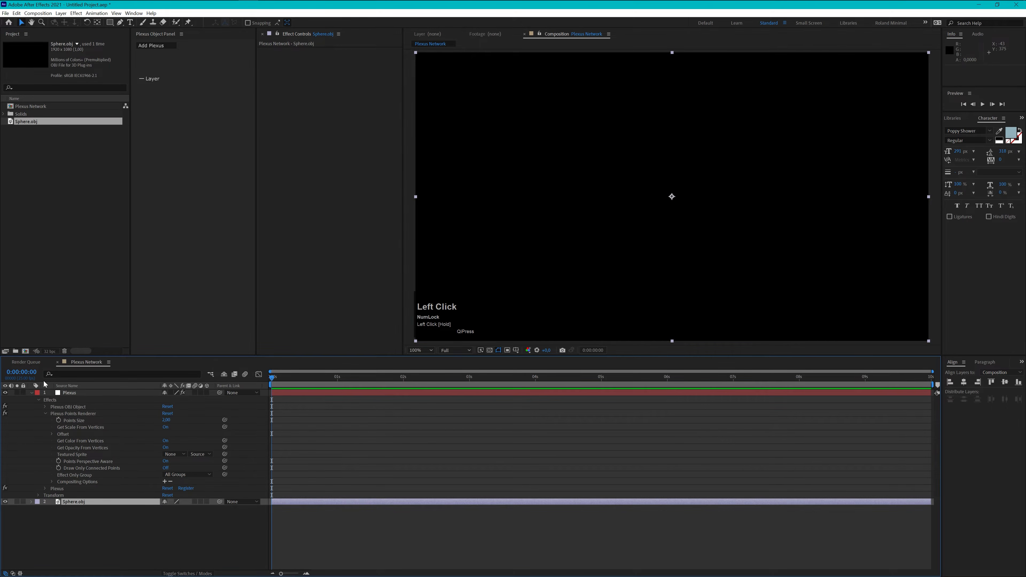
left_click(5, 502)
Assign the Sphere.obj layer as the OBJ Layer of the Plexus OBJ Object on the Plexus solid.
left_click(65, 393)
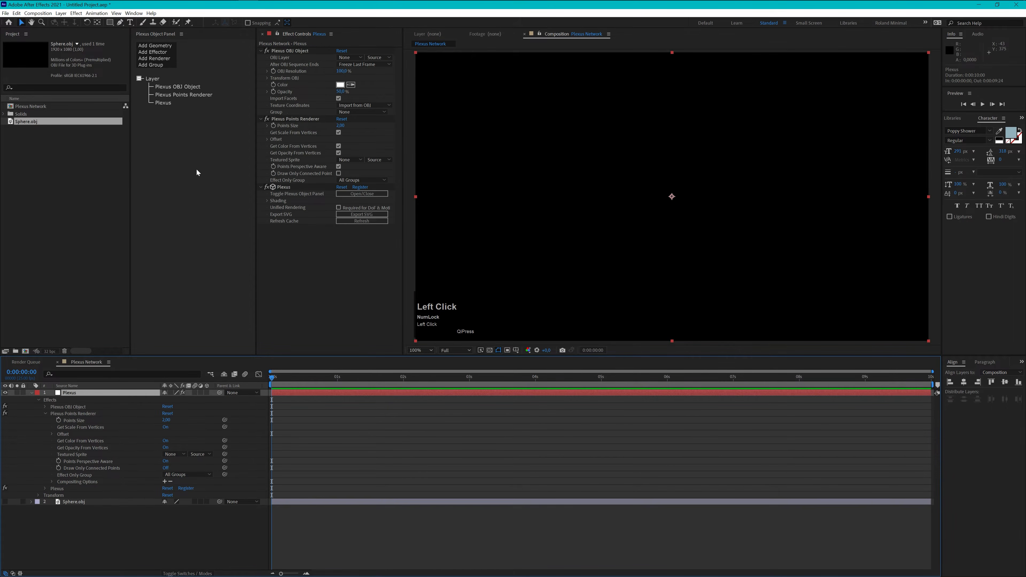
left_click(349, 57)
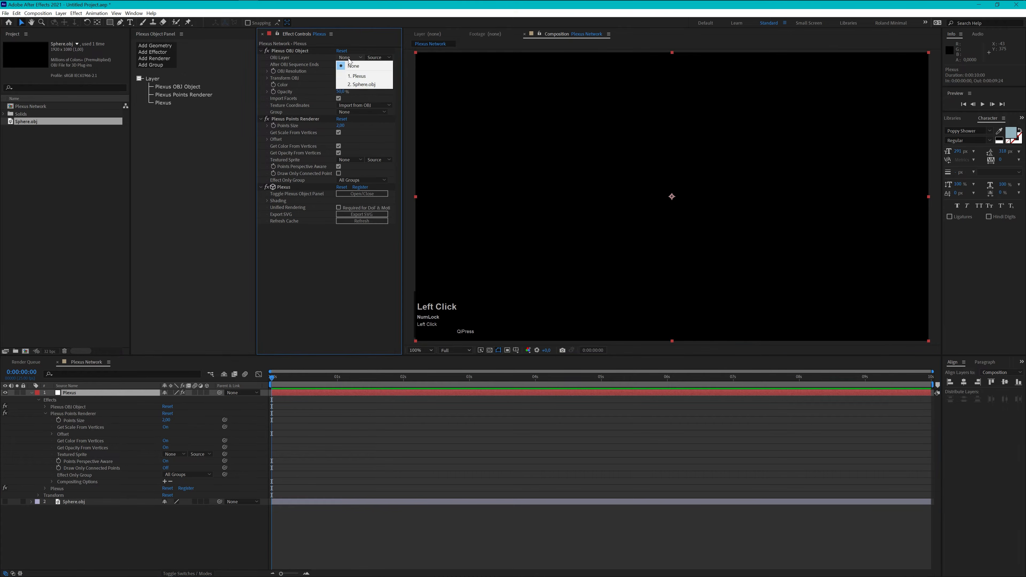
left_click(366, 84)
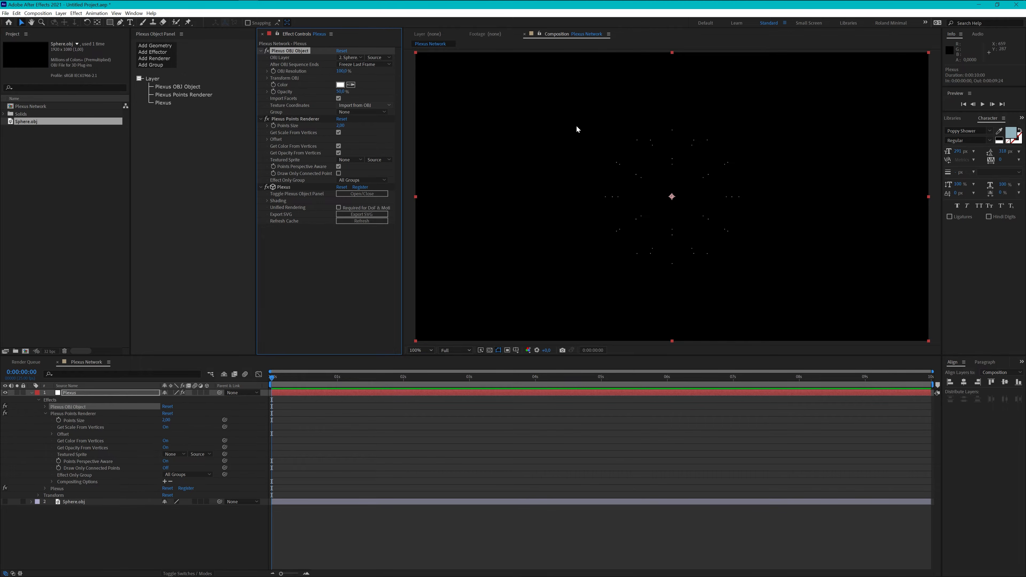
In the Plexus Points Renderer, set the points size to 4, stop taking scale, color and opacity from vertices, and raise points opacity to 100%.
left_click(340, 126)
type("4")
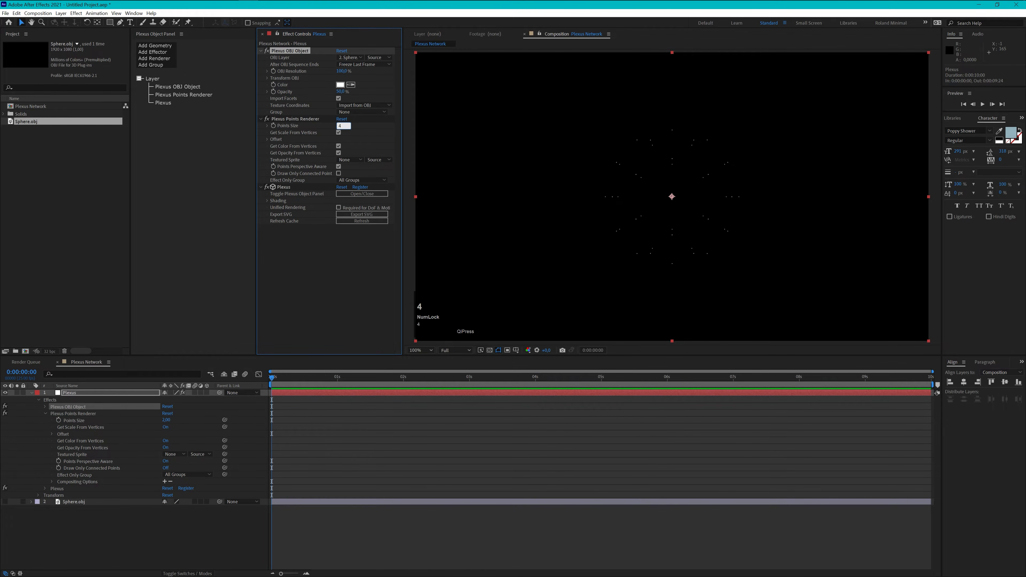
key("Return")
left_click(339, 133)
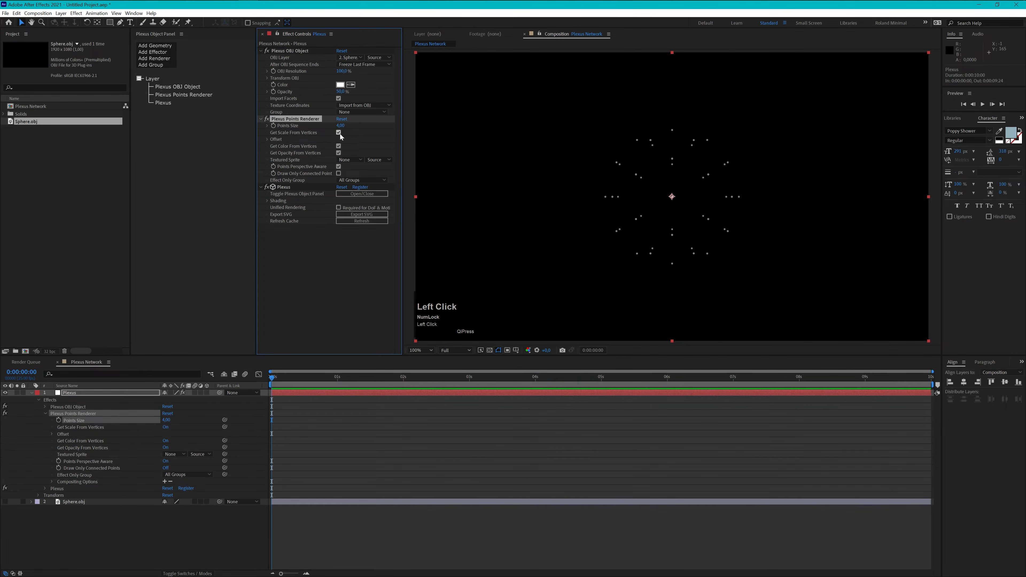
left_click(339, 146)
left_click(339, 160)
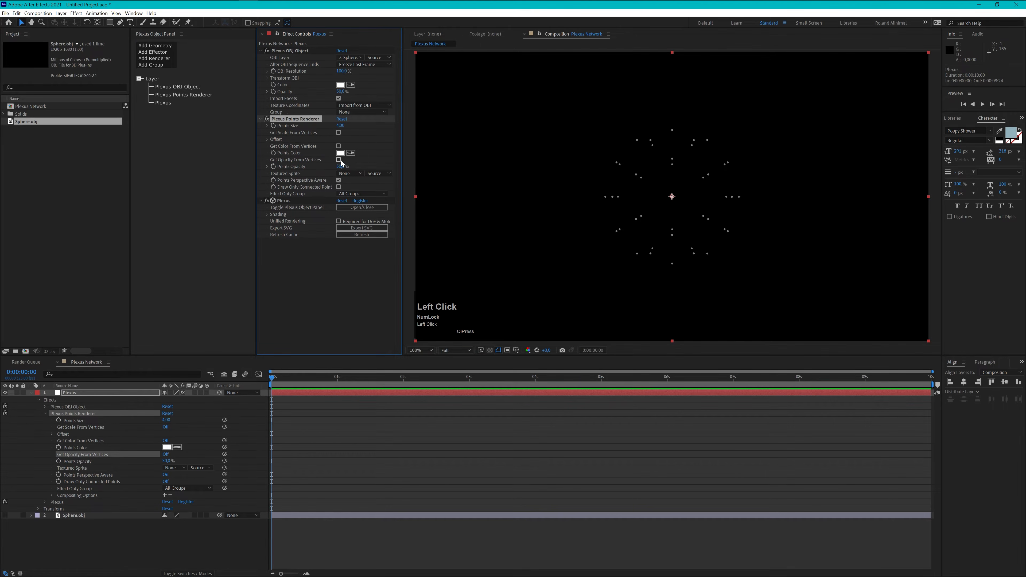
left_click_drag(341, 166, 346, 155)
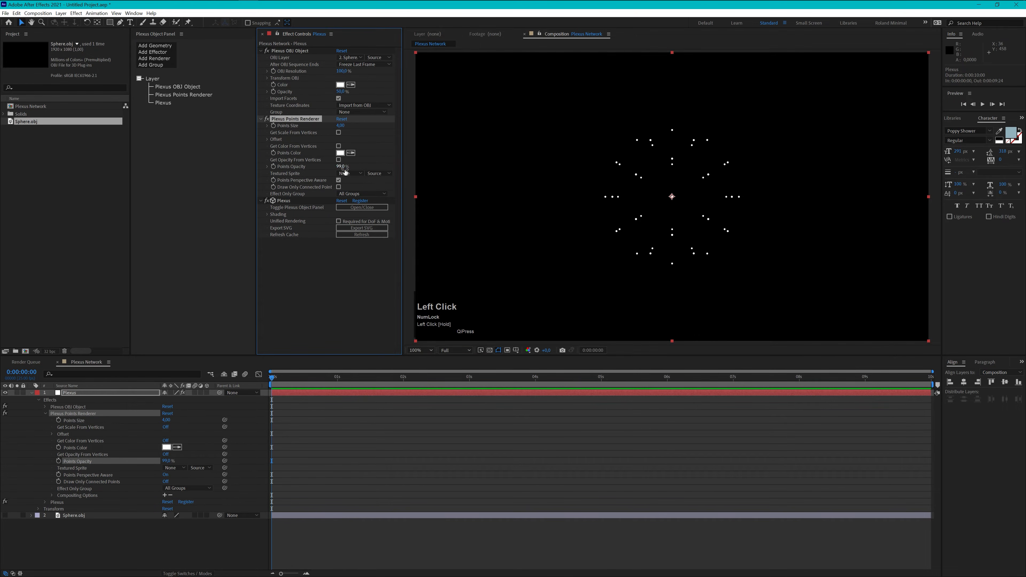
Change the Points Color of the Plexus Points Renderer to bright cyan.
left_click(340, 156)
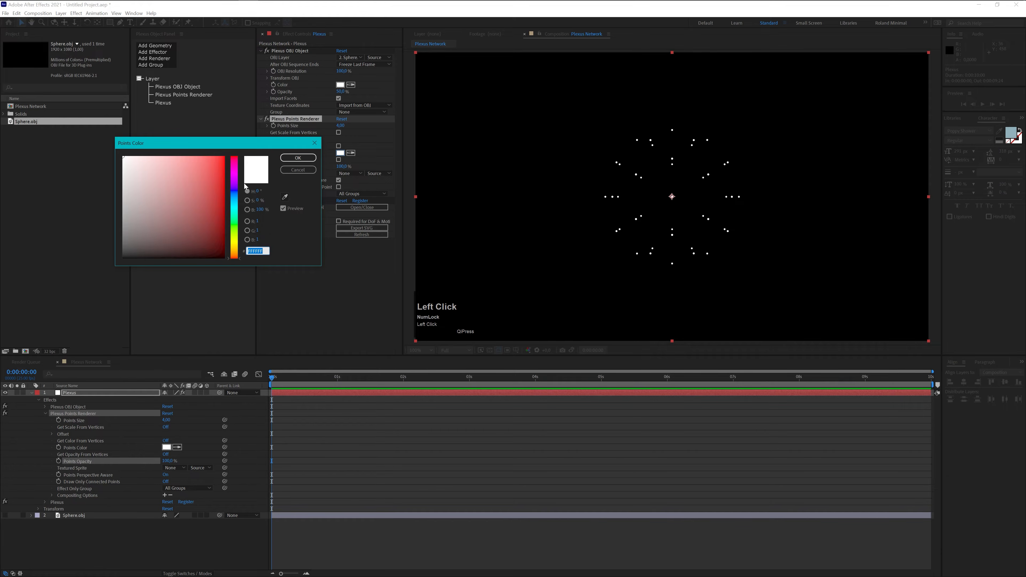
left_click_drag(234, 204, 225, 164)
left_click(312, 160)
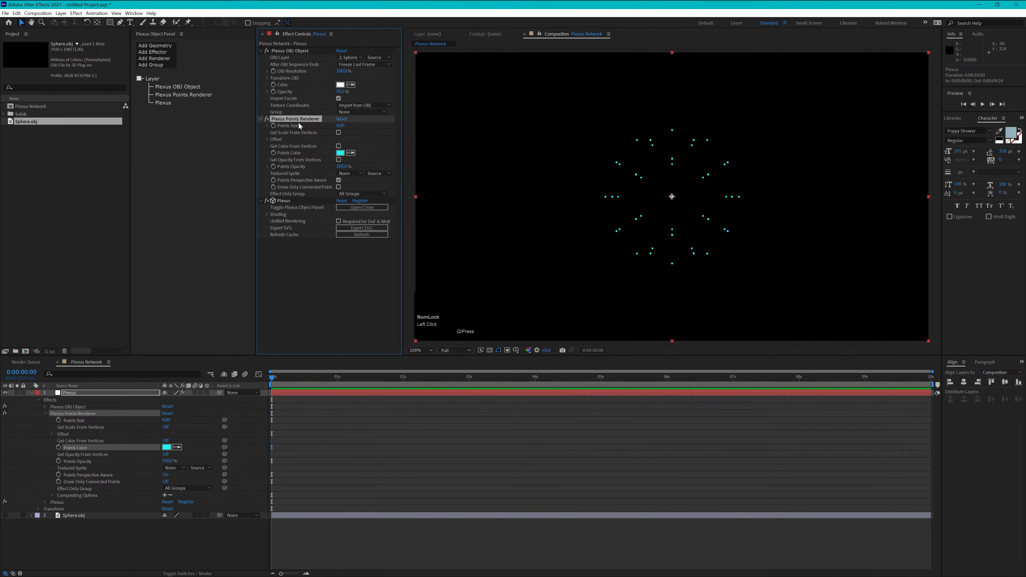
Add a Lines renderer to the Plexus effect and set its Maximum Distance to 195.
left_click(154, 58)
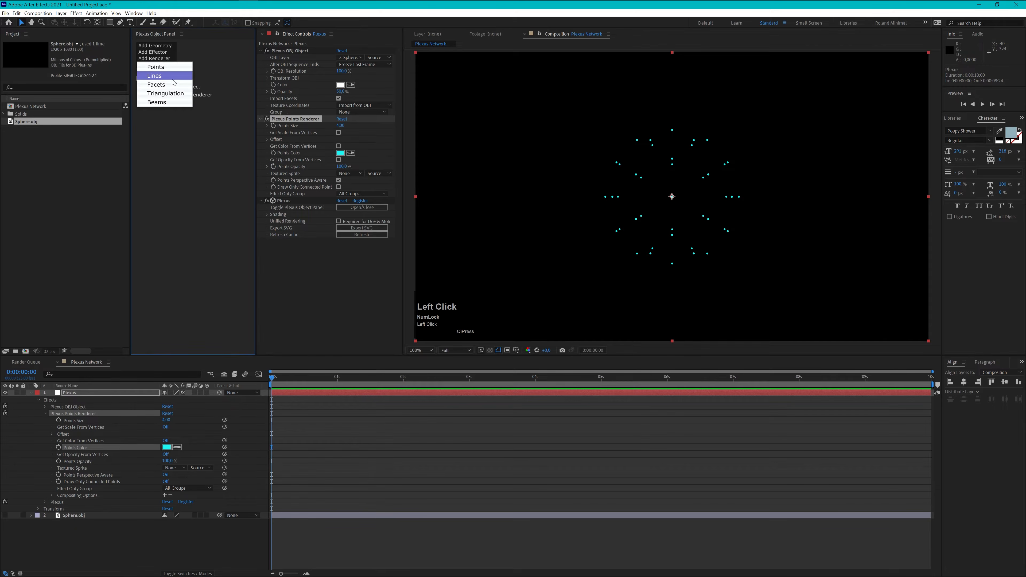
left_click(155, 75)
scroll(341, 242, "down", 1)
scroll(341, 241, "down", 1)
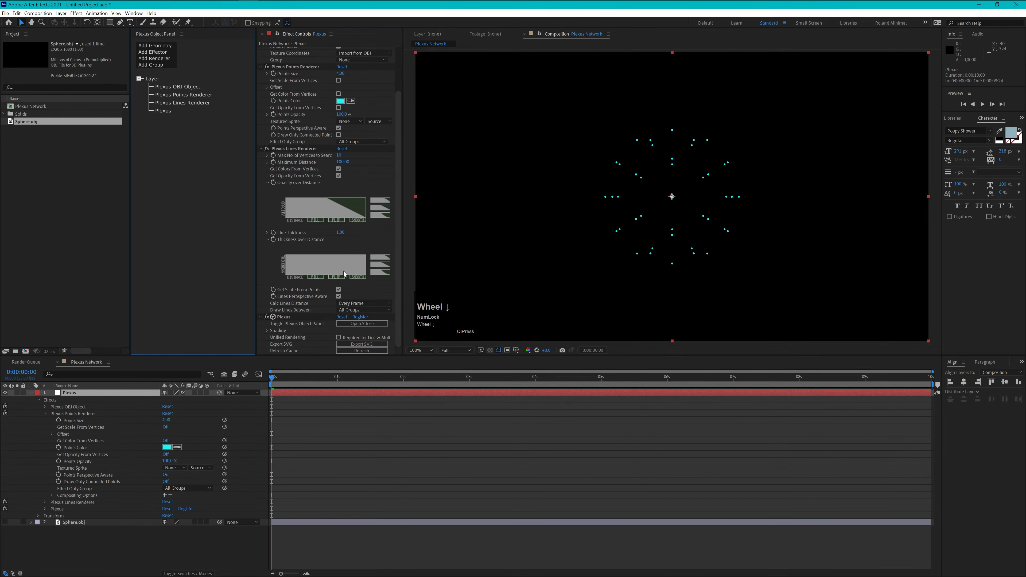
left_click_drag(343, 162, 373, 165)
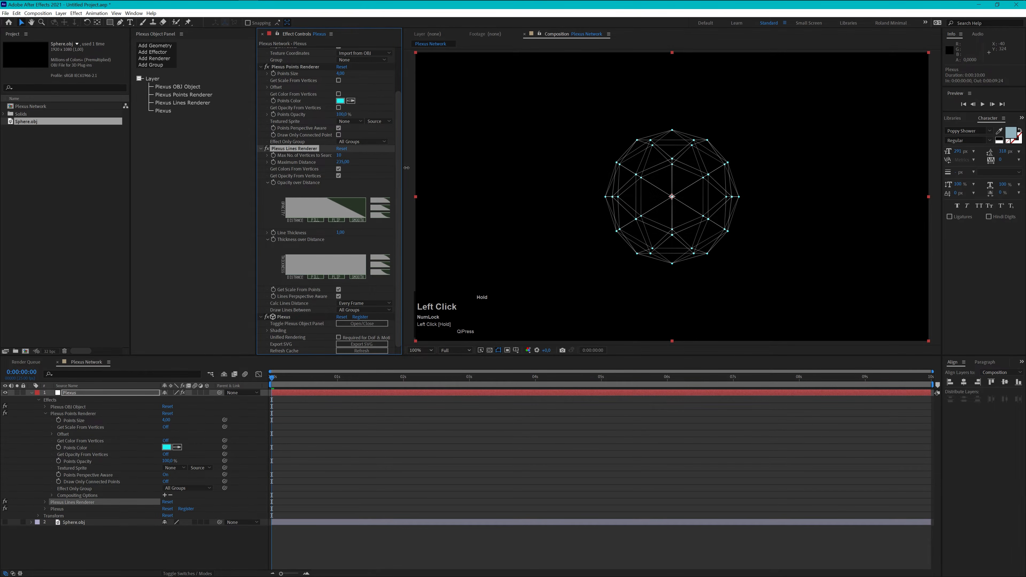
mouse_move(406, 168)
left_mouse_down()
mouse_move(516, 174)
mouse_move(384, 179)
mouse_move(395, 179)
left_mouse_up()
Stop the Lines Renderer taking colors and opacity from vertices, match its color to the cyan points, and set lines opacity to 75%.
left_click(339, 171)
left_click(339, 182)
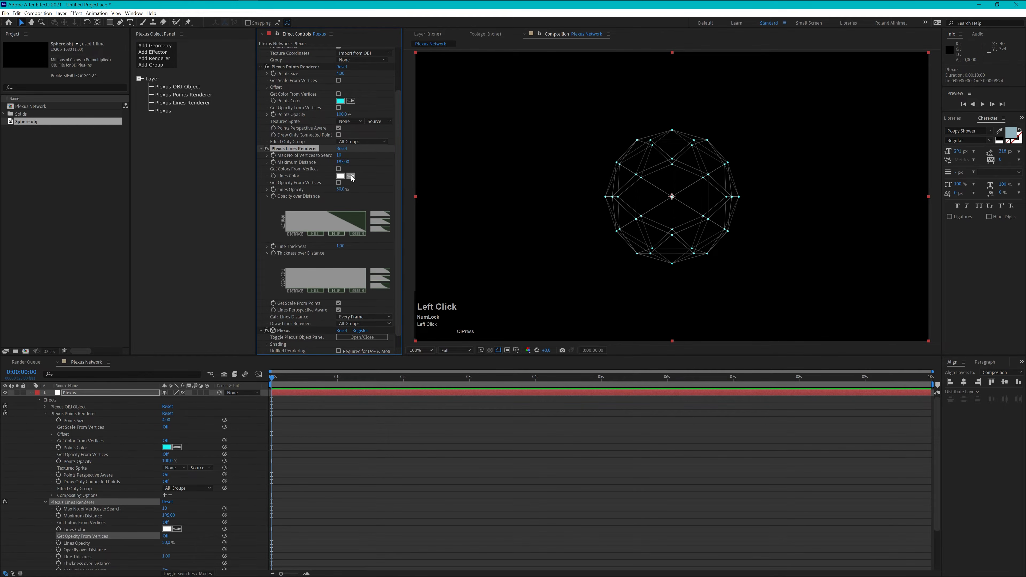
left_click(342, 101)
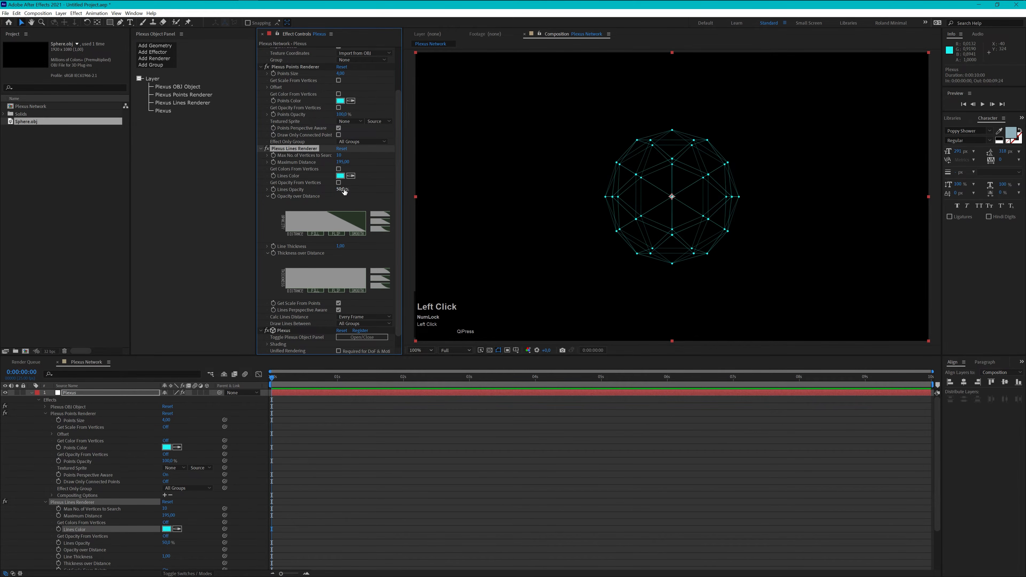
left_click(342, 189)
type("75")
key("Return")
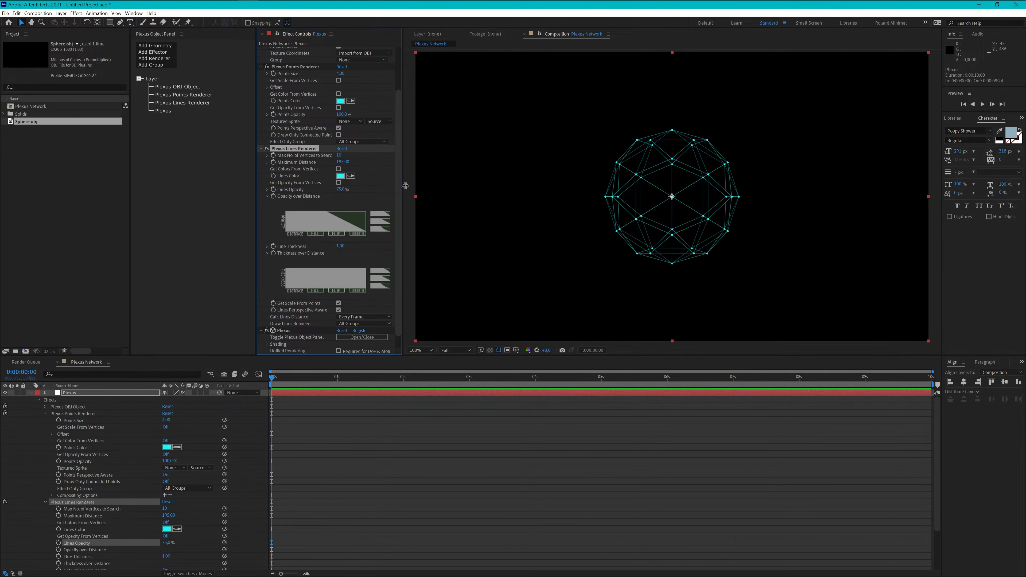
Try rotating the Plexus OBJ Object about its Y axis and undo the rotation.
left_click_drag(397, 180, 396, 94)
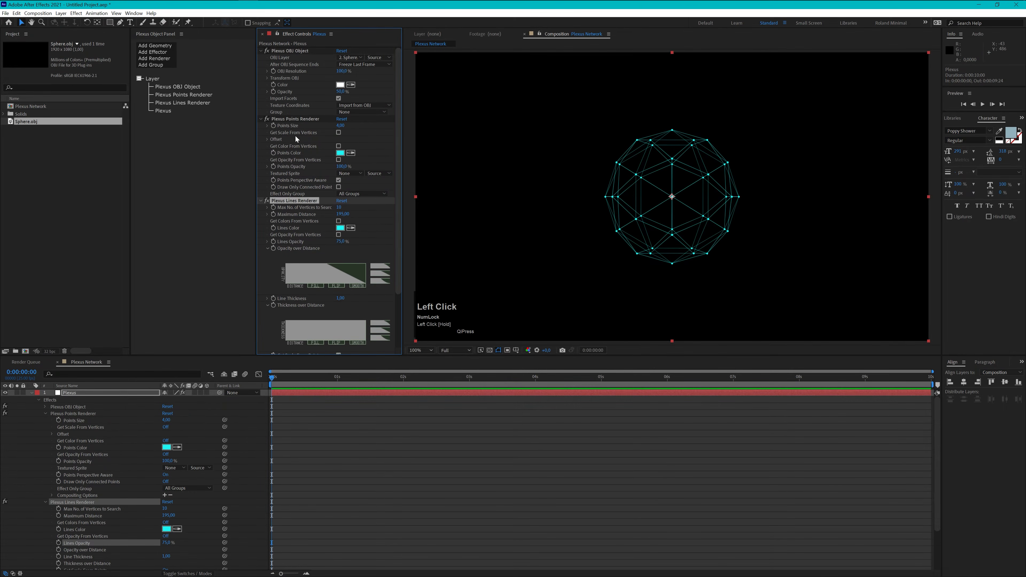
left_click(267, 77)
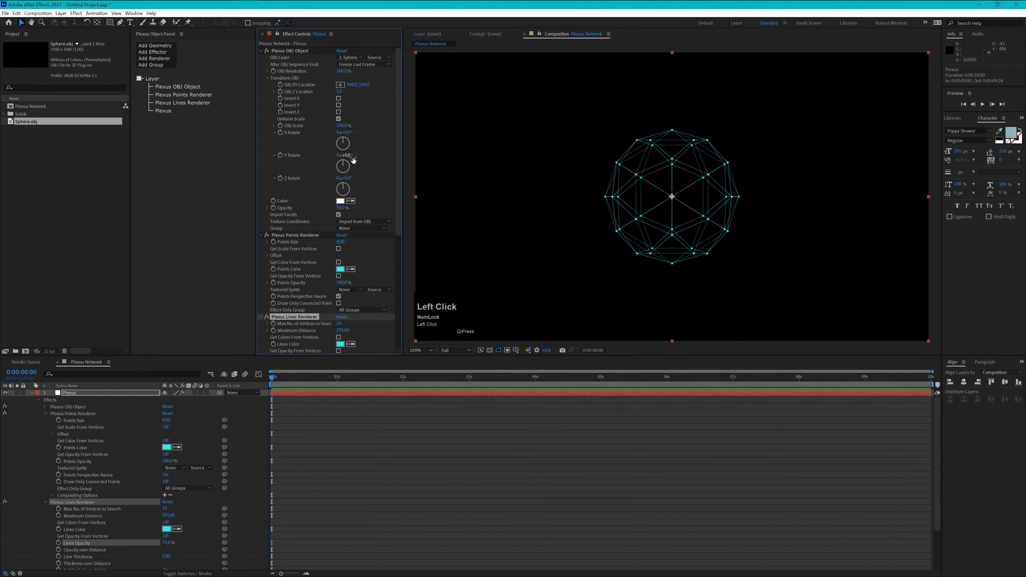
left_click_drag(346, 155, 365, 158)
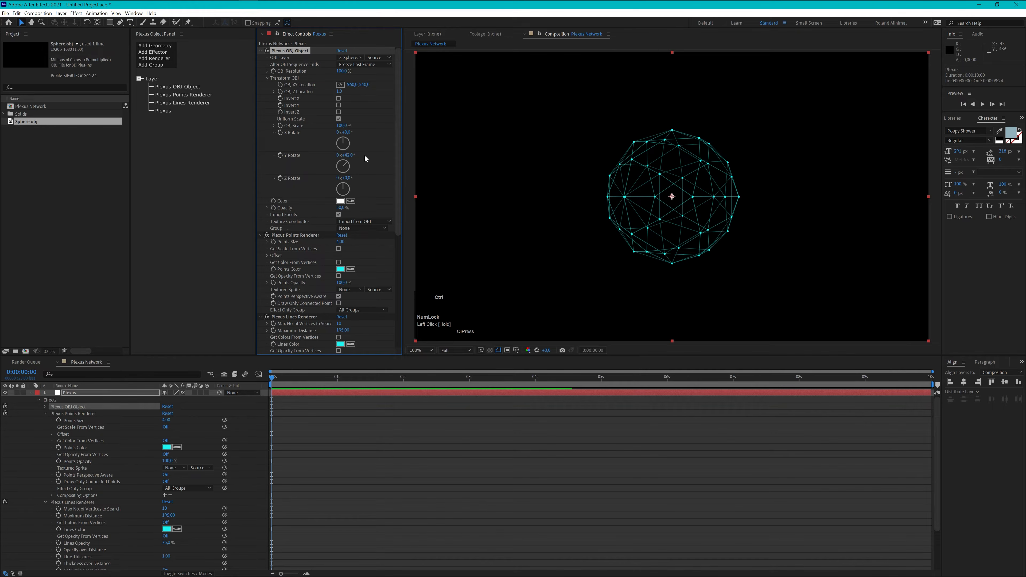
key("ctrl+z")
Try enlarging the OBJ scale to 140% with a larger Maximum Distance for the lines, and undo the changes.
left_click_drag(347, 125, 349, 126)
left_click_drag(350, 127, 350, 130)
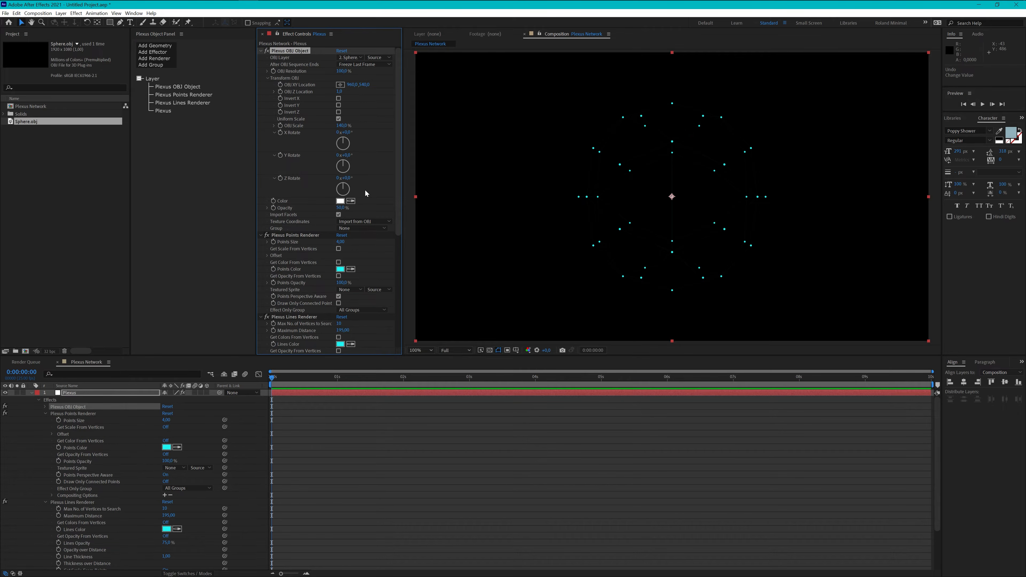
left_click_drag(339, 334, 369, 332)
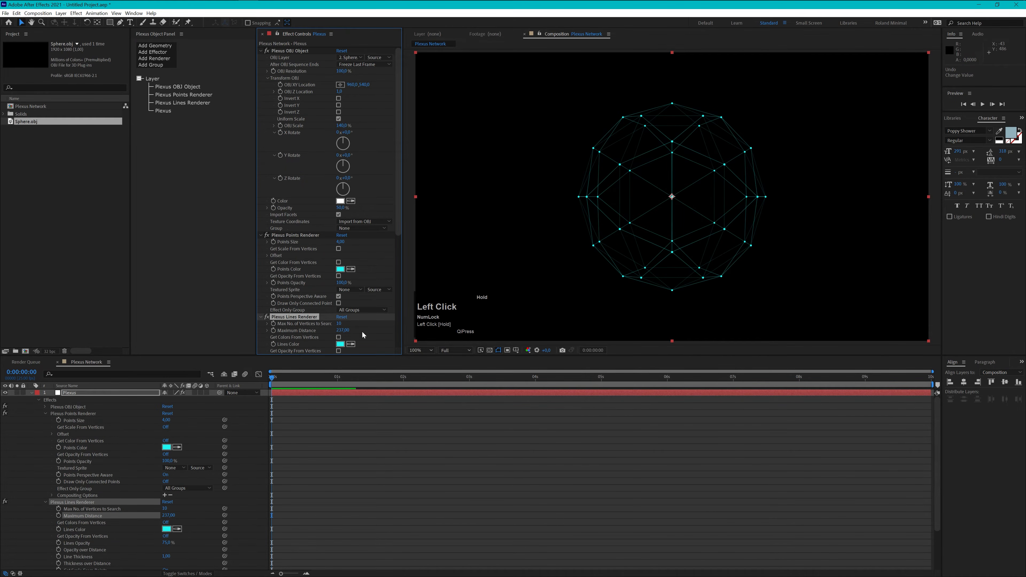
key("ctrl+z")
key("ctrl+z")
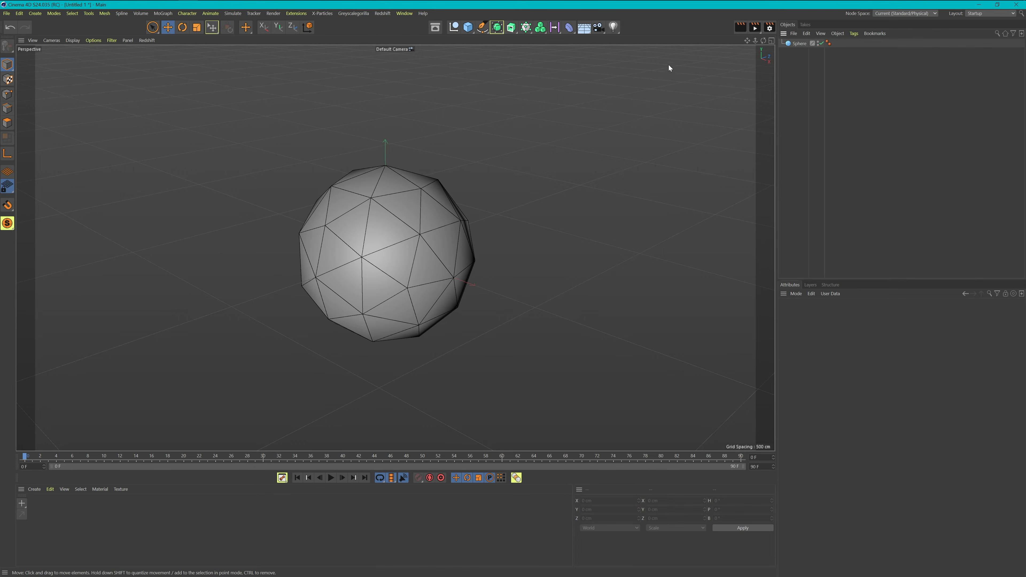
Switch to Cinema 4D and clone a new light onto the Sphere using a Cloner in Object mode with Vertex distribution.
left_click(612, 29)
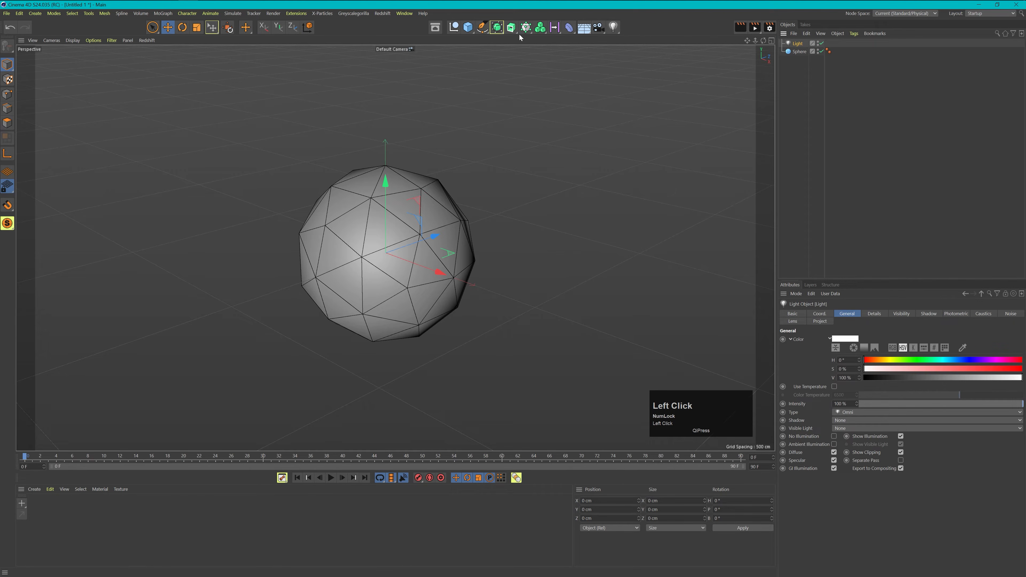
left_click(526, 30, "alt")
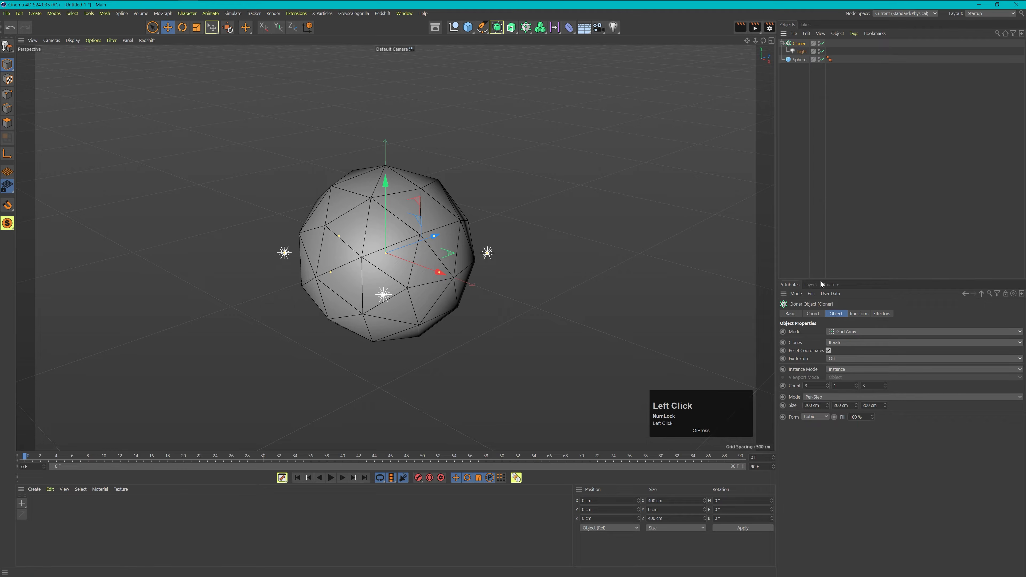
left_click(849, 330)
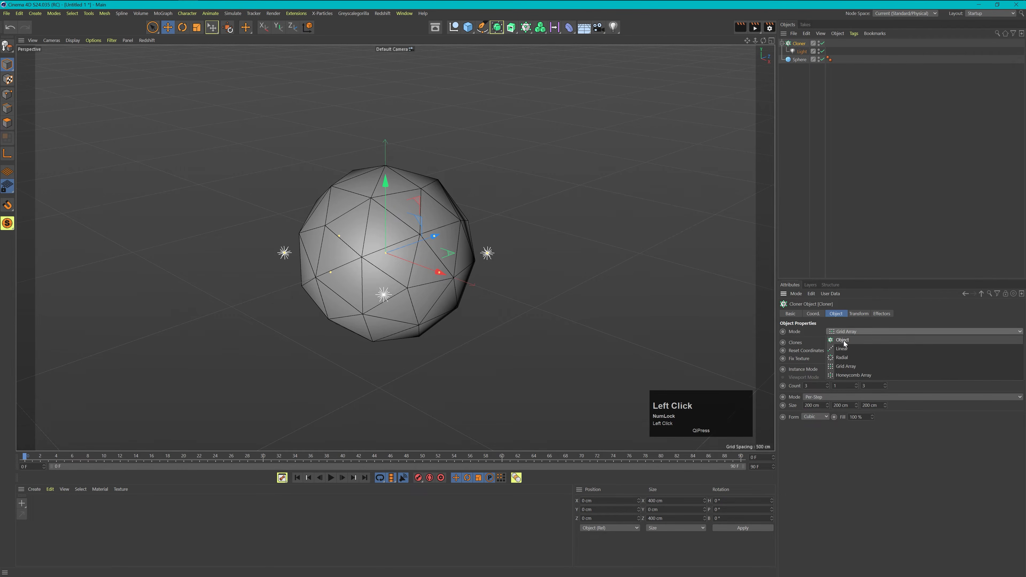
left_click(848, 342)
left_click_drag(799, 60, 848, 387)
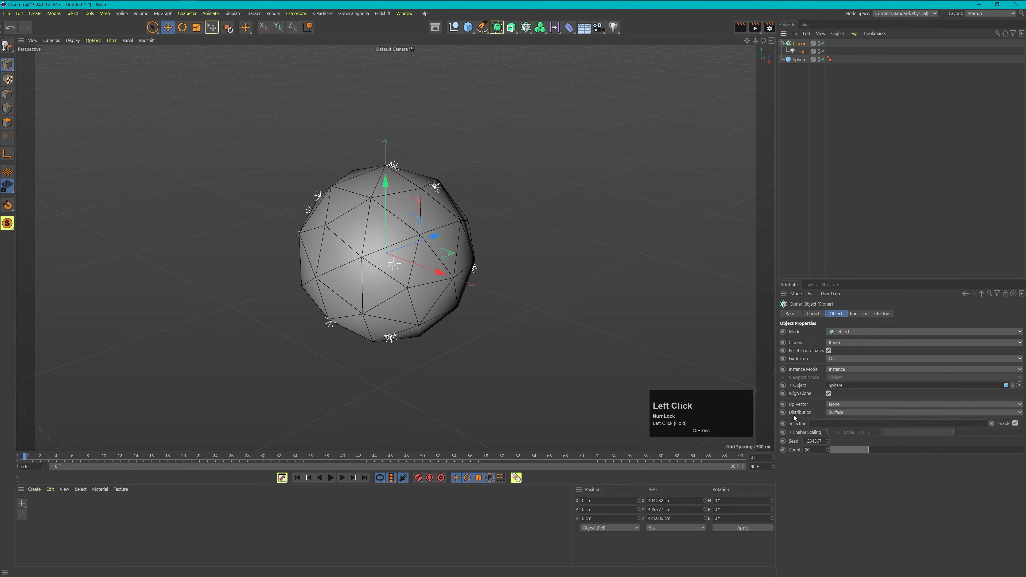
left_click(849, 412)
left_click(849, 421)
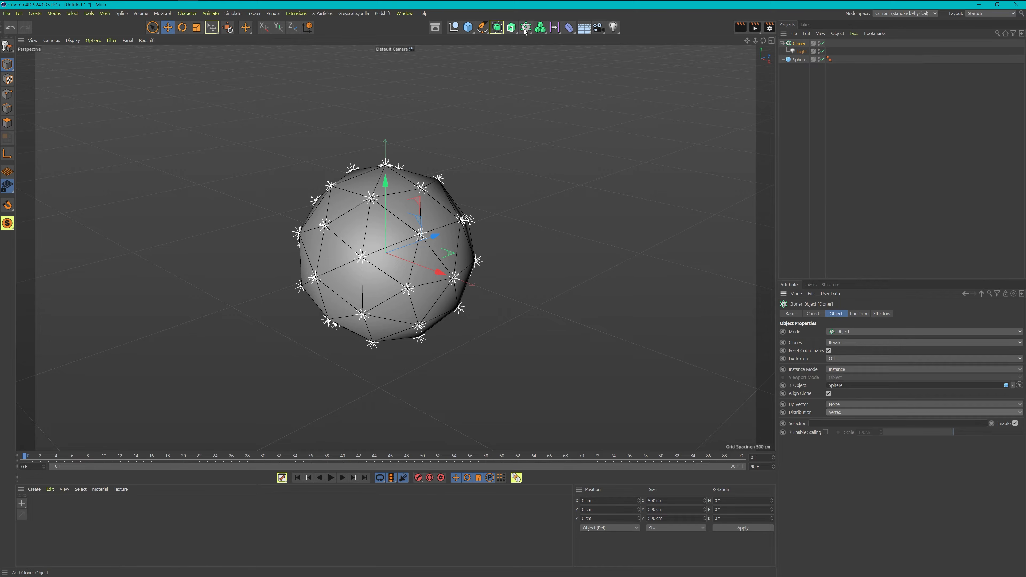
Add a Plain effector to the Cloner, offsetting the lights by 0 cm in Y and 400 cm in Z.
left_click_drag(525, 27, 667, 39)
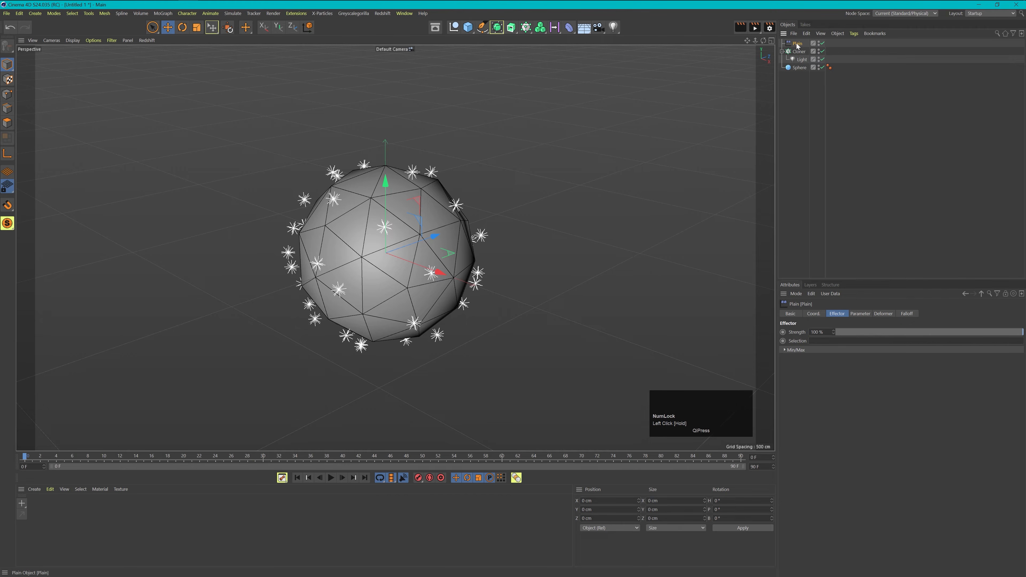
left_click(860, 314)
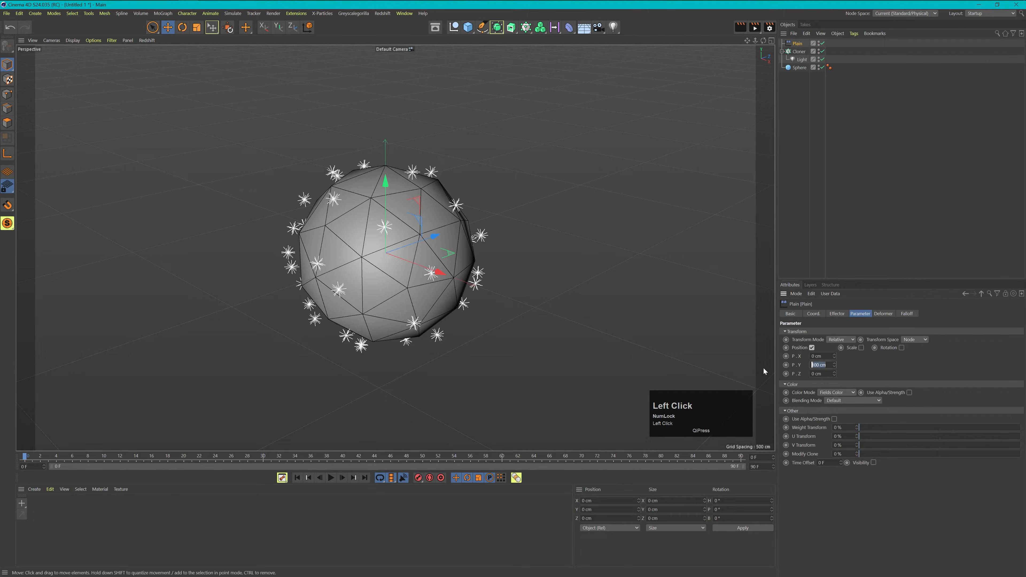
left_click(812, 365)
type("0")
left_click(819, 374)
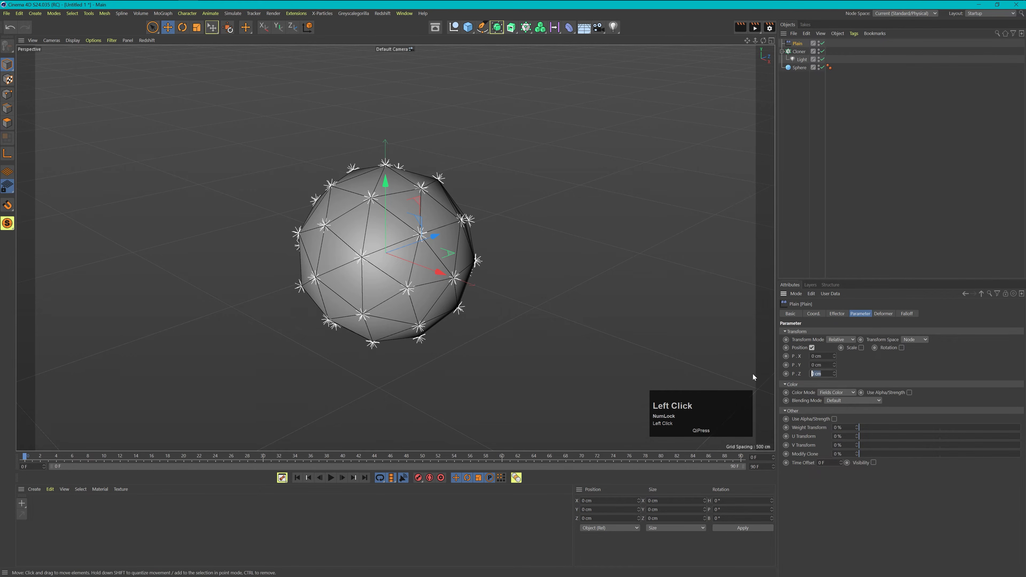
type("400")
key("Return")
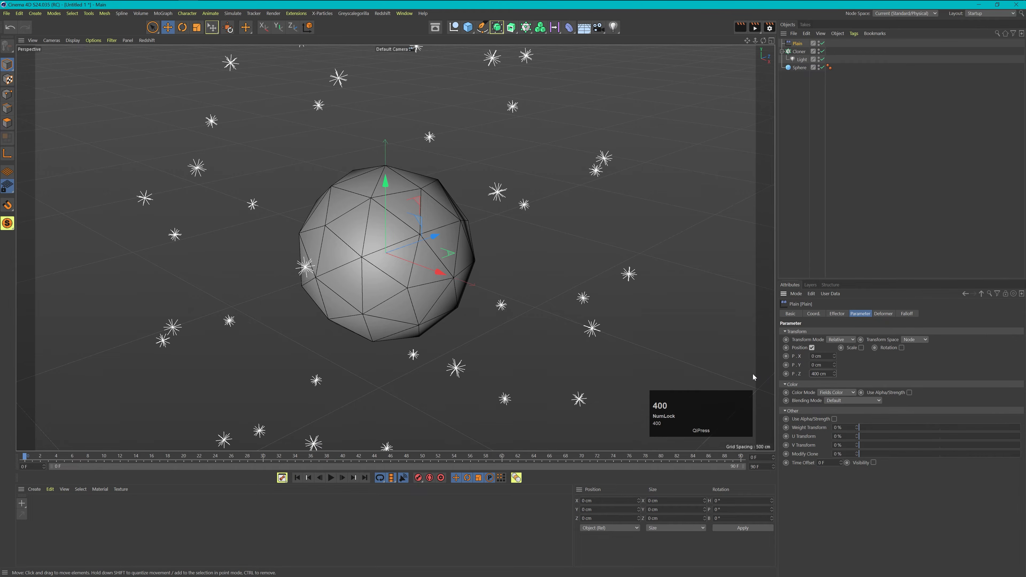
Add a Random effector to the light Cloner.
left_click_drag(536, 248, 409, 232)
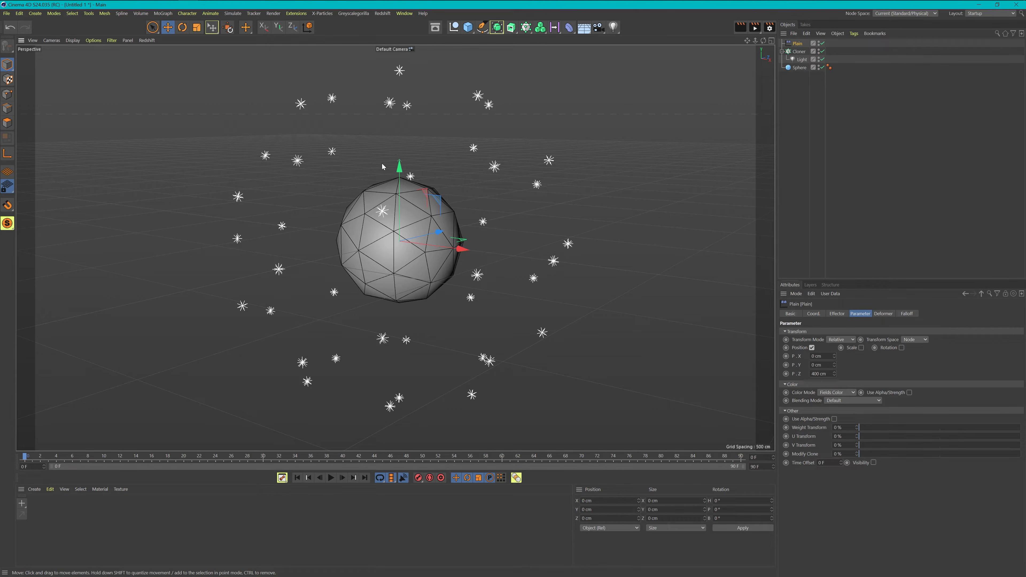
key("3")
left_click_drag(431, 197, 388, 178)
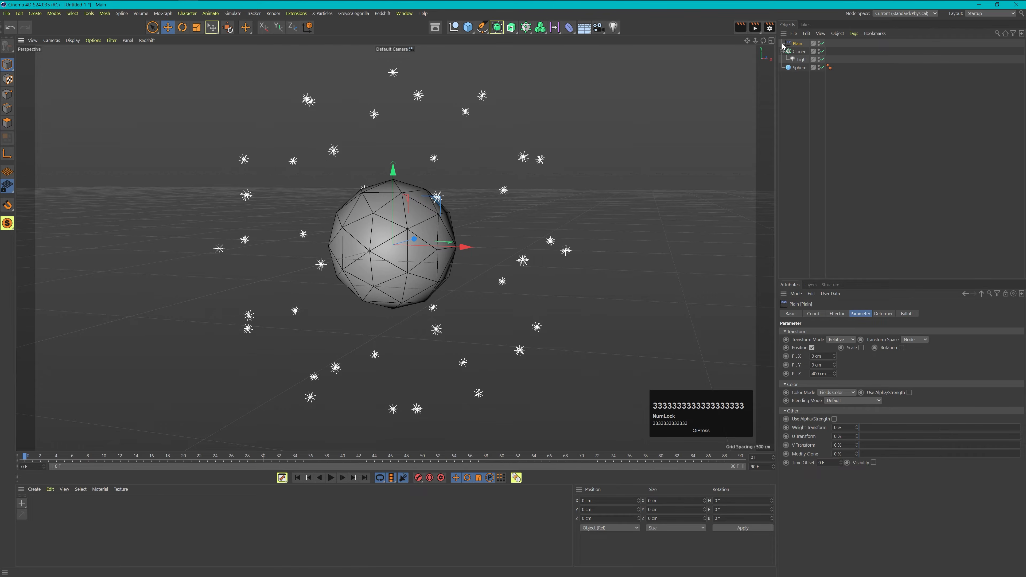
left_click(797, 51)
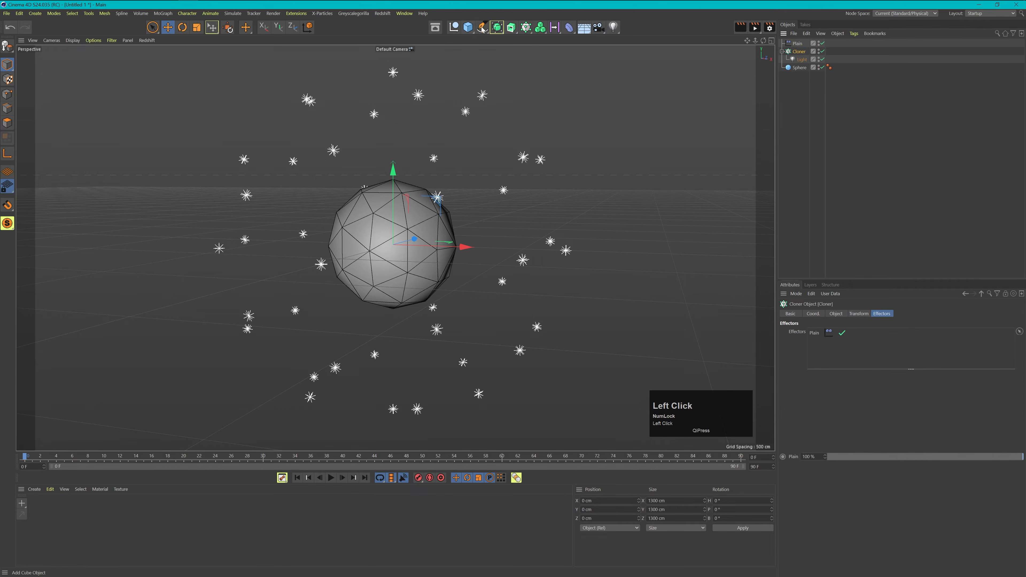
left_click_drag(526, 27, 723, 52)
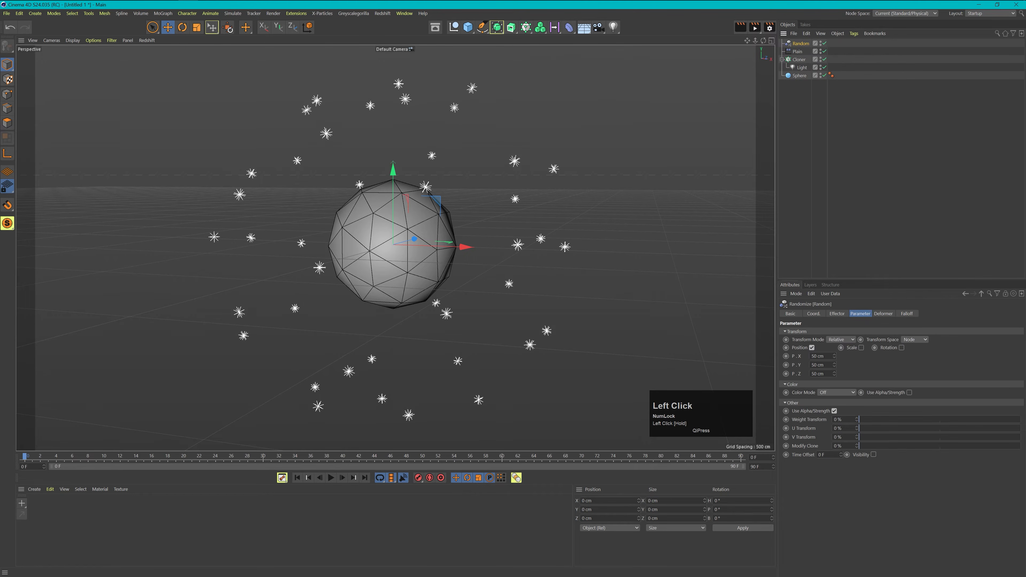
Set the Random effector's position variation to 80 cm in X, 80 cm in Y and 200 cm in Z.
left_click(820, 356)
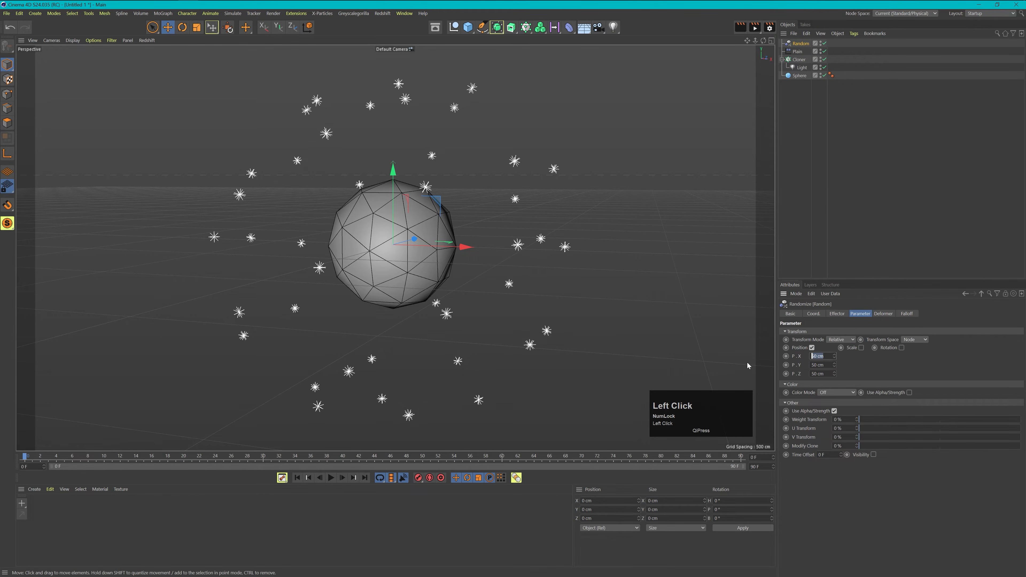
type("80")
key("Tab")
type("80")
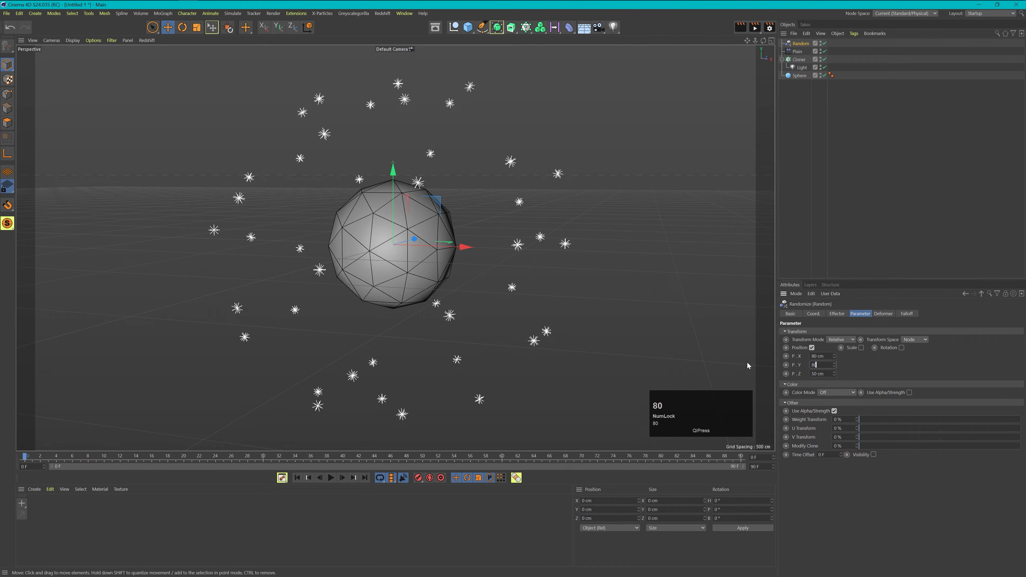
key("Tab")
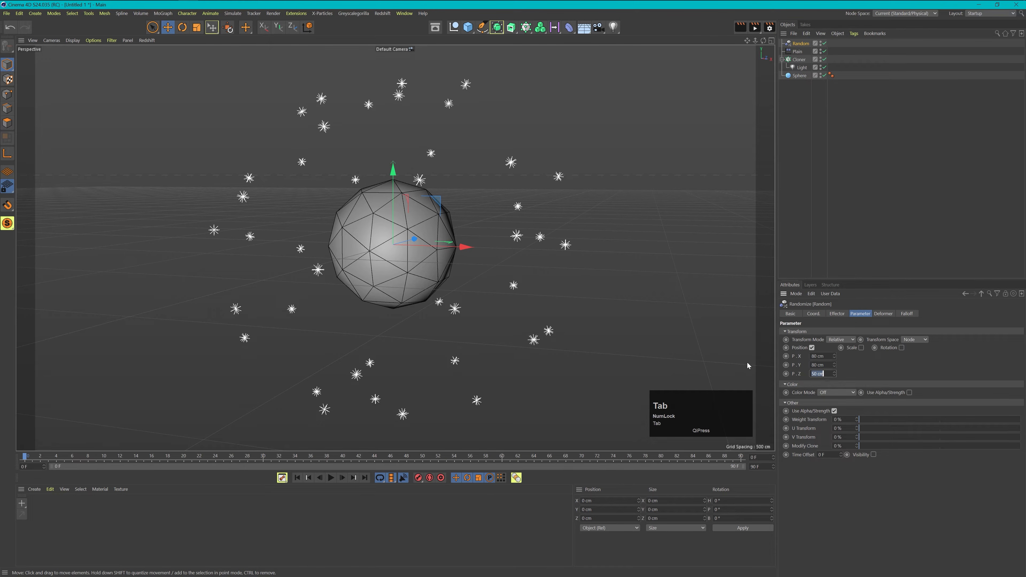
type("200")
key("Return")
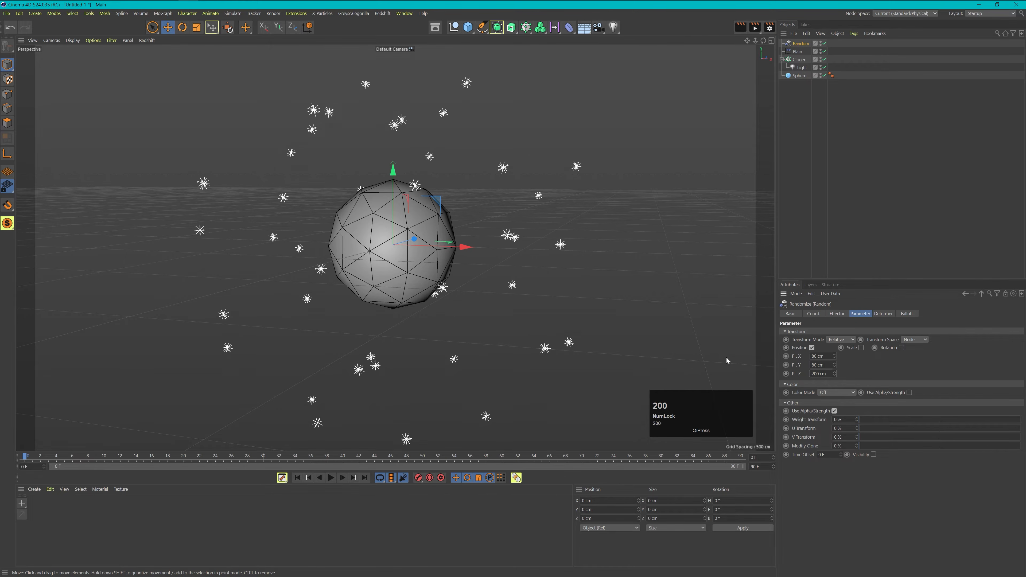
Set the Random effector's random mode to Noise with 10% animation speed and preview the light motion.
key("3")
left_click_drag(510, 230, 467, 227)
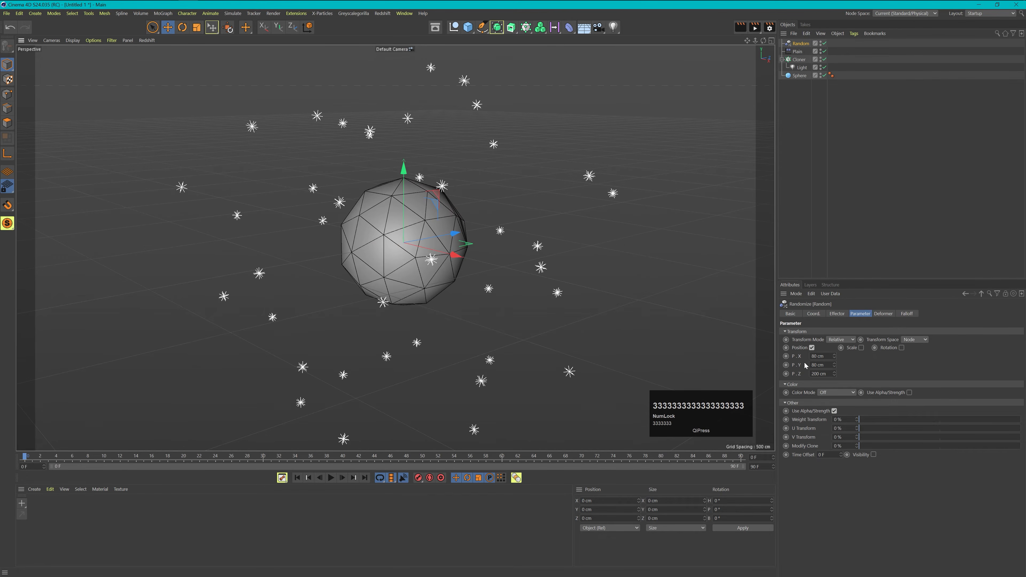
left_click(842, 313)
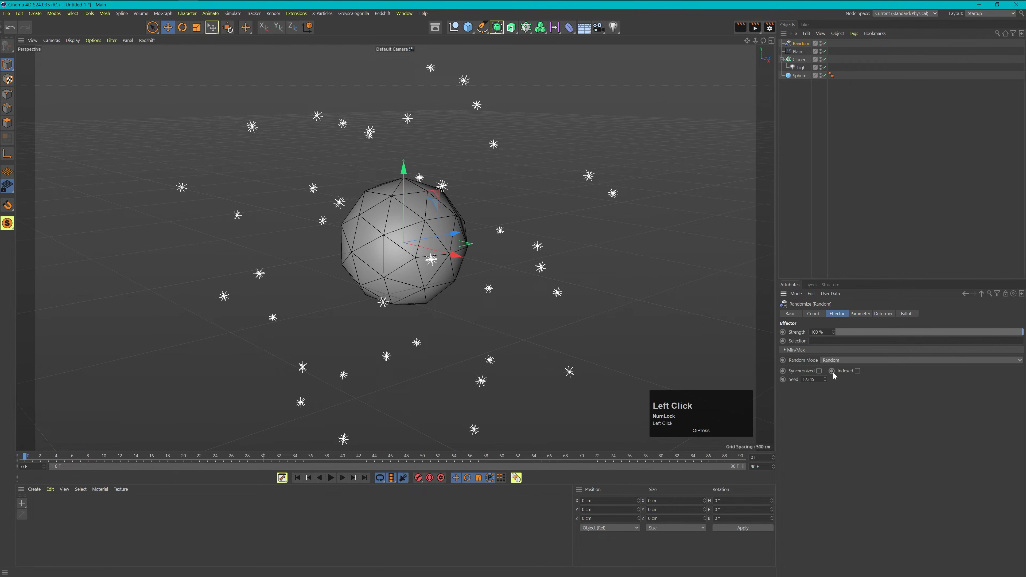
left_click(831, 359)
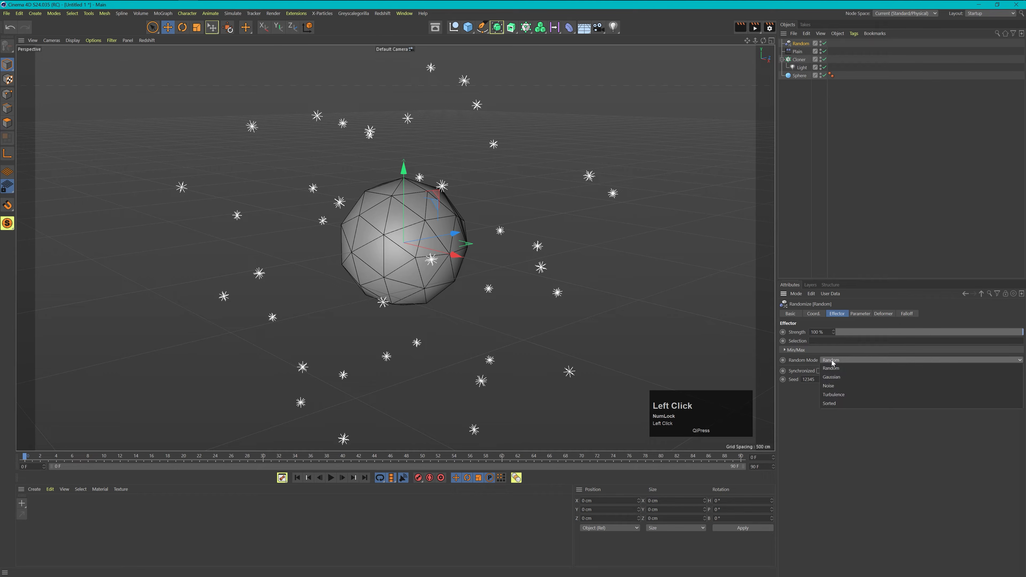
left_click(837, 387)
left_click(834, 390)
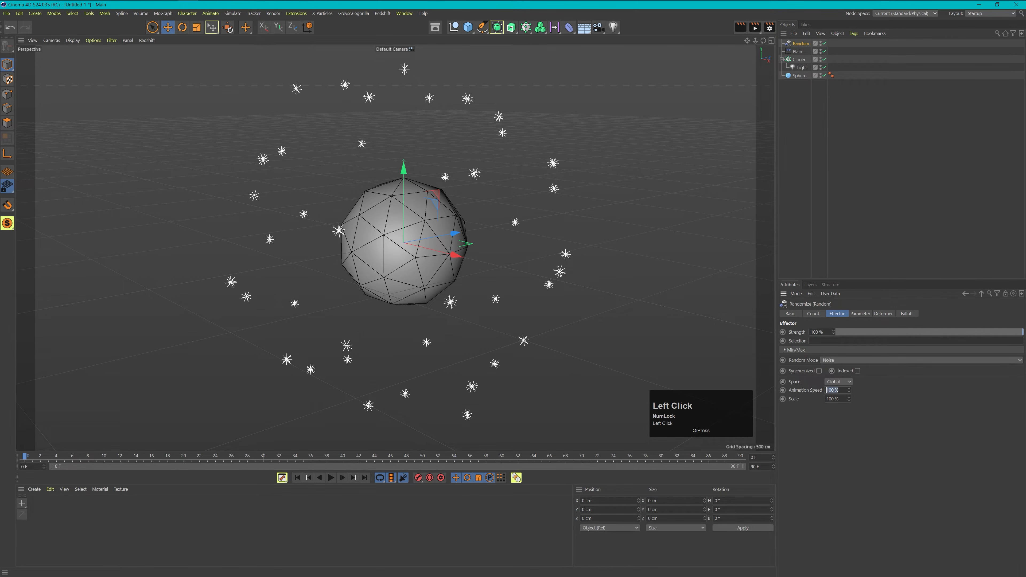
type("10")
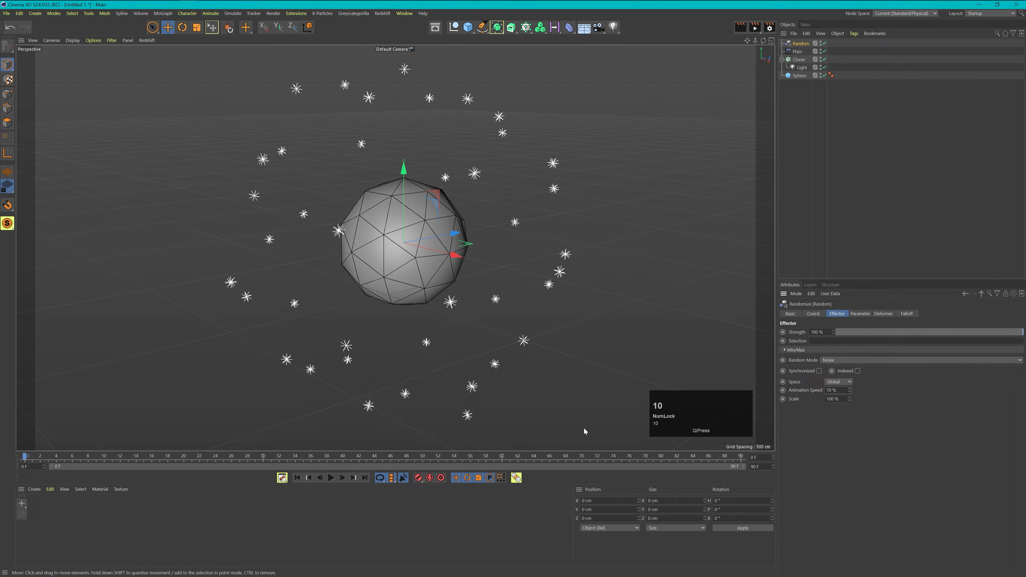
left_click(331, 478)
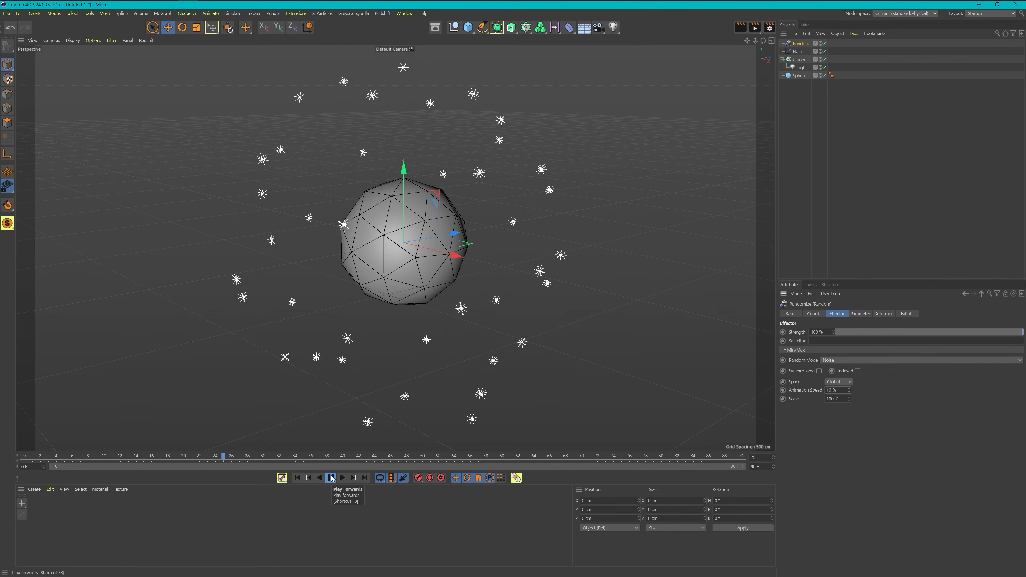
left_click(331, 478)
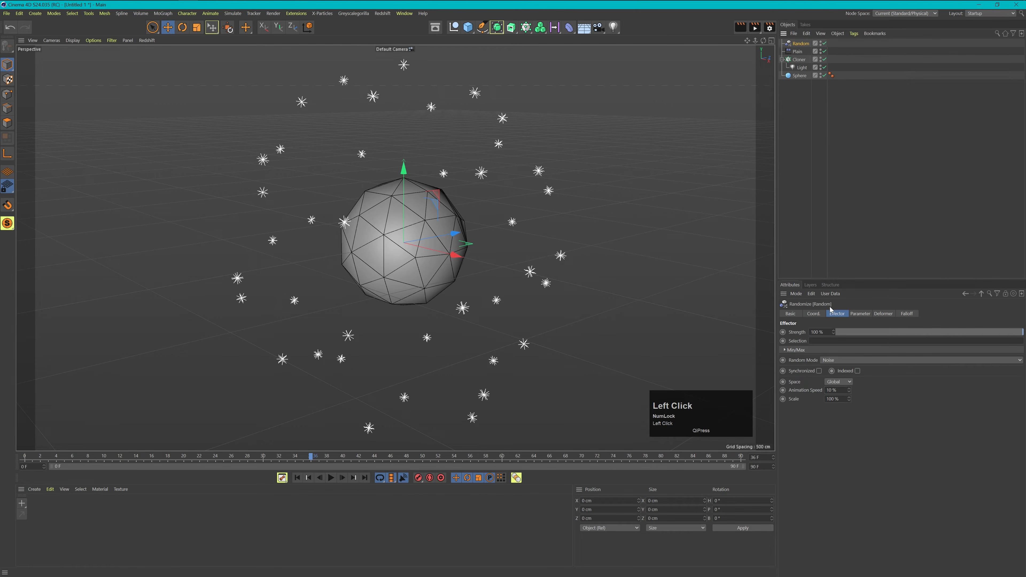
Set the Random effector's X and Y position variation to 100 cm each and play the animation.
left_click(859, 314)
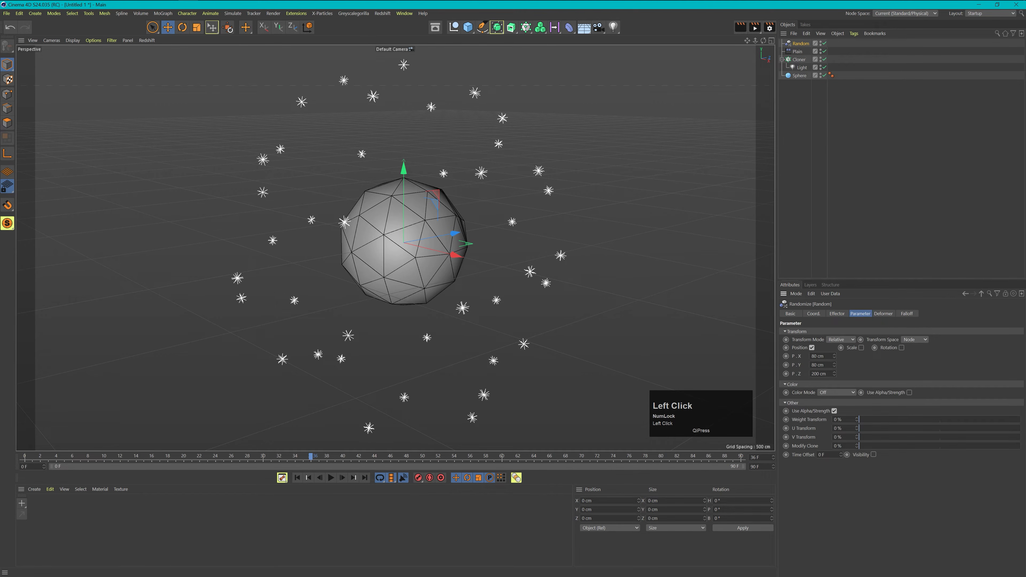
left_click_drag(825, 357, 763, 355)
type("100")
key("Tab")
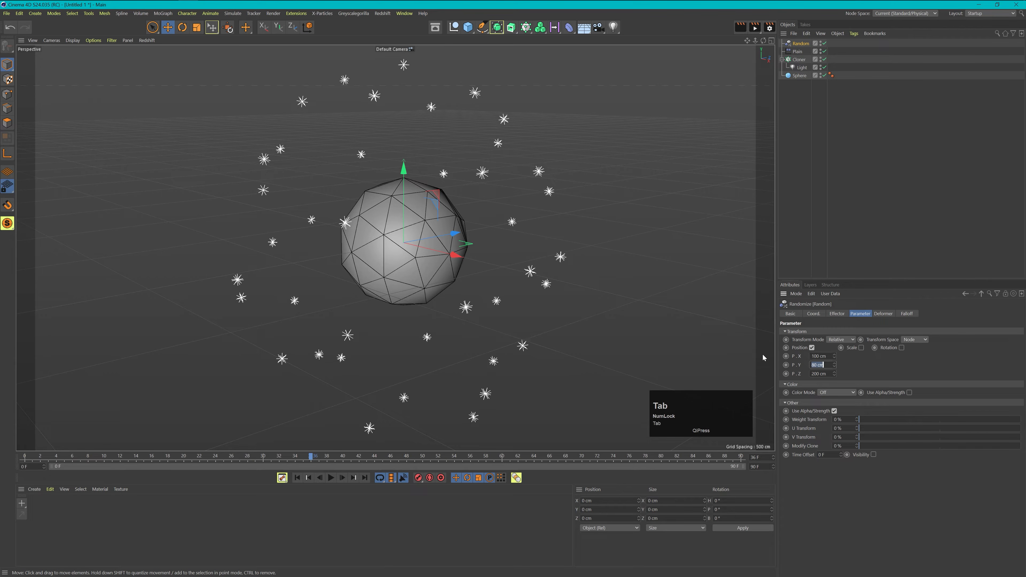
type("100")
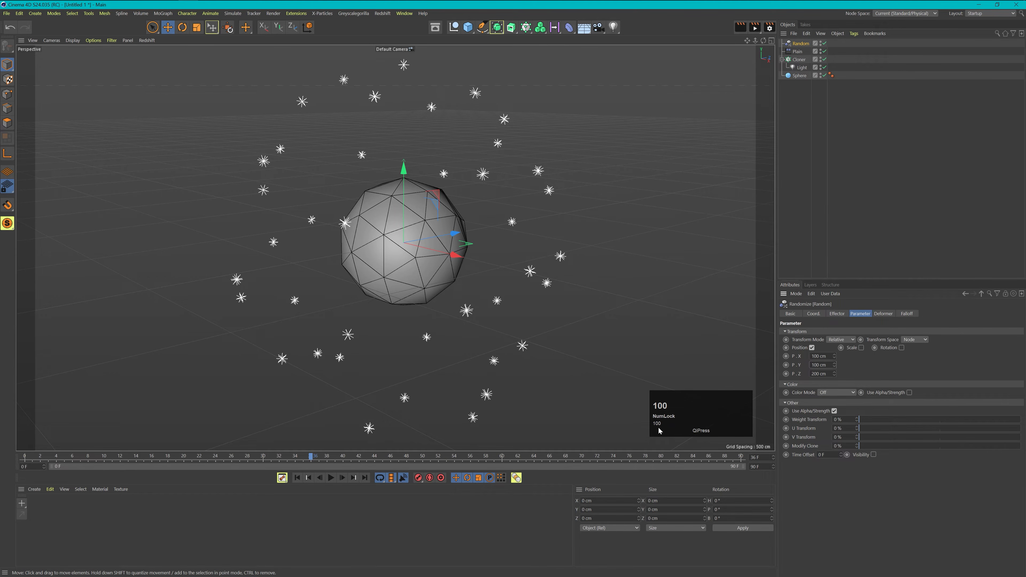
left_click(330, 477)
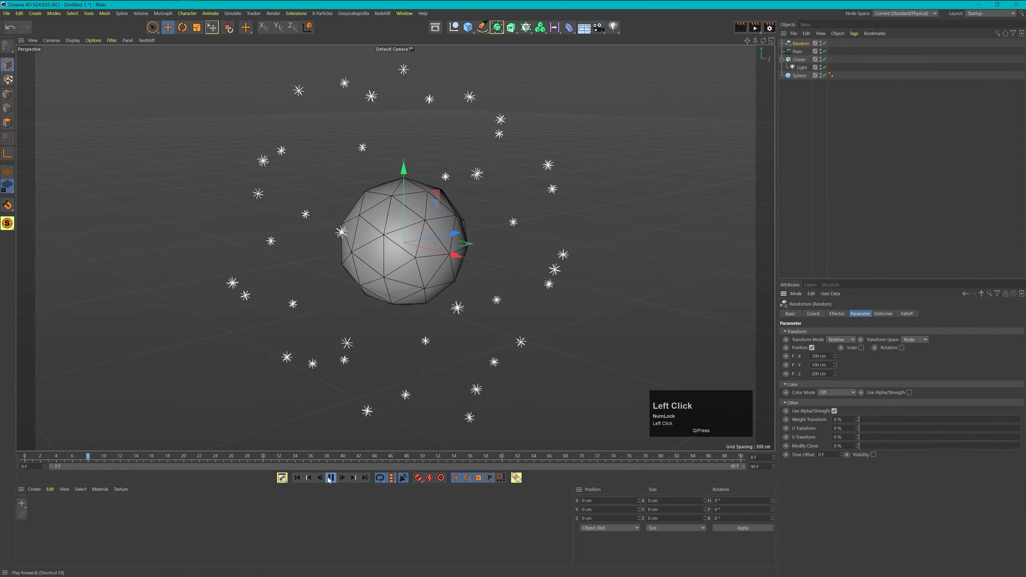
mouse_move(458, 252)
left_mouse_down()
mouse_move(409, 272)
mouse_move(477, 245)
left_mouse_up()
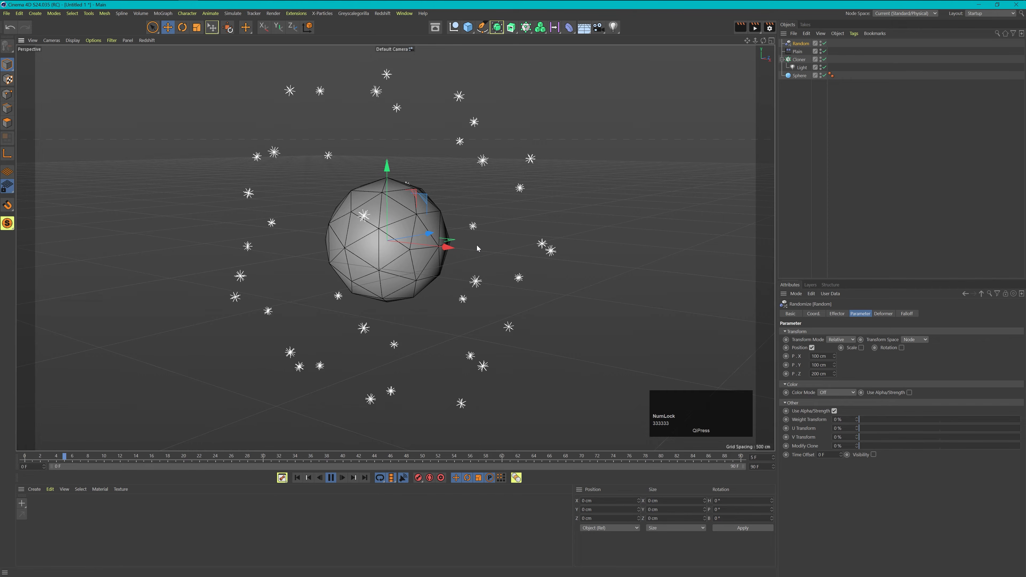
left_click_drag(485, 231, 463, 232)
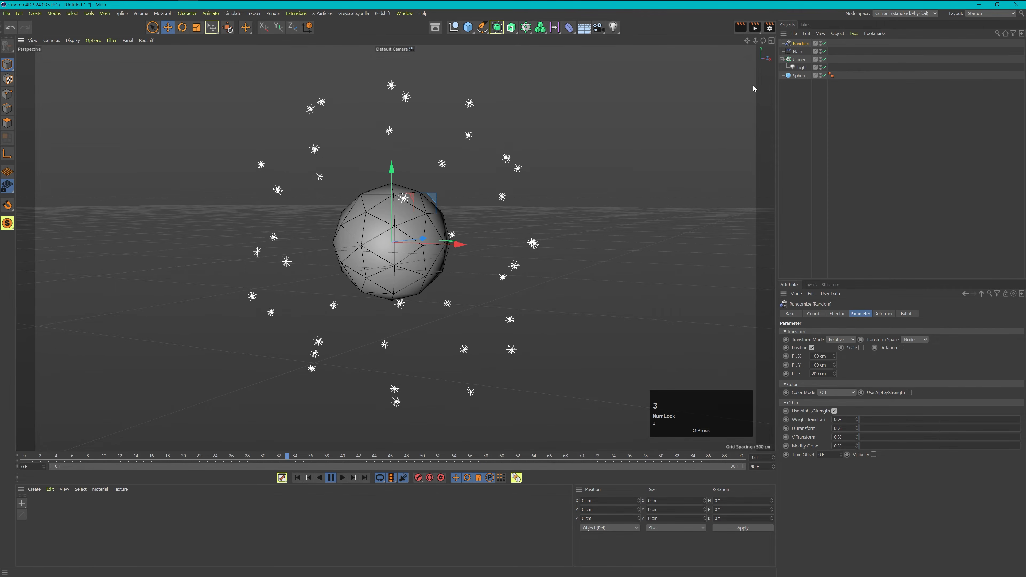
left_click(332, 479)
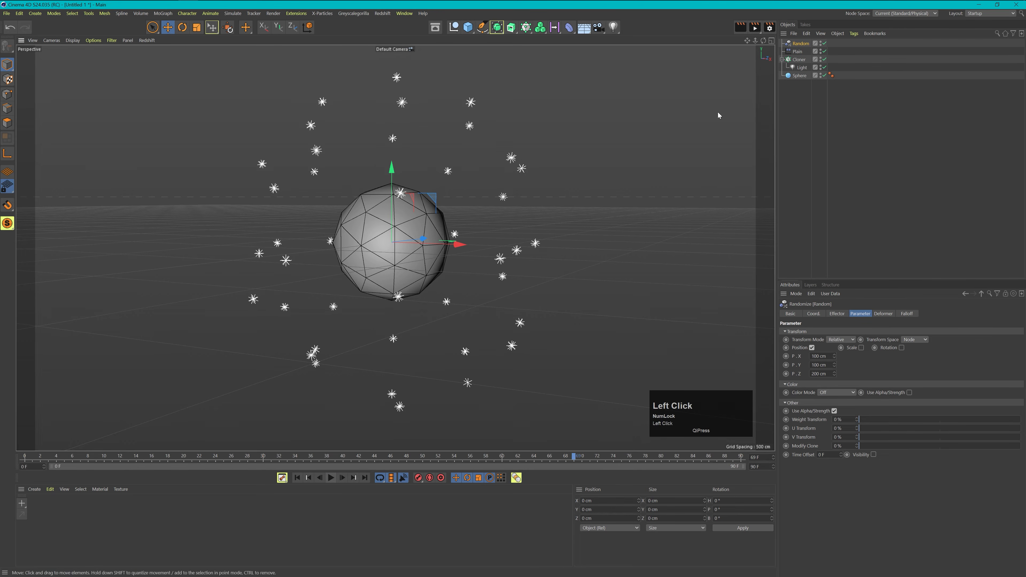
Set the Plain effector's Z position offset to 500 cm and preview the animation.
left_click(797, 52)
left_click_drag(834, 374, 835, 354)
type("500")
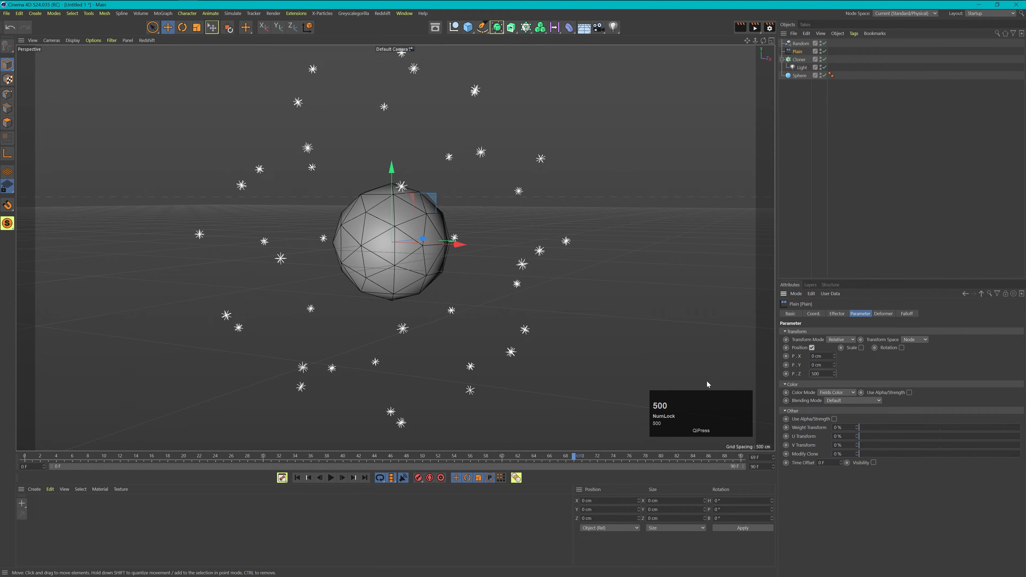
key("Return")
left_click(333, 477)
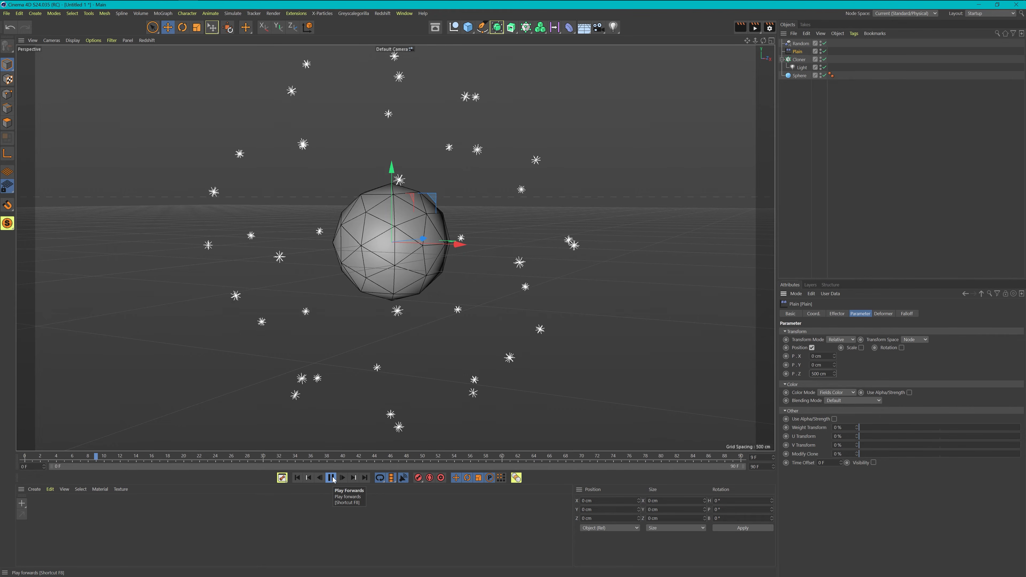
left_click(331, 477)
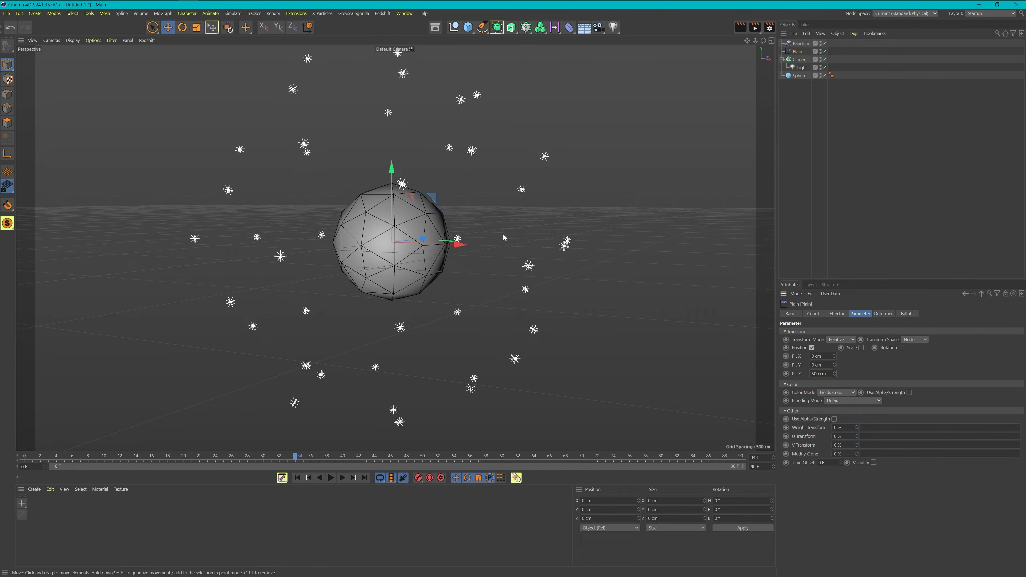
Set the project frame rate to 25 FPS in the project settings.
left_click(607, 220)
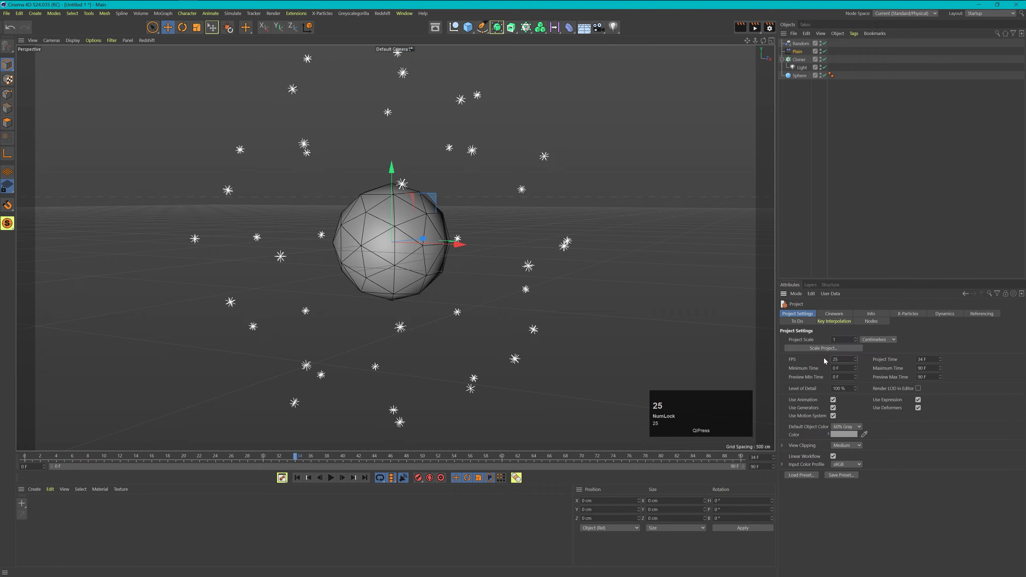
key("Return")
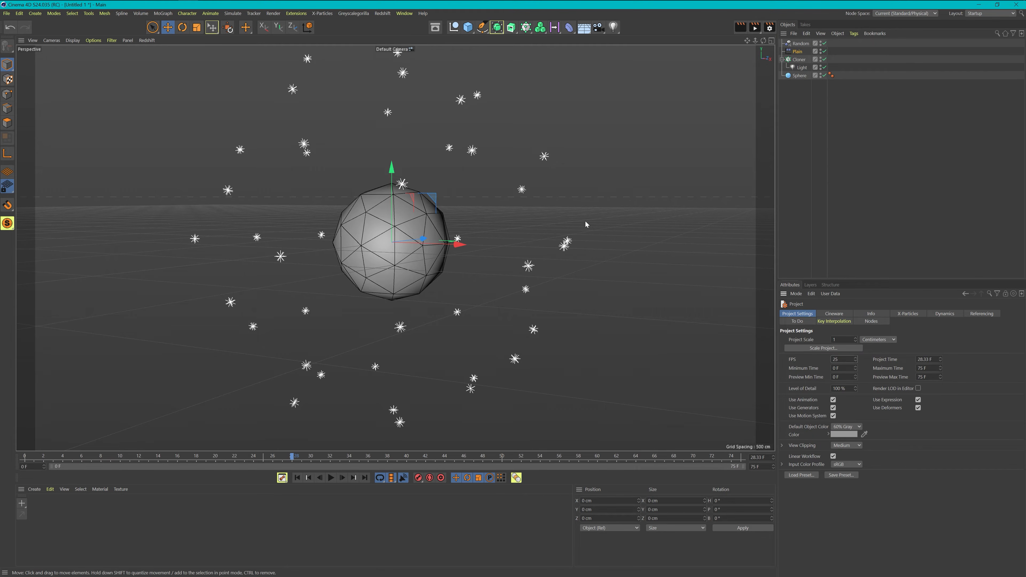
left_click(561, 78)
Set the output frame rate in the render settings to 25.
left_click(770, 27)
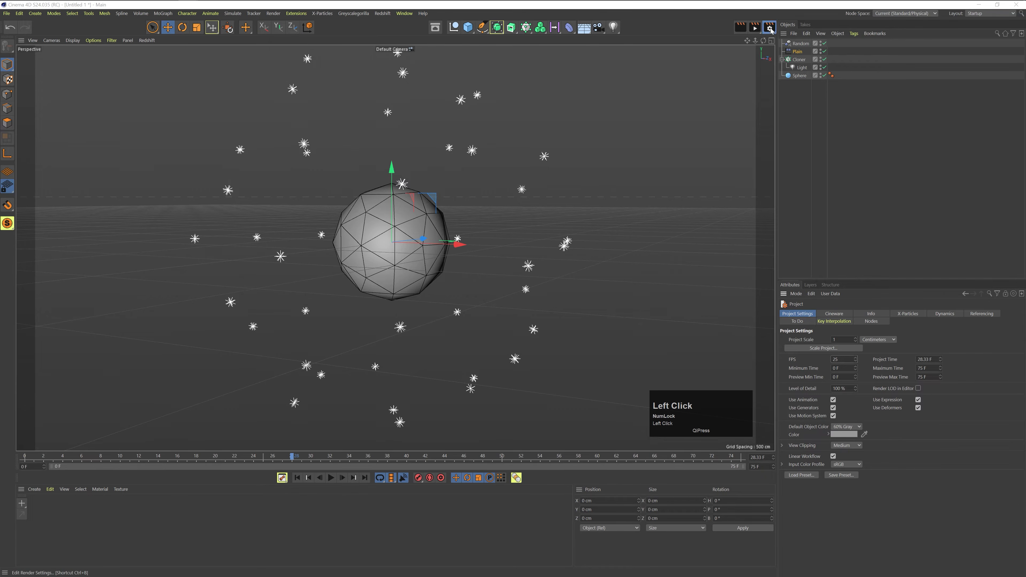
left_click_drag(820, 139, 769, 144)
type("25")
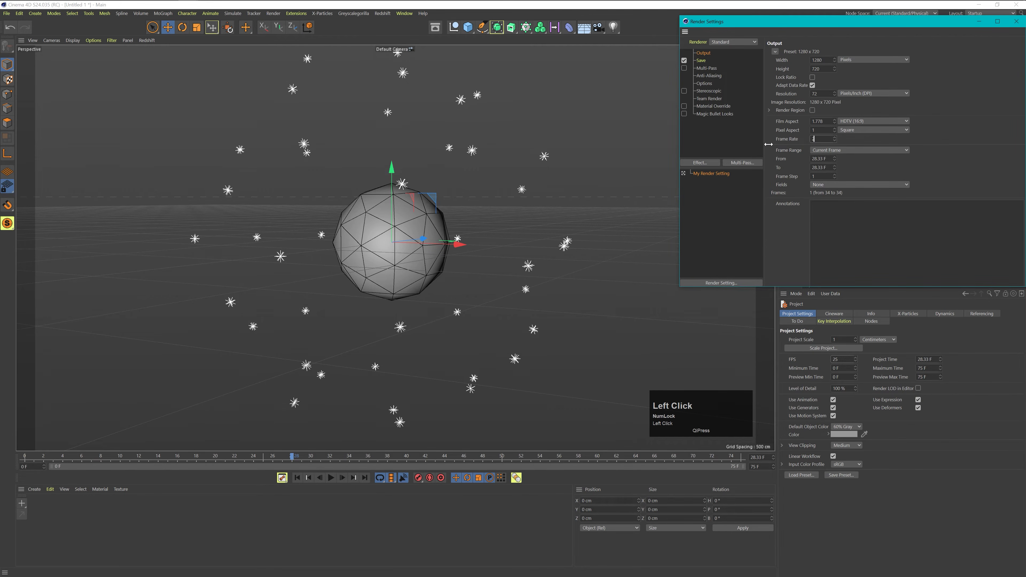
left_click(889, 172)
left_click(1016, 21)
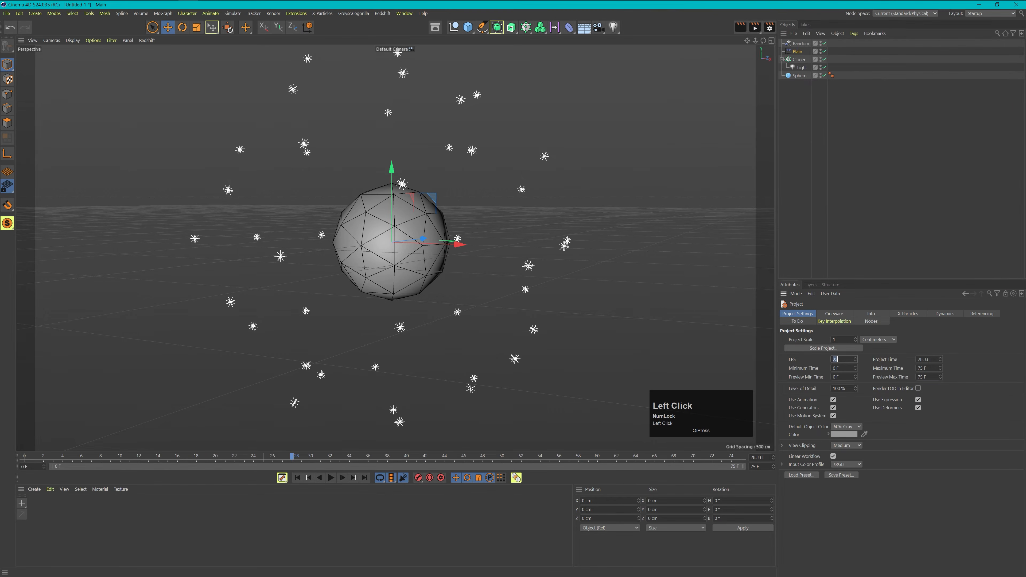
Extend the timeline to 250 frames and play the animation from the start.
left_click_drag(761, 467, 750, 467)
type("250")
left_click(826, 498)
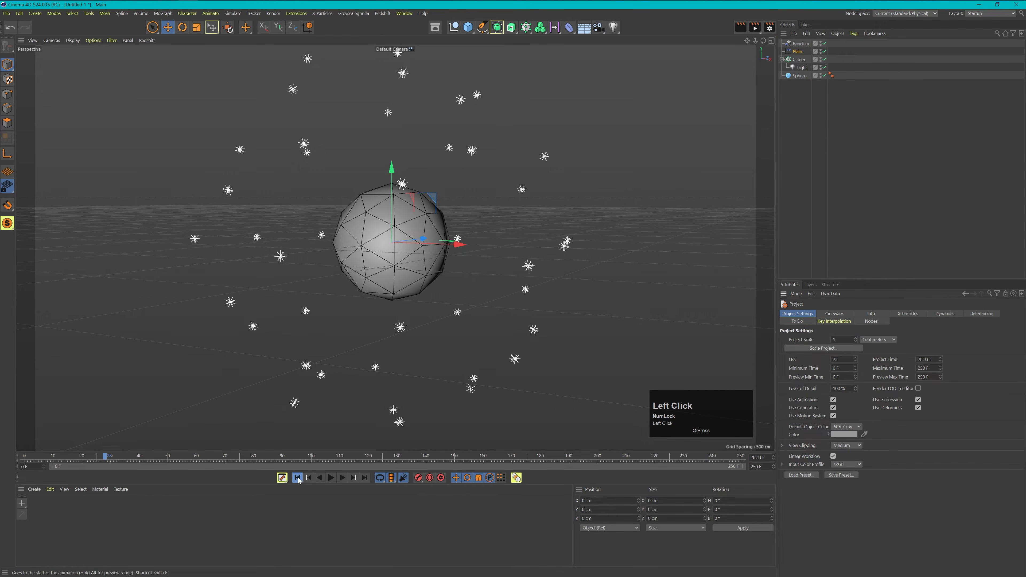
left_click(297, 478)
left_click(331, 478)
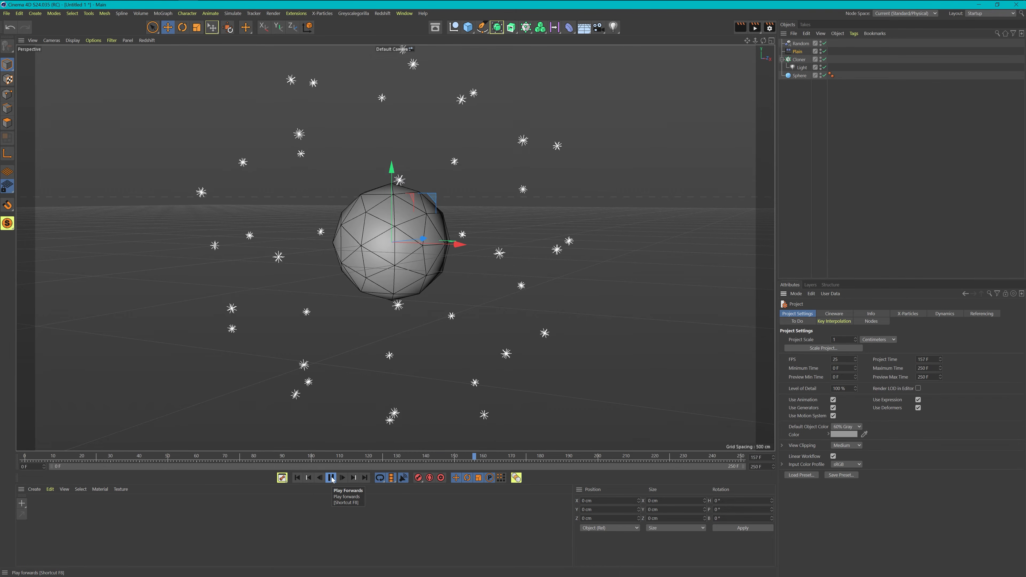
left_click(332, 479)
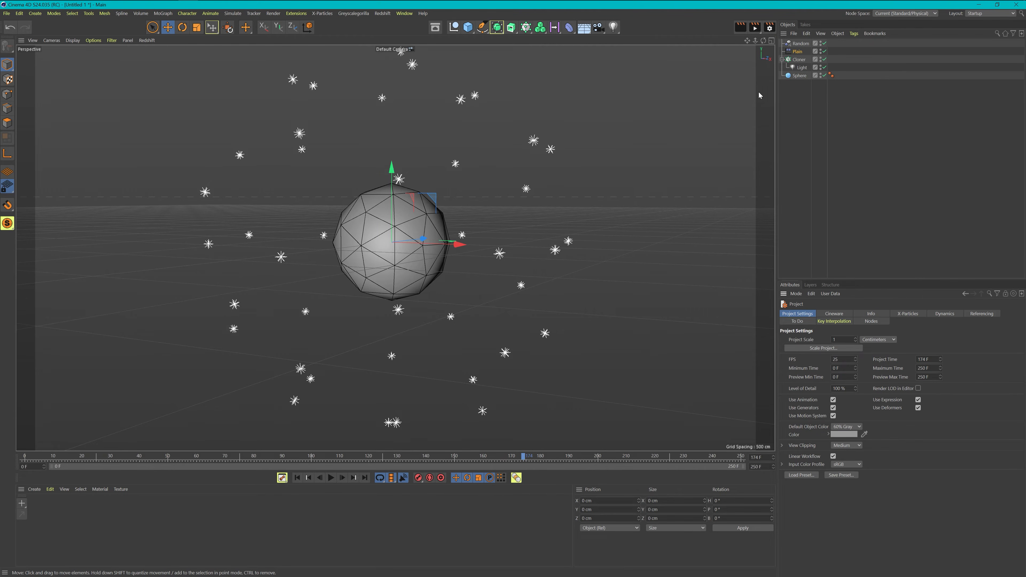
Set up an FBX export of the Cloner with Selection Only, Lights, Tracks and Bake All Frames enabled.
left_click(799, 62)
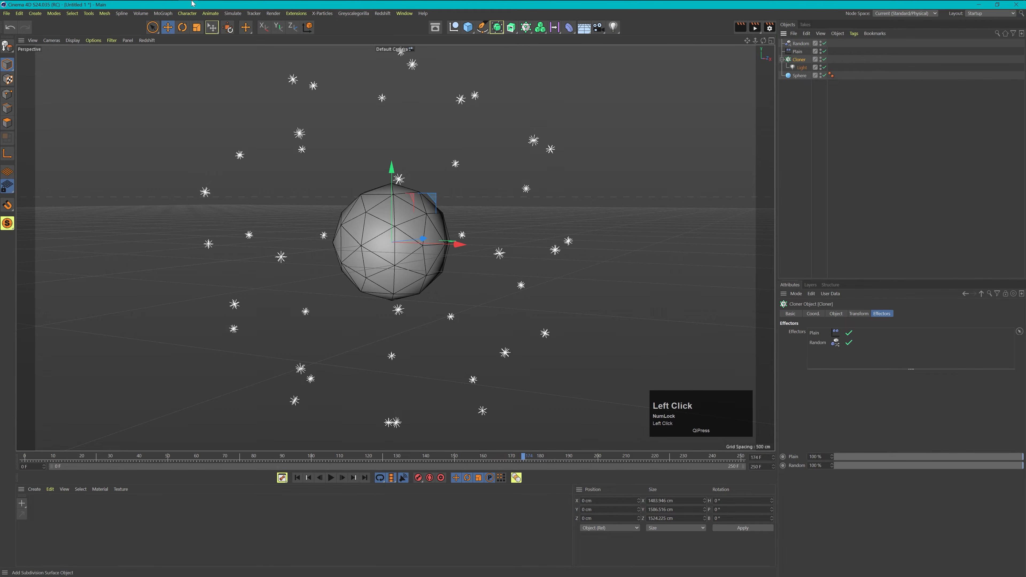
left_click(7, 14)
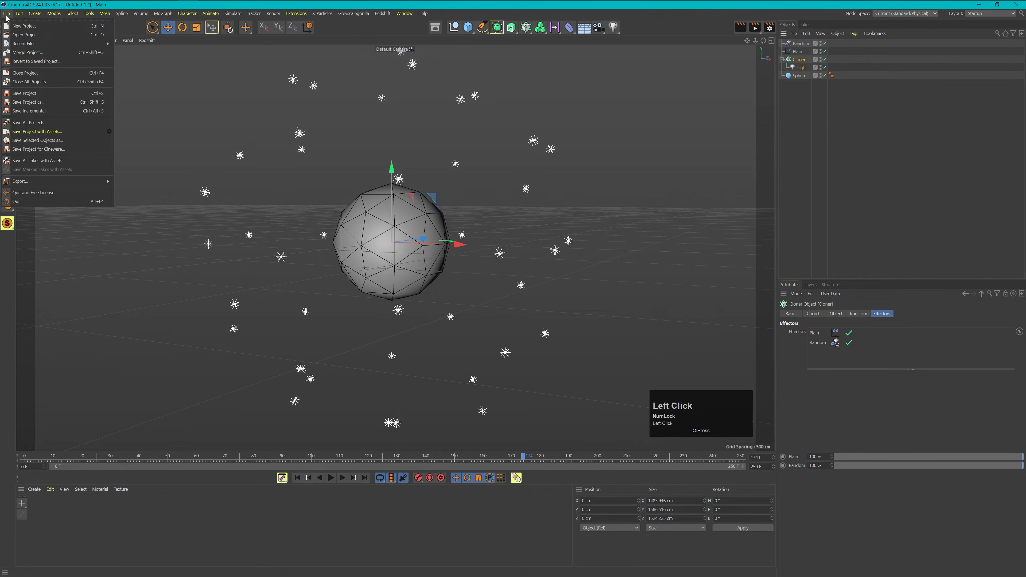
mouse_move(24, 183)
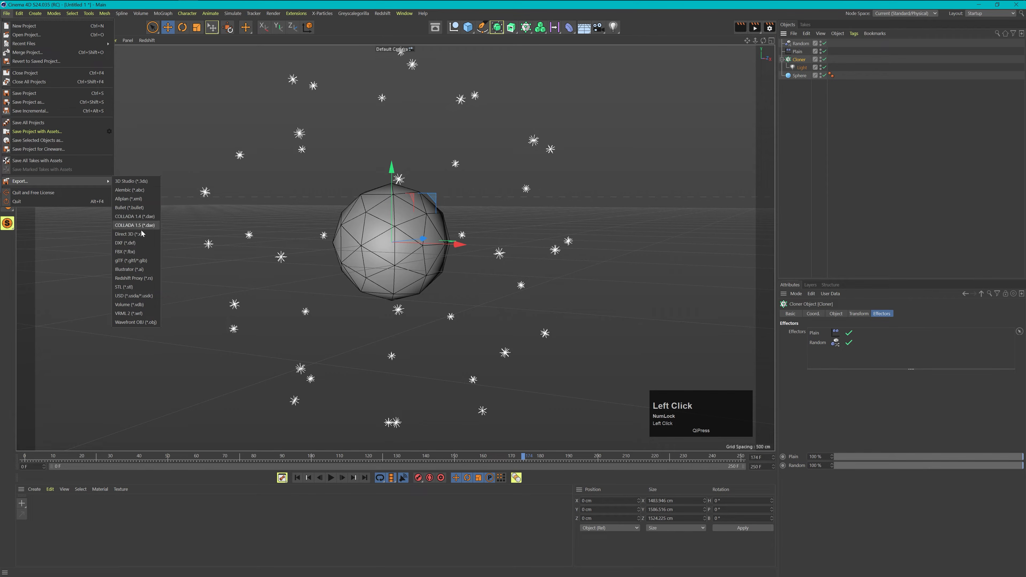
left_click(127, 254)
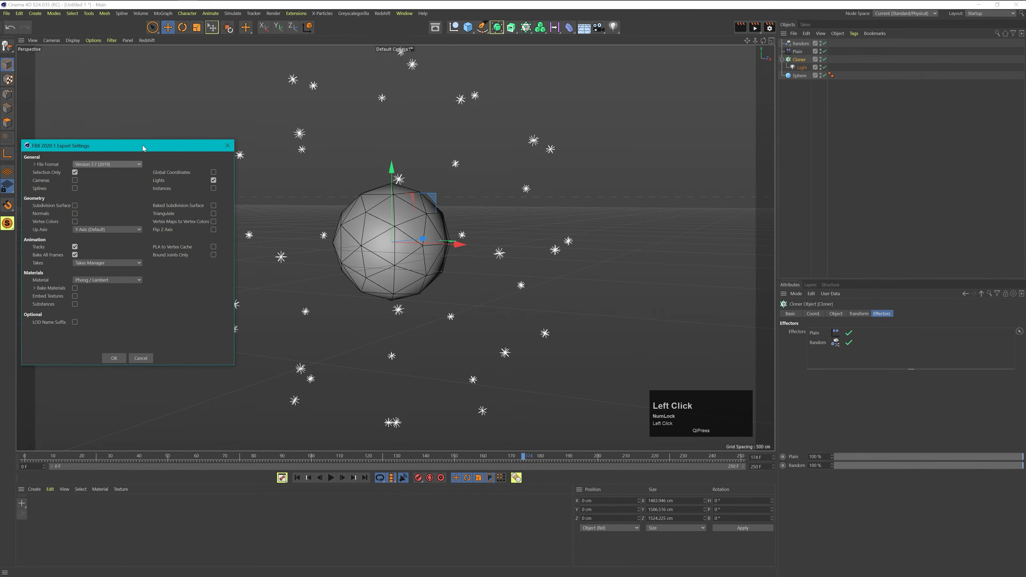
left_click_drag(142, 145, 435, 159)
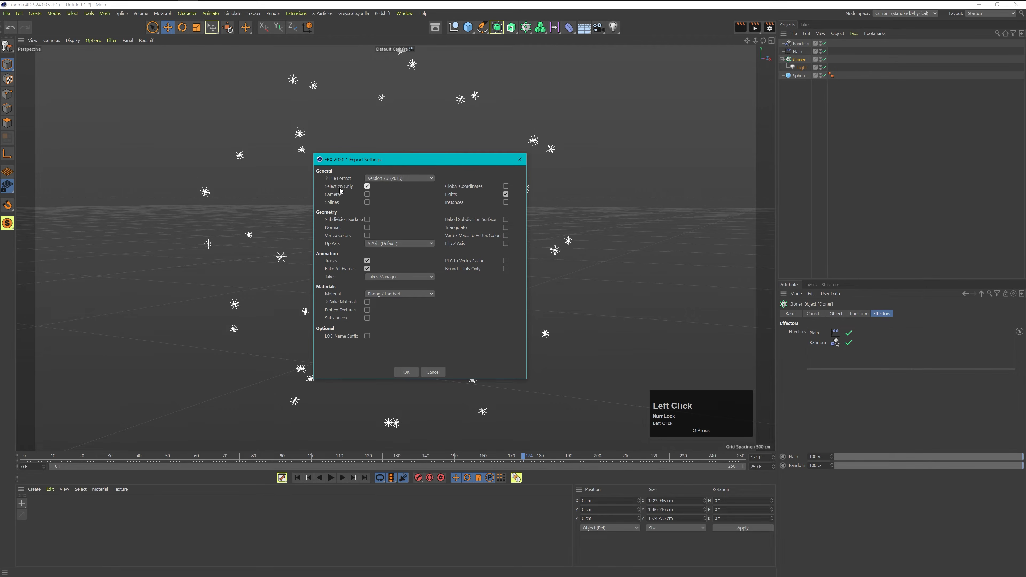
left_click(506, 196)
left_click(507, 195)
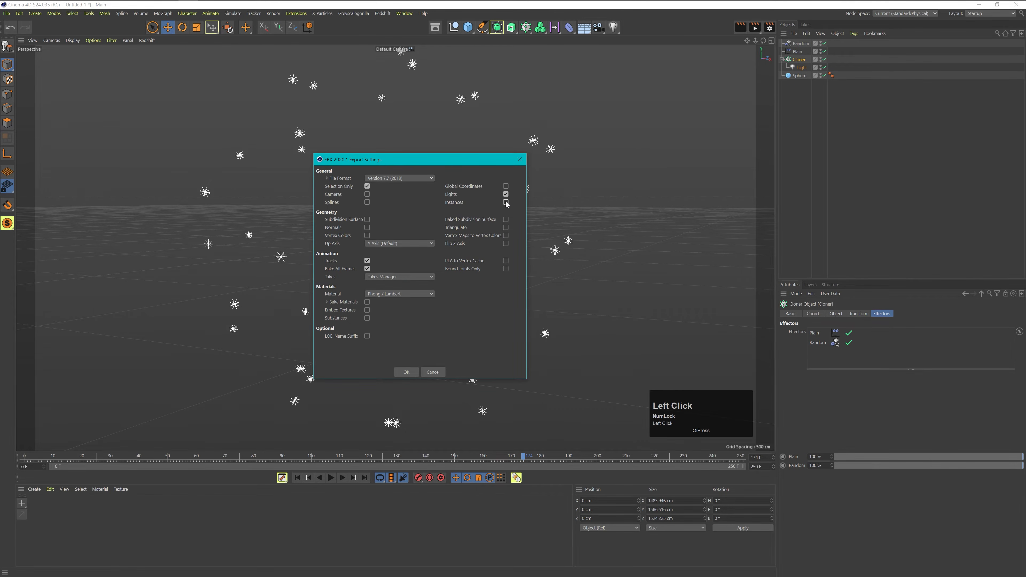
left_click(395, 244)
left_click(396, 253)
left_click(410, 373)
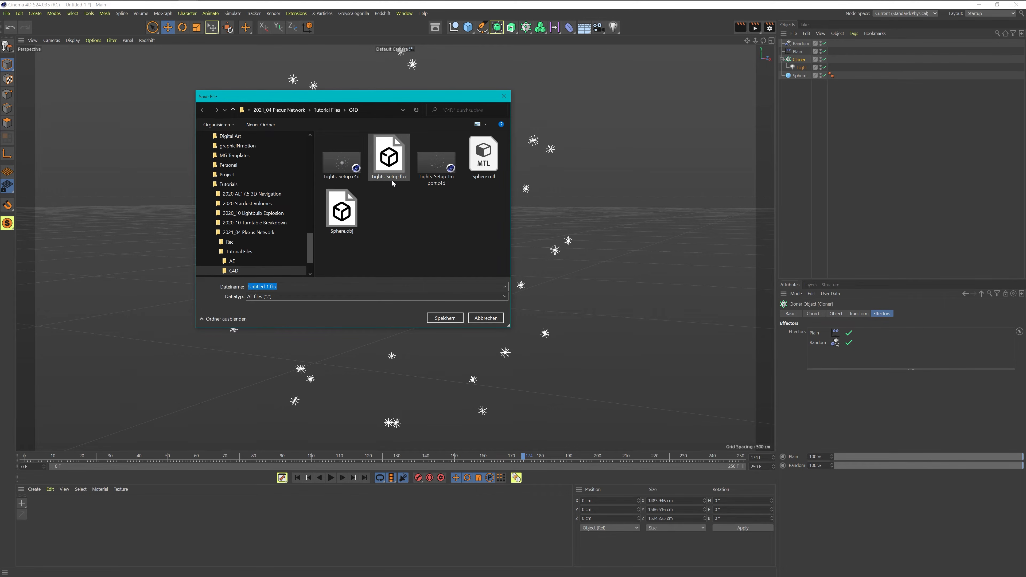
Save the FBX export over the existing Lights_Setup.fbx in the C4D folder.
left_click(390, 178)
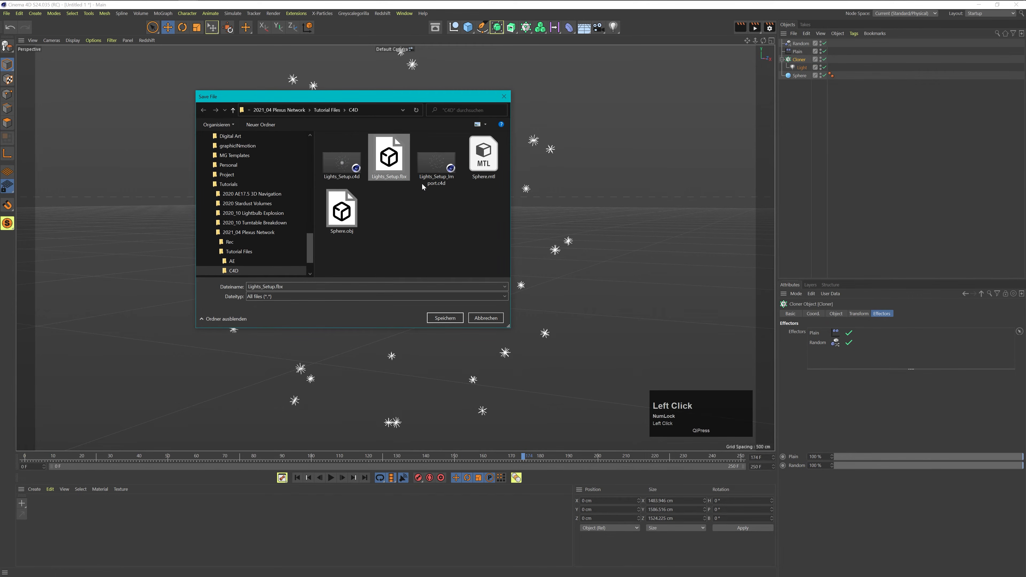
left_click(447, 319)
left_click(522, 295)
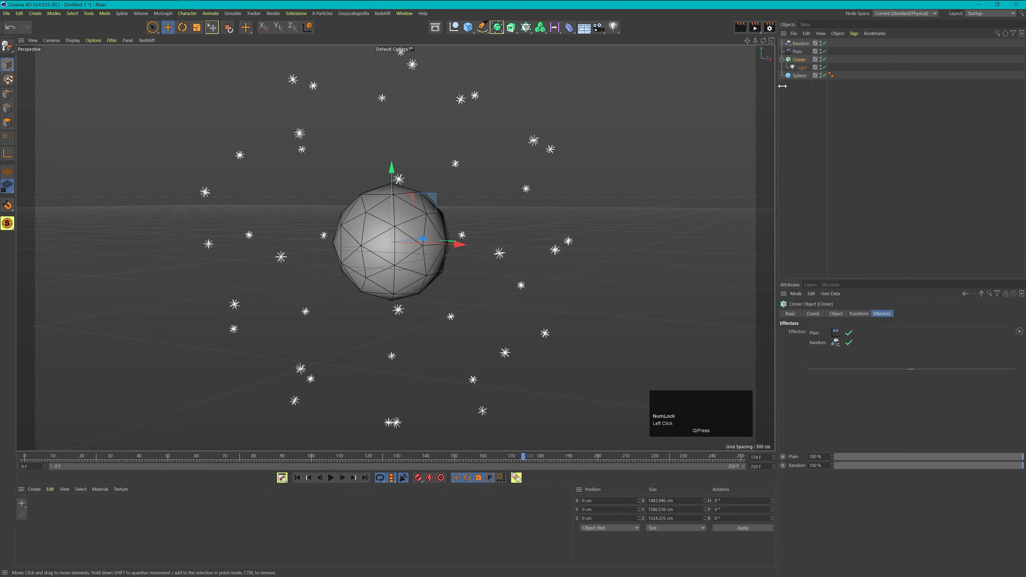
Disable the Random, Plain, Cloner, Light and Sphere objects together in the scene hierarchy.
left_click(798, 44)
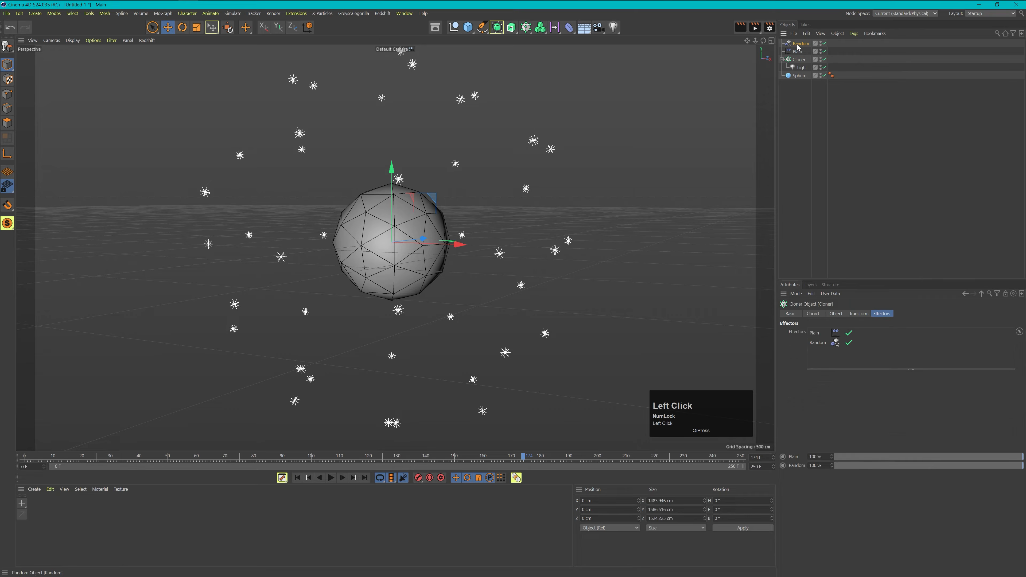
left_click(800, 76, "shift")
left_click(825, 75)
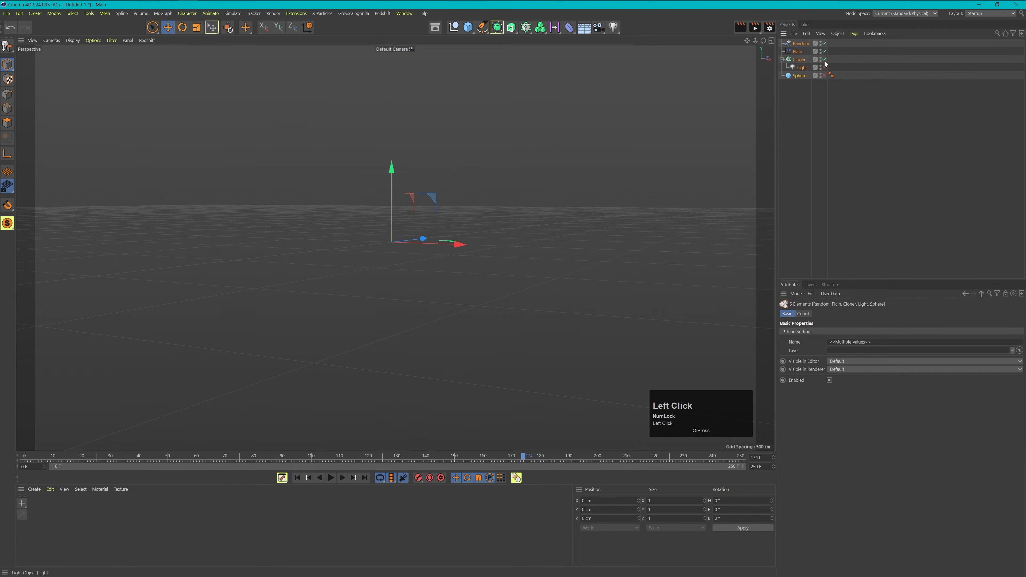
left_click(745, 78)
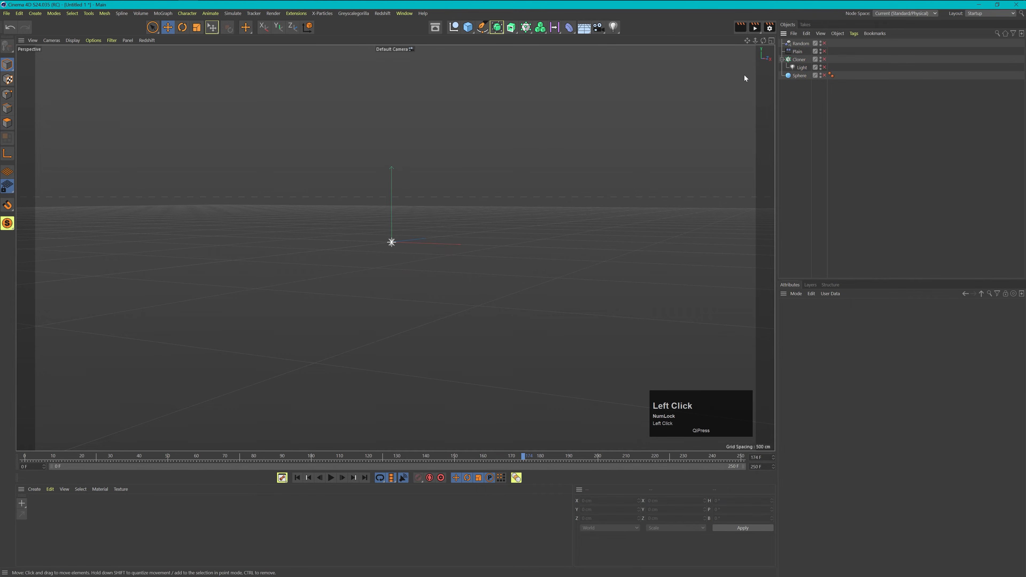
Merge Lights_Setup.fbx from the C4D folder into the current scene, accepting the import settings.
left_click(794, 34)
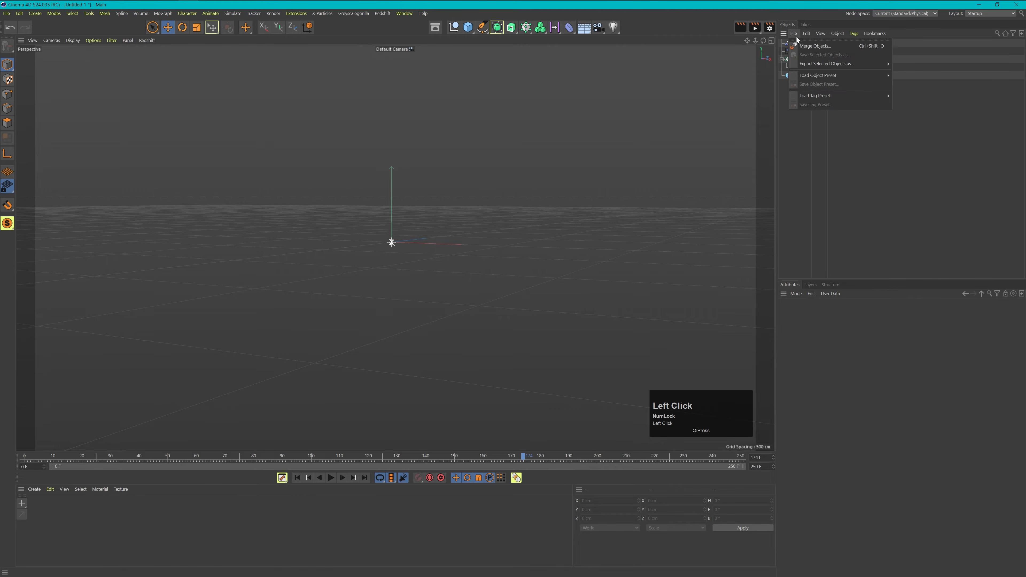
left_click(815, 45)
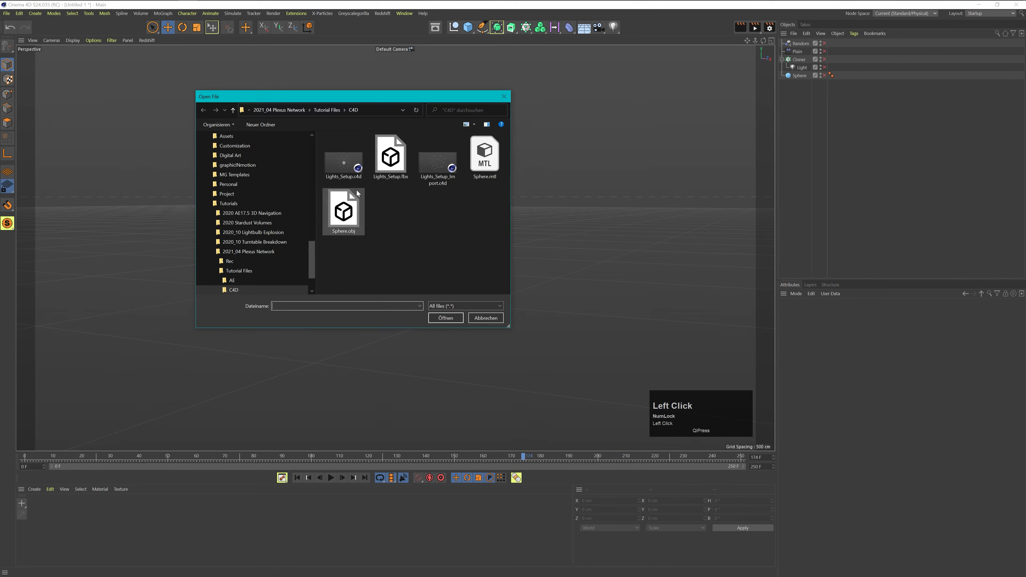
left_click(390, 158)
left_click(446, 319)
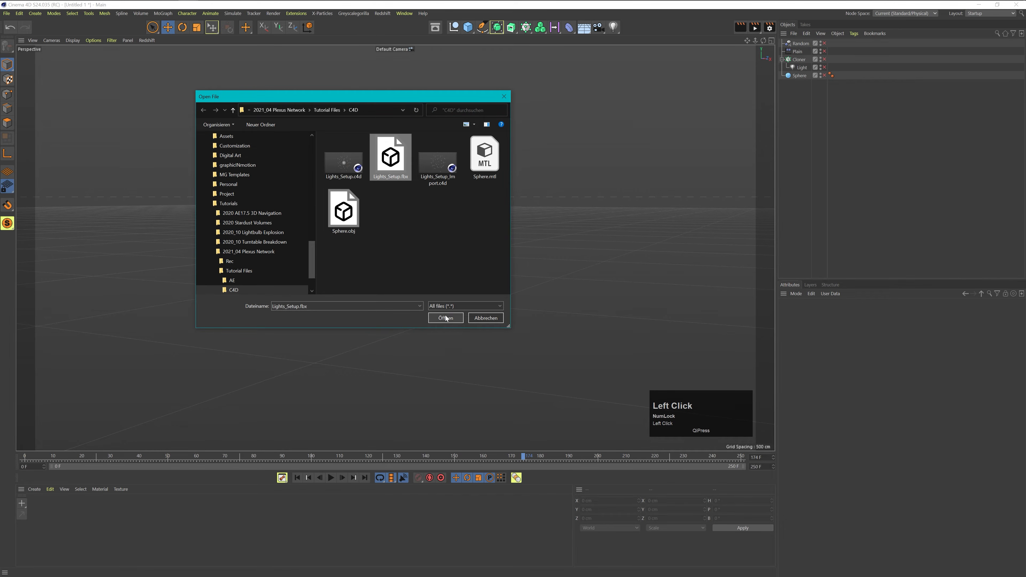
left_click(423, 431)
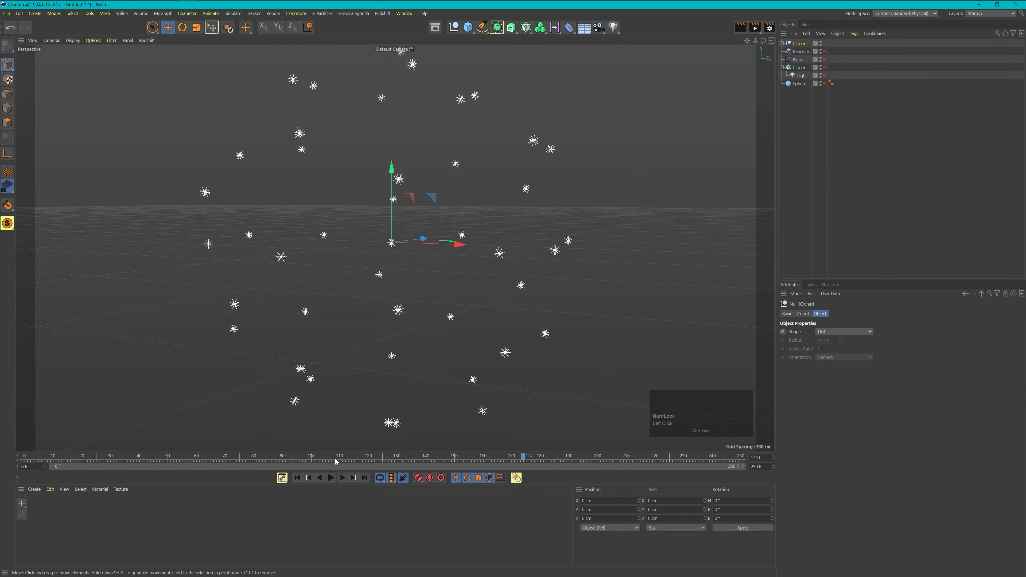
Examine the individual lights inside the imported Cloner null, from first to last, and scrub the timeline to check their baked animation.
left_click(783, 43)
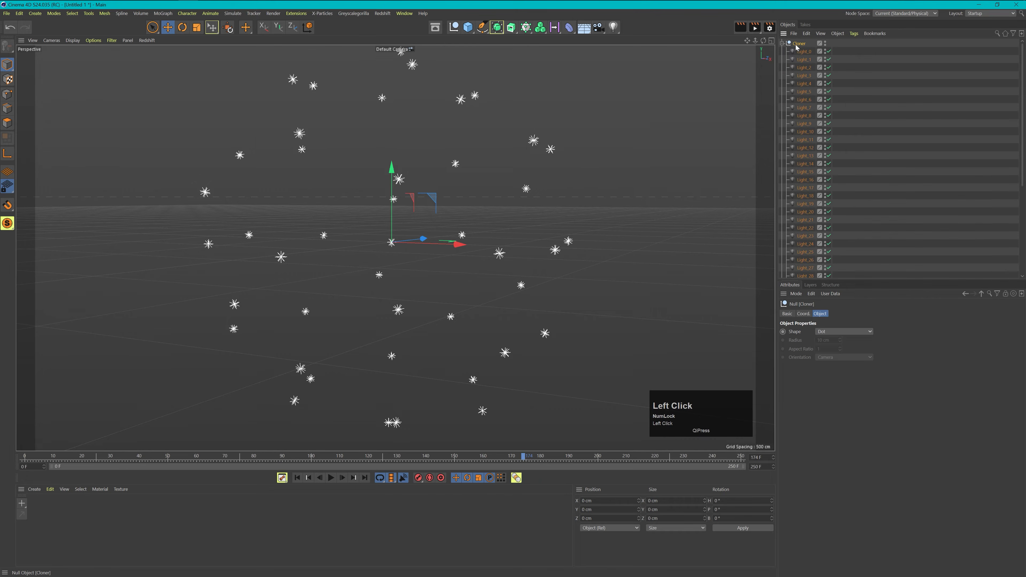
scroll(802, 121, "down", 4)
left_click(806, 163)
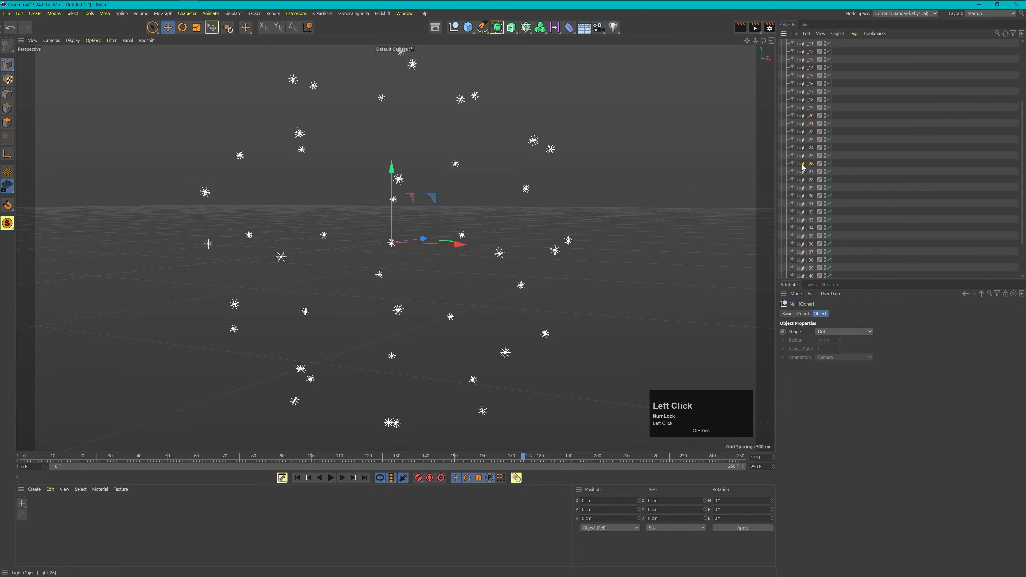
left_click(805, 188)
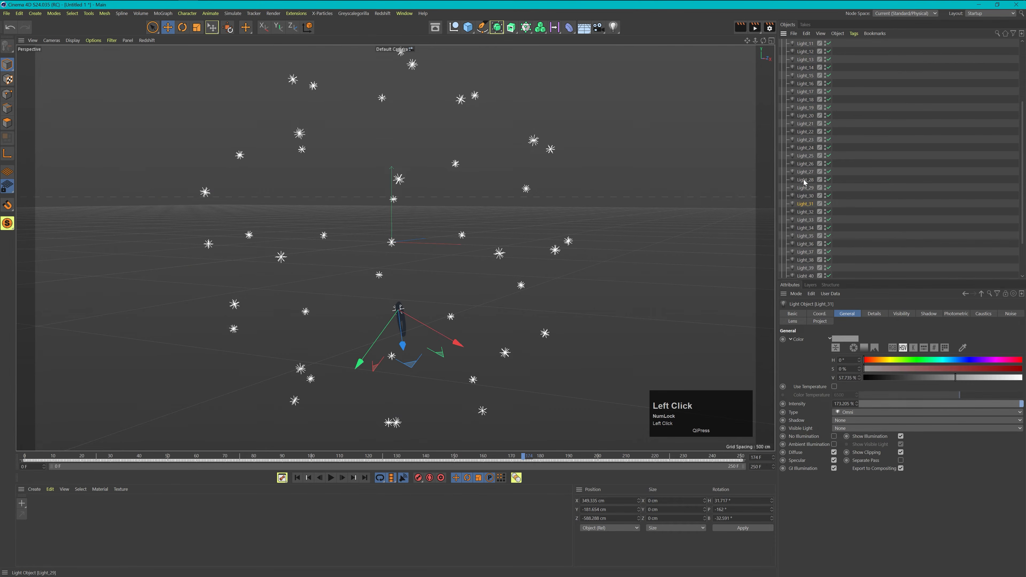
left_click(804, 132)
left_click(799, 108)
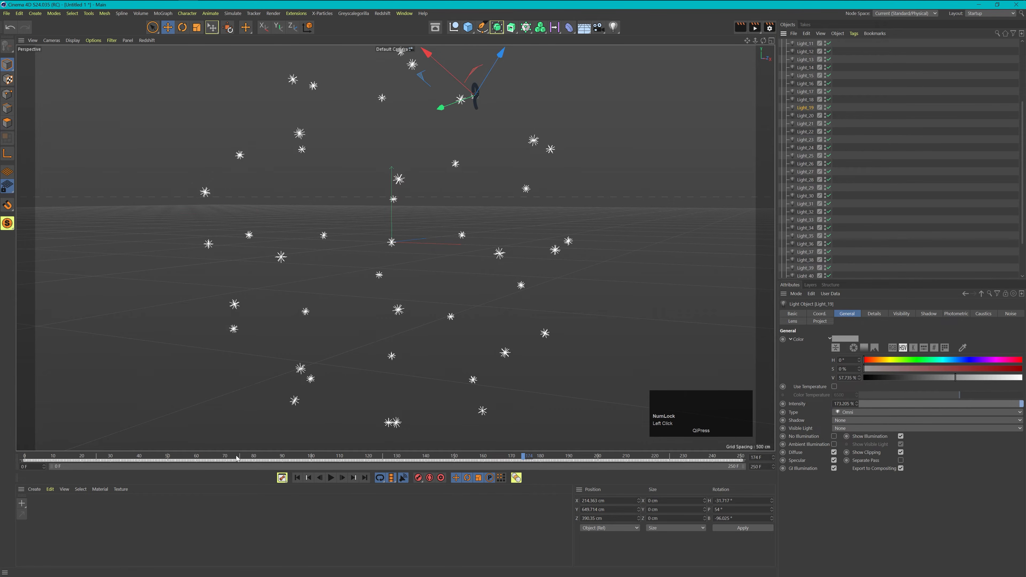
left_click_drag(237, 458, 406, 454)
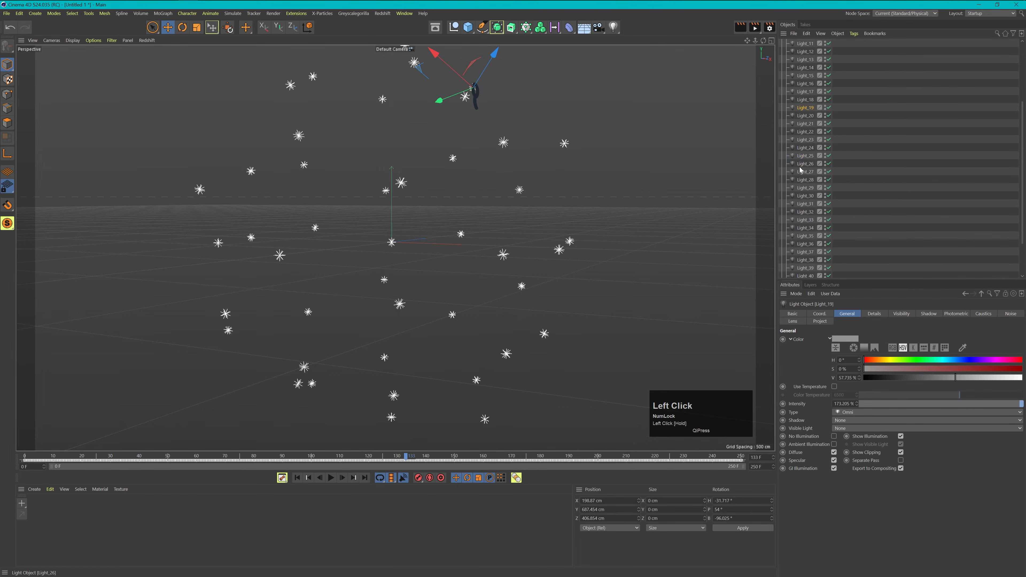
scroll(802, 165, "up", 4)
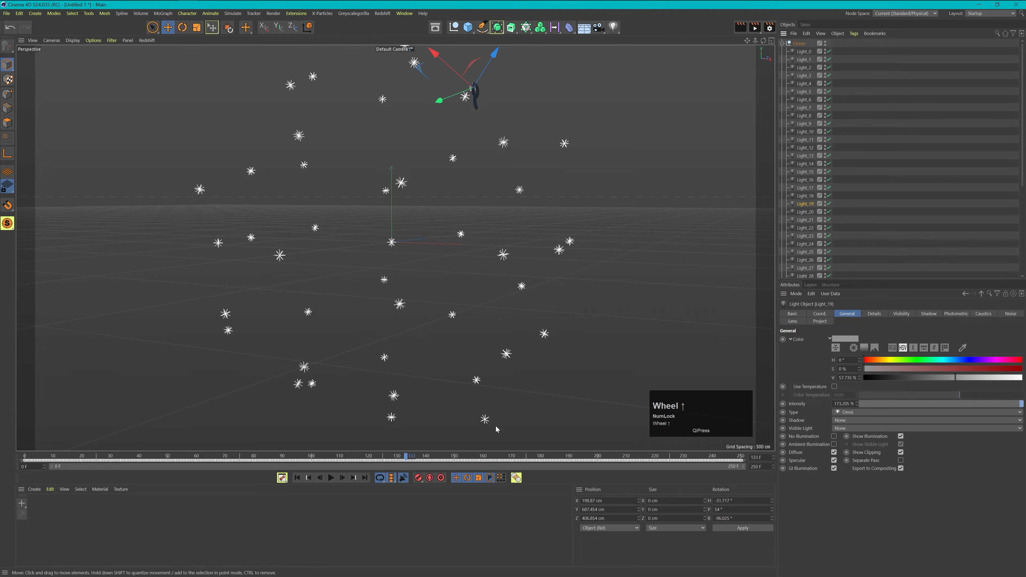
left_click(804, 52)
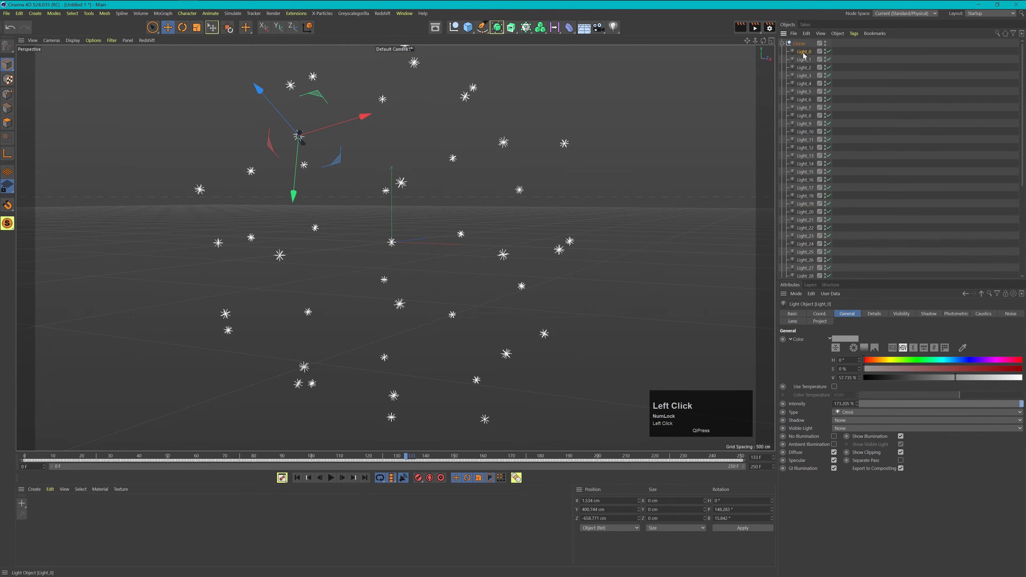
scroll(803, 74, "down", 5)
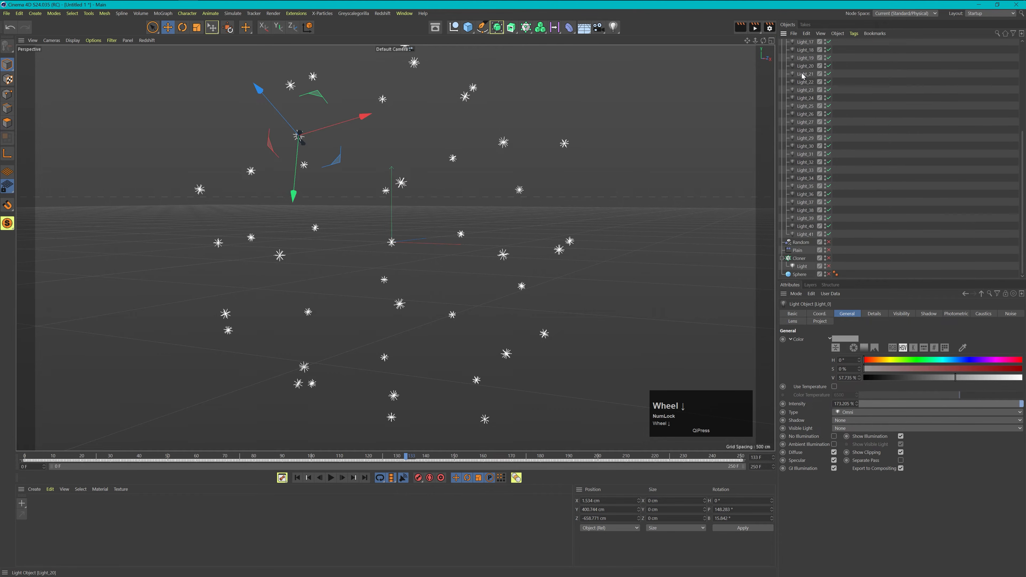
left_click(805, 235)
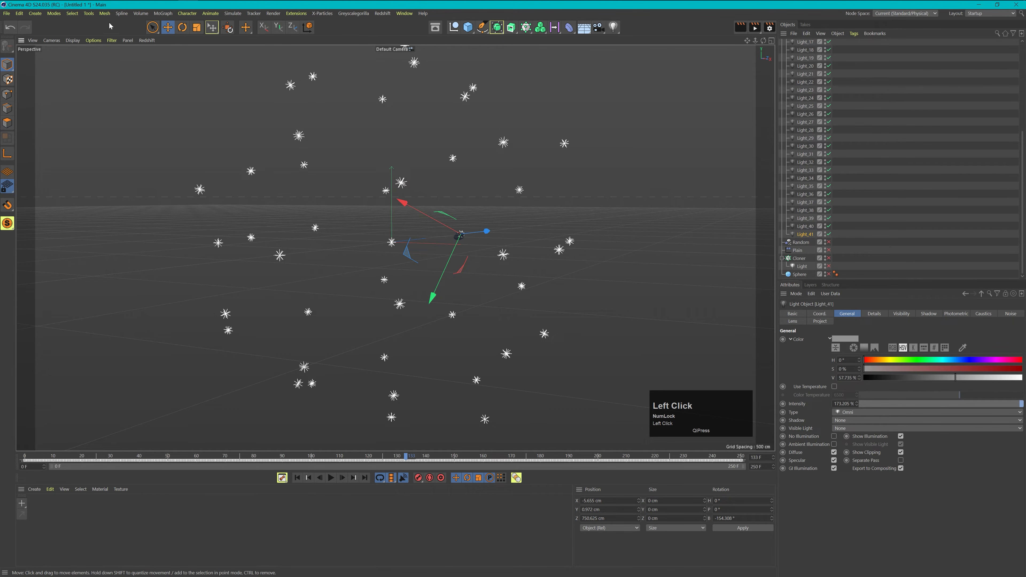
Use Rectangle Selection on the light at the scene's centre and identify its object in the hierarchy.
left_click_drag(153, 29, 178, 52)
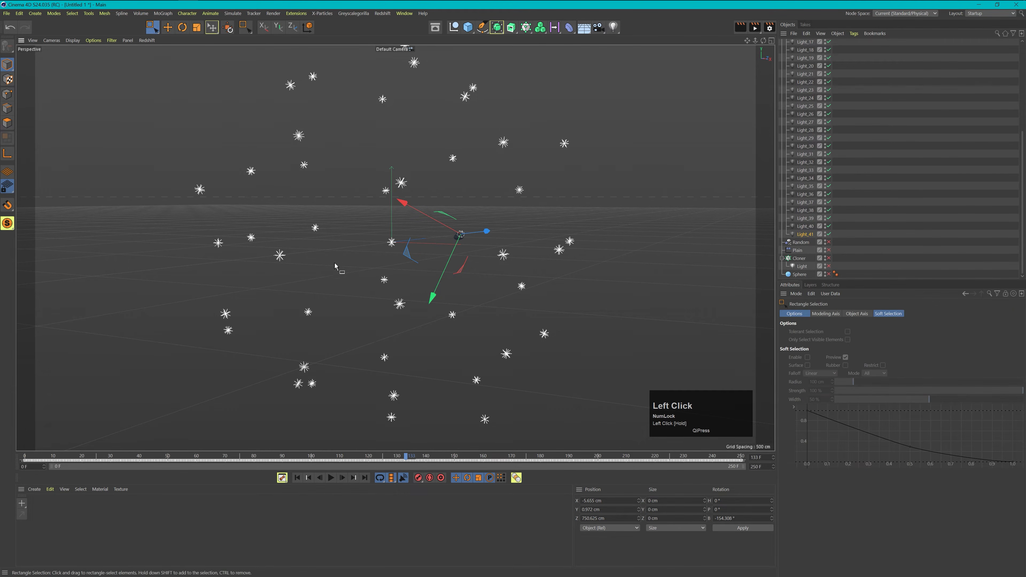
left_click_drag(378, 235, 415, 265)
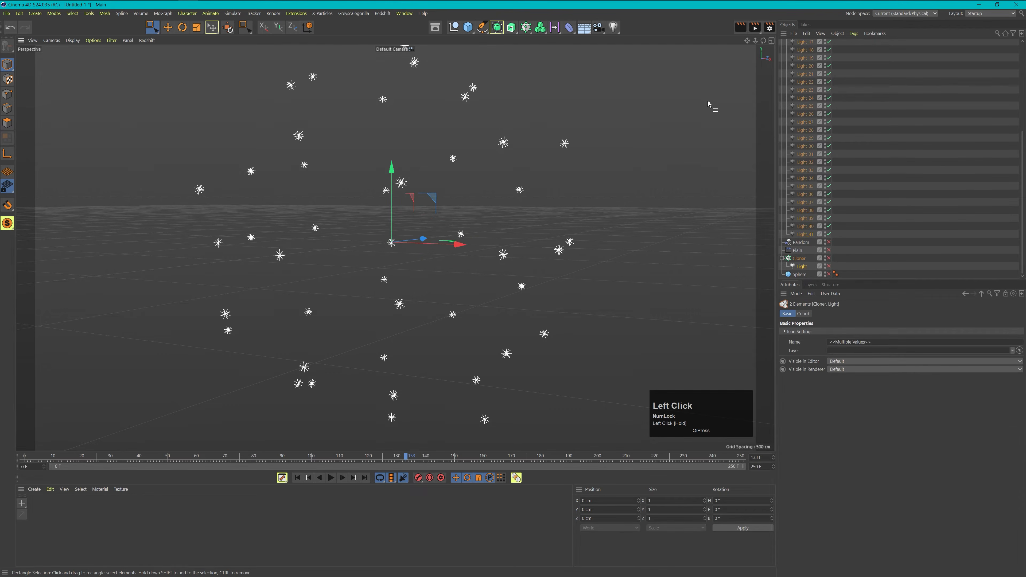
scroll(807, 239, "down", 1)
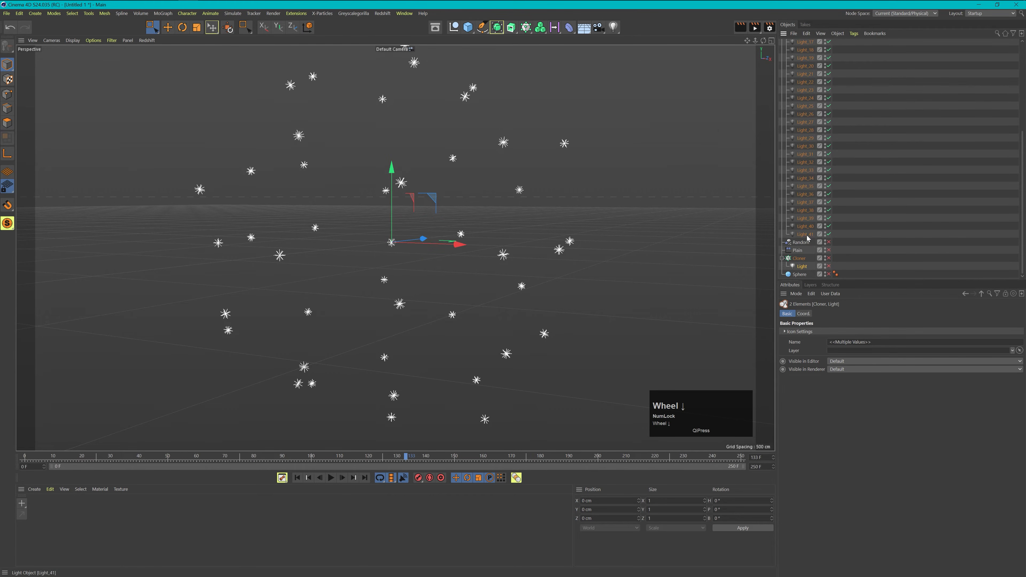
left_click(802, 266)
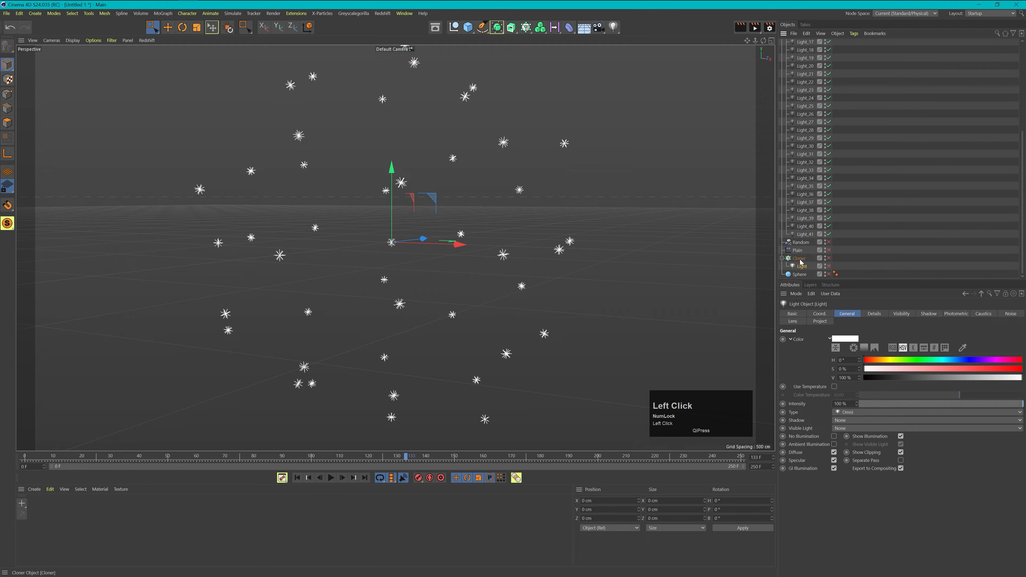
Delete the original Random, Plain, Cloner, Light and Sphere objects and collapse the imported Cloner null.
left_click(801, 245)
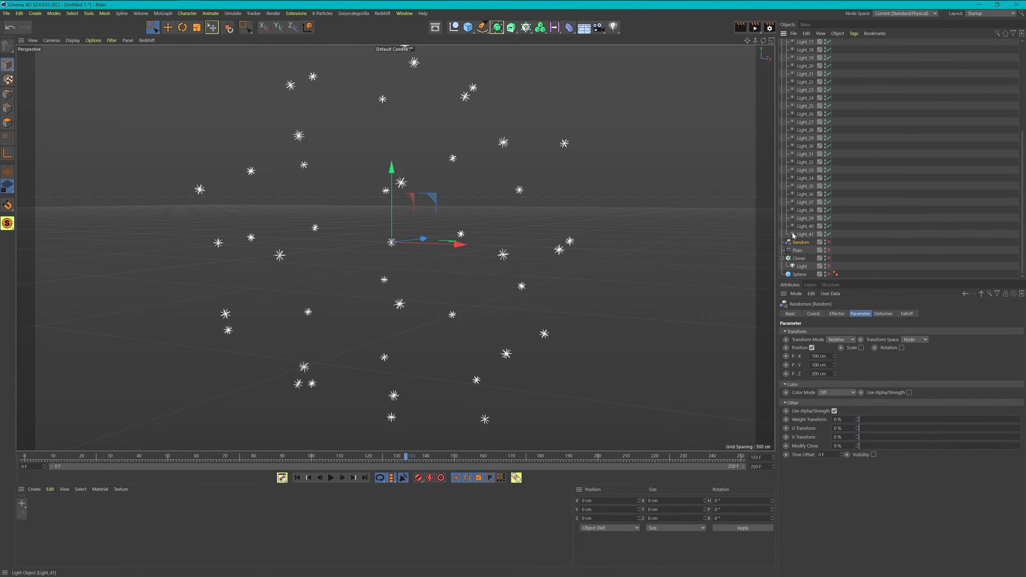
scroll(795, 229, "down", 2)
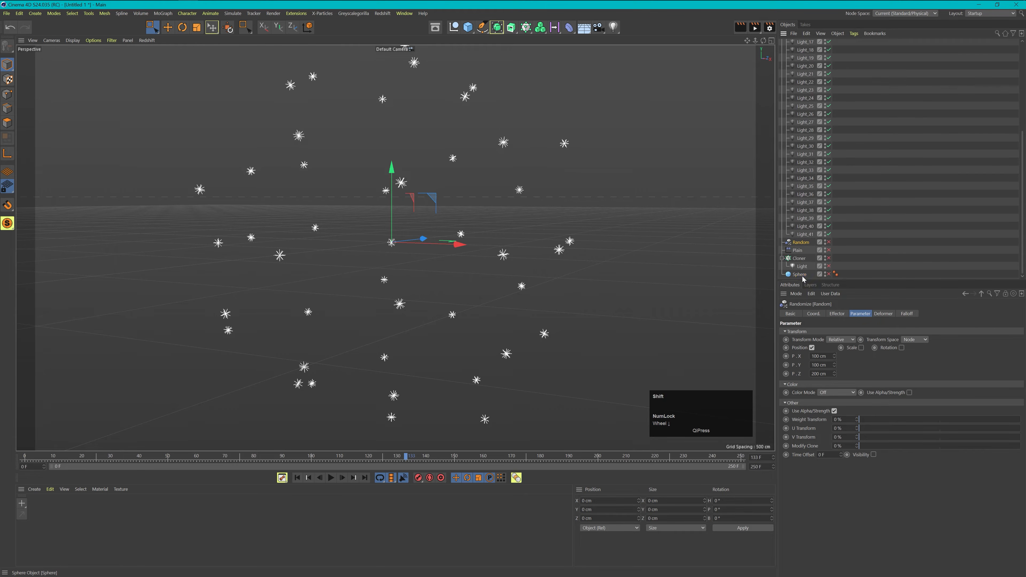
left_click(800, 275, "shift")
key("Delete")
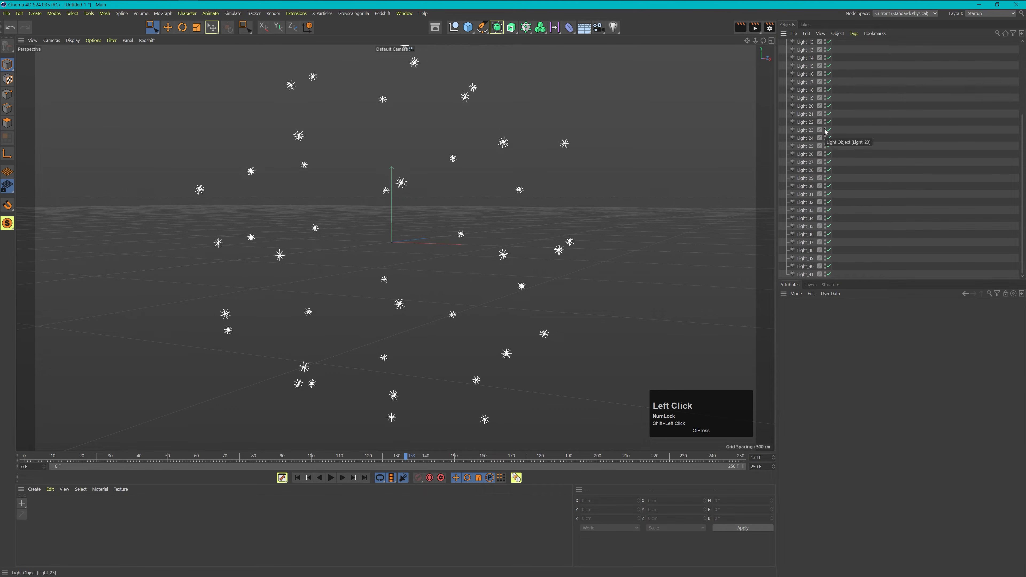
scroll(809, 141, "up", 5)
left_click(782, 43)
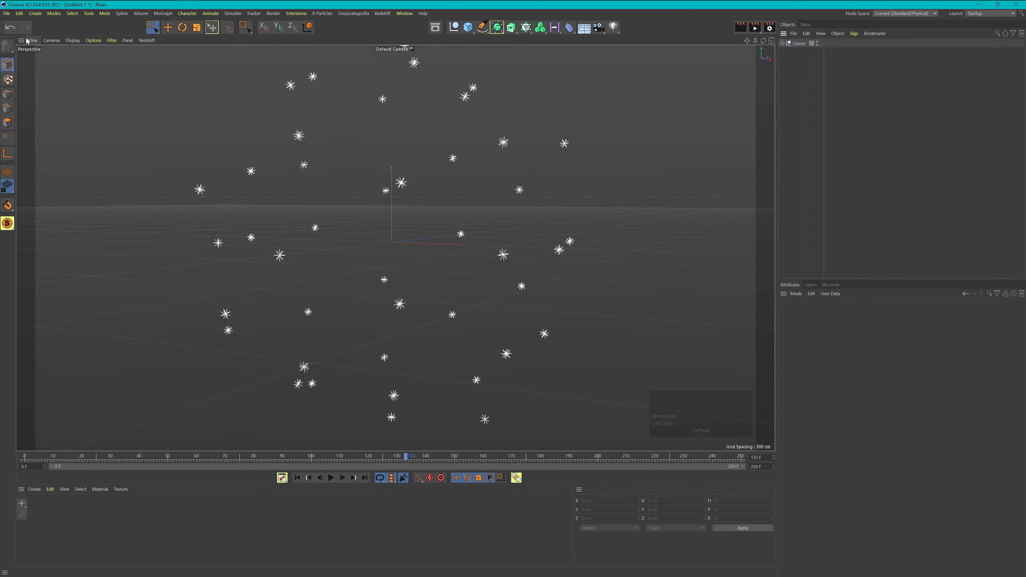
Save the project as Lights_Setup_Import.c4d in the C4D folder, replacing the existing file.
left_click(7, 13)
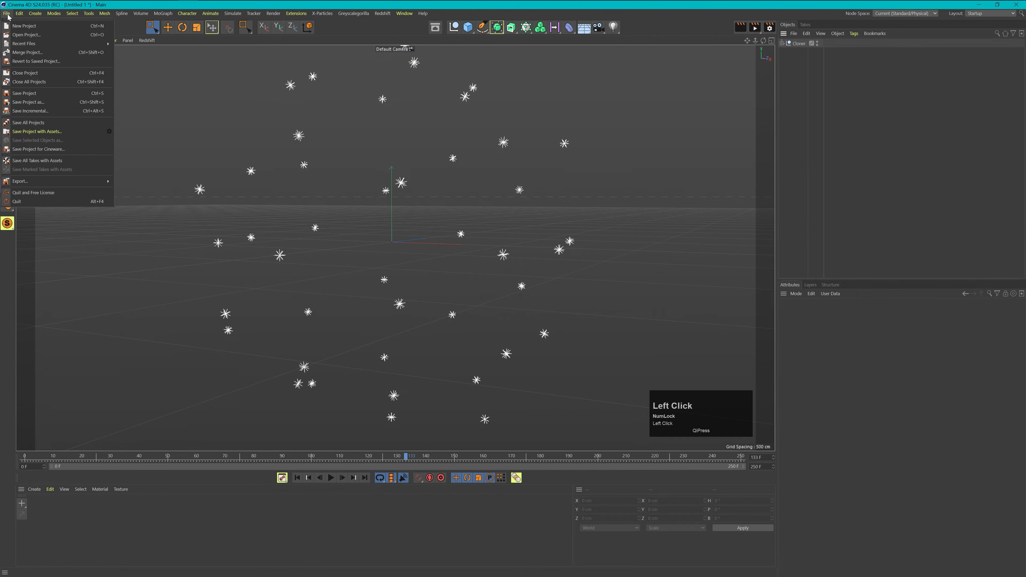
left_click(36, 102)
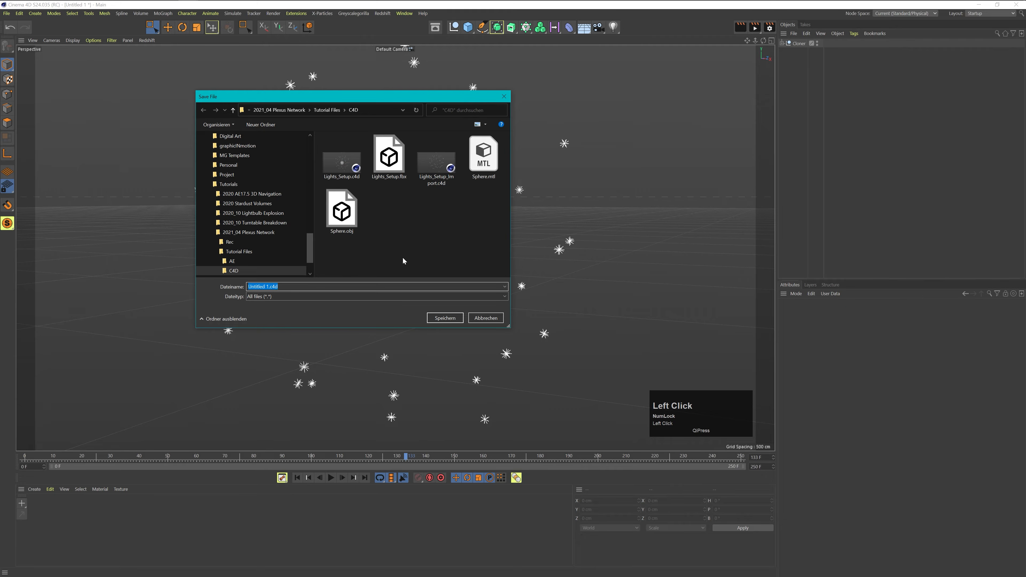
left_click(267, 286)
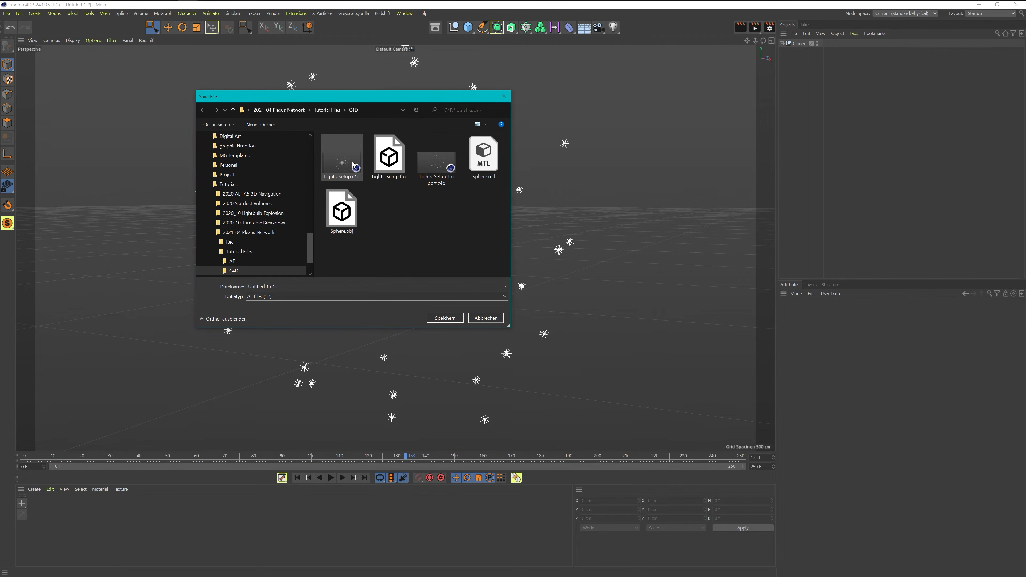
left_click(424, 166)
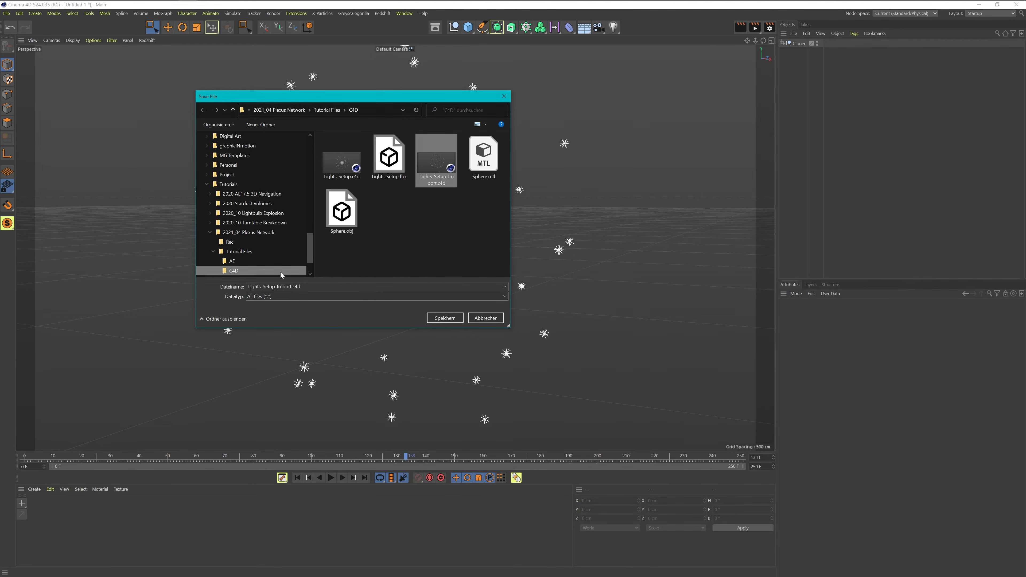
left_click(455, 319)
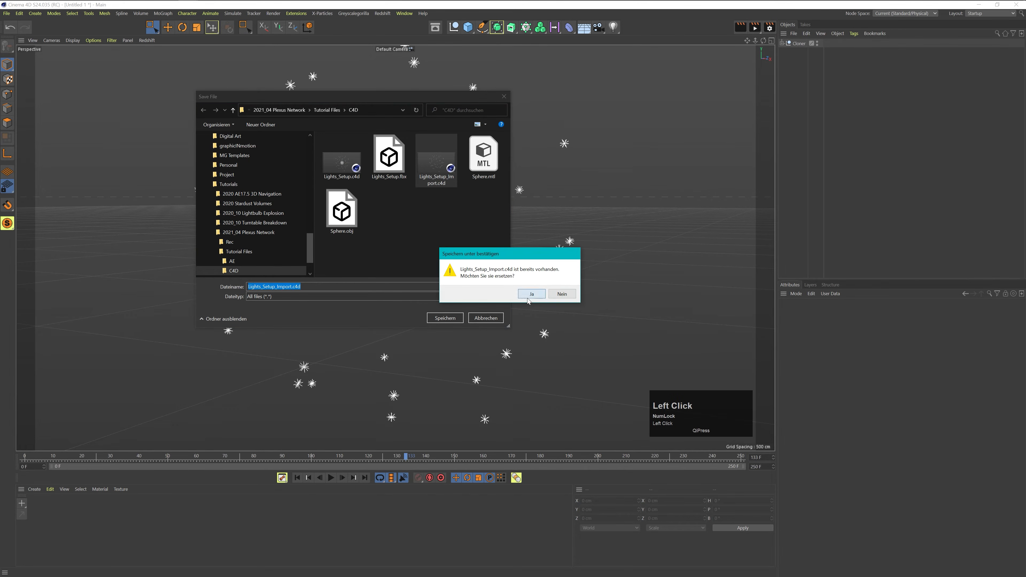
left_click(527, 298)
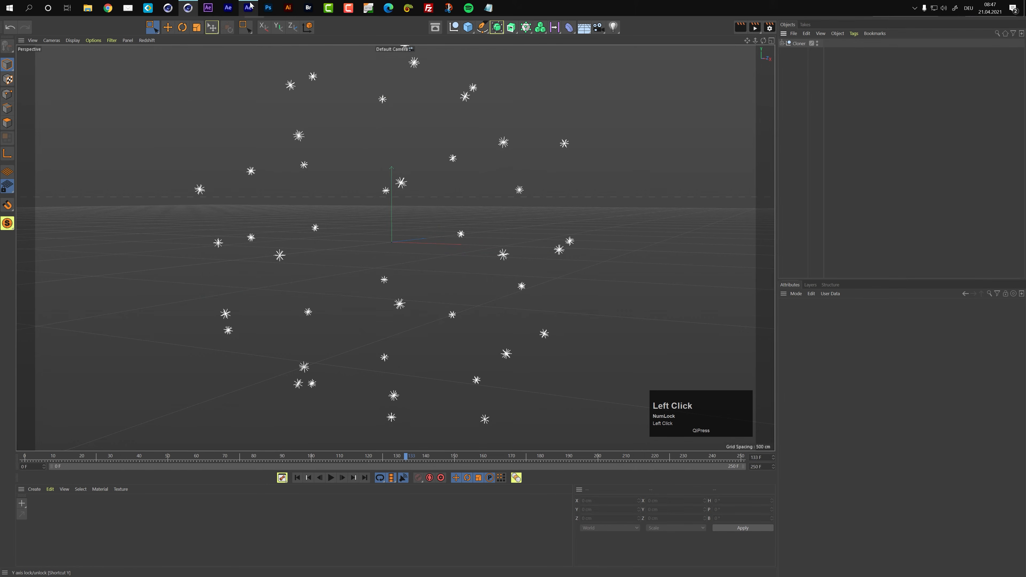
Switch to After Effects and import Lights_Setup_Import.c4d from the C4D folder as footage.
left_click(251, 7)
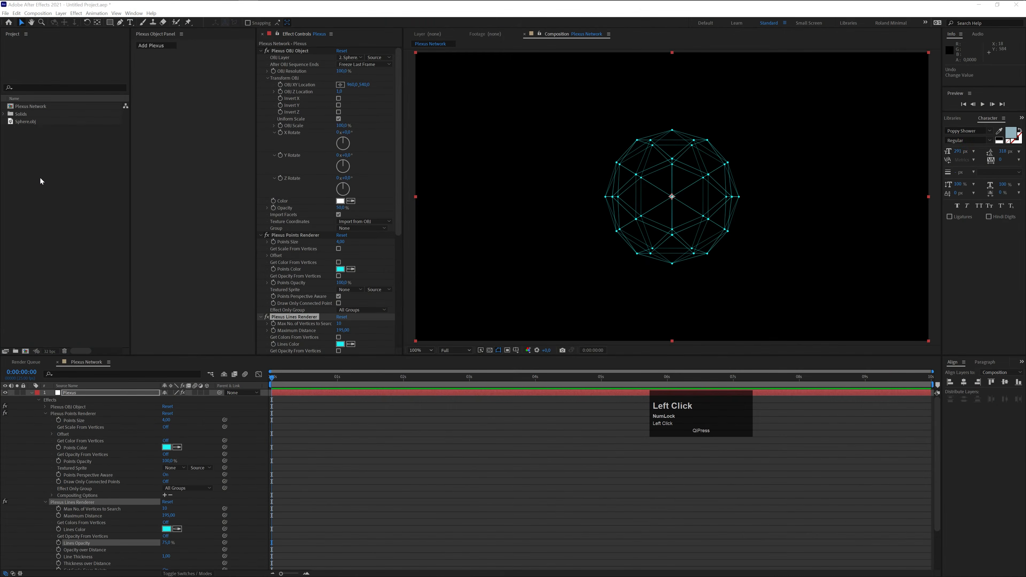
double_click(54, 177)
left_click(199, 91)
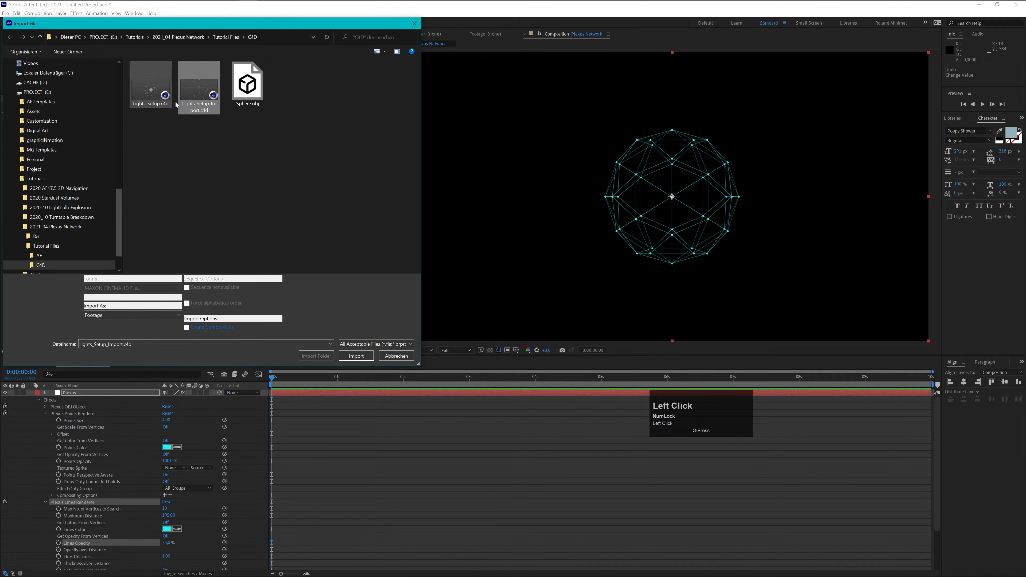
left_click(356, 356)
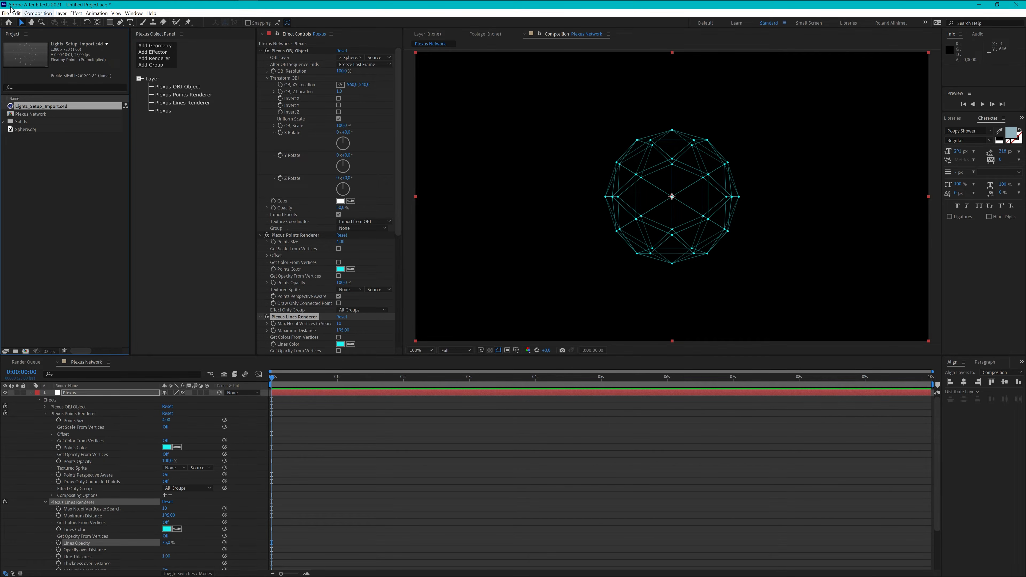
Save the project as Plexus Network Tutorial.aep in the tutorial's AE folder under 2021_04 Plexus Network, replacing the existing file.
left_click(5, 13)
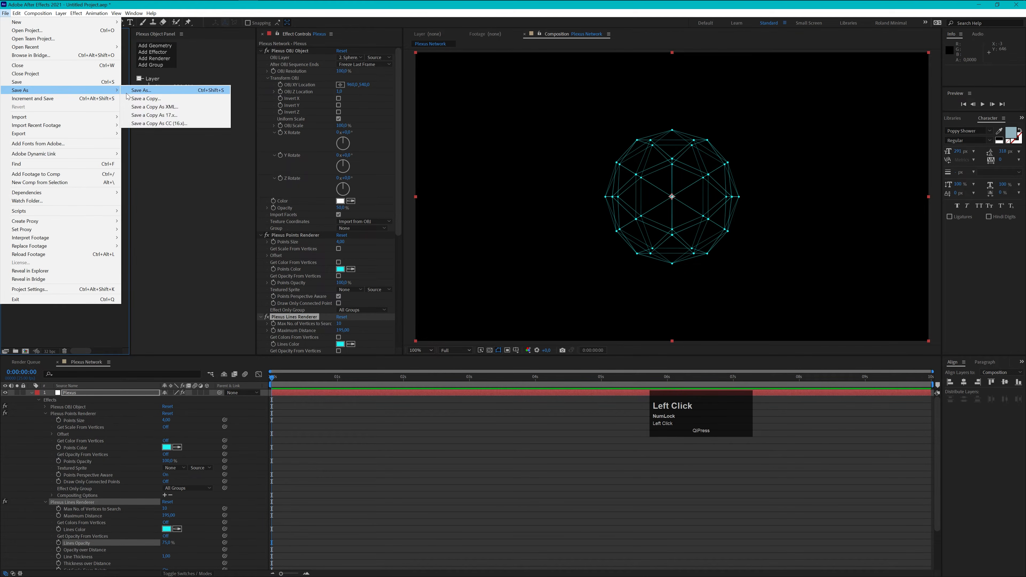
left_click(140, 91)
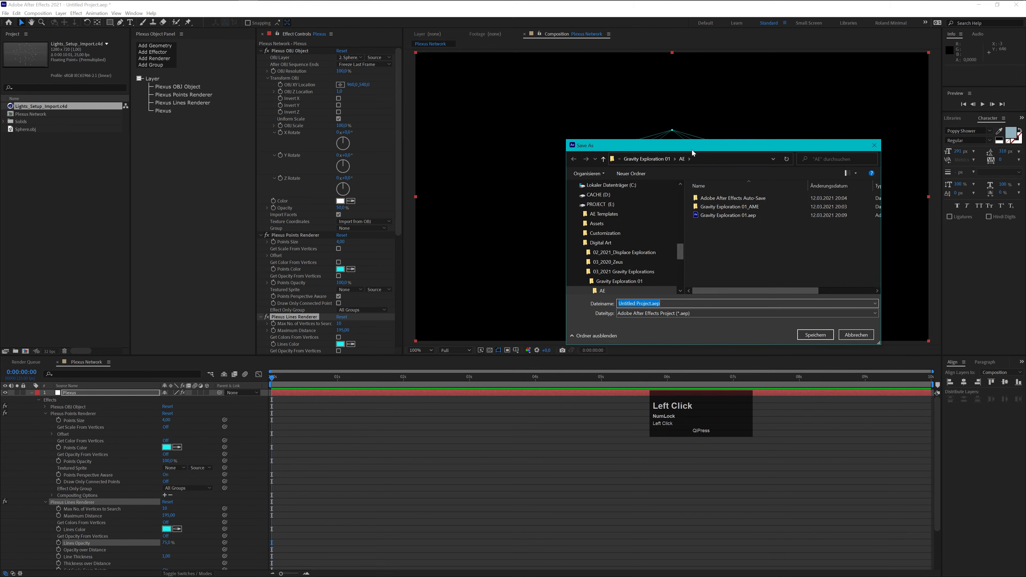
left_click_drag(692, 147, 394, 126)
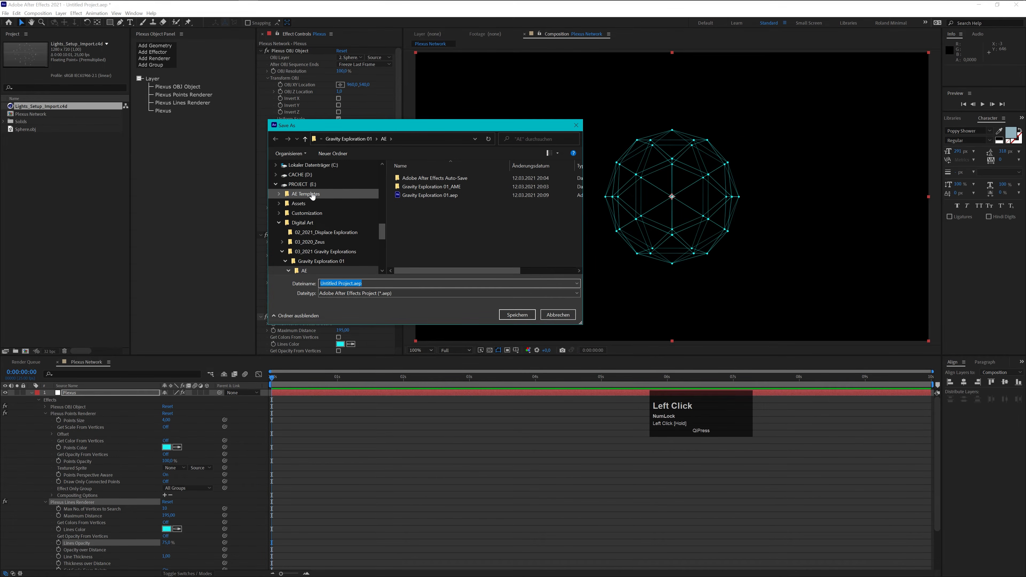
left_click(312, 195)
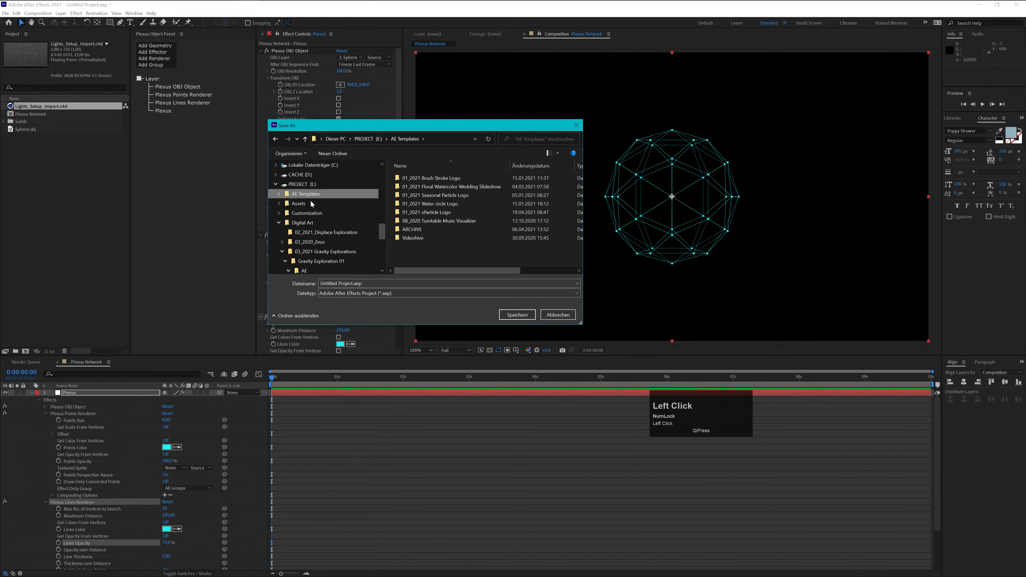
scroll(319, 255, "down", 3)
scroll(319, 259, "down", 4)
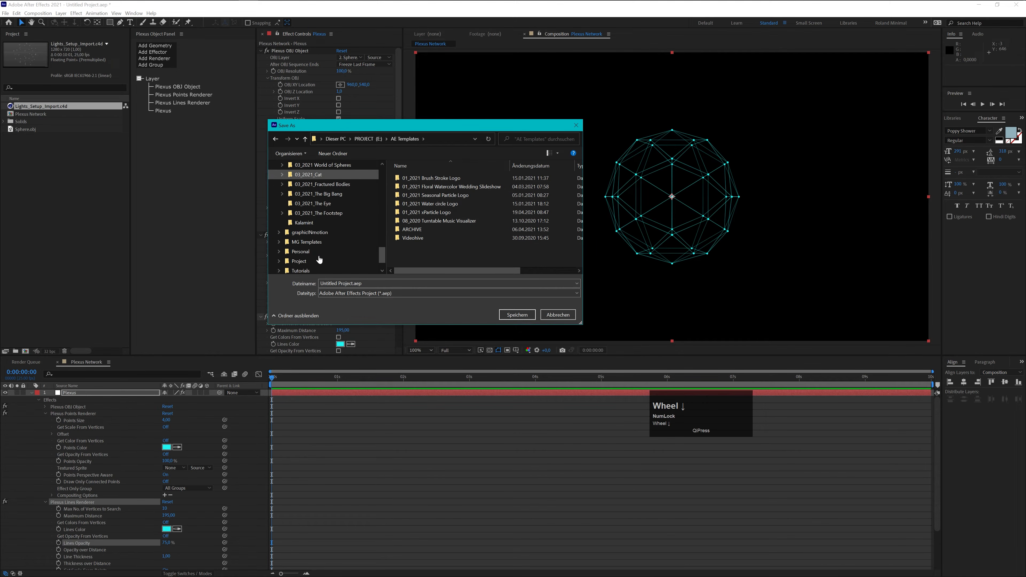
left_click(307, 241)
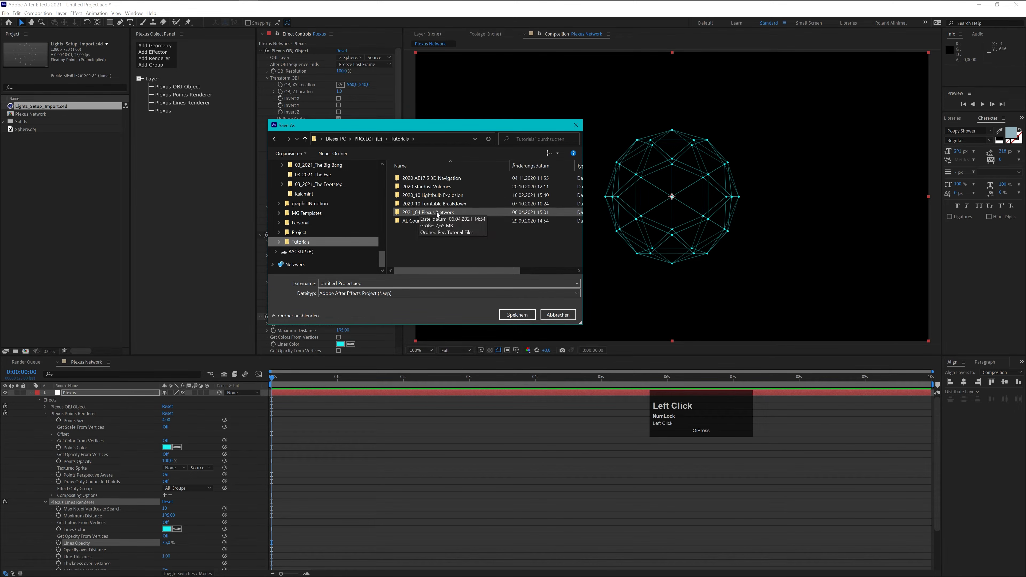
double_click(412, 212)
double_click(415, 186)
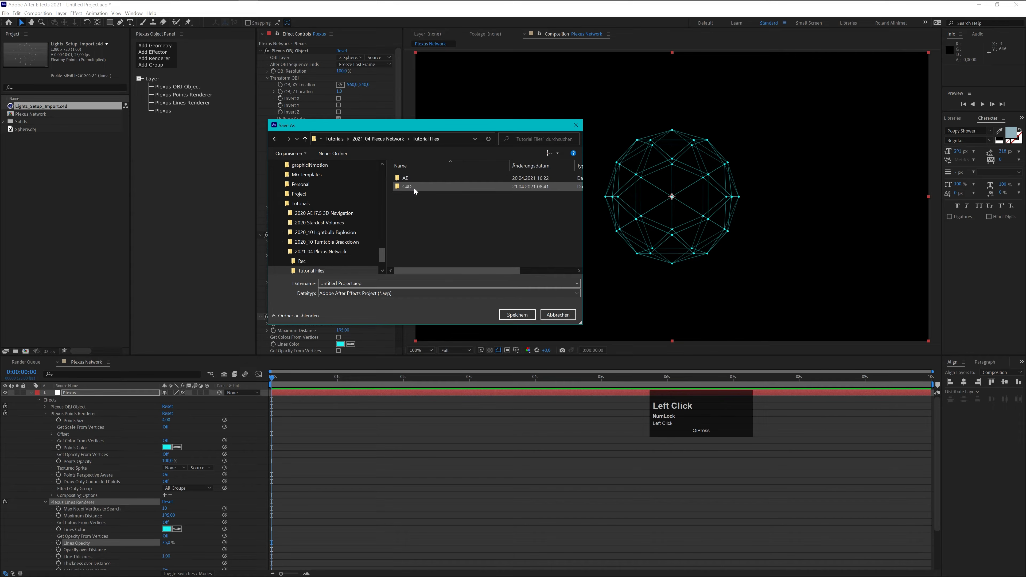
double_click(410, 178)
left_click(421, 178)
left_click(522, 315)
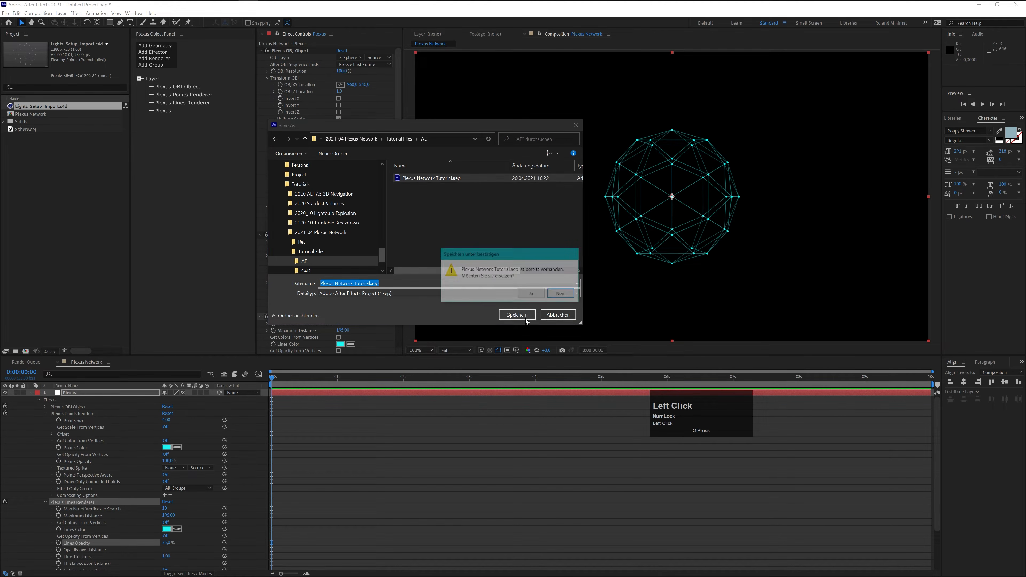
left_click(522, 294)
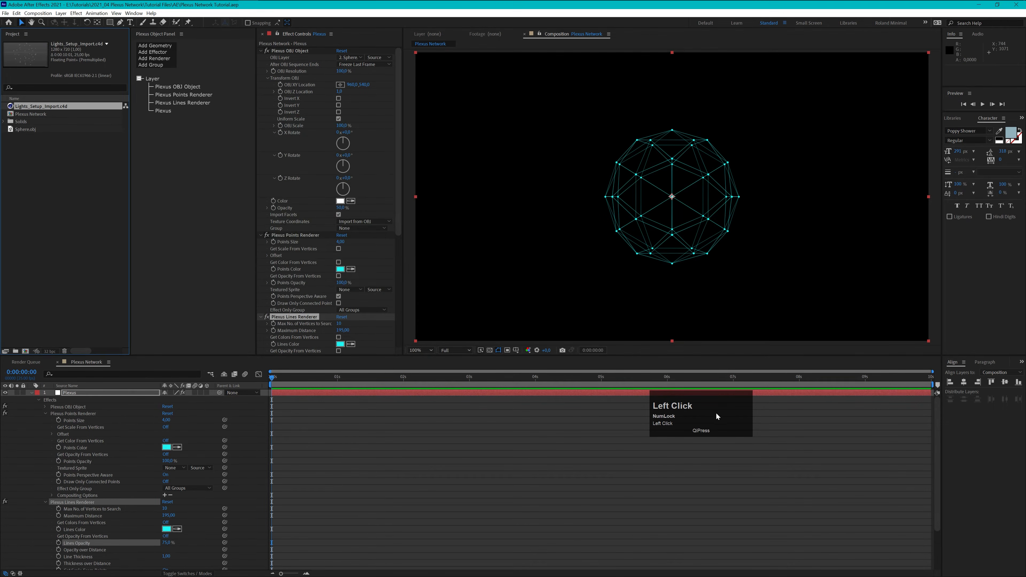
left_click_drag(717, 418, 493, 313)
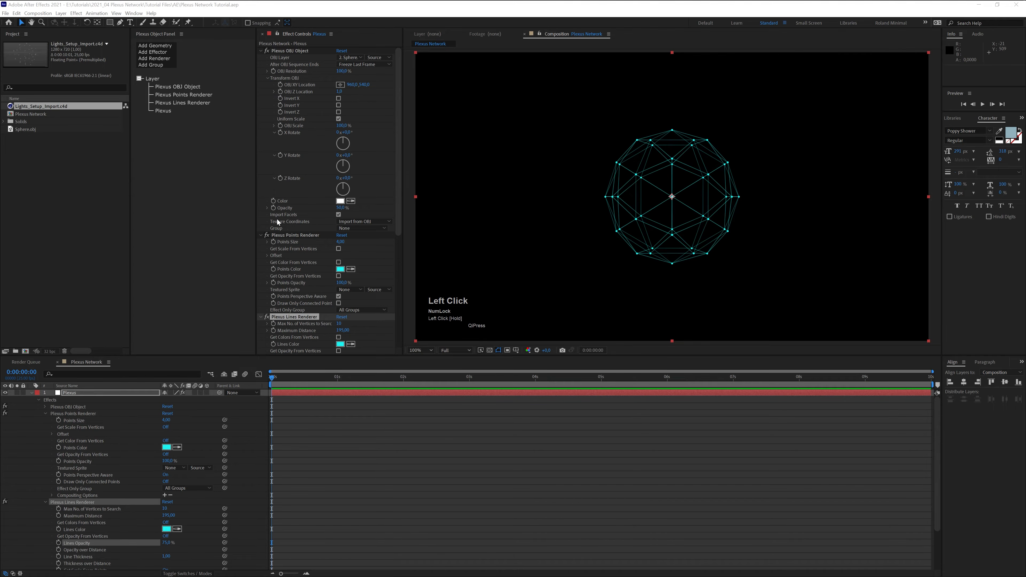
Add Lights_Setup_Import.c4d as the lowest layer of the Plexus Network composition and extract its Cinema 4D scene data.
left_click(32, 393)
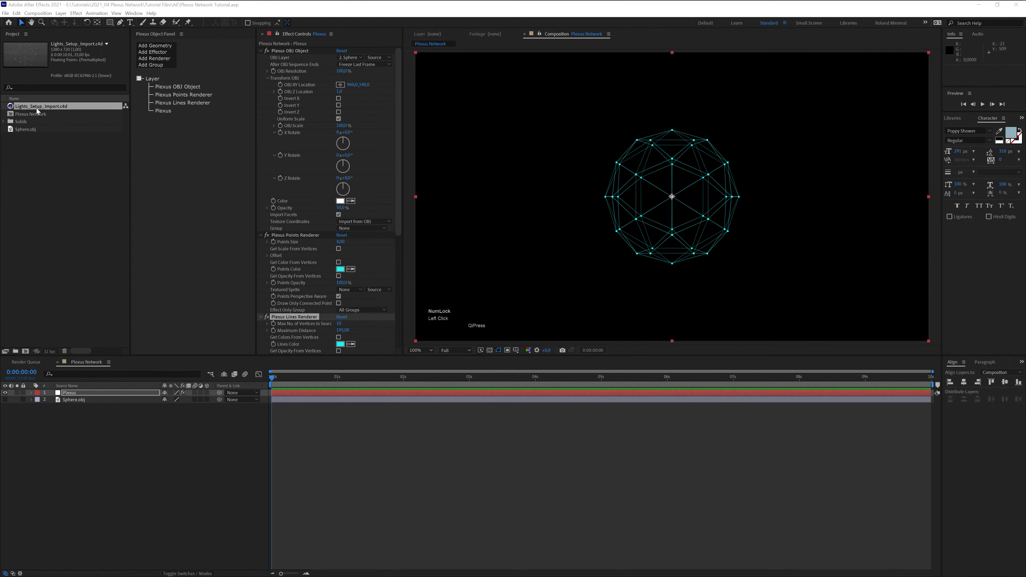
left_click_drag(37, 107, 87, 424)
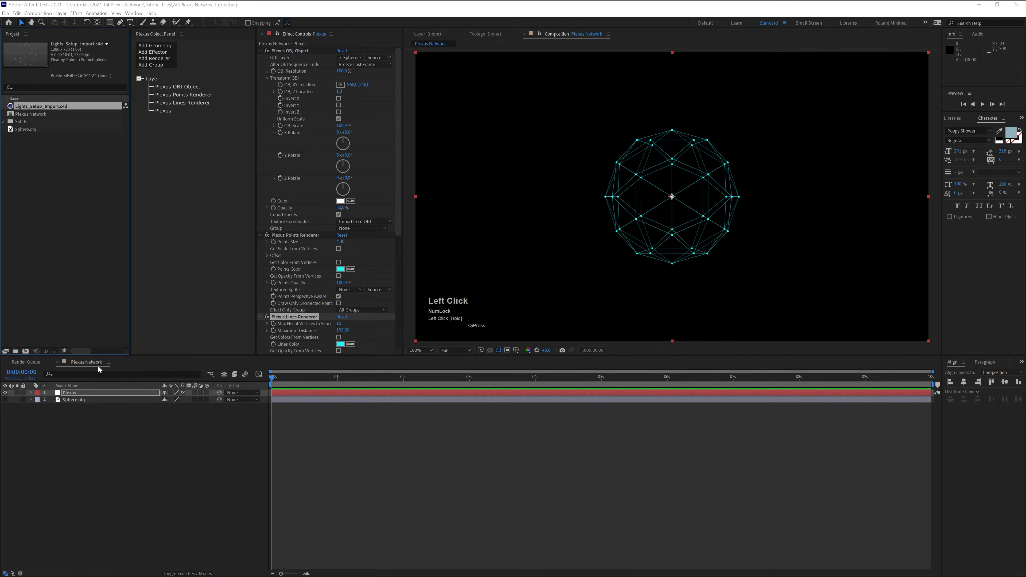
left_click_drag(45, 109, 94, 415)
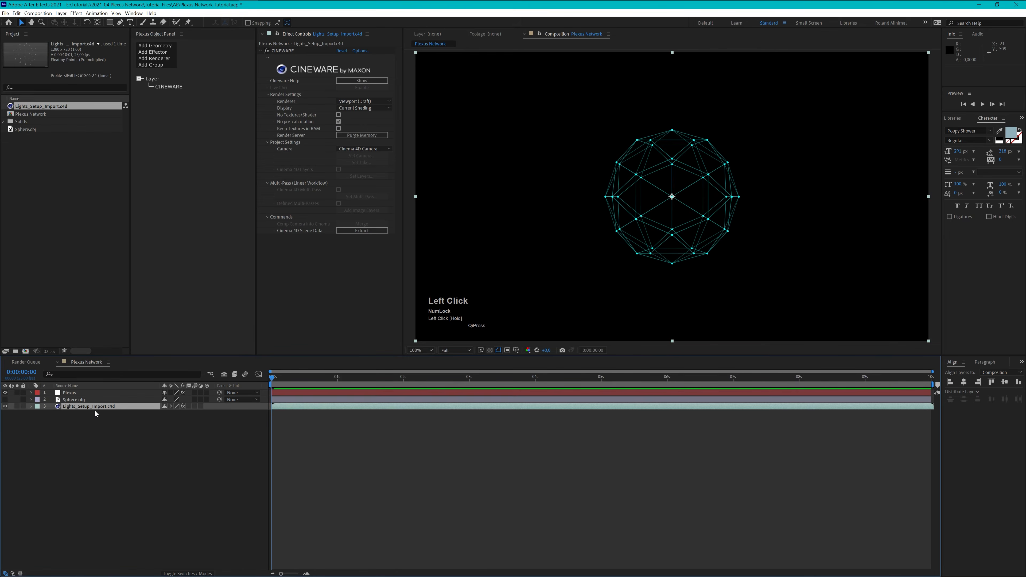
left_click(358, 233)
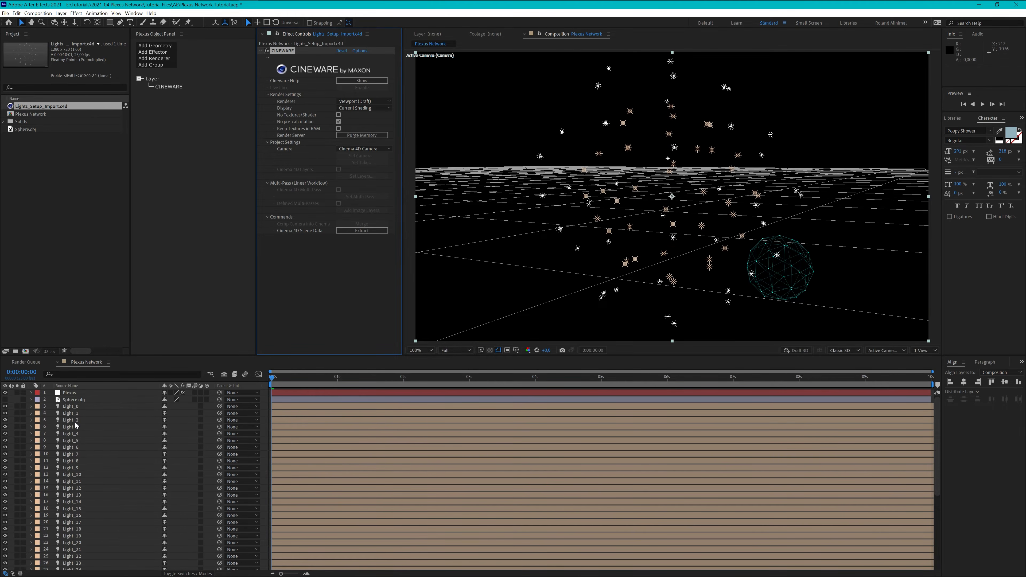
Delete the Lights_Setup_Import.c4d layer from the composition, keeping the extracted lights and camera.
scroll(76, 424, "down", 3)
scroll(74, 533, "down", 1)
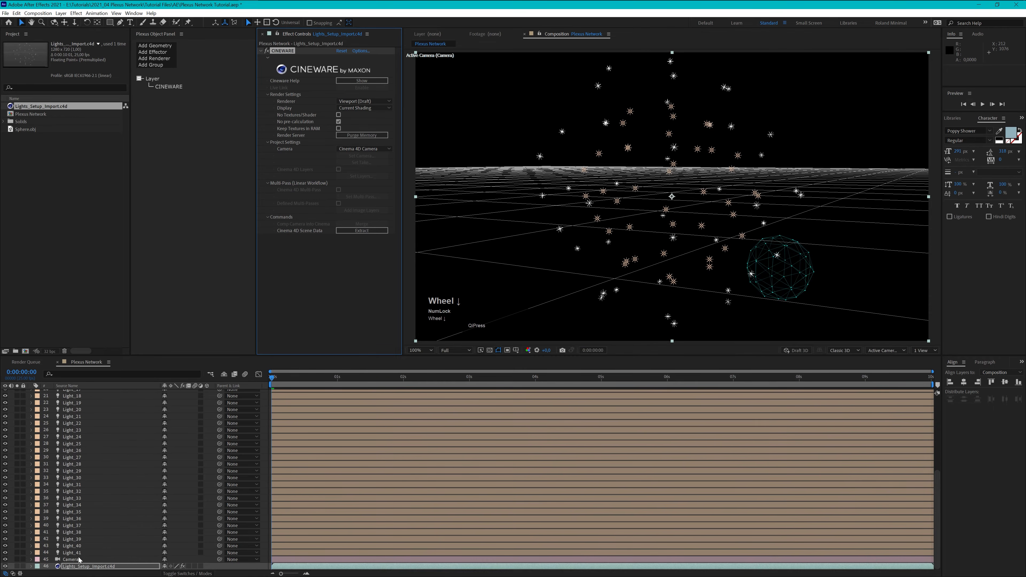
left_click(74, 566)
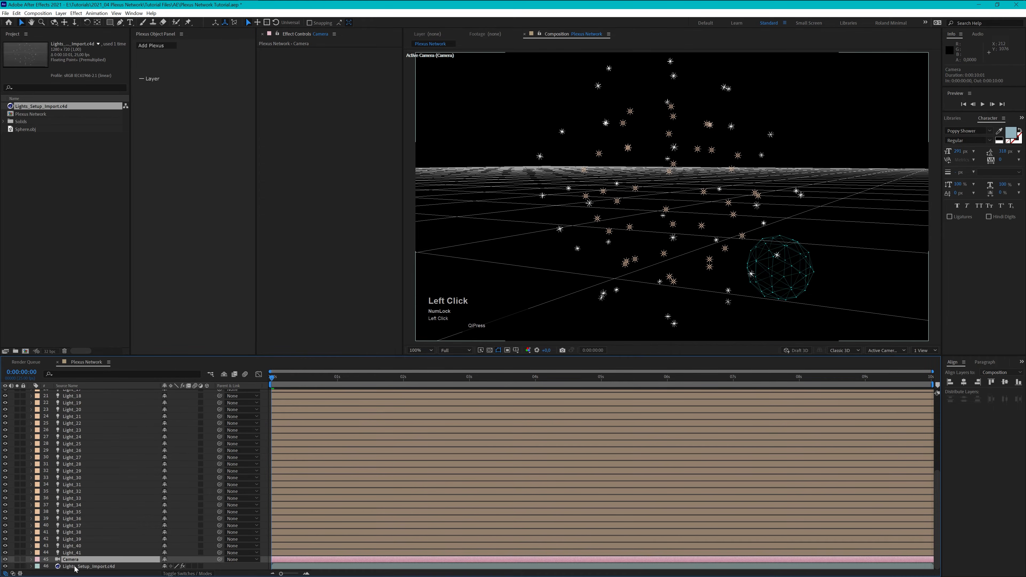
key("Delete")
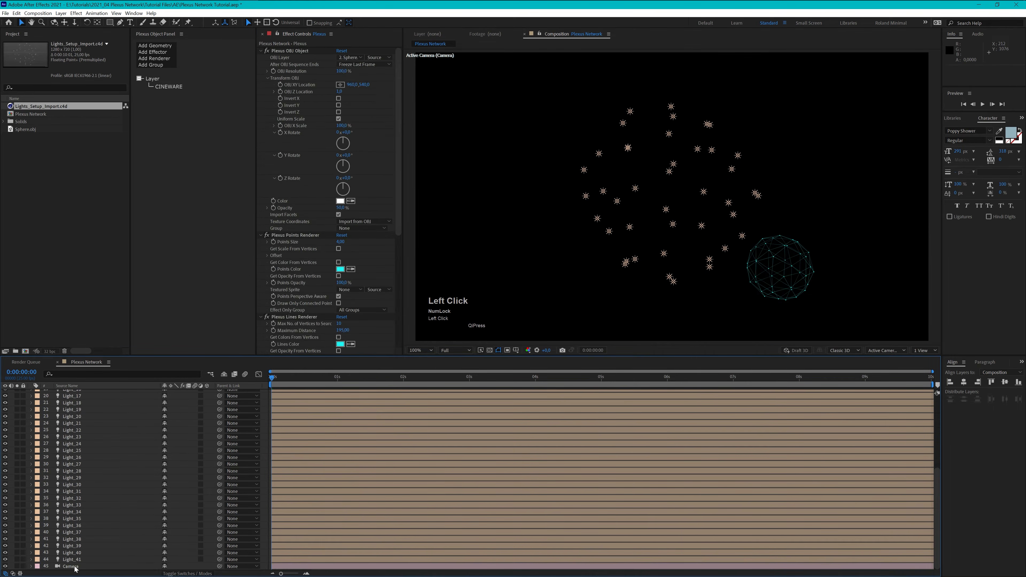
Move all light layers from Light_0 to Light_41 above the Plexus layer in the layer stack.
scroll(98, 492, "up", 3)
scroll(98, 494, "up", 2)
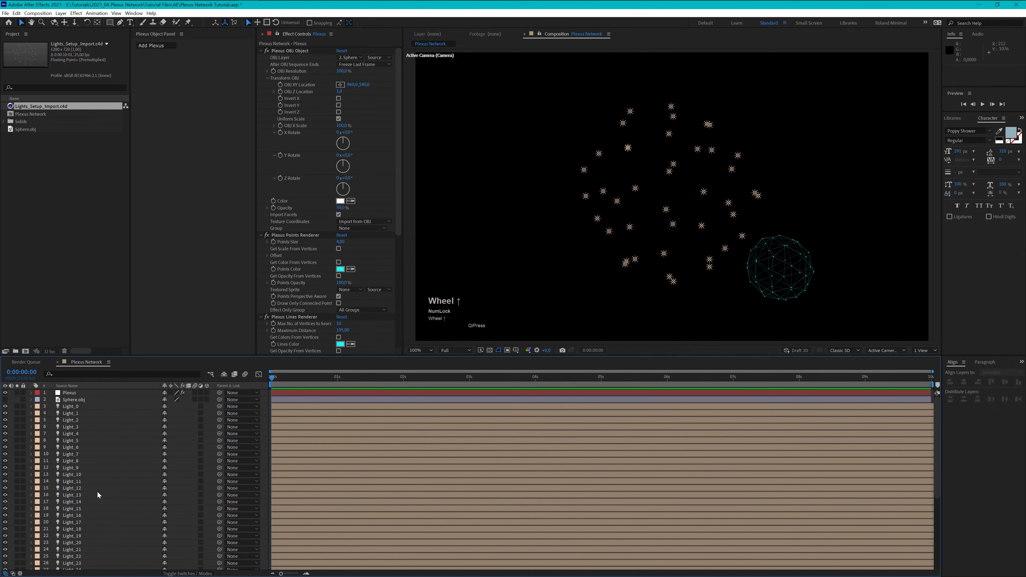
left_click(73, 407)
scroll(74, 436, "down", 6)
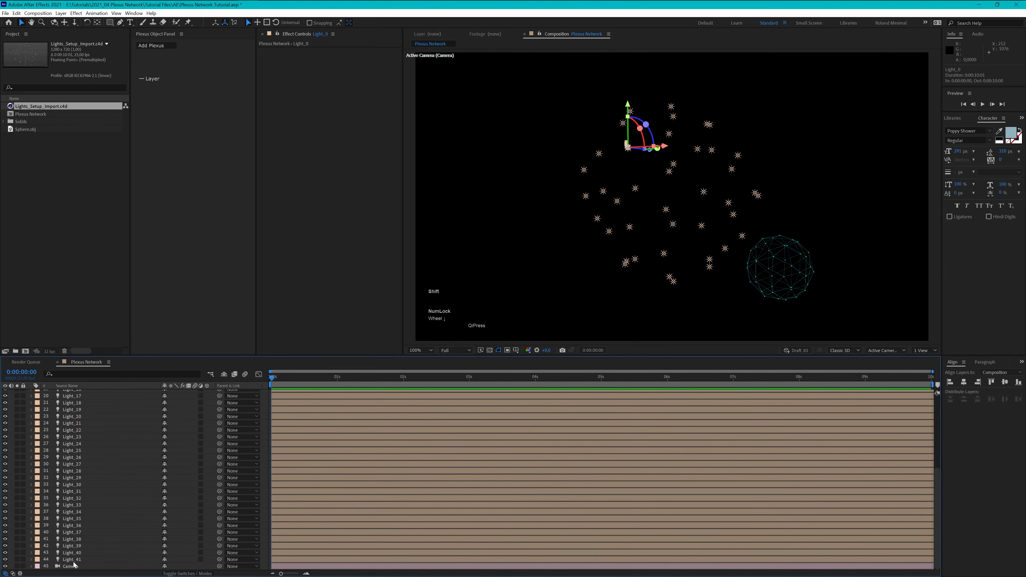
left_click(75, 561, "shift")
scroll(80, 546, "up", 1)
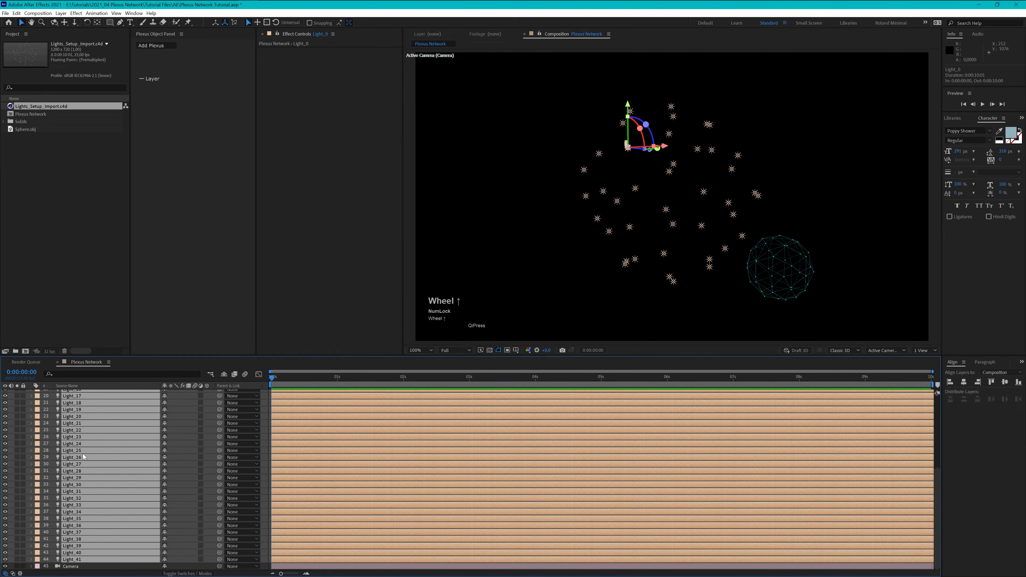
scroll(84, 457, "up", 6)
left_click_drag(72, 407, 83, 389)
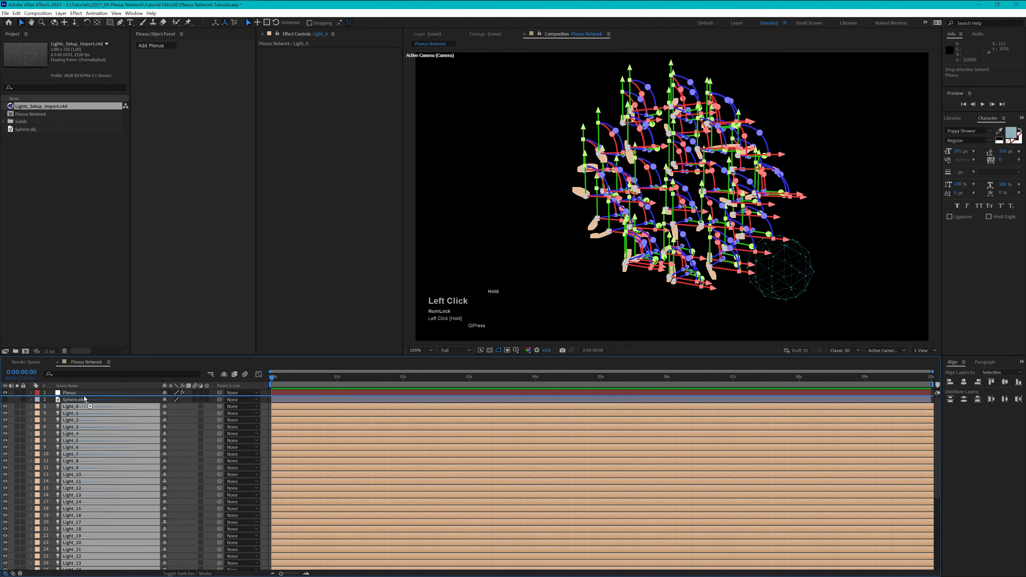
Move the Camera layer above Light_0 so it heads the layer stack.
scroll(89, 468, "down", 1)
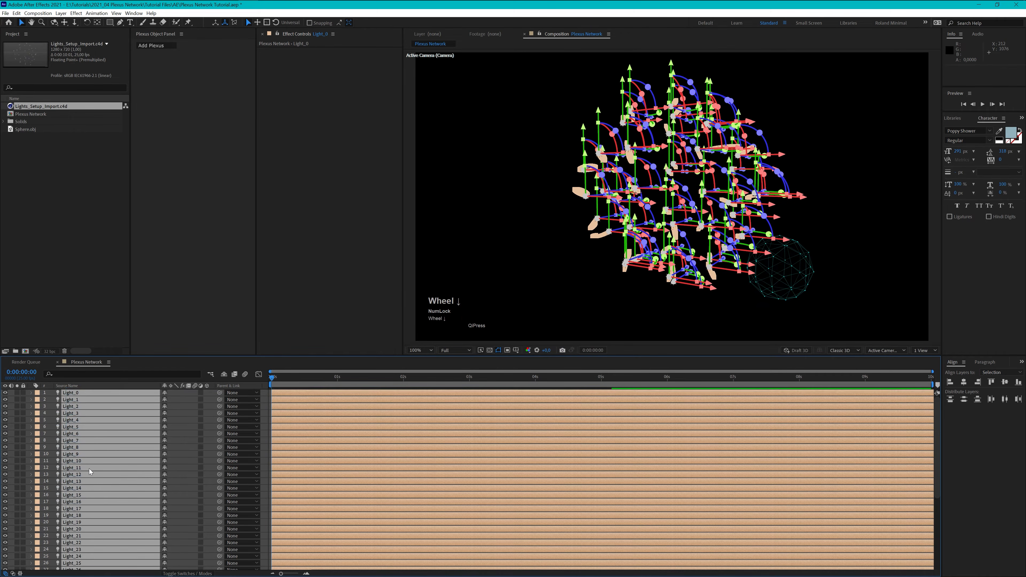
left_click(93, 524)
scroll(108, 507, "down", 5)
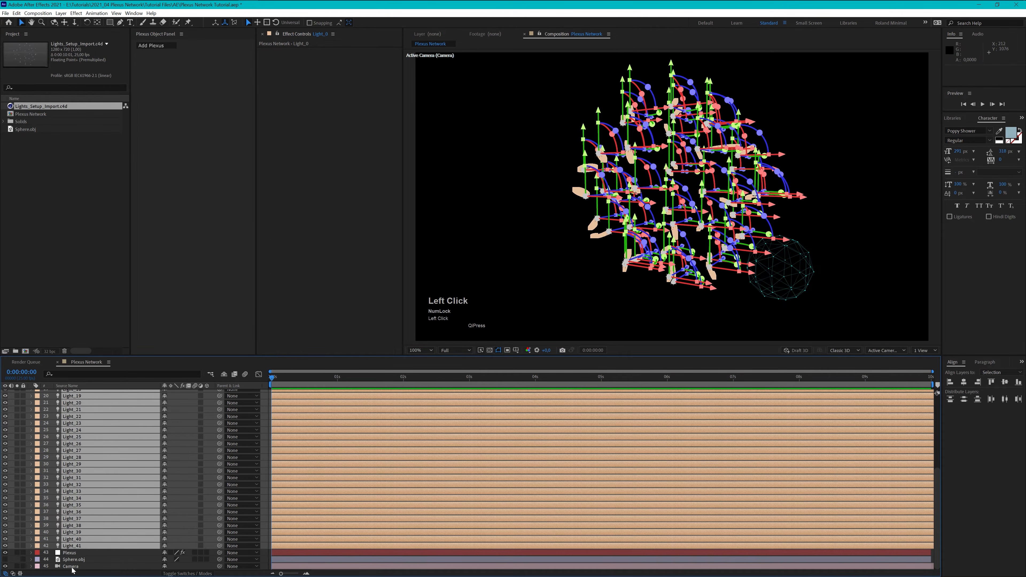
left_click_drag(72, 568, 90, 400)
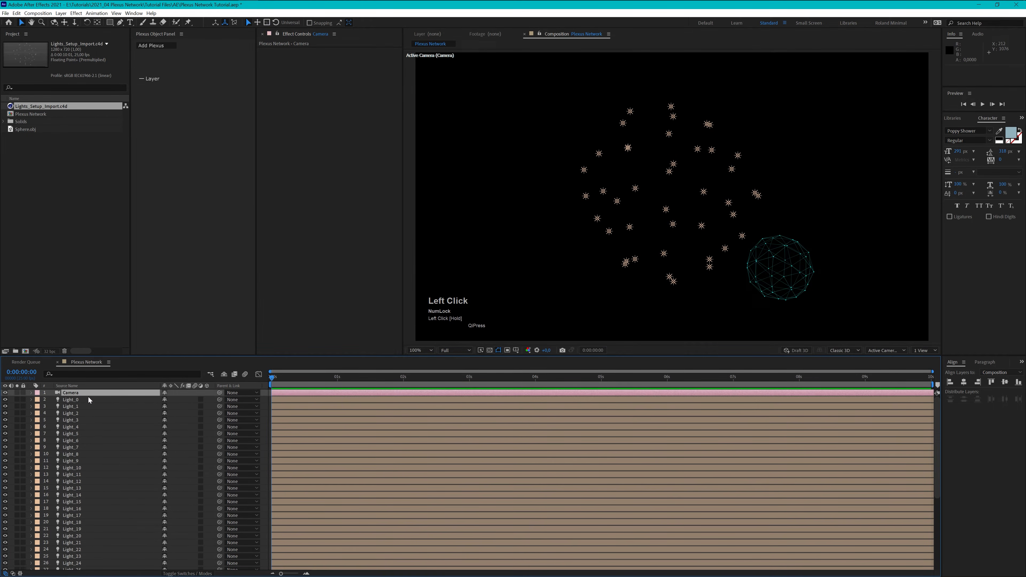
Mark layers Light_0 through Light_41 as shy, hide shy layers in the timeline and clear the selection.
left_click(74, 402)
scroll(72, 523, "down", 6)
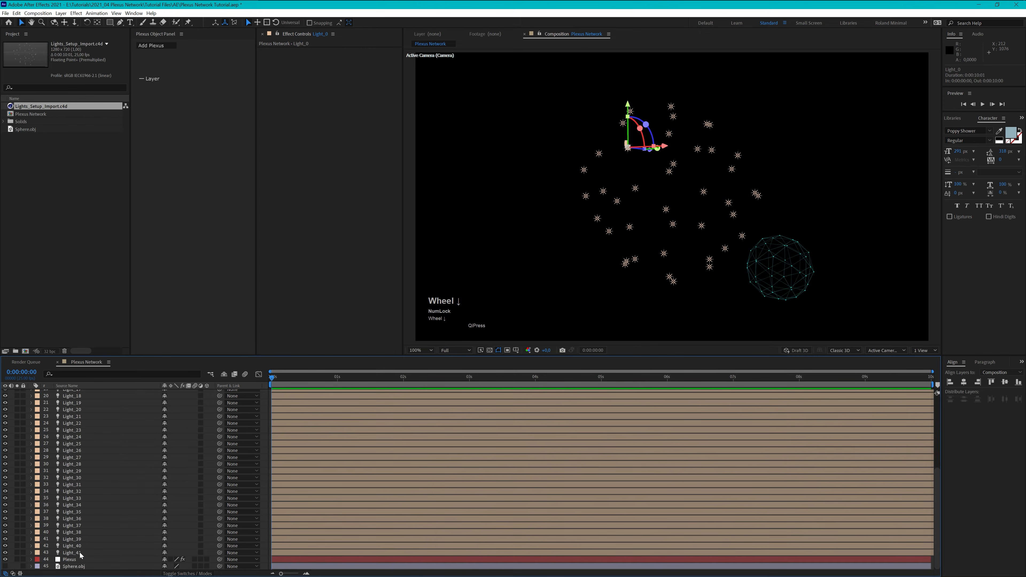
left_click(80, 553, "shift")
left_click(164, 553)
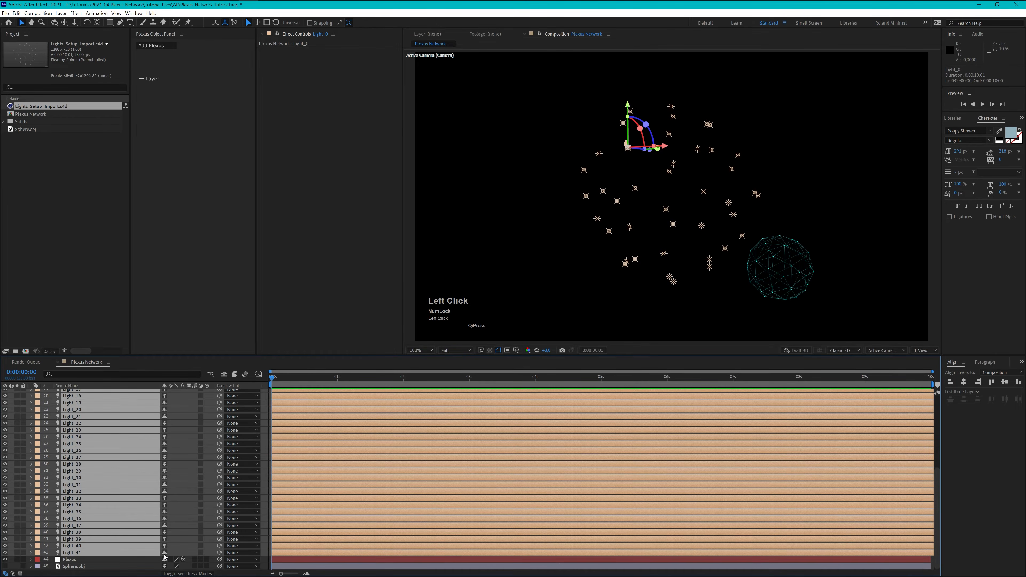
left_click(224, 375)
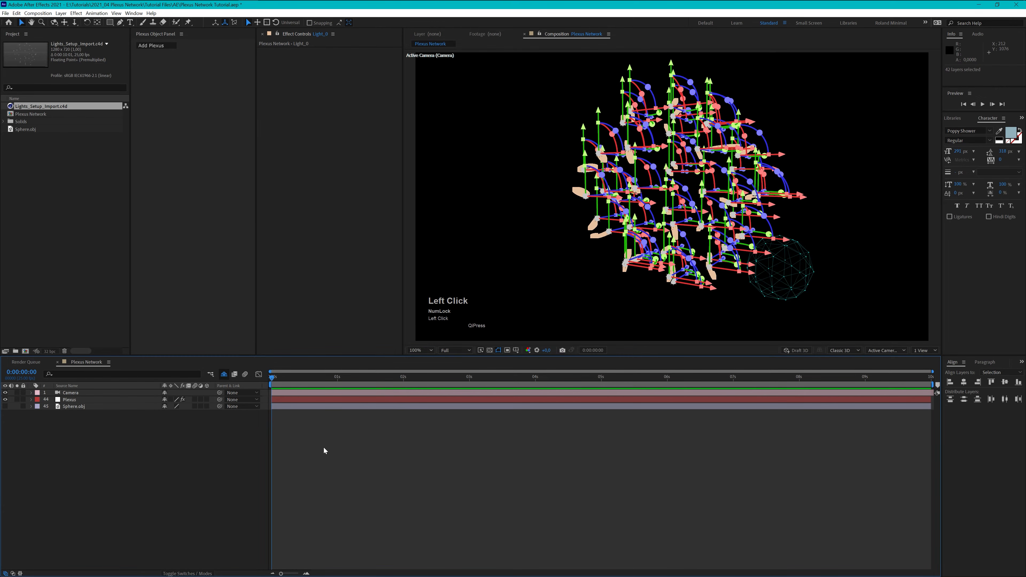
left_click(368, 415)
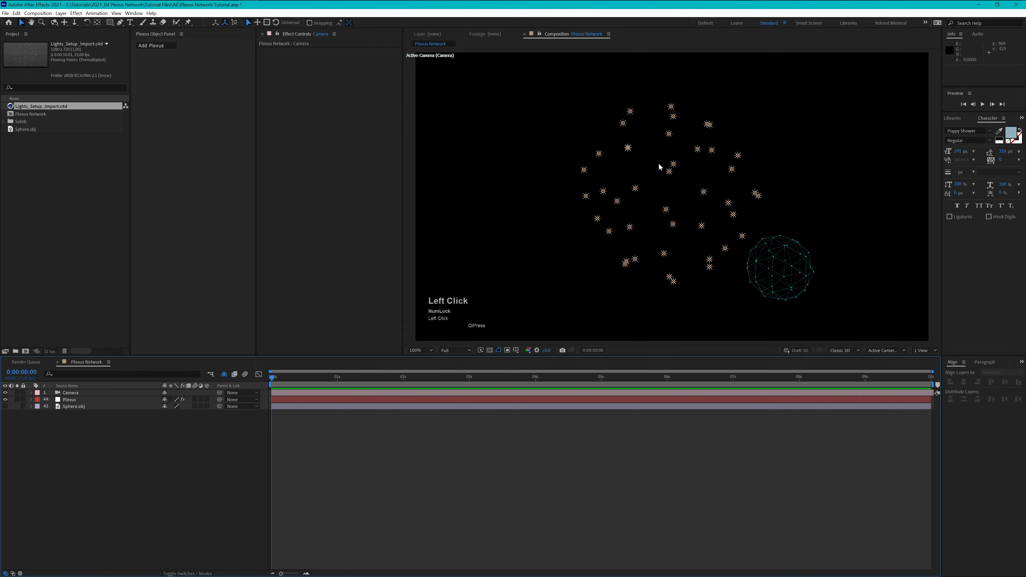
Scrub the light animation to 0:00:02:15 and set the Plexus OBJ Object's XY location to 0, 0 and Z location to 0.
left_click_drag(310, 375, 444, 379)
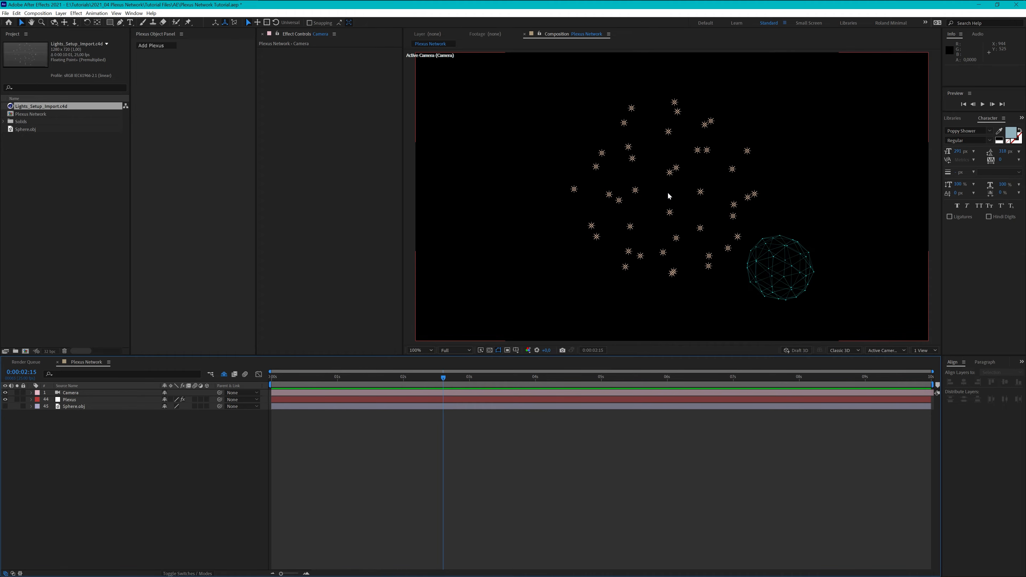
left_click(72, 400)
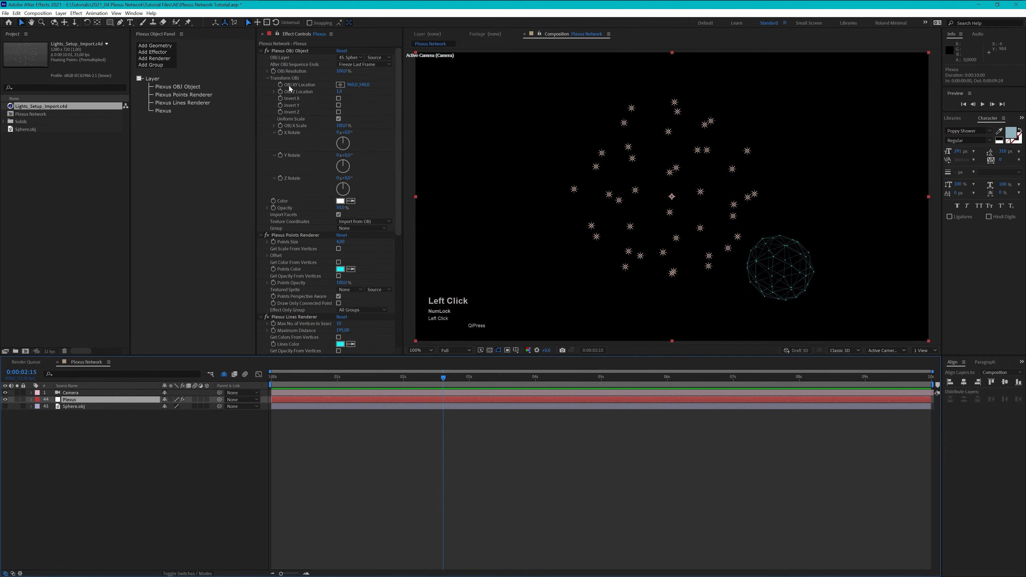
left_click(351, 86)
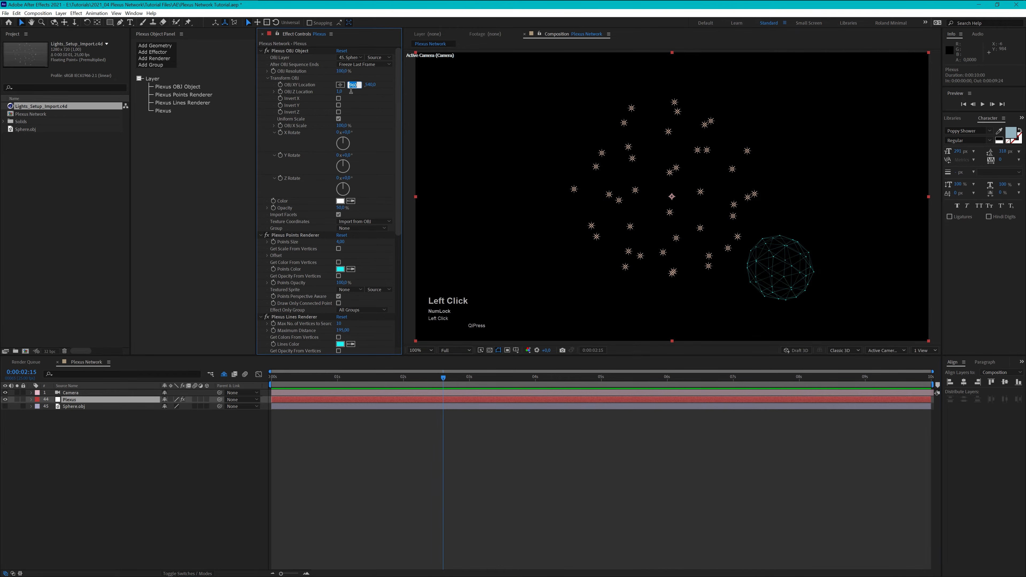
type("0")
key("Tab")
type("0")
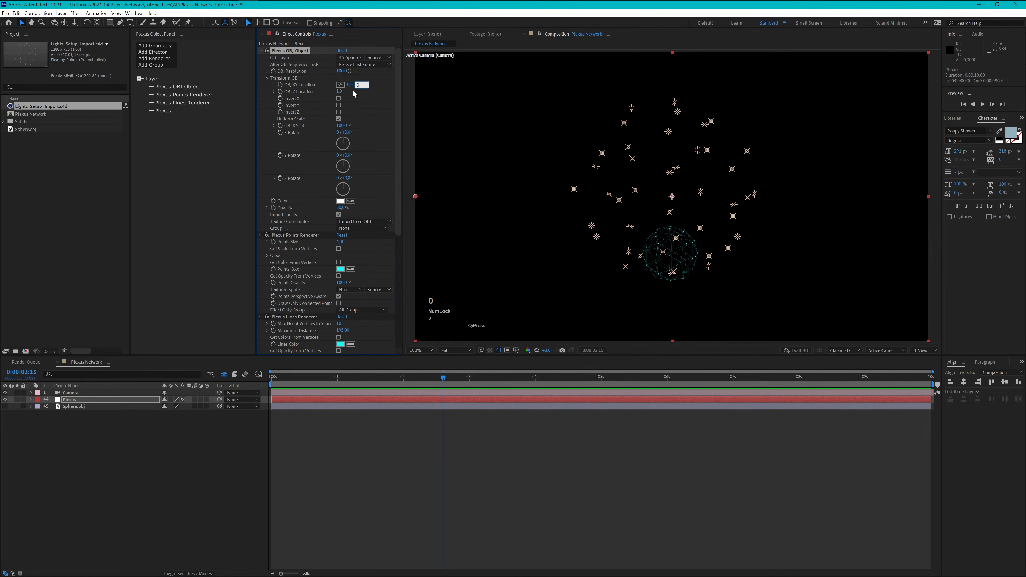
left_click(340, 91)
type("0")
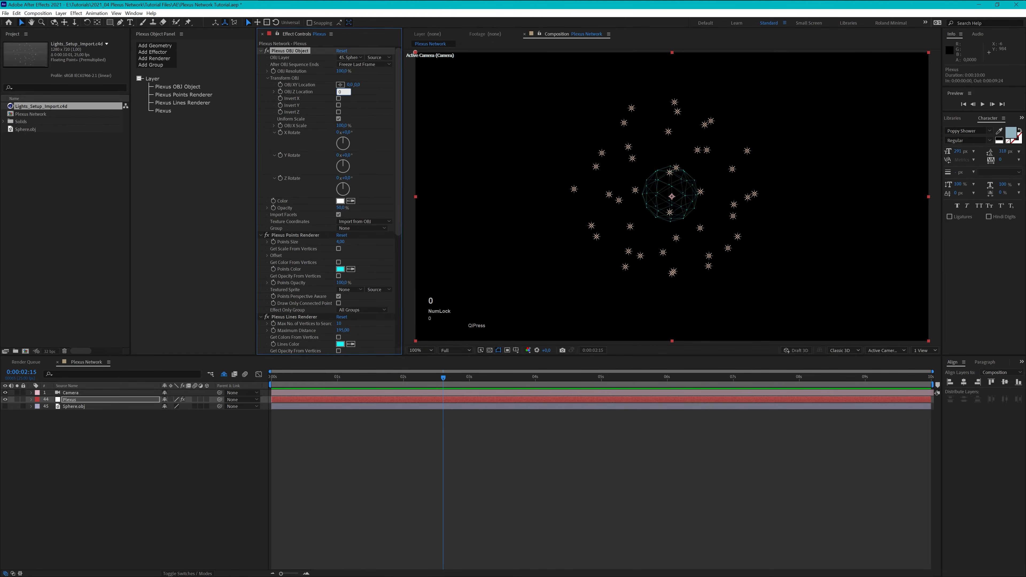
key("Return")
Compare the 24mm and 20mm lens presets on the Camera layer and apply the 24mm preset.
left_click(521, 393)
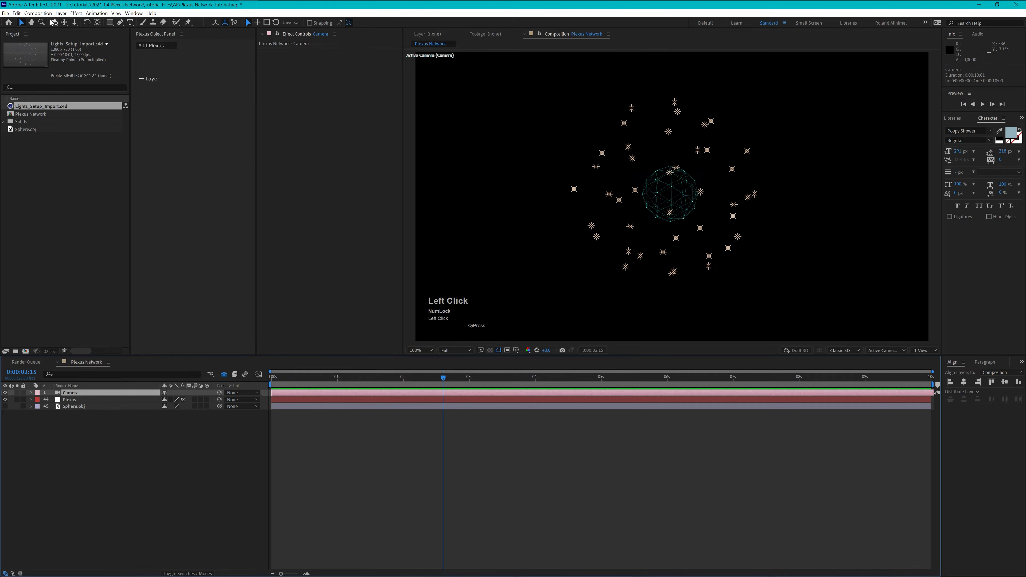
left_click(61, 13)
left_click(84, 30)
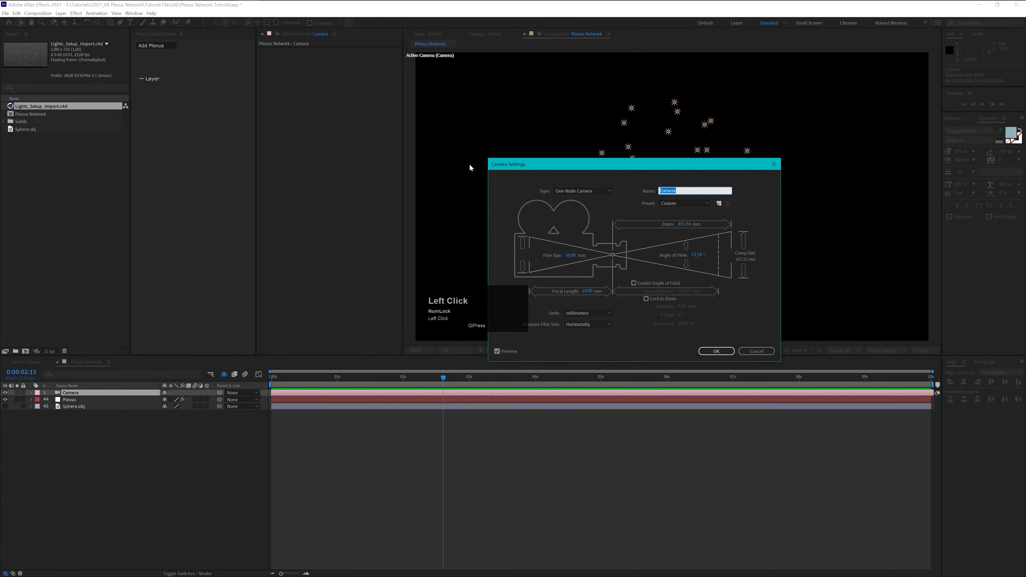
left_click(681, 205)
left_click(687, 235)
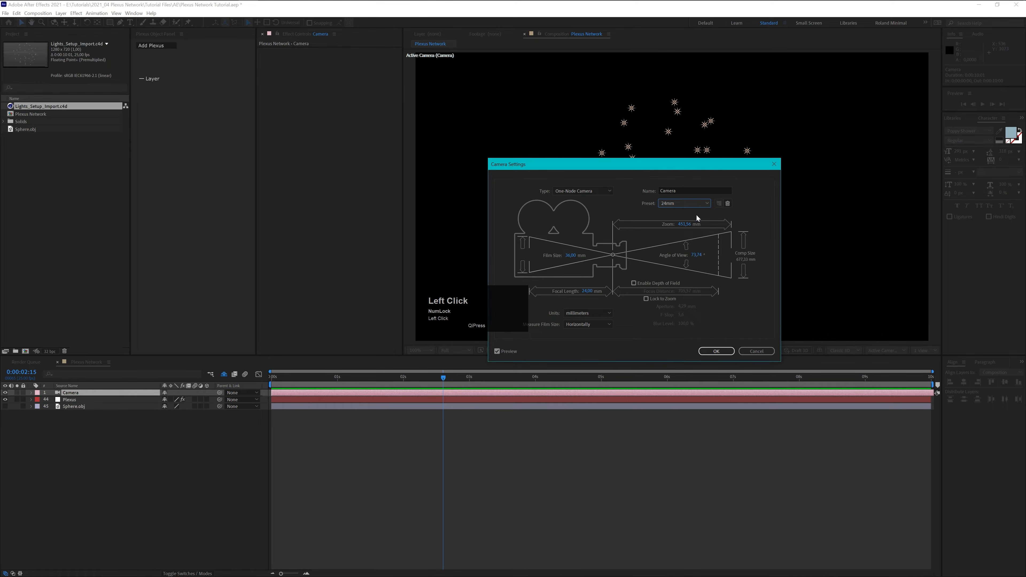
left_click(687, 204)
left_click(685, 231)
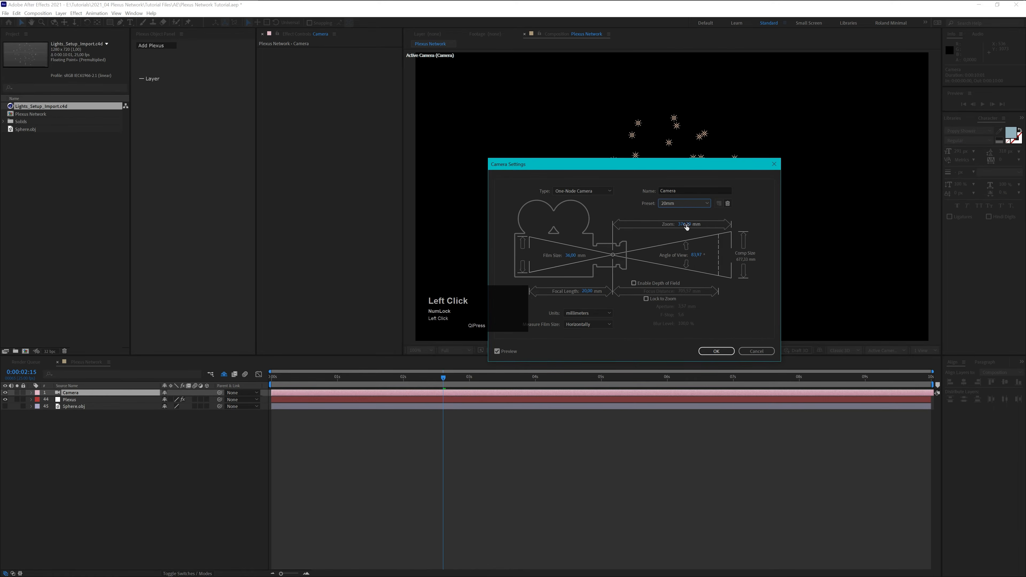
left_click(681, 204)
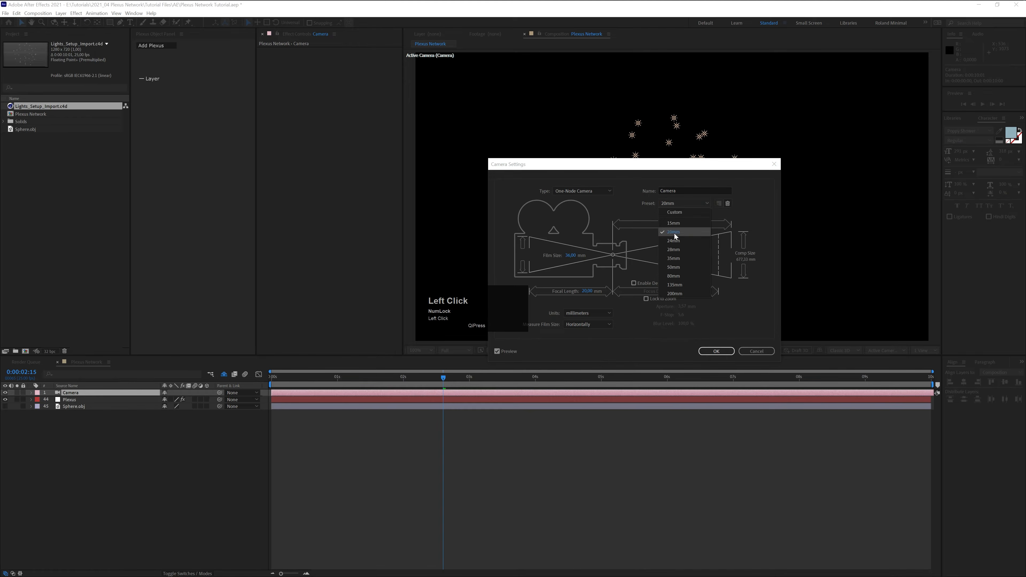
left_click(675, 236)
left_click(710, 350)
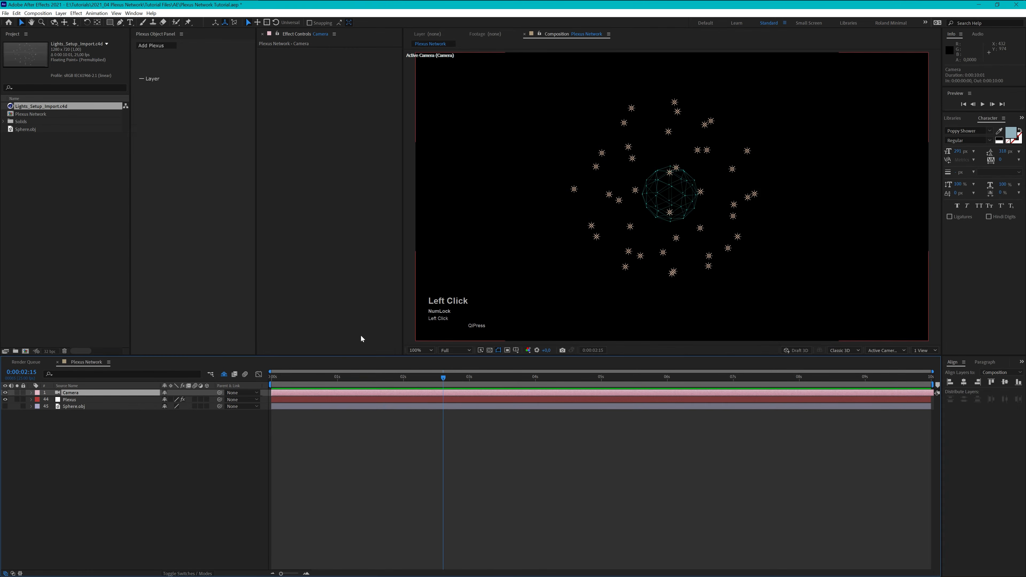
Reveal the Camera layer's position and rotation properties and set its X and Y position to 0.
key("p")
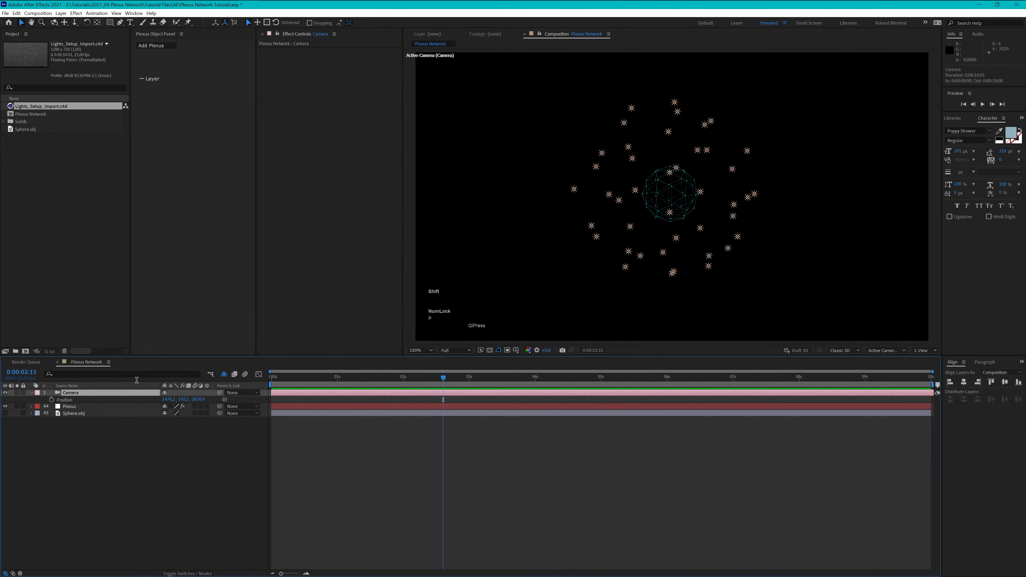
key("shift+r")
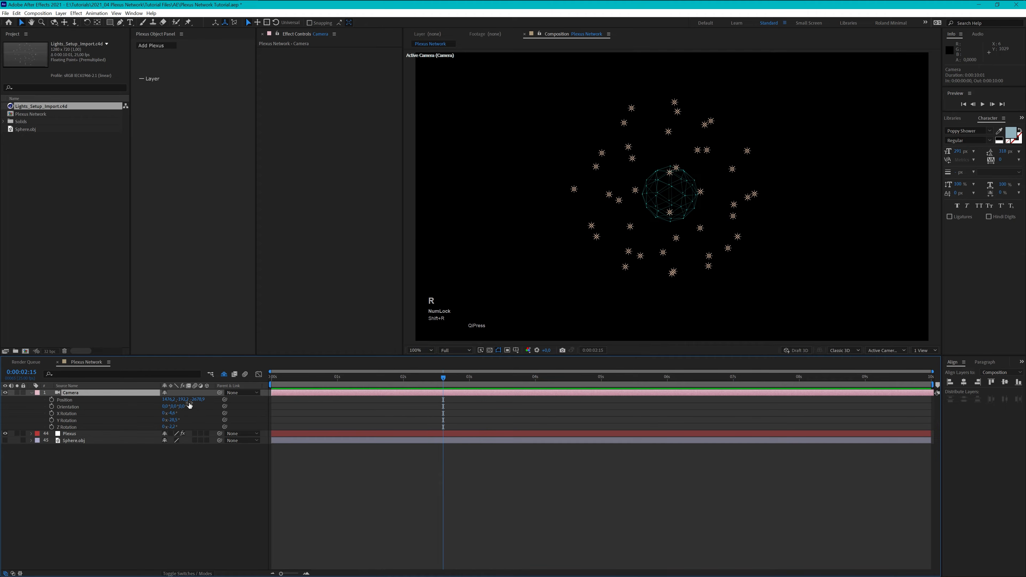
left_click(172, 400)
type("0")
key("Tab")
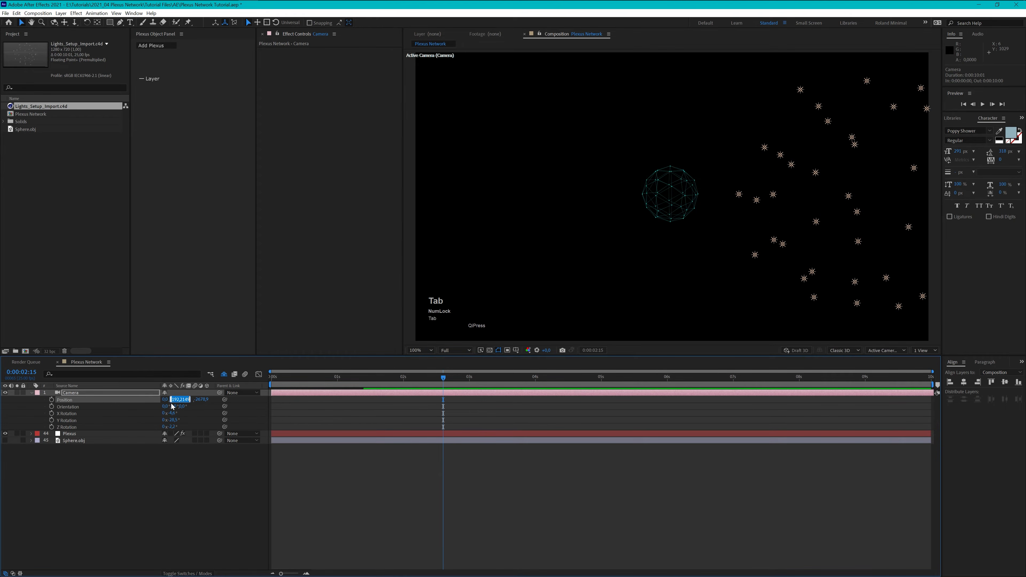
type("0")
key("Tab")
Set the camera's X, Y and Z rotation to 0 and bring its Z position closer to about -1810.
key("Tab")
key("Tab")
key("Tab")
key("Tab")
key("Tab")
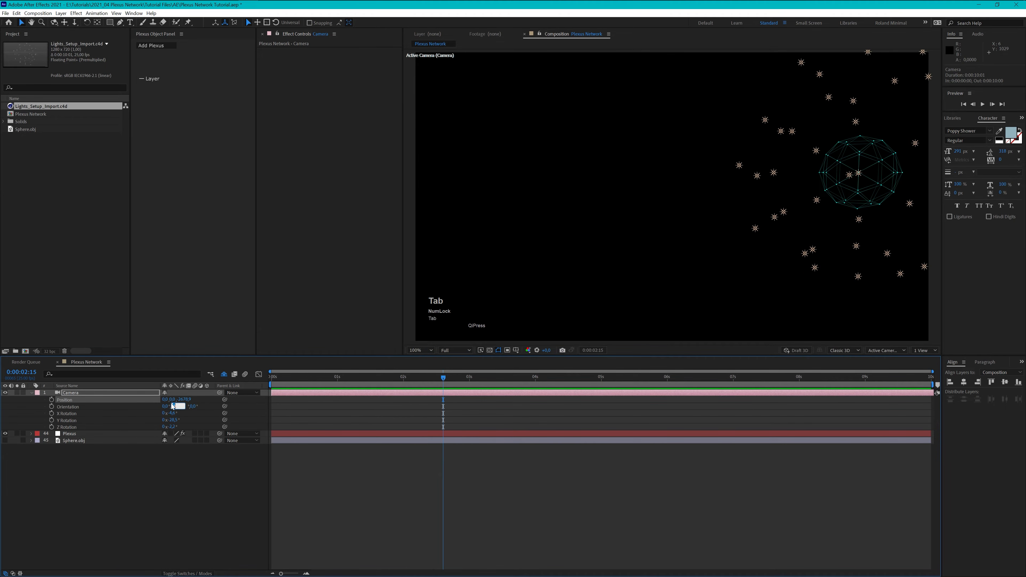
type("0")
key("Tab")
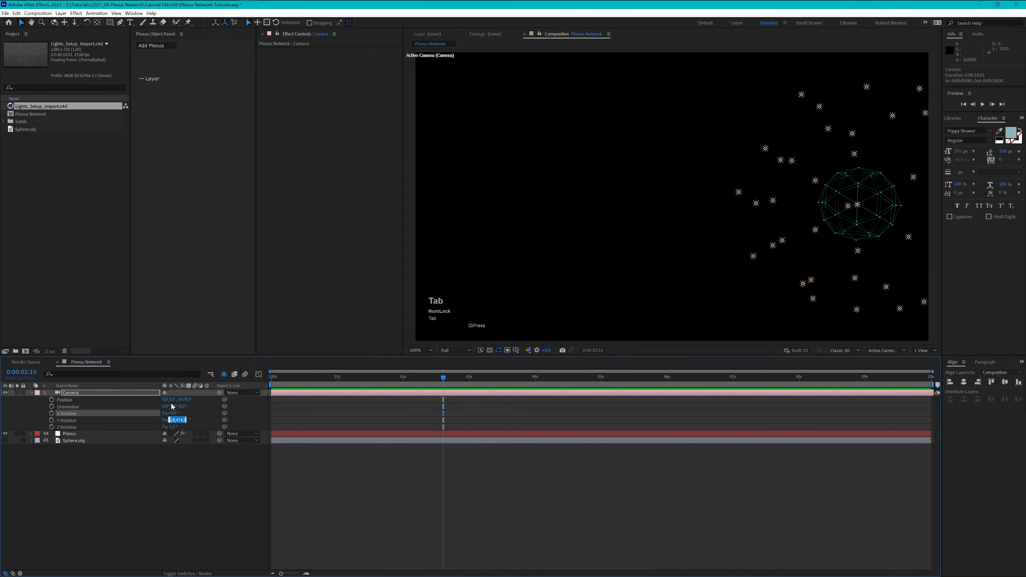
type("0")
key("Tab")
type("0")
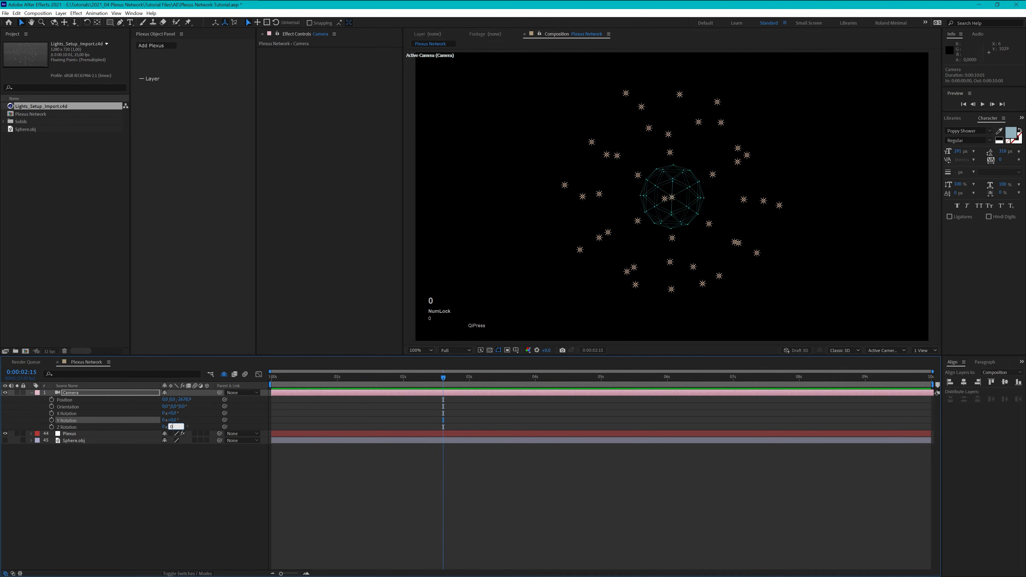
left_click(184, 529)
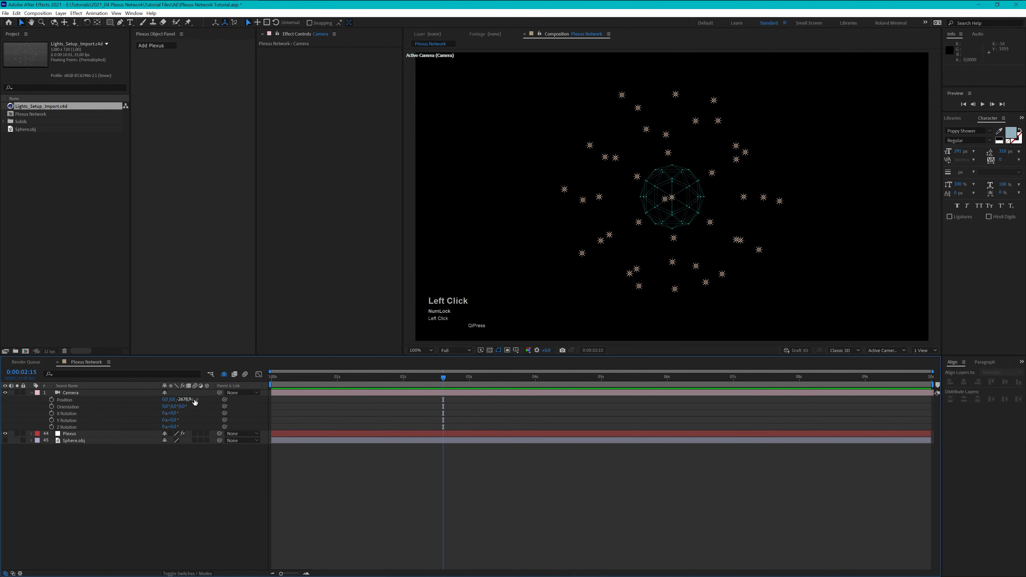
left_click_drag(194, 401, 541, 408)
left_click(564, 499)
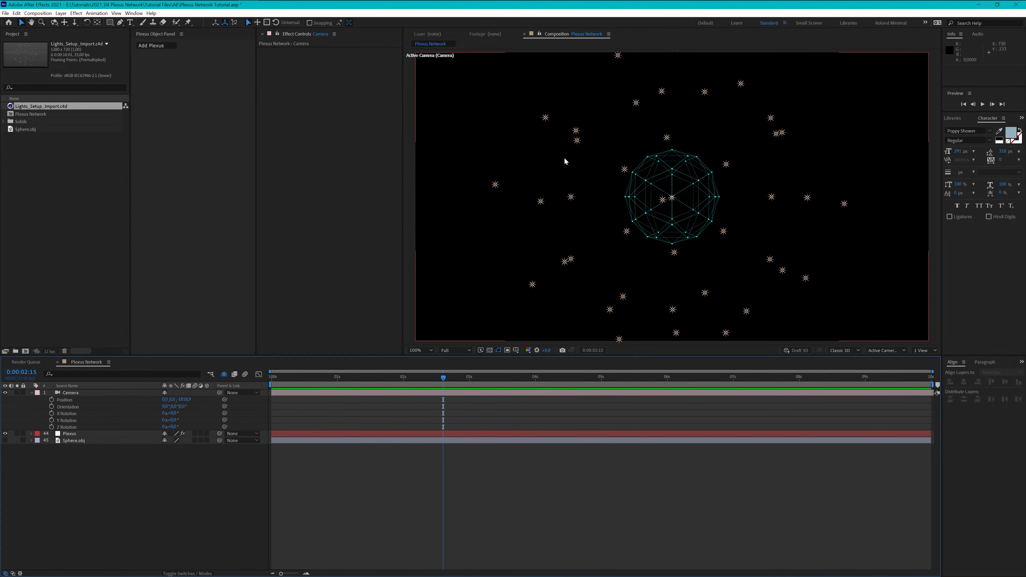
Add a Layers geometry object to the Plexus layer and preview the animation from about the one-second mark.
left_click(77, 435)
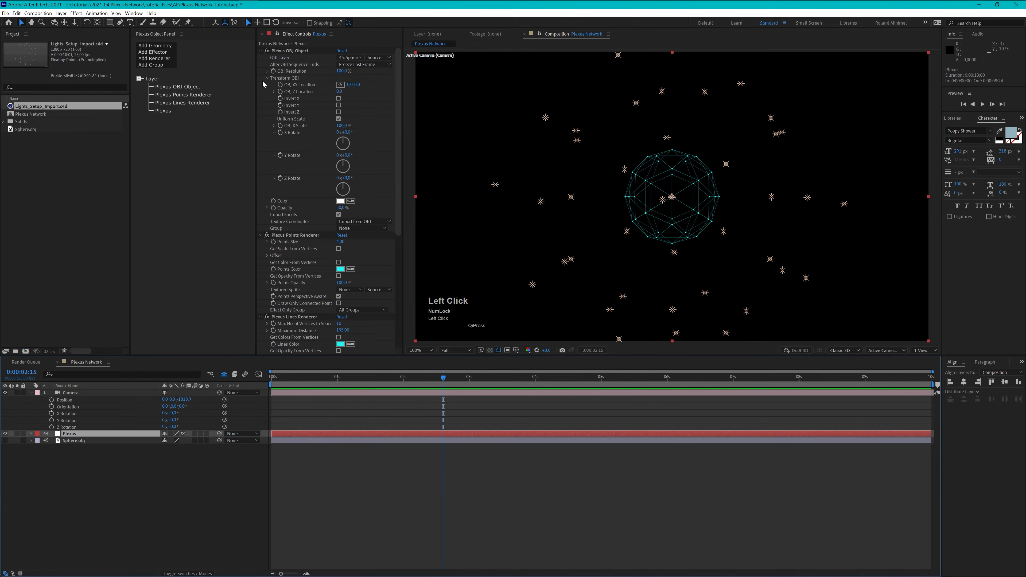
left_click(167, 46)
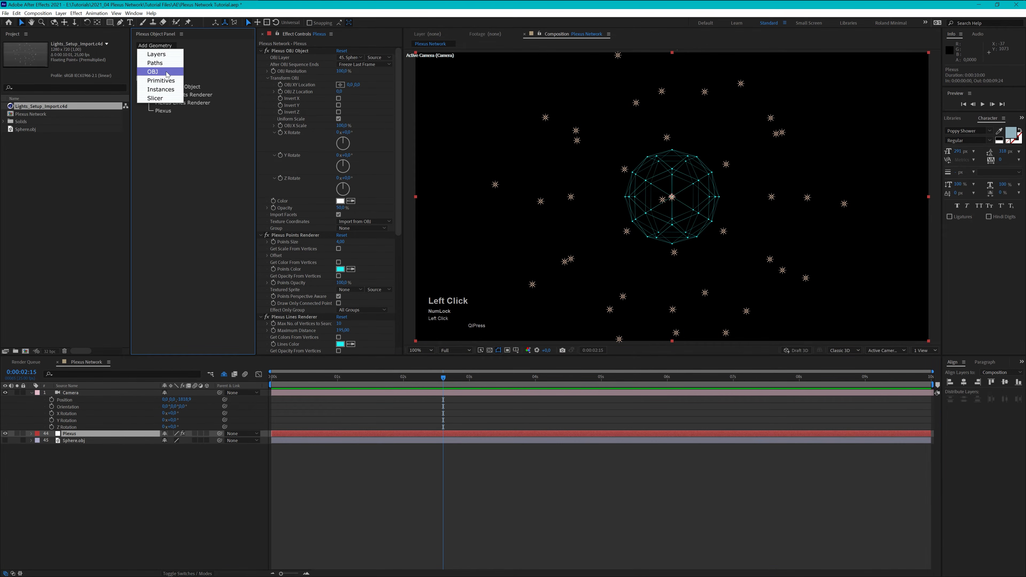
left_click(168, 55)
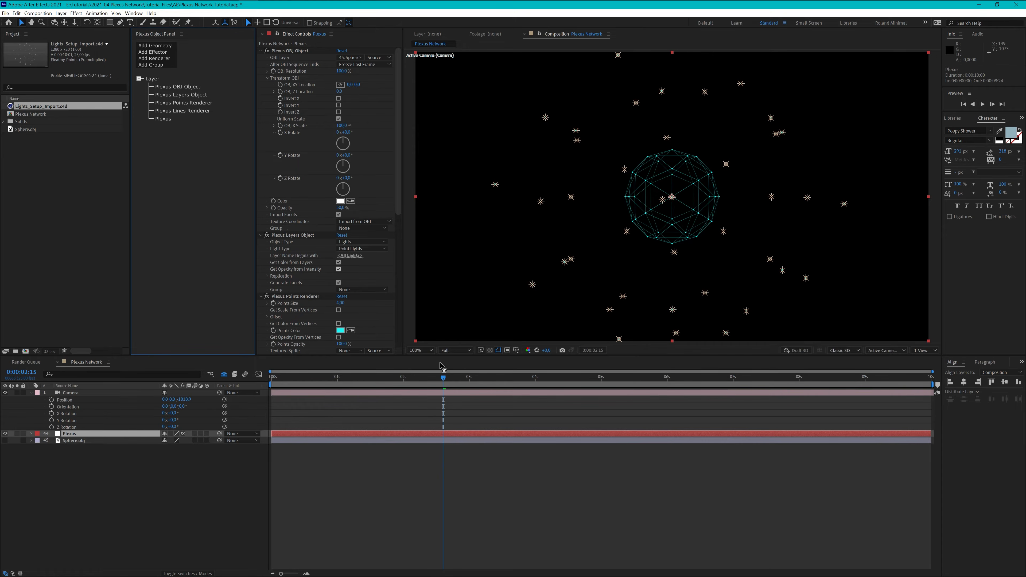
left_click(343, 377)
key("space")
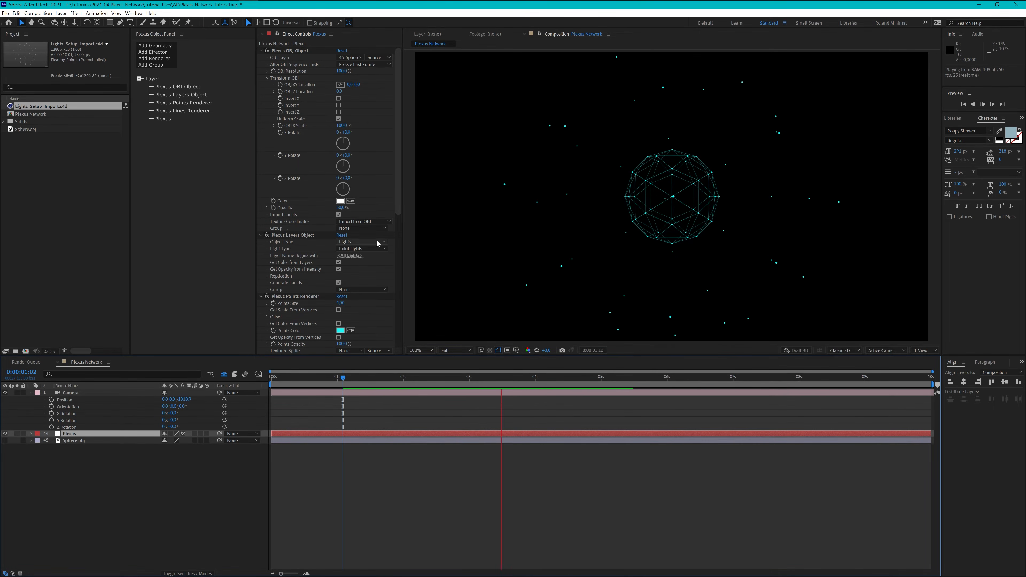
key("space")
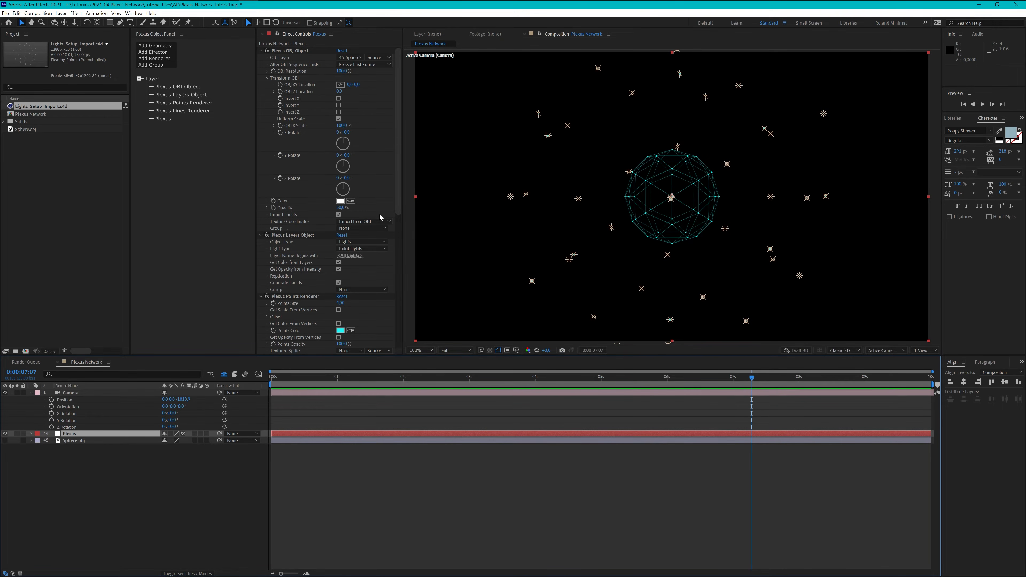
Assign the Plexus OBJ Object to Group 1 and make the Plexus Points Renderer affect only Group 1.
left_click(400, 181)
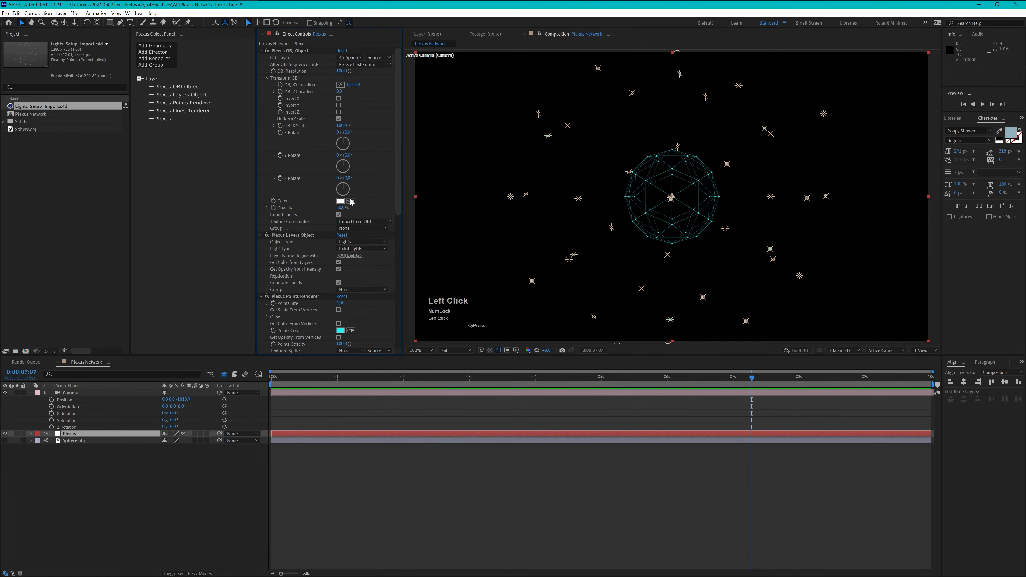
left_click(362, 228)
left_click(355, 240)
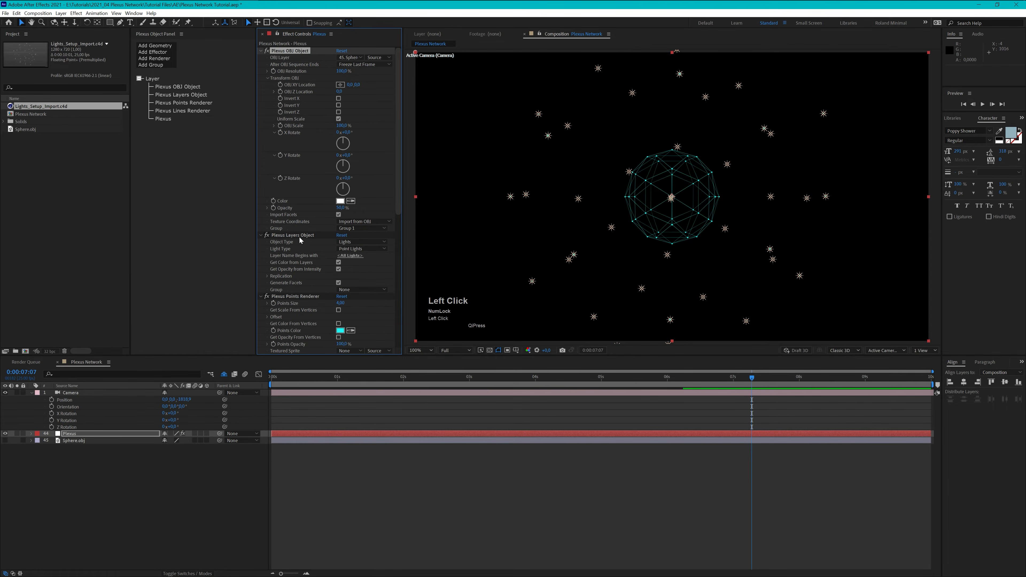
scroll(330, 261, "down", 3)
left_click(300, 225)
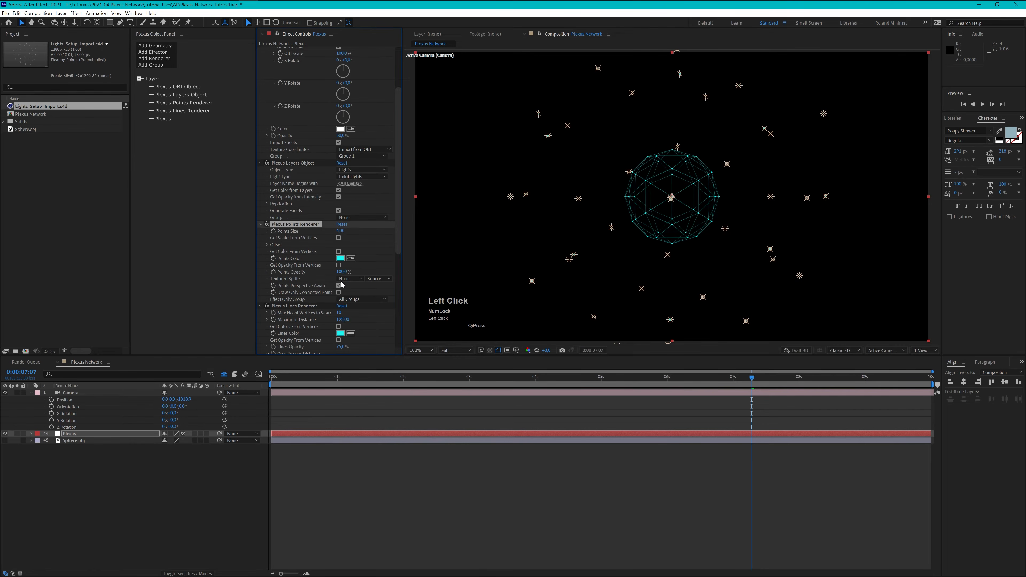
left_click(358, 302)
left_click(356, 316)
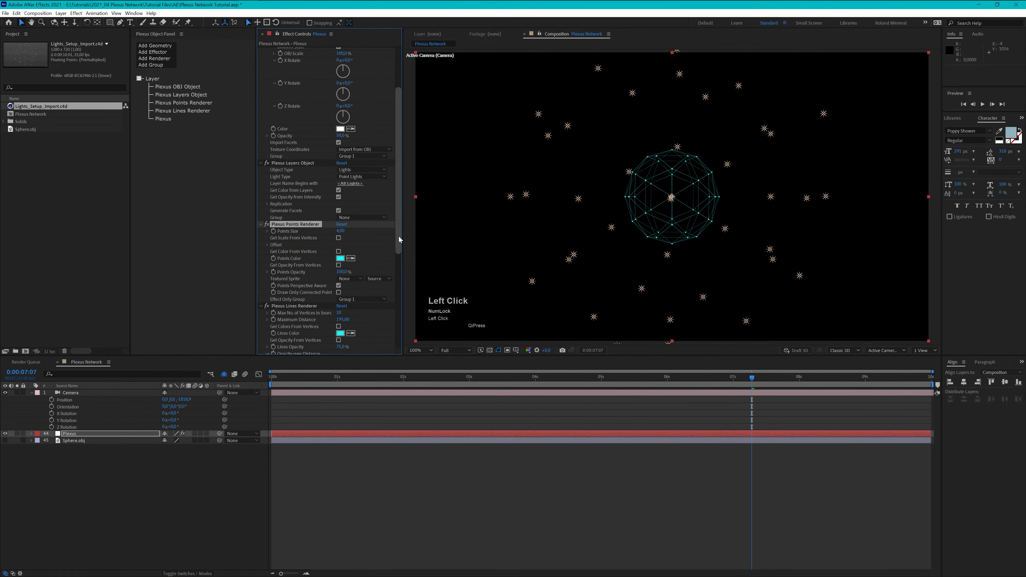
Set the Plexus Lines Renderer to draw lines between One Group and preview the animation from an earlier frame.
scroll(398, 236, "down", 3)
left_click_drag(394, 276, 388, 301)
left_click(299, 181)
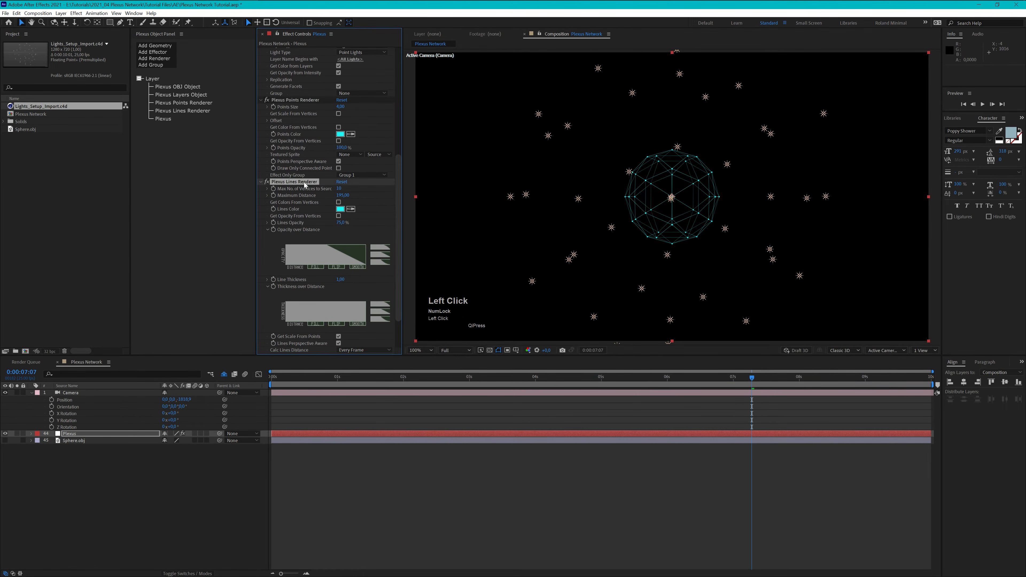
left_click_drag(399, 200, 398, 231)
left_click(355, 311)
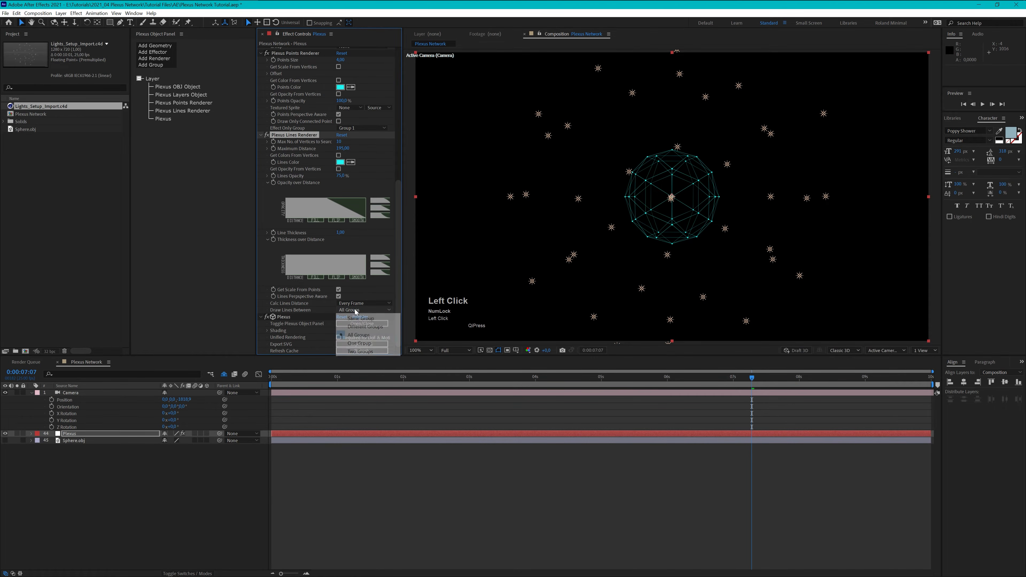
left_click(355, 323)
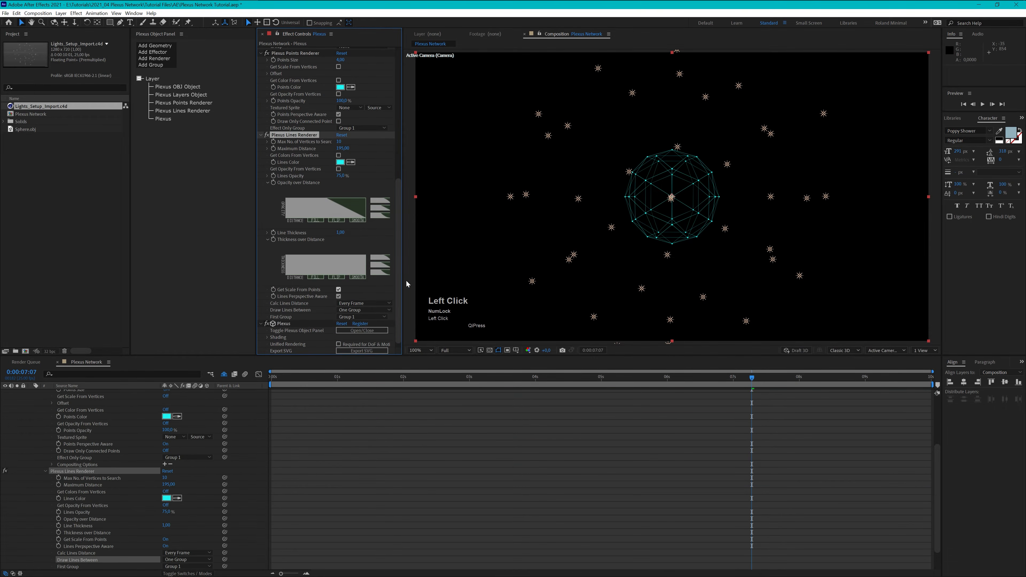
left_click_drag(399, 280, 425, 260)
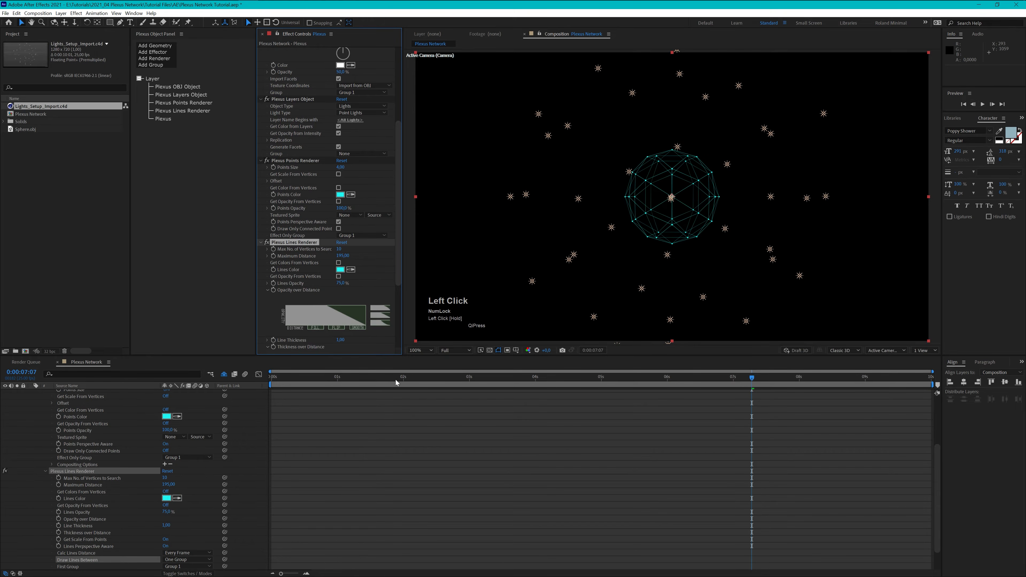
left_click_drag(395, 380, 360, 380)
key("space")
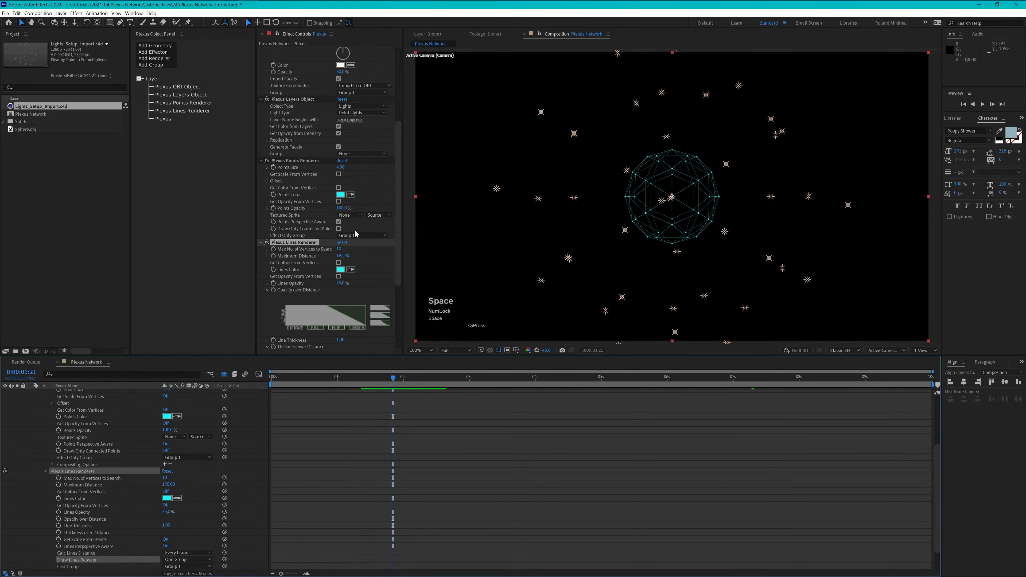
Add a second Points renderer to the Plexus layer and assign the Plexus Layers Object to Group 2.
left_click(152, 59)
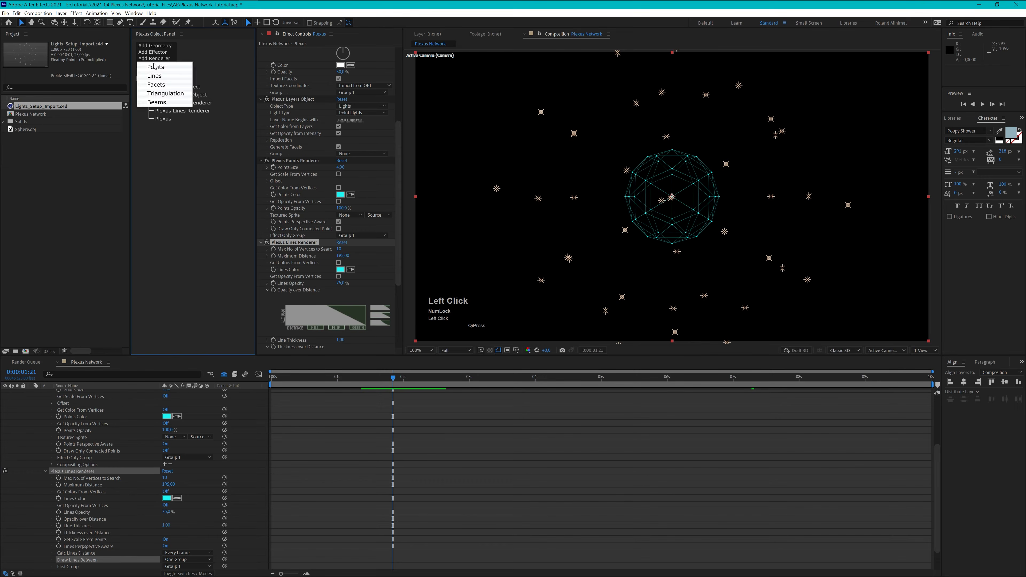
left_click(158, 69)
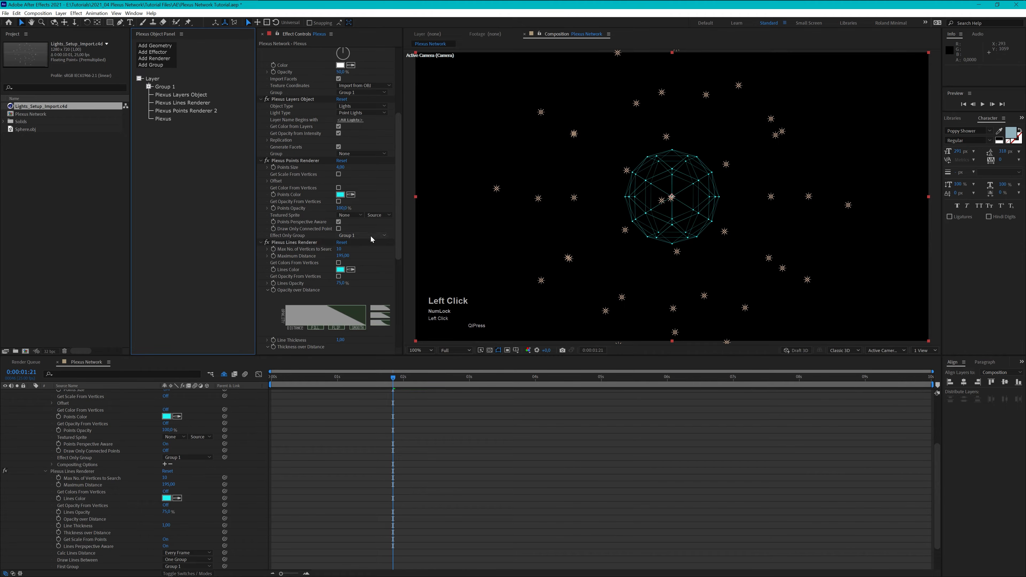
scroll(371, 182, "up", 2)
left_click(289, 135)
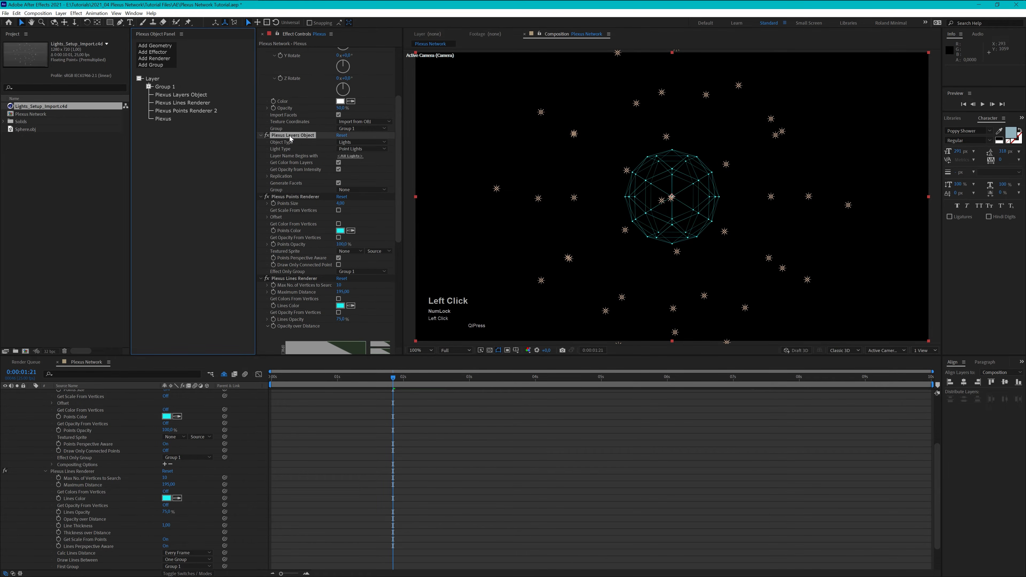
left_click(355, 189)
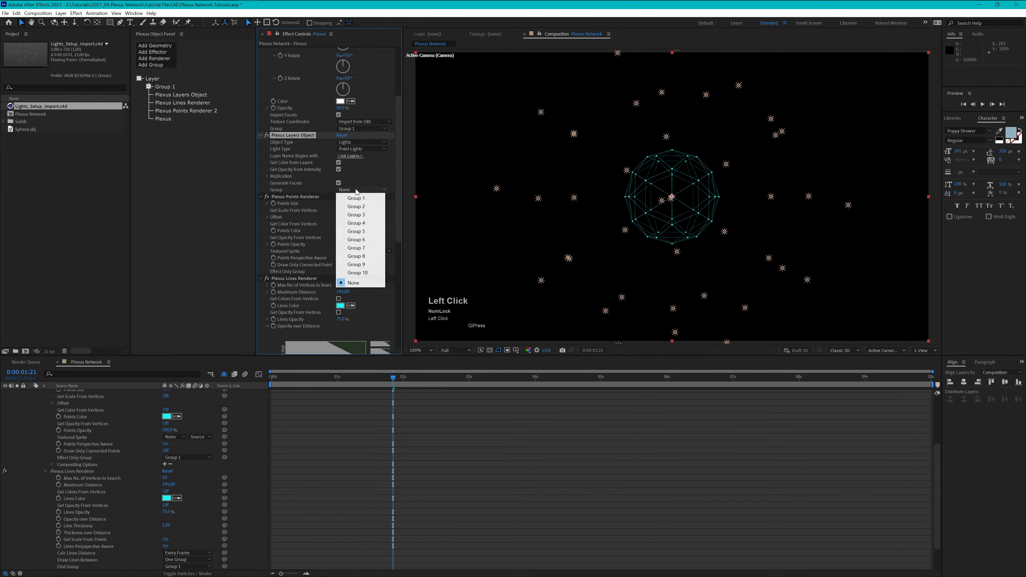
left_click(383, 202)
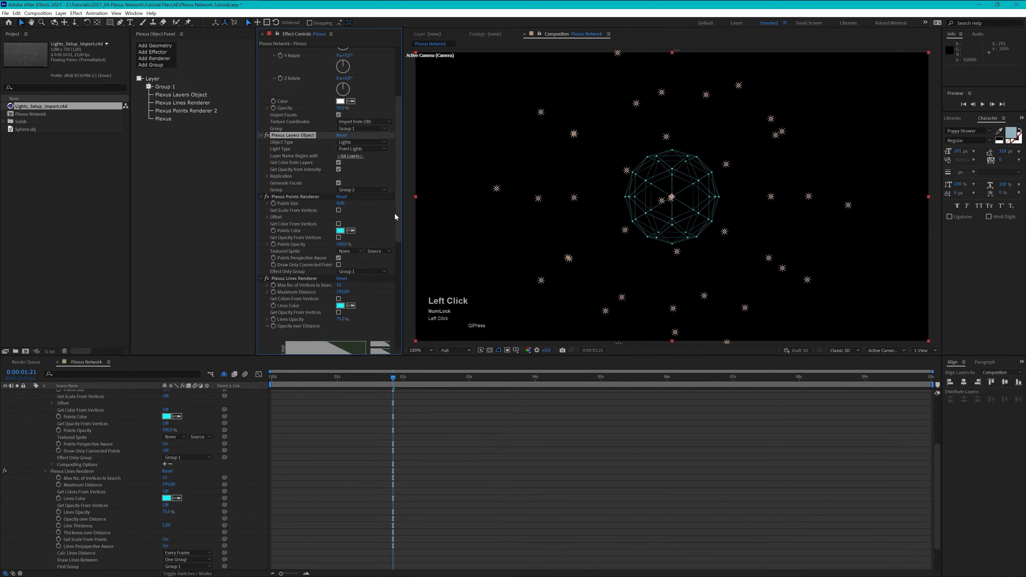
Make the Plexus Points Renderer 2 affect only Group 2.
left_click_drag(395, 247, 394, 351)
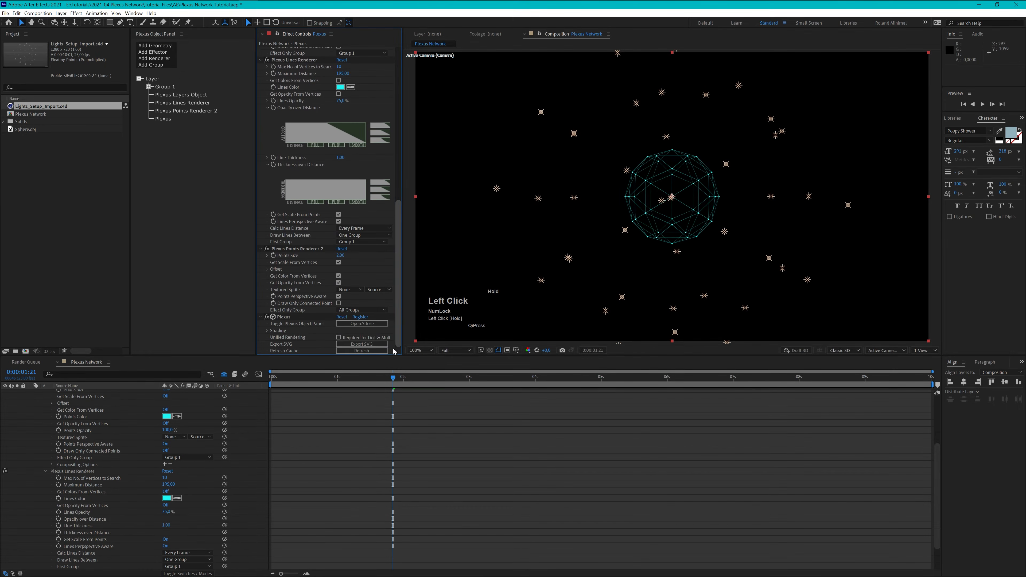
left_click(362, 309)
left_click(356, 331)
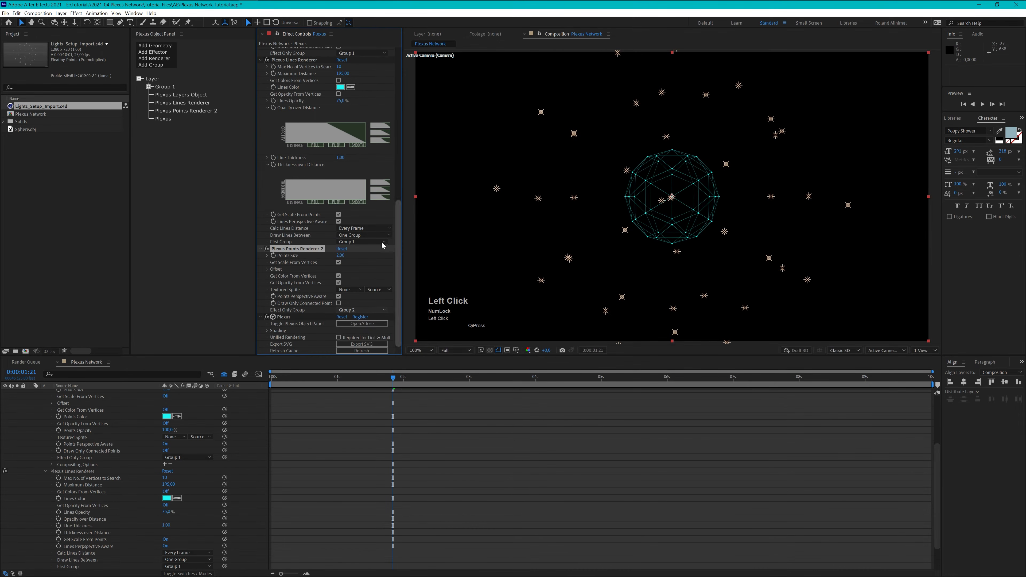
Set Plexus Points Renderer 2's Points Size to 5, stop taking colour and opacity from vertices, and sample the sphere's cyan as Points Color.
left_click(341, 256)
type("5")
key("Return")
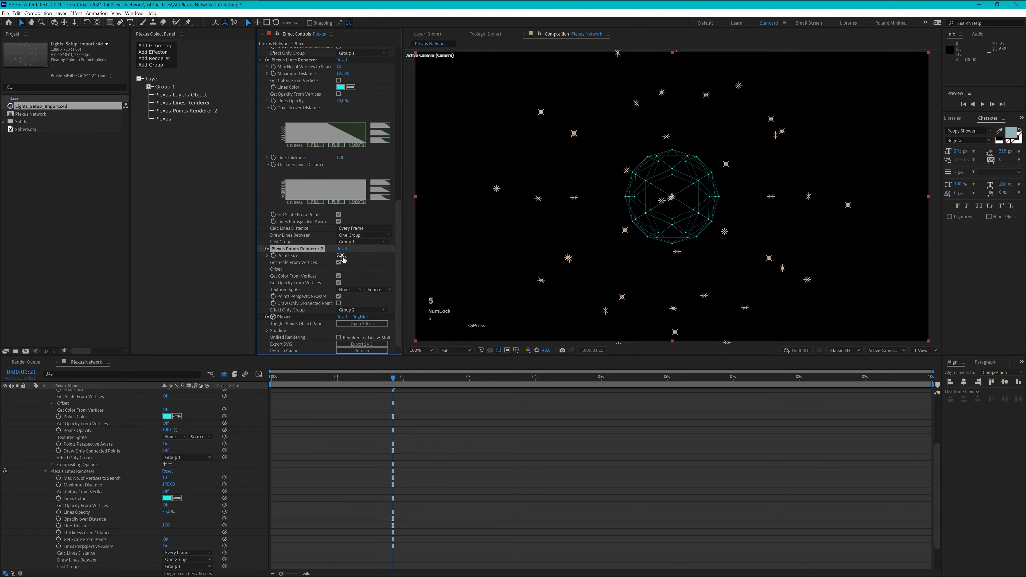
left_click(338, 276)
left_click(338, 289)
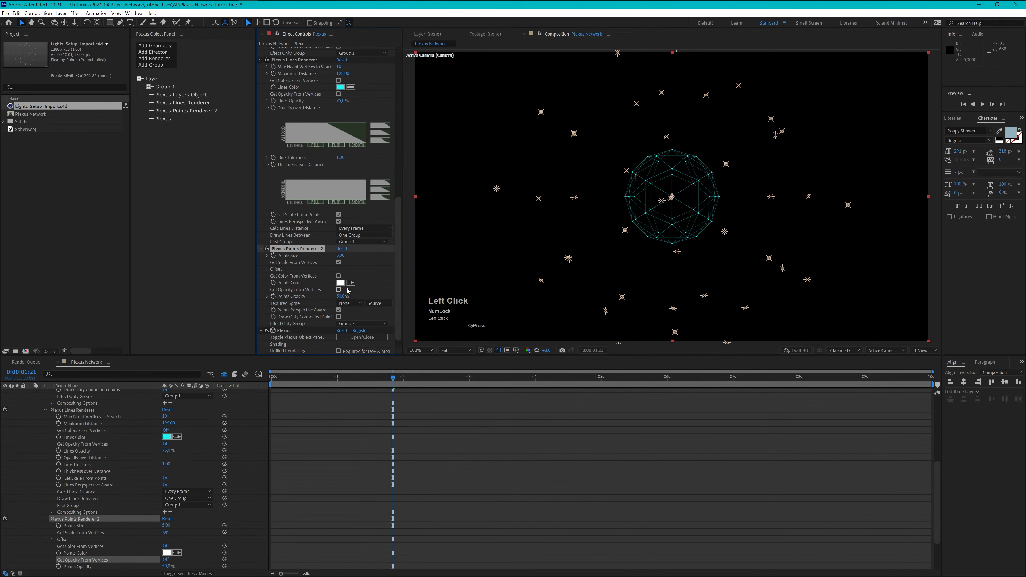
left_click(351, 282)
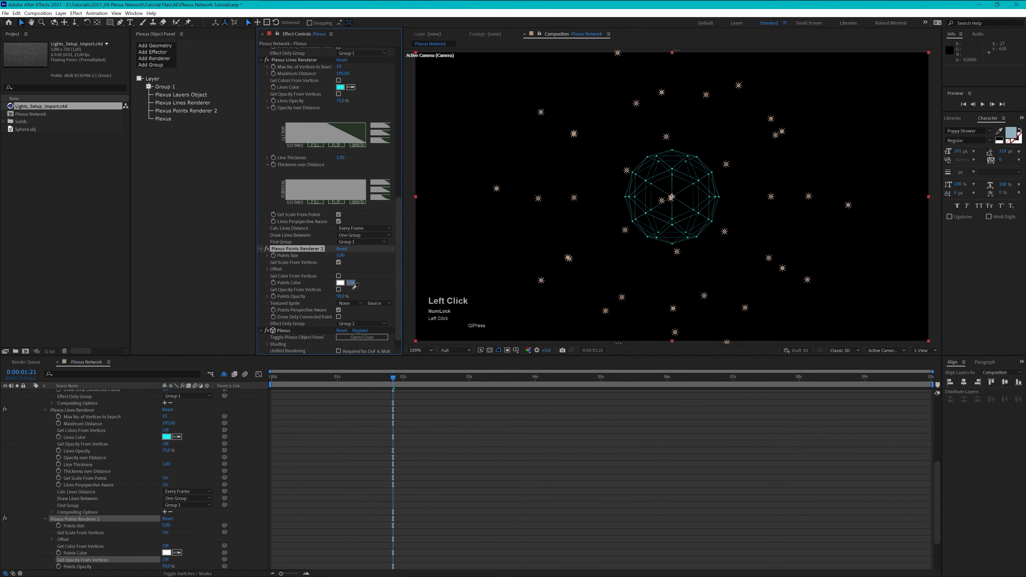
left_click(675, 174)
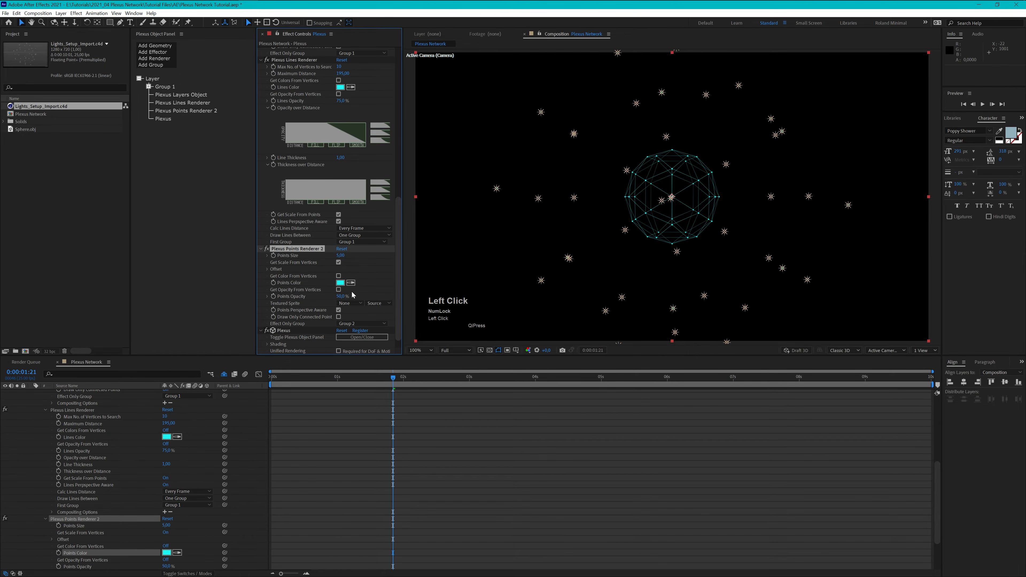
Set Plexus Points Renderer 2's Points Opacity to 100% and preview the animation.
left_click(341, 297)
type("6")
type("10")
left_click(435, 380)
key("space")
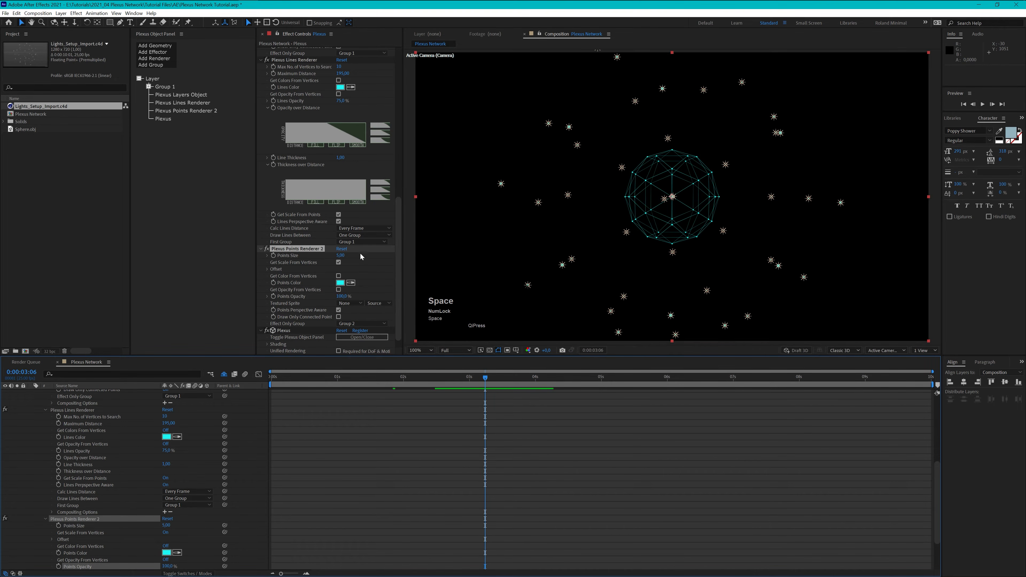
Add a second Lines renderer to the Plexus layer and set it to draw lines between One Group, using Group 2.
left_click(170, 58)
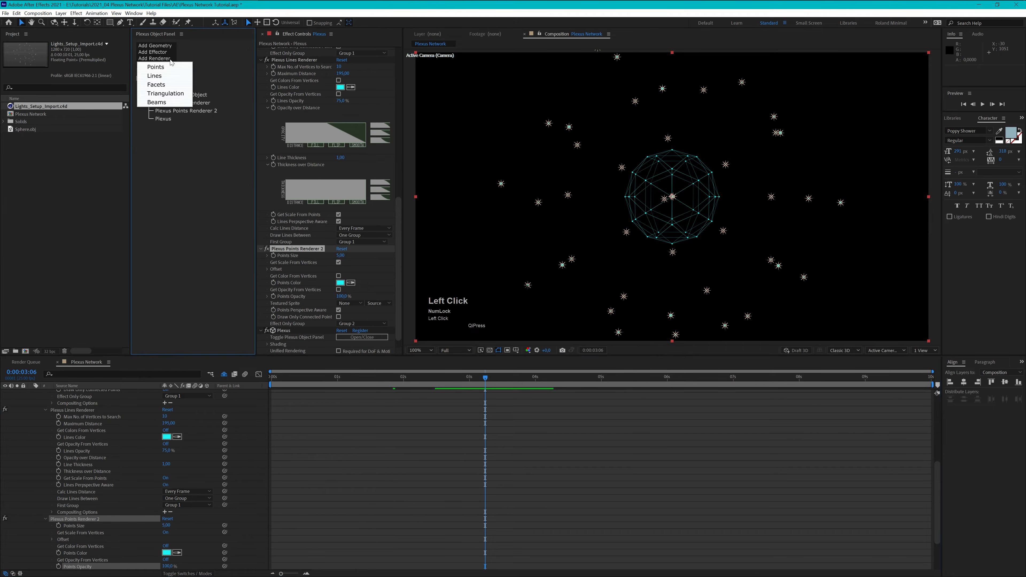
left_click(154, 76)
scroll(349, 287, "down", 2)
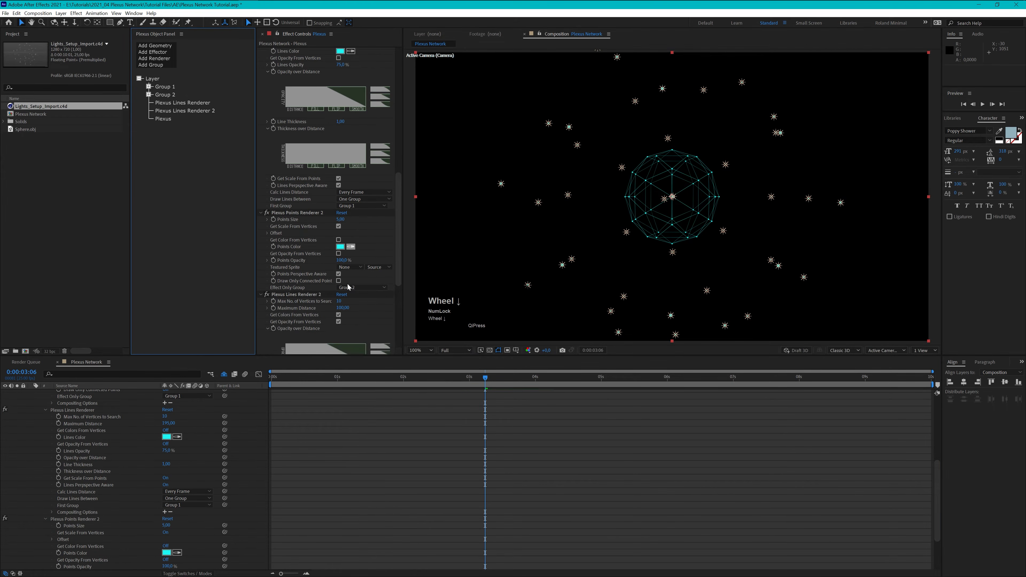
scroll(348, 287, "up", 2)
scroll(369, 330, "down", 8)
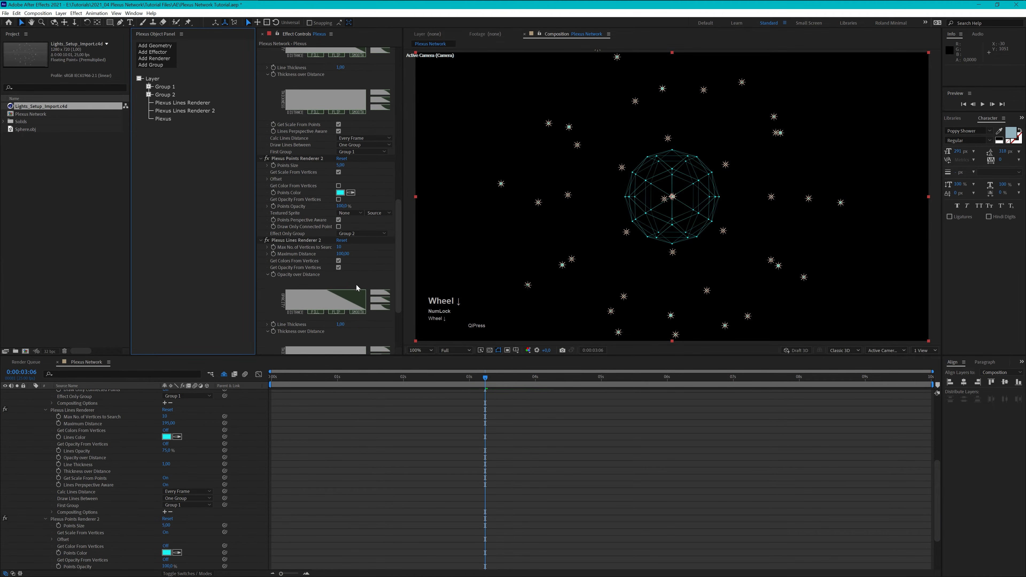
left_click(367, 349)
left_click(360, 359)
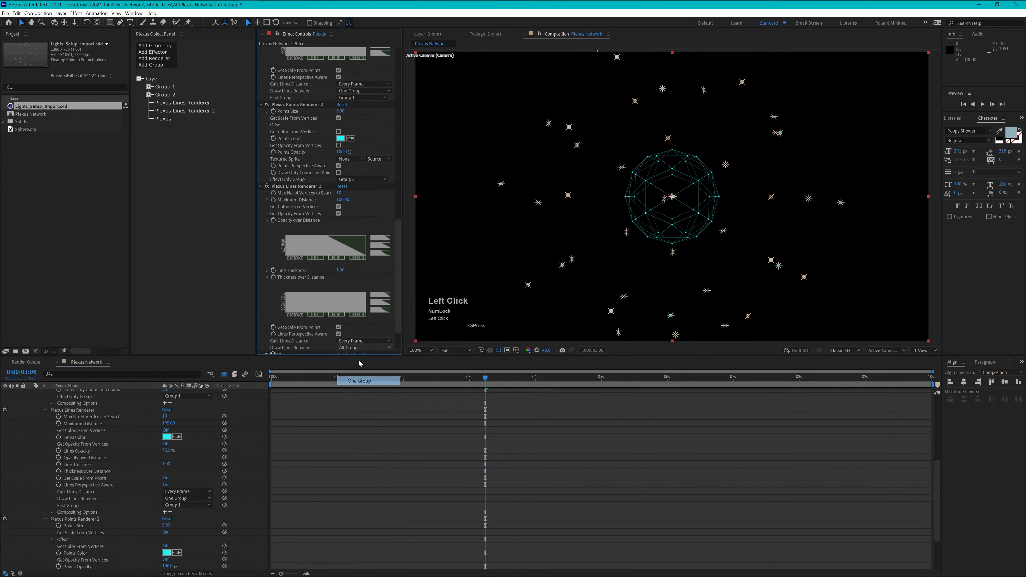
scroll(353, 319, "down", 3)
left_click(352, 311)
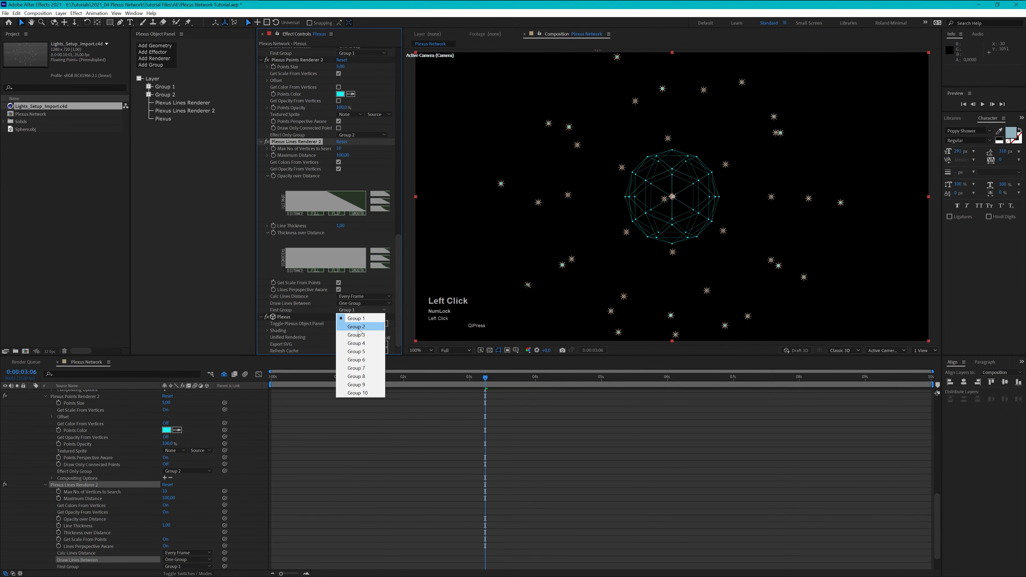
left_click(358, 327)
Raise Plexus Lines Renderer 2's Maximum Distance to about 450 and colour its lines the points' cyan, independent of vertex colour and opacity.
left_click_drag(342, 155, 354, 158)
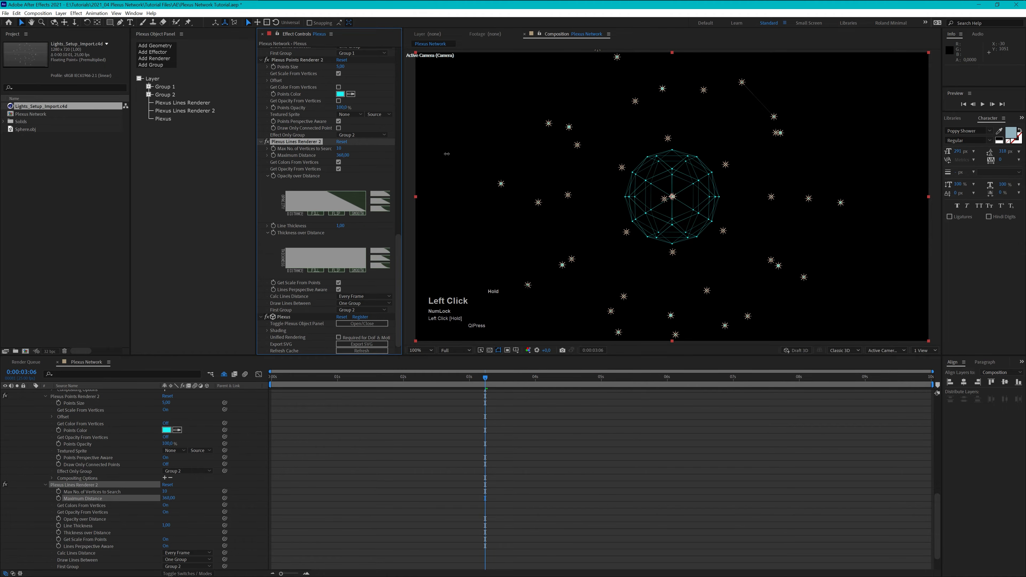
left_click_drag(473, 155, 490, 155)
left_click_drag(483, 158, 483, 158)
left_click(339, 162)
left_click(339, 176)
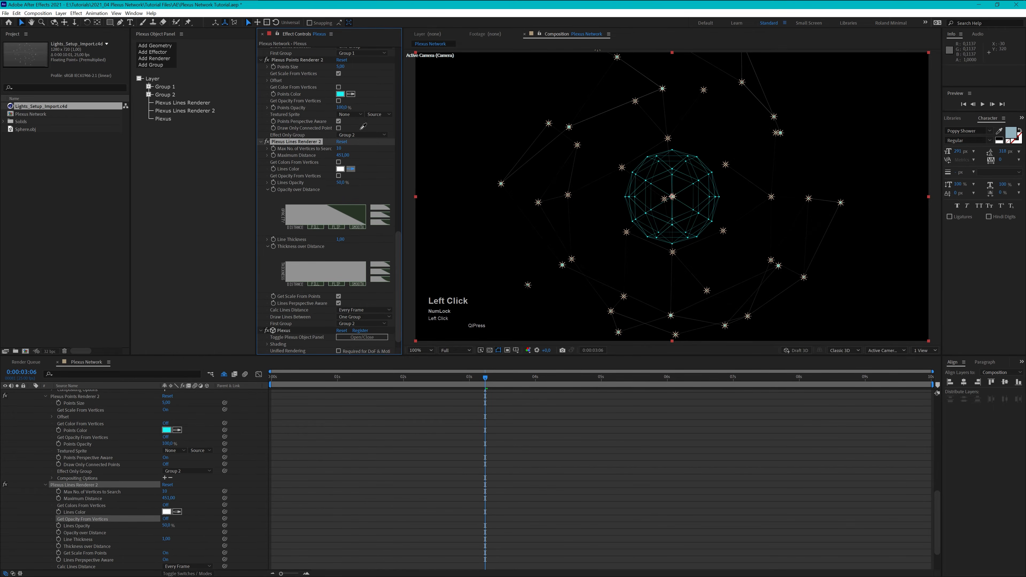
left_click(341, 94)
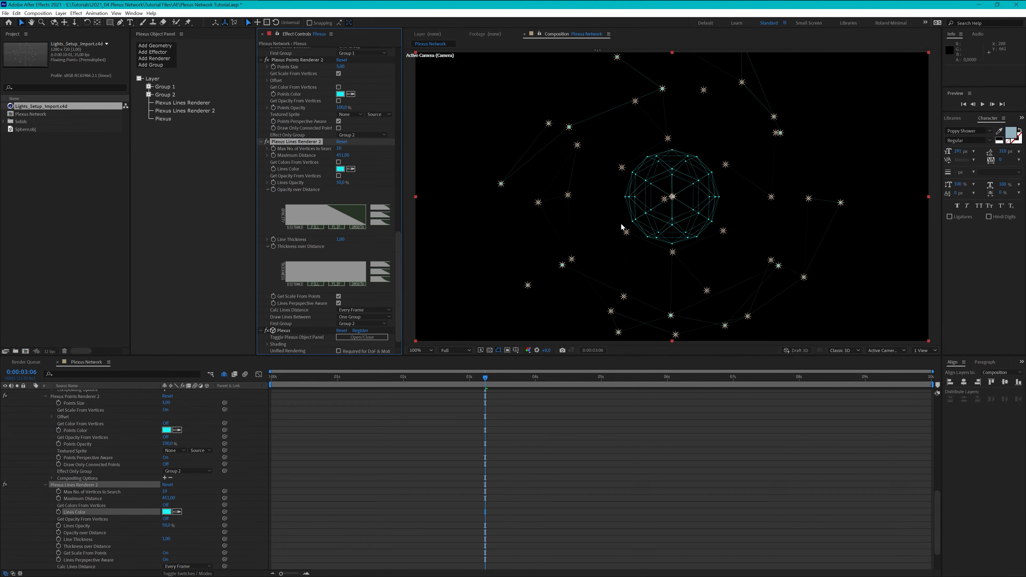
Examine the composition and preview the animation from an earlier frame to check the lines between the lights.
scroll(660, 229, "down", 2)
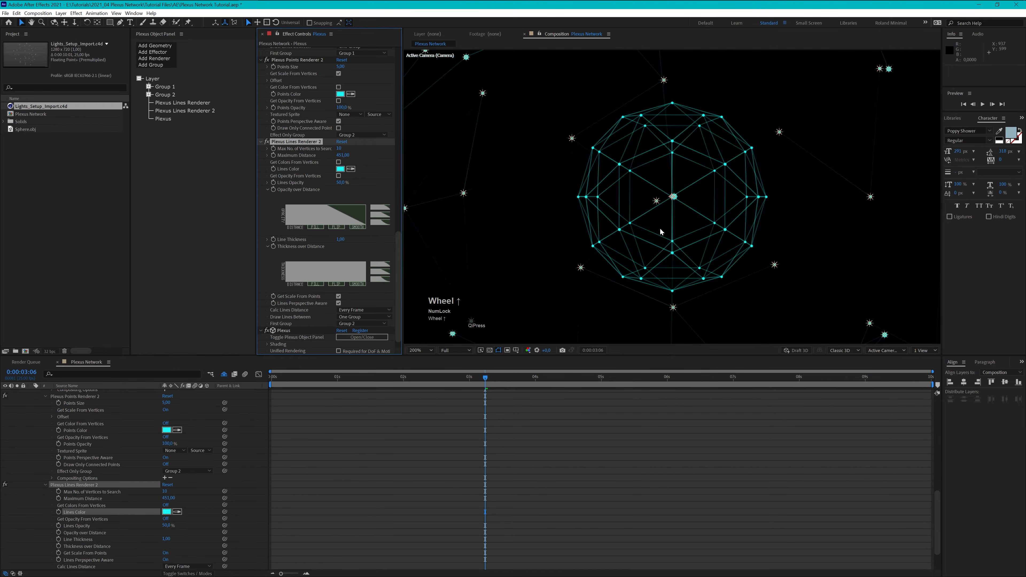
left_click(389, 383)
key("space")
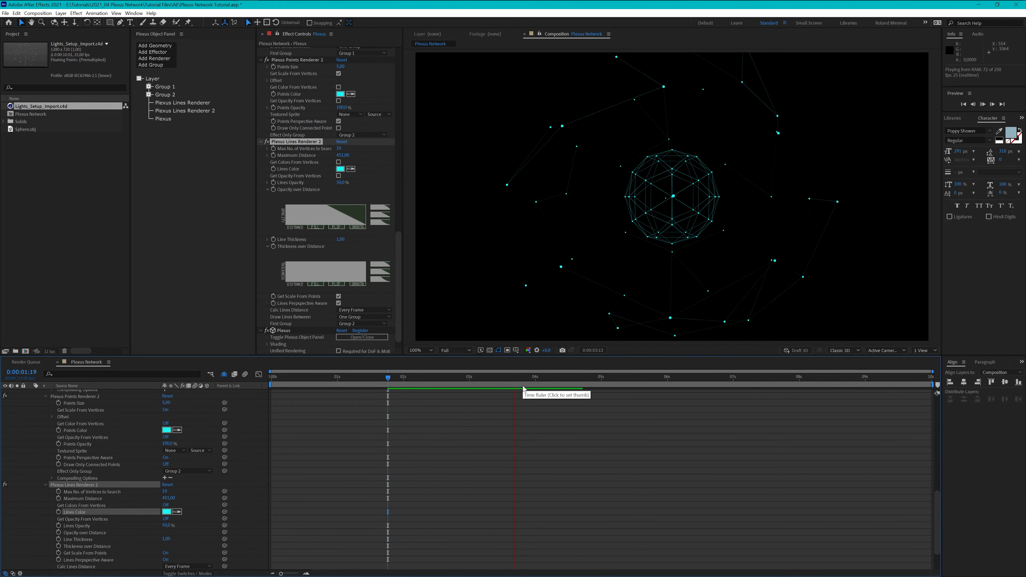
key("space")
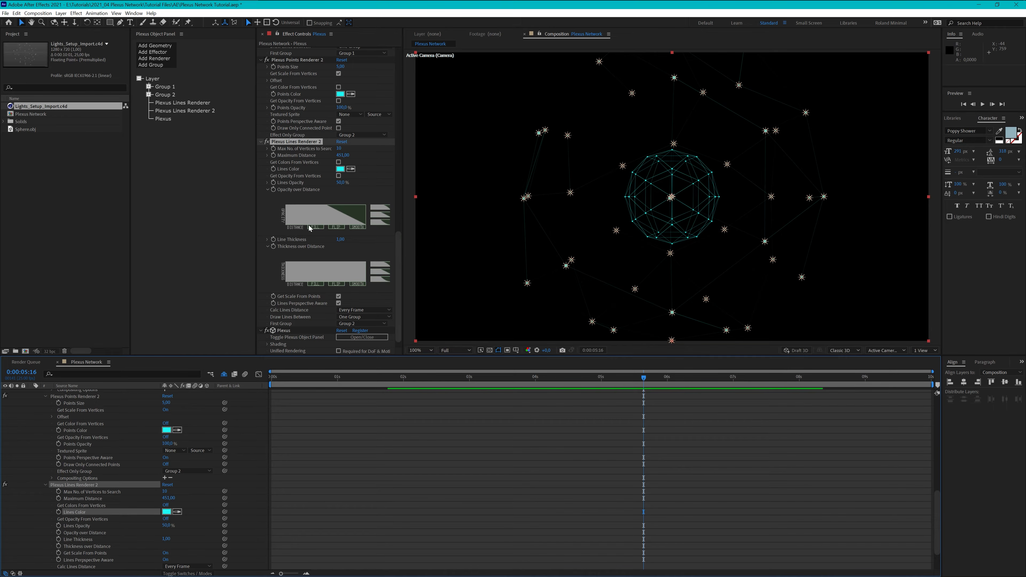
Add a Beams renderer to the Plexus layer and set its Beams Type to Groups.
left_click(161, 59)
left_click(152, 104)
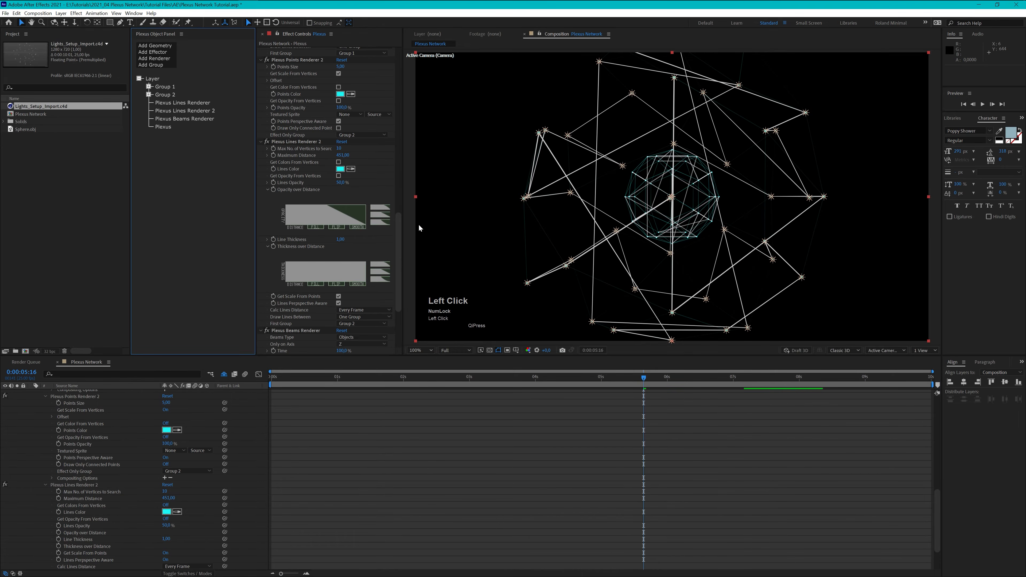
left_click_drag(398, 227, 394, 268)
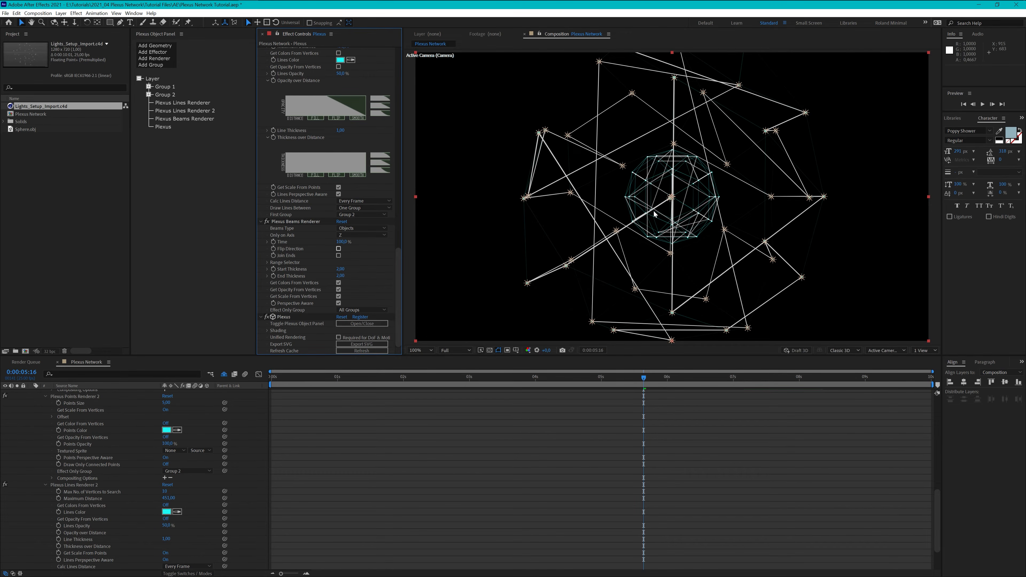
left_click(361, 229)
left_click(361, 245)
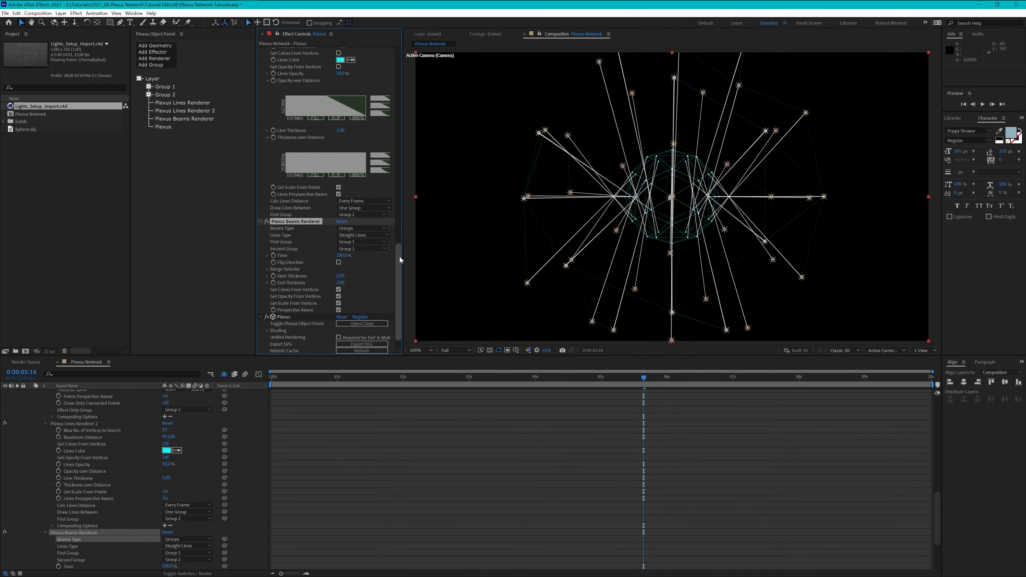
Turn off Uniform Scale on the Plexus OBJ Object and set its OBJ Y Scale to -100%.
left_click_drag(399, 257, 405, 45)
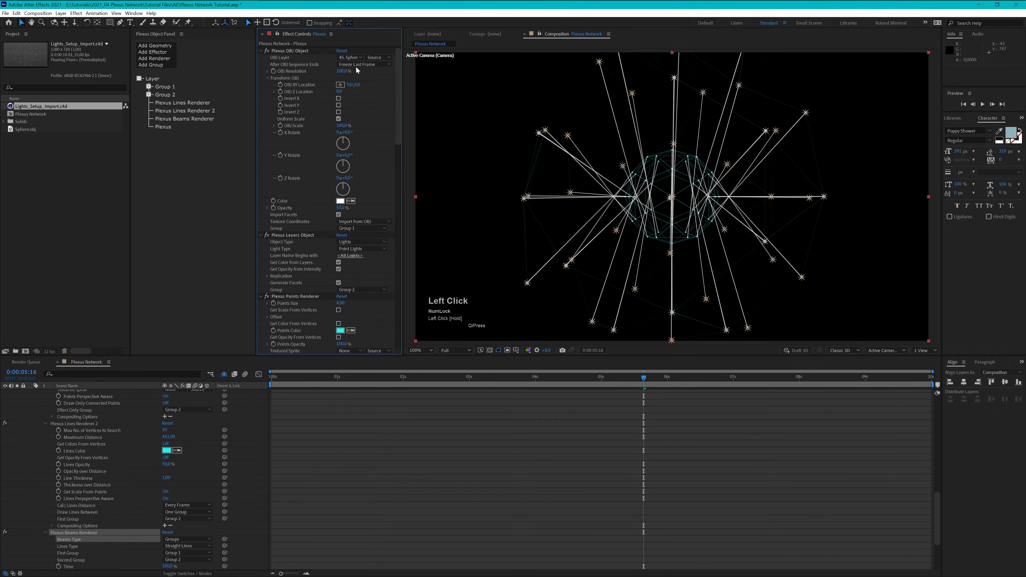
left_click(272, 126)
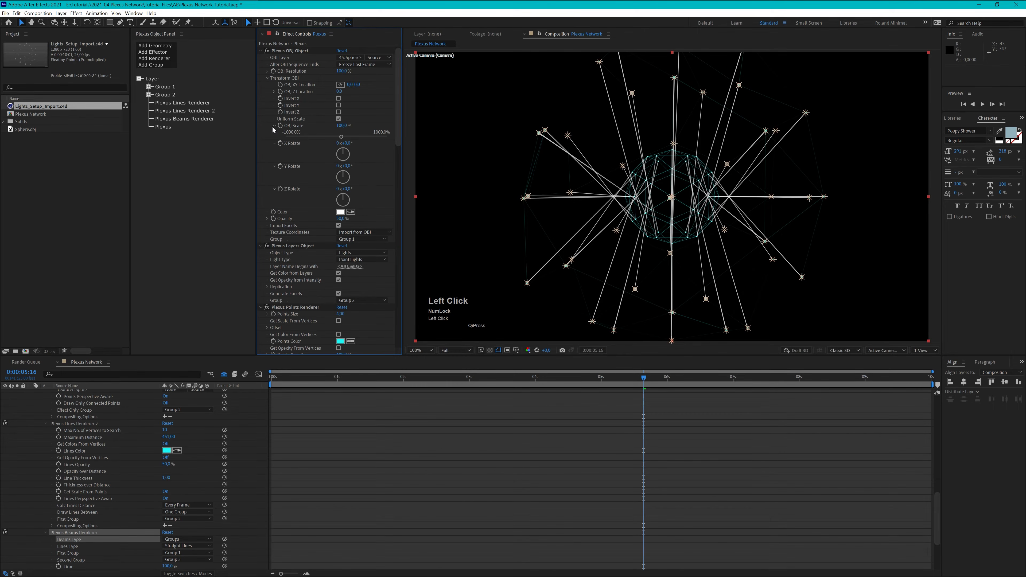
left_click(338, 120)
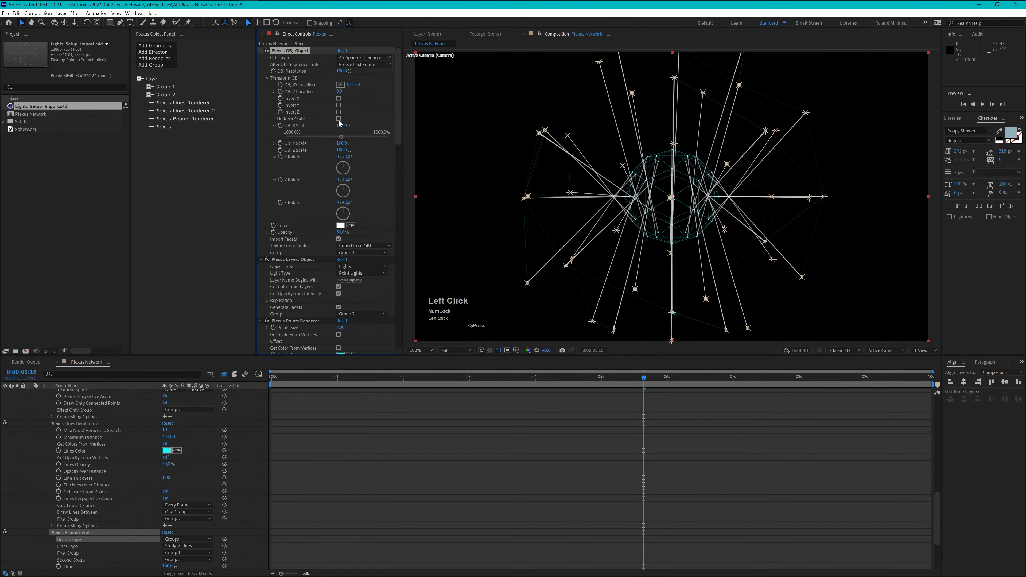
left_click(342, 143)
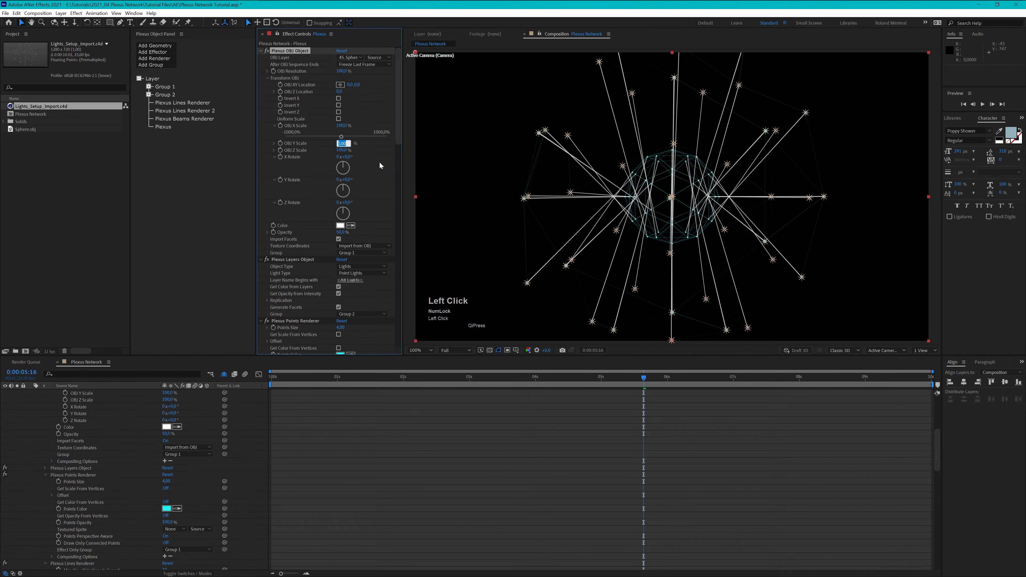
key("Left")
type("-")
key("Return")
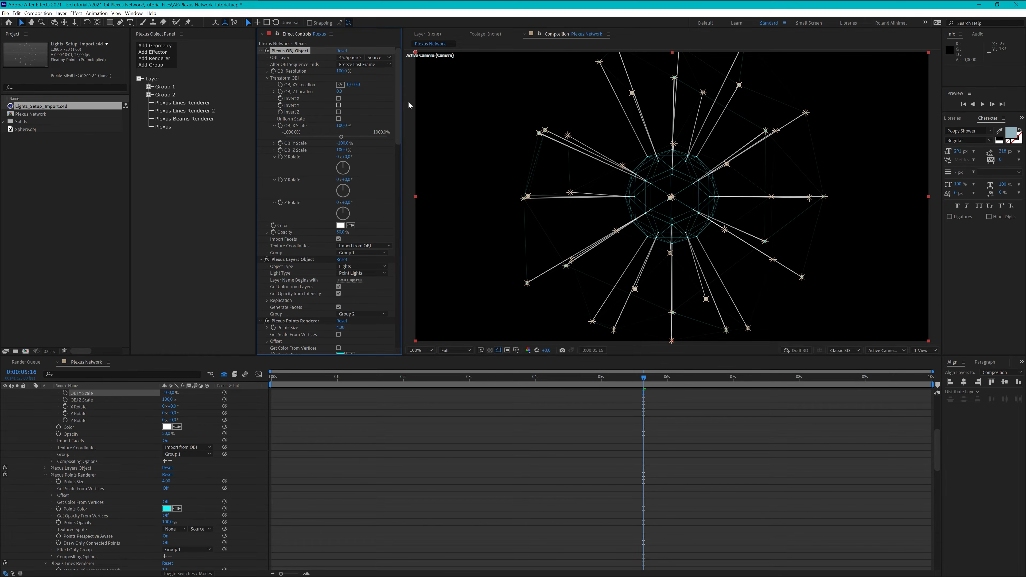
Stop the Plexus Beams Renderer taking colour and opacity from vertices and sample the lines' cyan as Beams Color.
left_click_drag(403, 112, 418, 343)
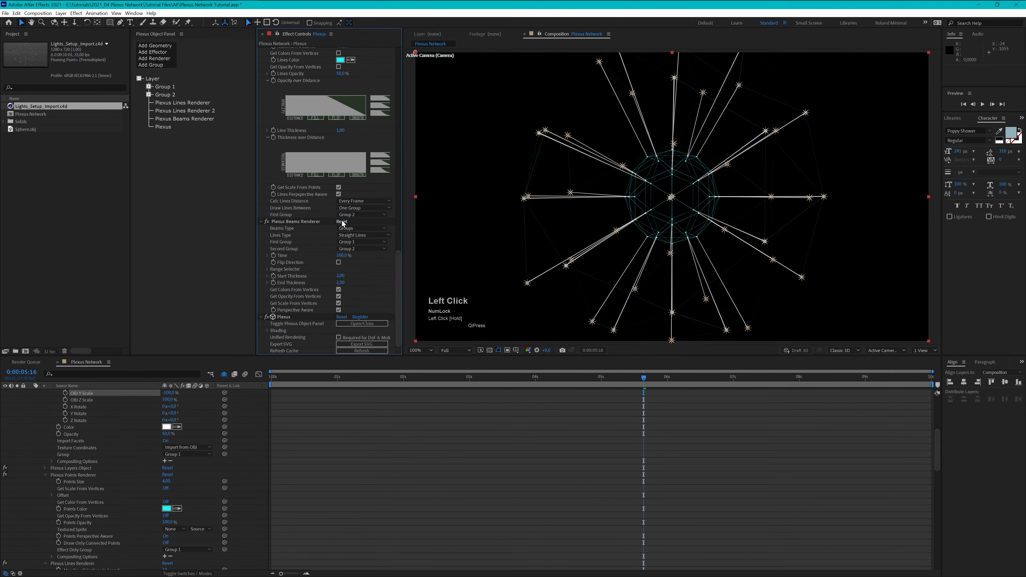
left_click(282, 222)
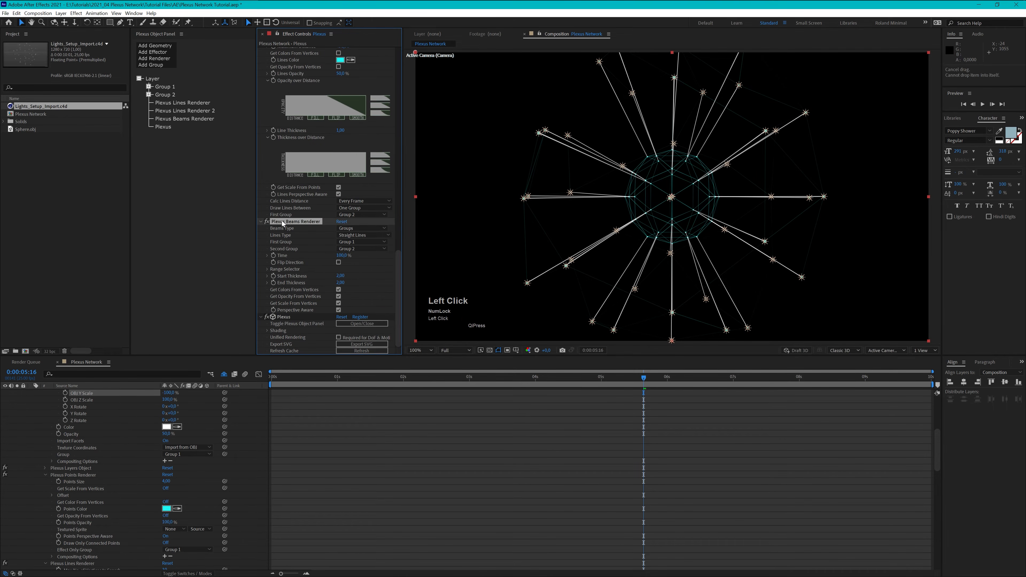
left_click(338, 297)
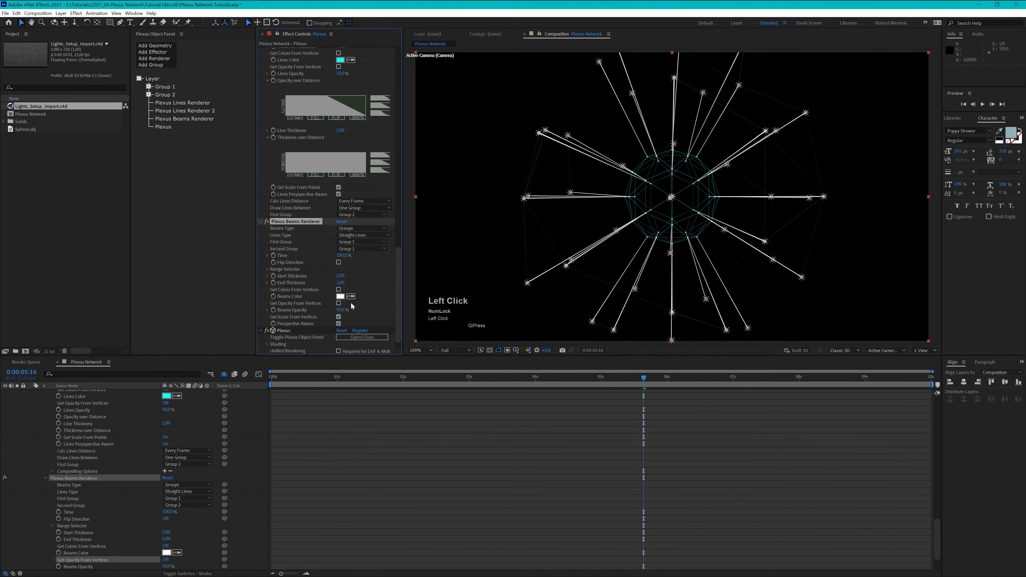
left_click(338, 289)
left_click(351, 296)
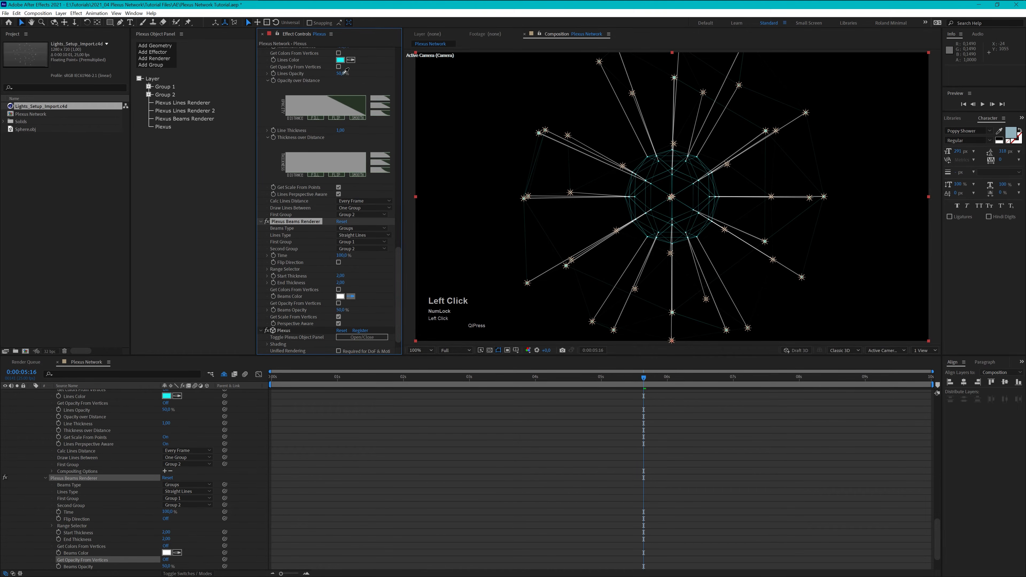
left_click(341, 62)
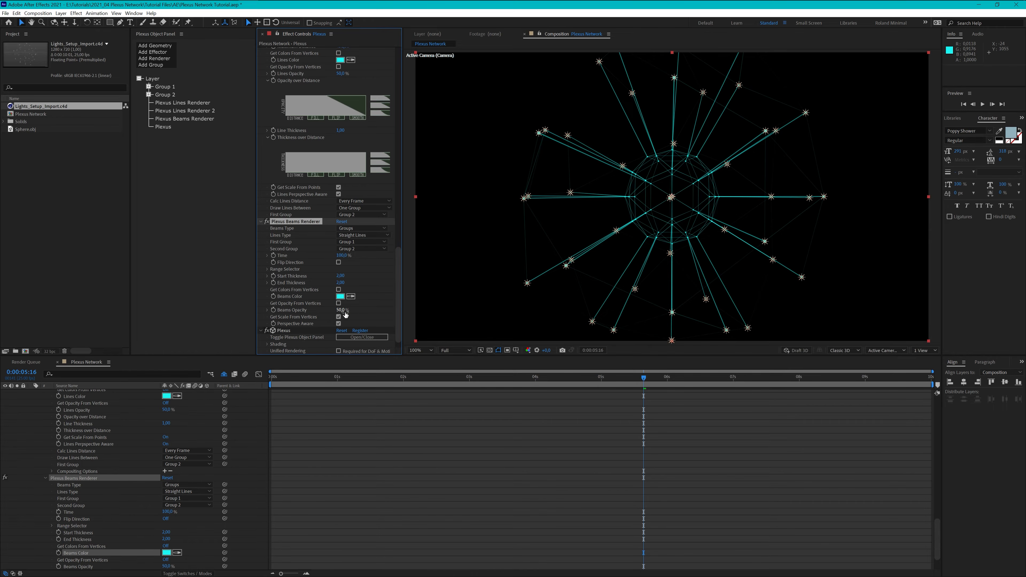
Set the Plexus Beams Renderer's Start Thickness and End Thickness to 1.
left_click(341, 276)
type("1")
key("Tab")
type("1")
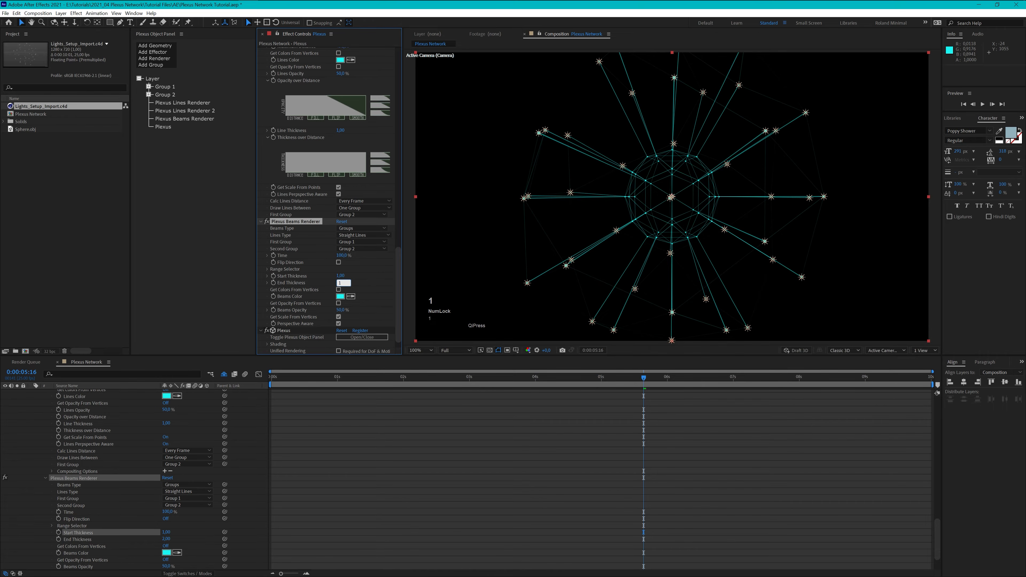
Scrub through the timeline and preview the beam animation from near the beginning of the composition.
left_click(410, 381)
left_click_drag(406, 383, 480, 377)
left_click(298, 378)
key("space")
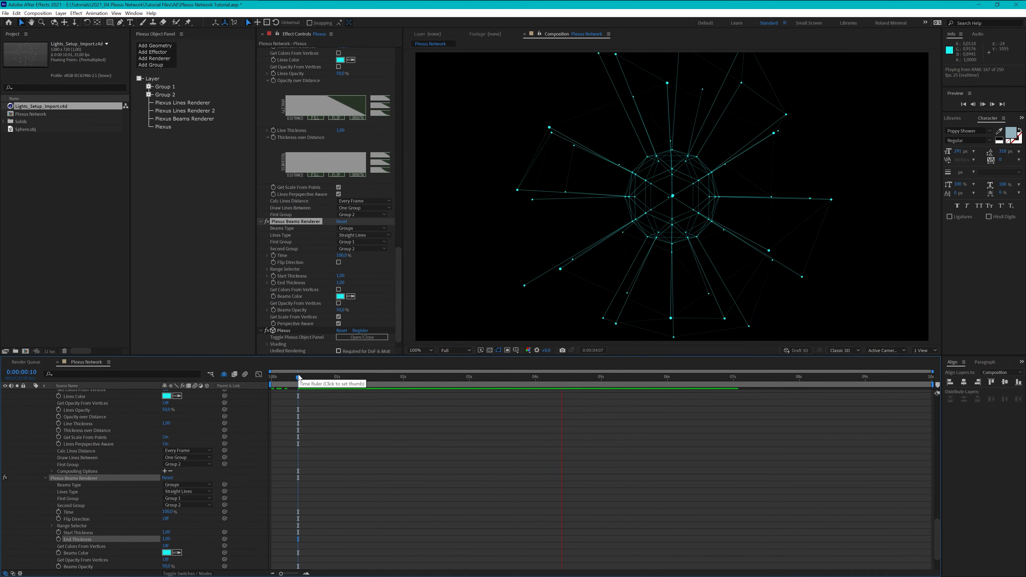
key("space")
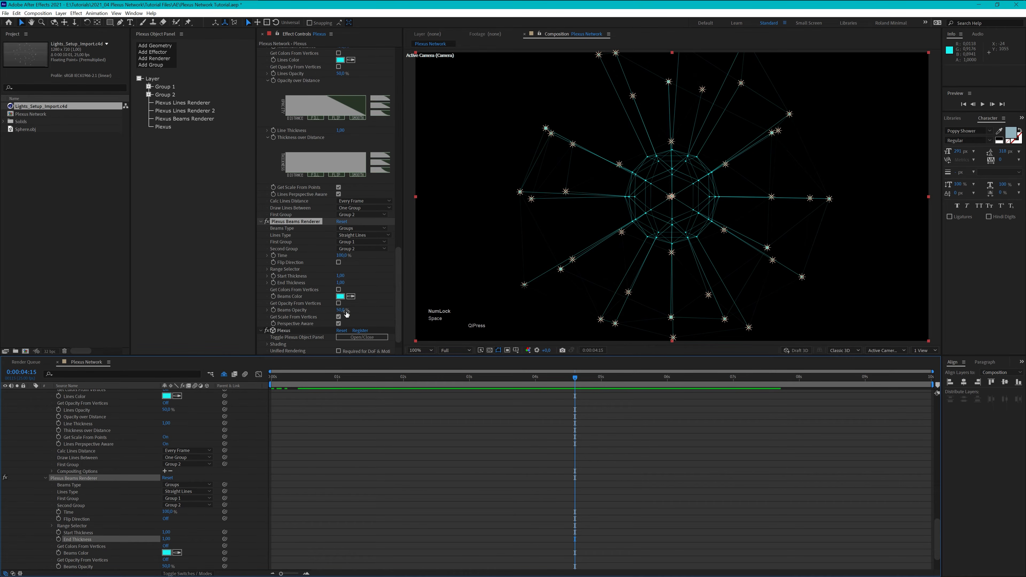
Save the project and collapse the Plexus and Camera layers' properties in the timeline.
key("ctrl+s")
scroll(140, 444, "up", 10)
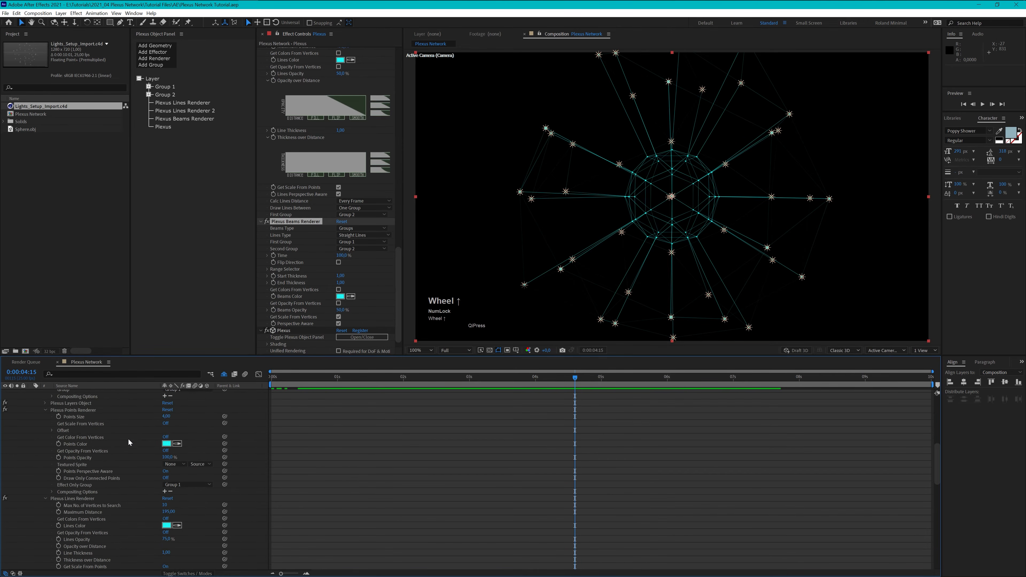
scroll(128, 439, "up", 5)
left_click(30, 433)
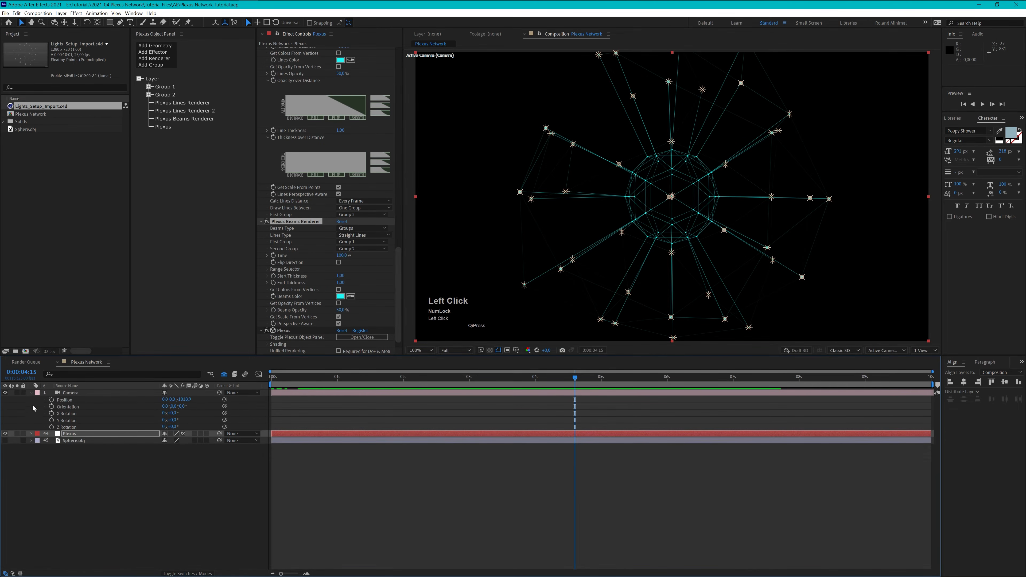
left_click(31, 393)
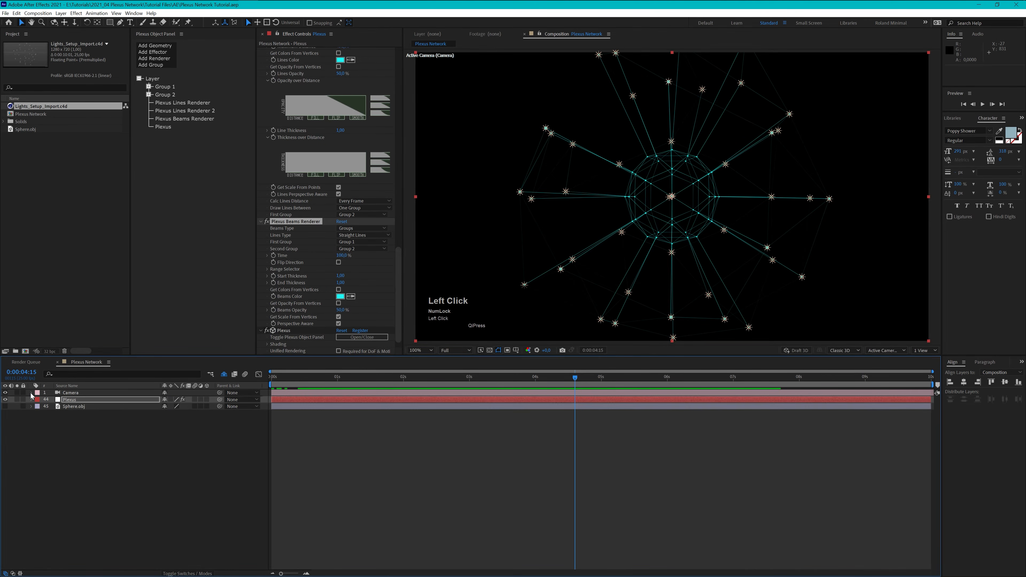
Show the shy light layers, add a null object directly below the Camera layer, and make it 3D.
left_click(224, 375)
left_click(60, 12)
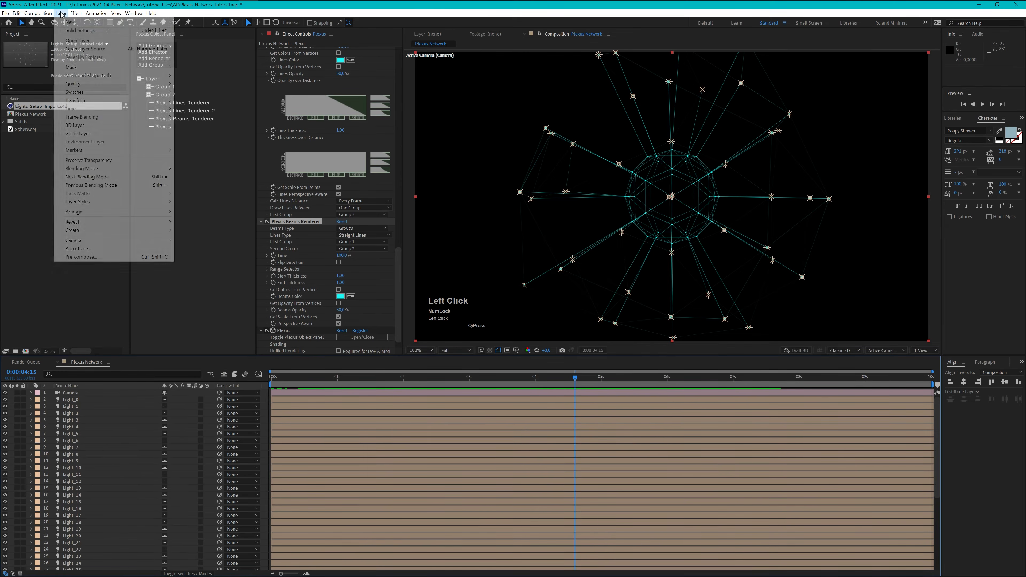
mouse_move(75, 23)
left_click(207, 56)
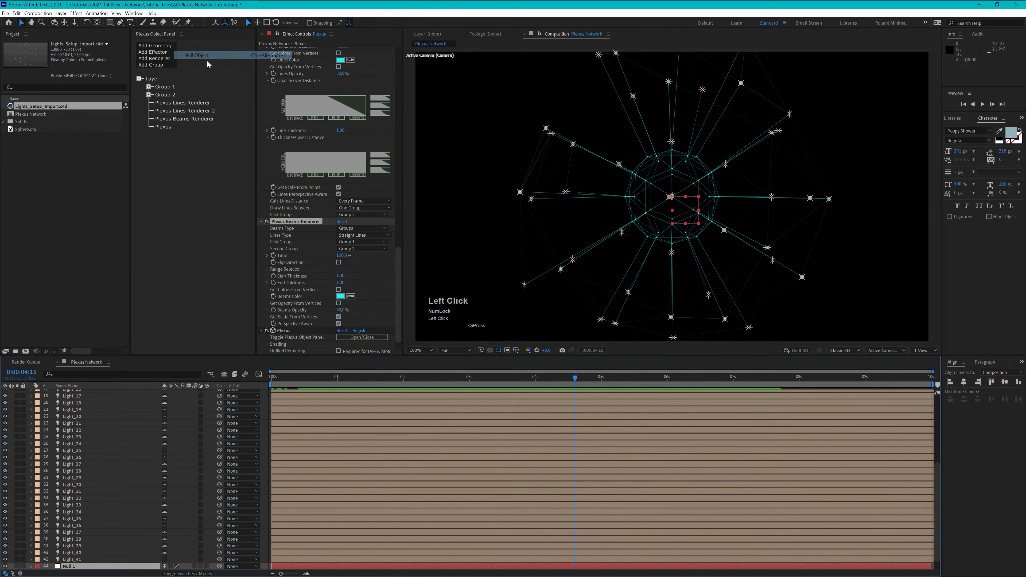
left_click_drag(112, 567, 92, 396)
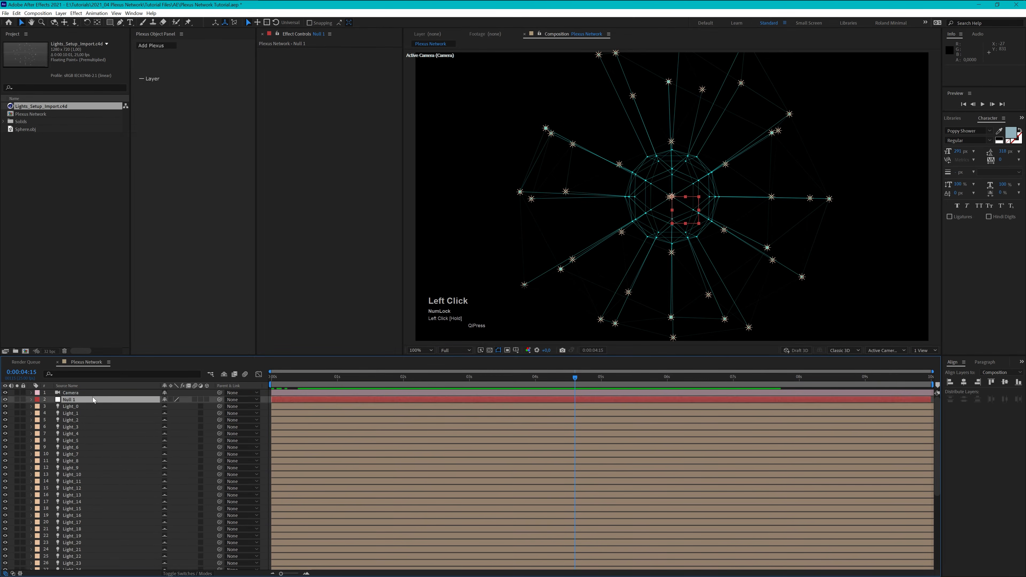
left_click(207, 400)
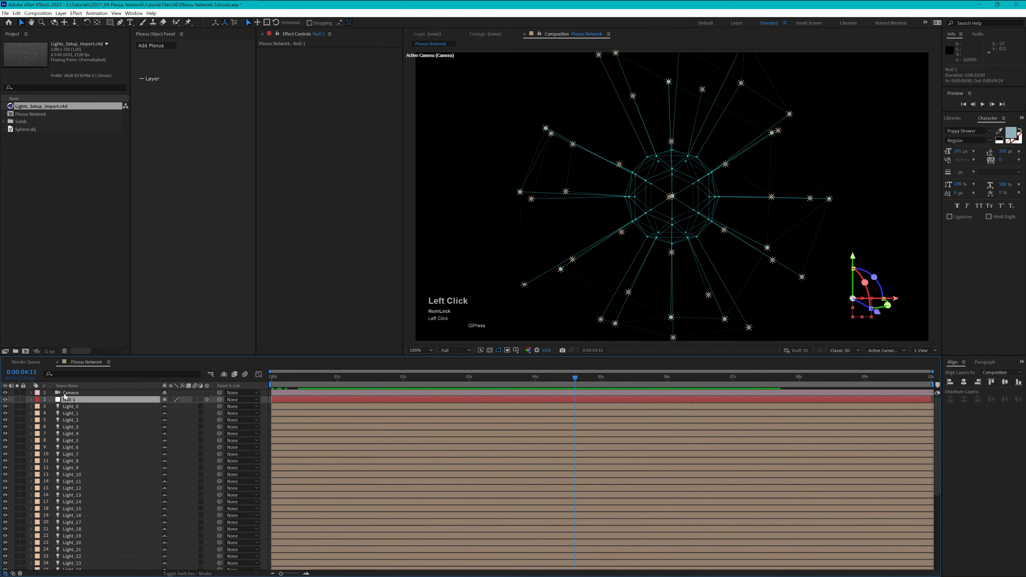
Rename the new null layer as "Lights Control".
key("Return")
type("Light")
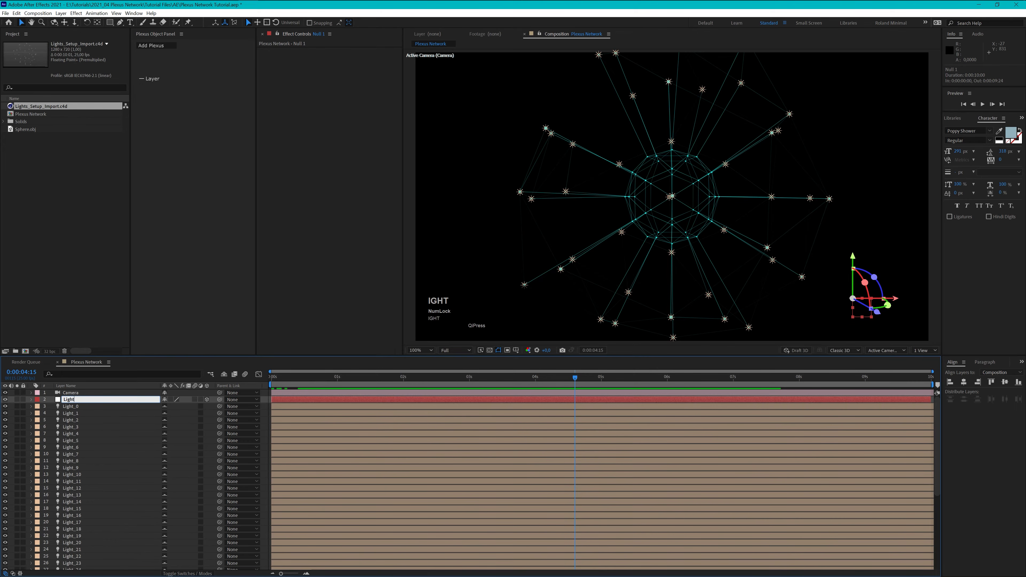
type("s Control")
key("Return")
Try parenting Light_0 through Light_41 to the null, and undo back to before the null was renamed.
left_click(75, 407)
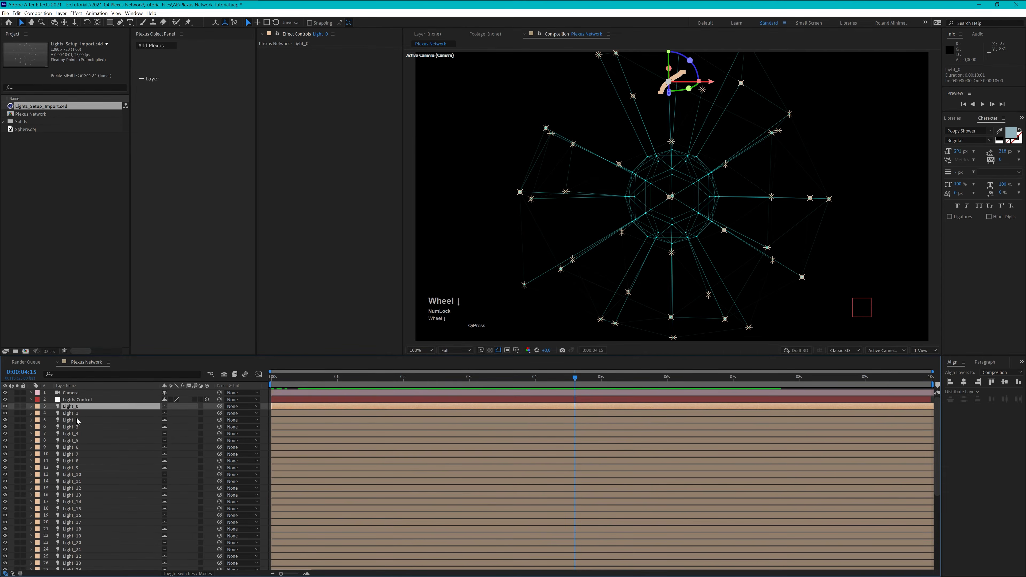
scroll(76, 453, "down", 5)
left_click(84, 553, "shift")
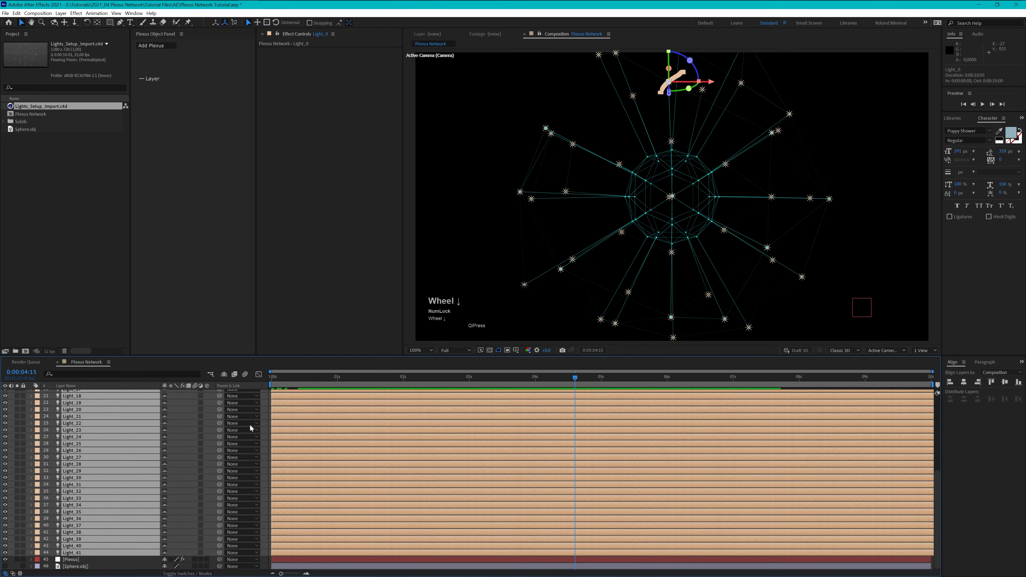
scroll(249, 425, "up", 5)
left_click_drag(220, 407, 86, 400)
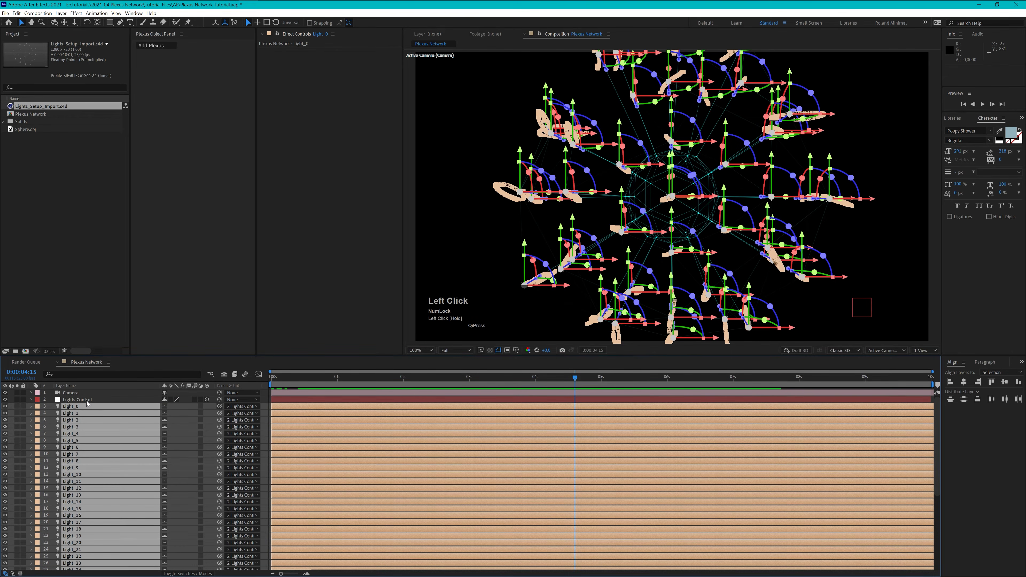
key("ctrl+z")
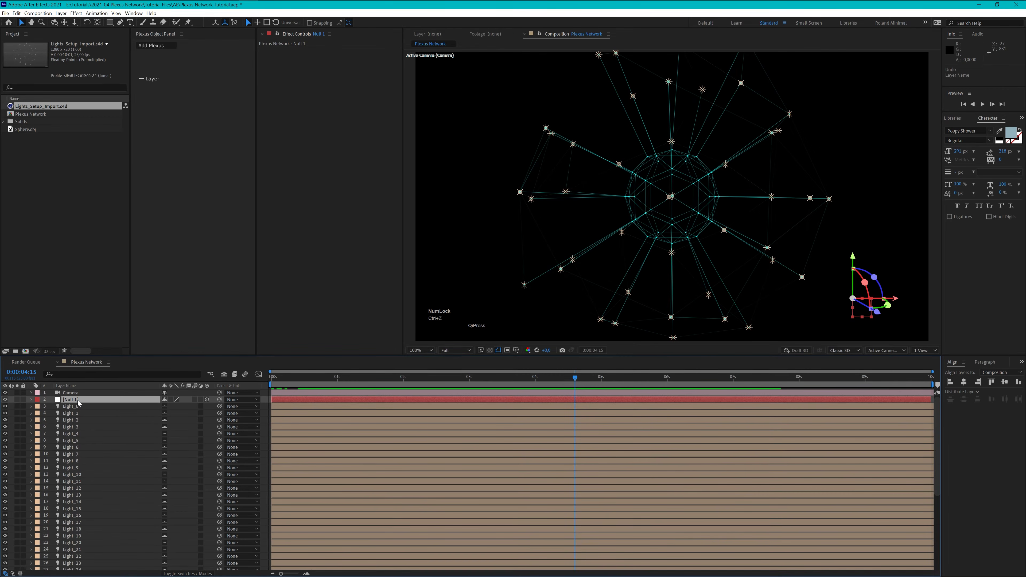
Reveal the null's Position and set its X and Y values to 0.
left_click(78, 400)
key("p")
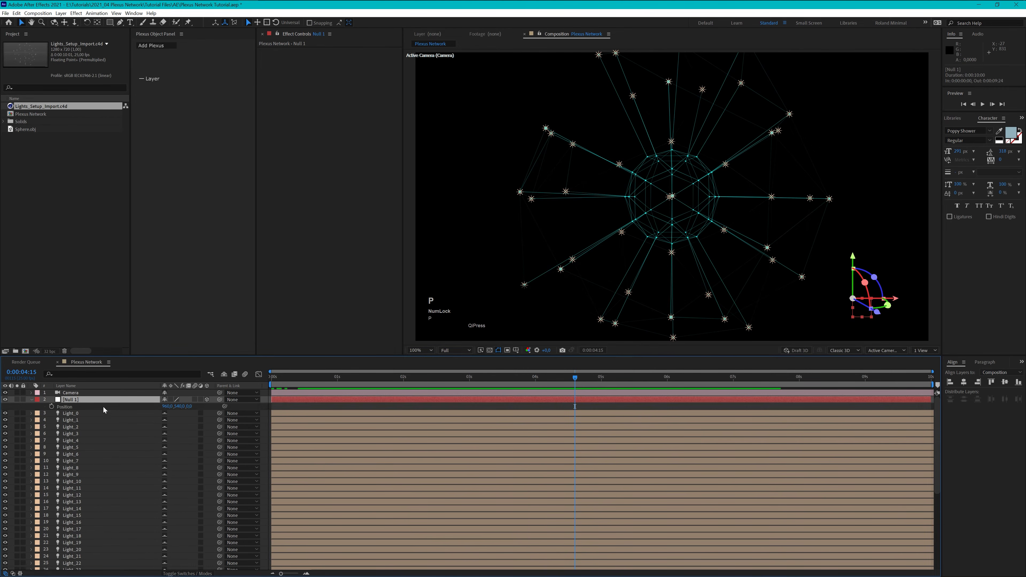
left_click(165, 408)
type("0")
key("Tab")
type("0")
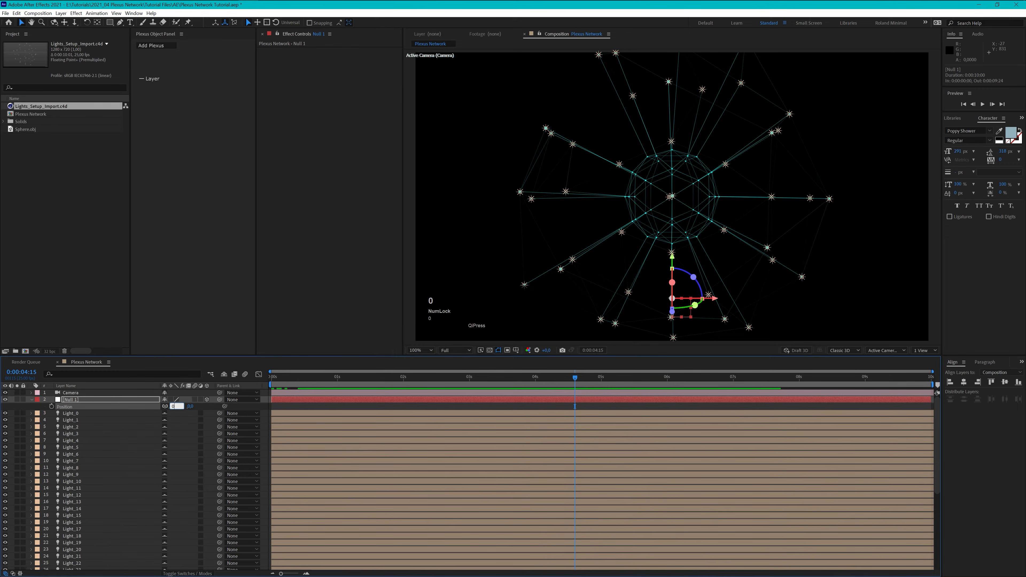
key("Return")
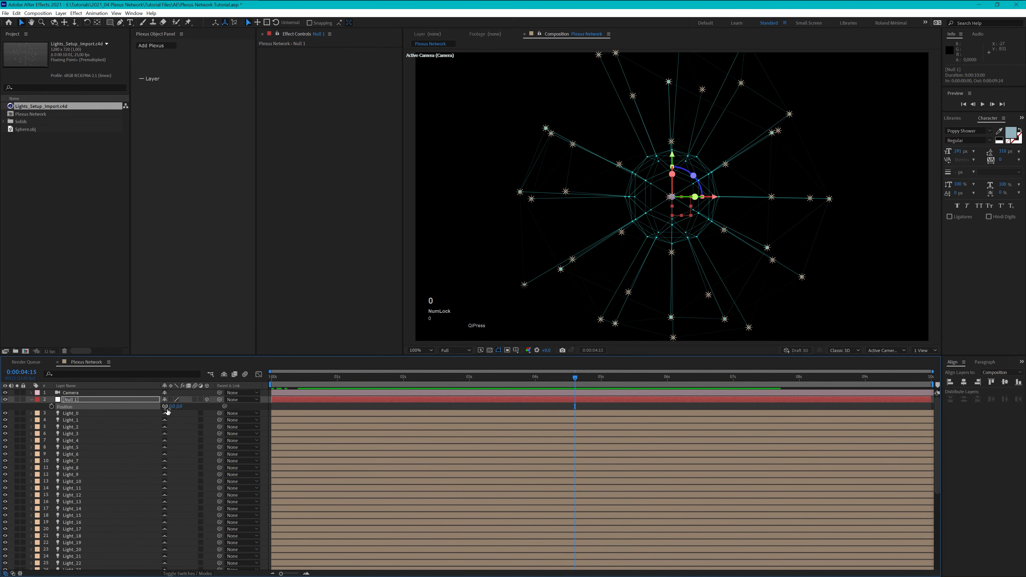
Parent all light layers, Light_0 through Light_41, to the Null 1 layer.
left_click(84, 414)
scroll(110, 445, "down", 7)
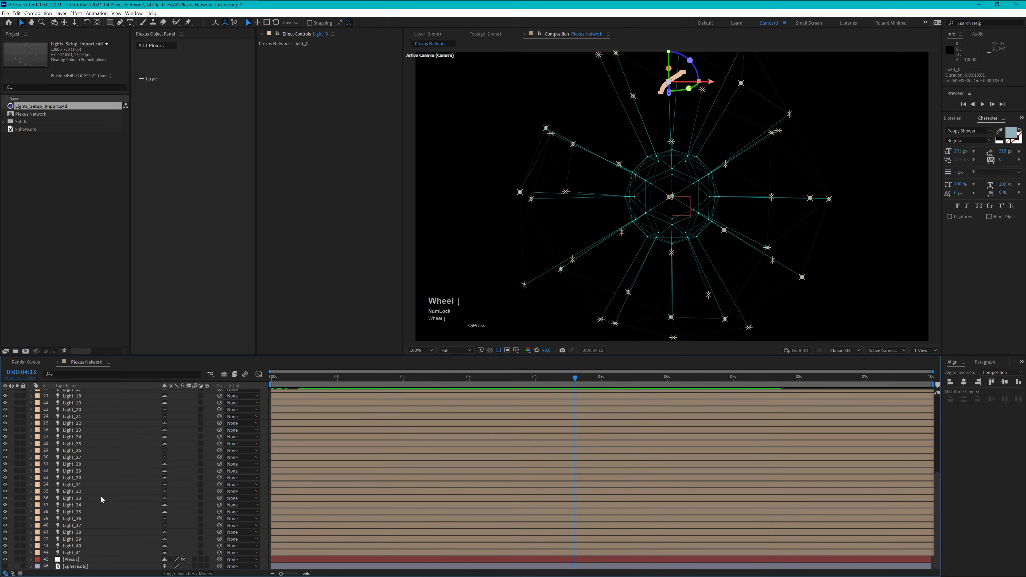
left_click(84, 553, "shift")
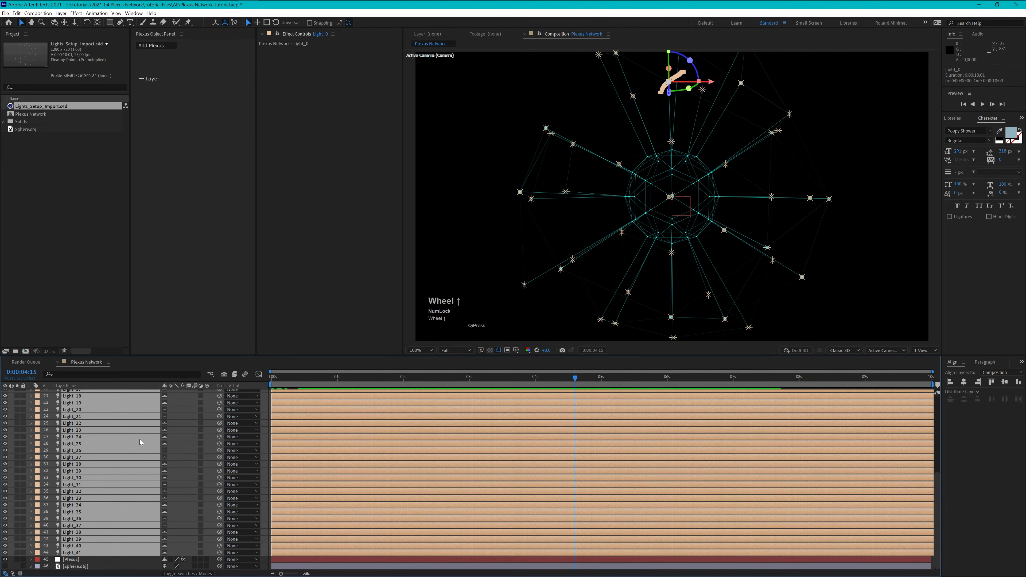
scroll(138, 436, "up", 7)
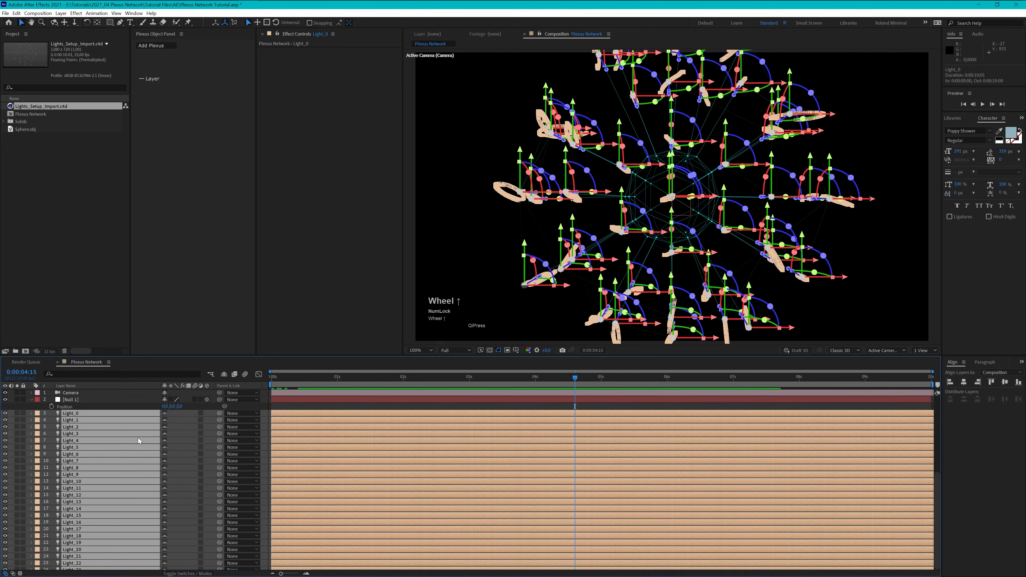
left_click(238, 414)
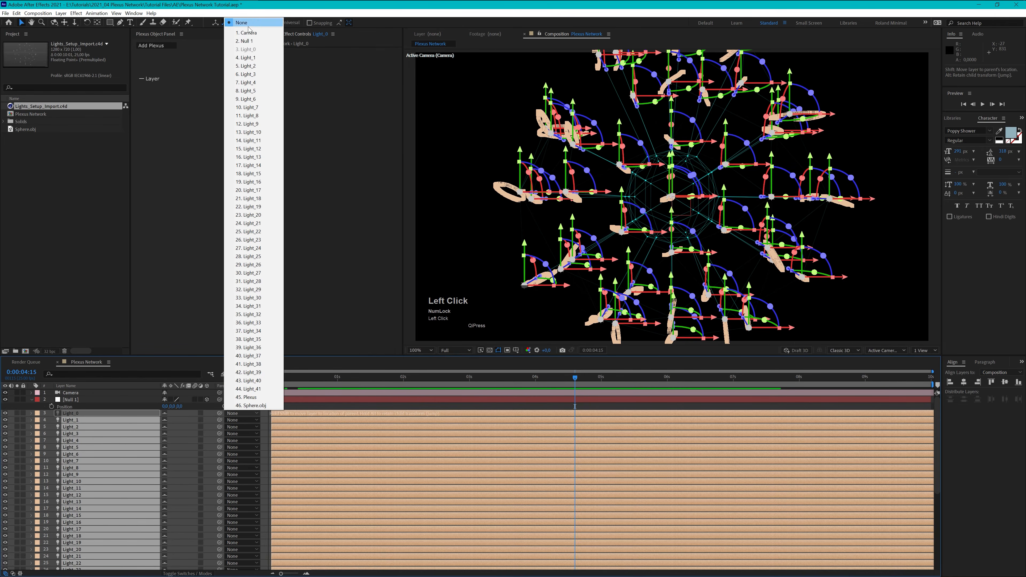
left_click(246, 41)
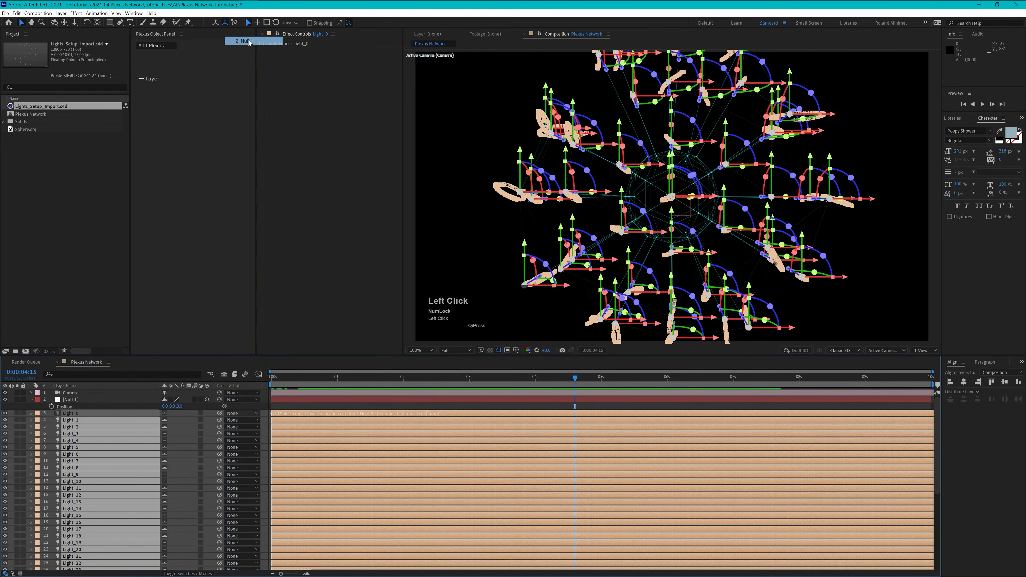
Rename the null layer as "Light Control" and hide the shy light layers in the timeline.
left_click(76, 399)
key("Return")
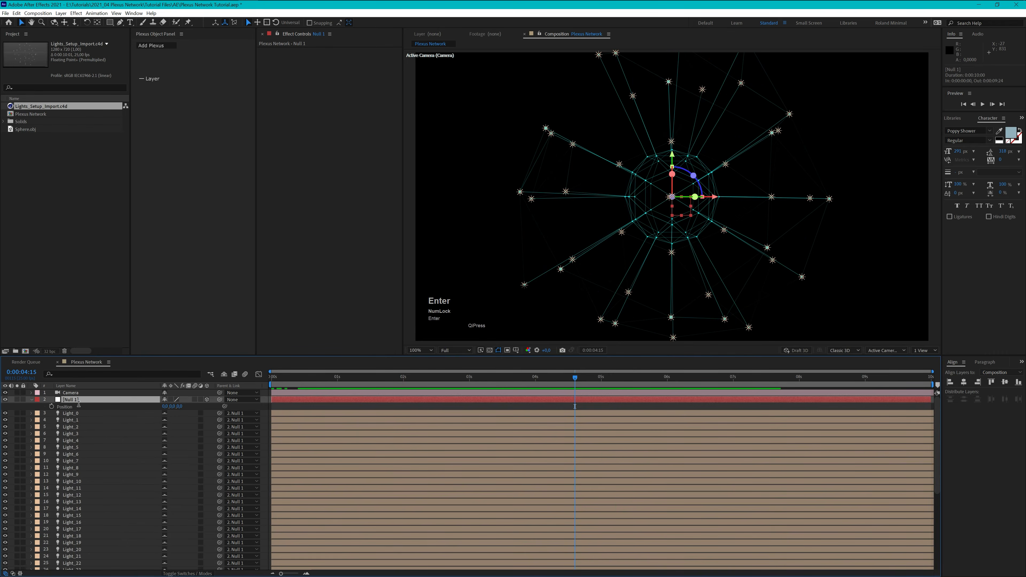
type("Light Control")
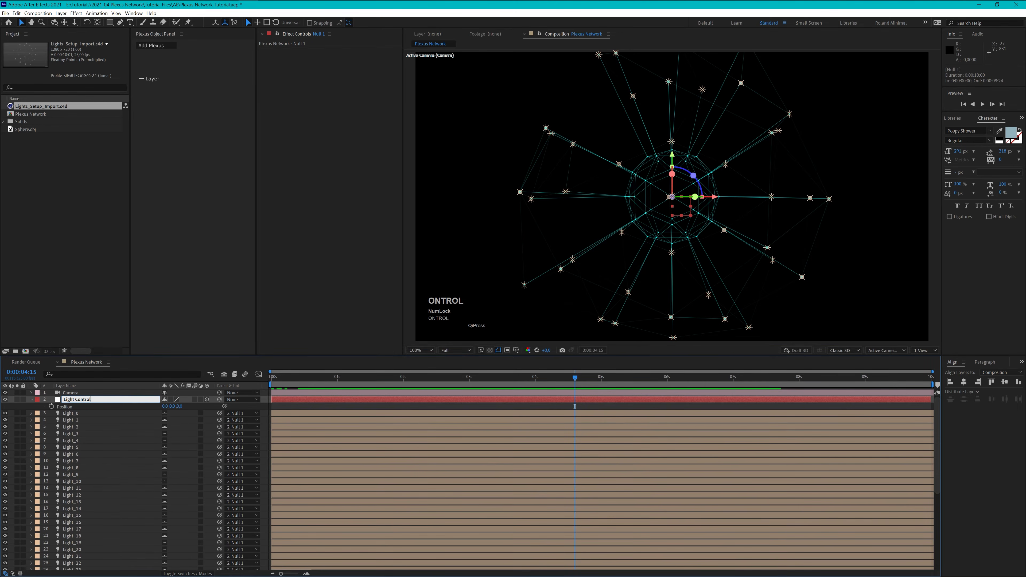
key("Return")
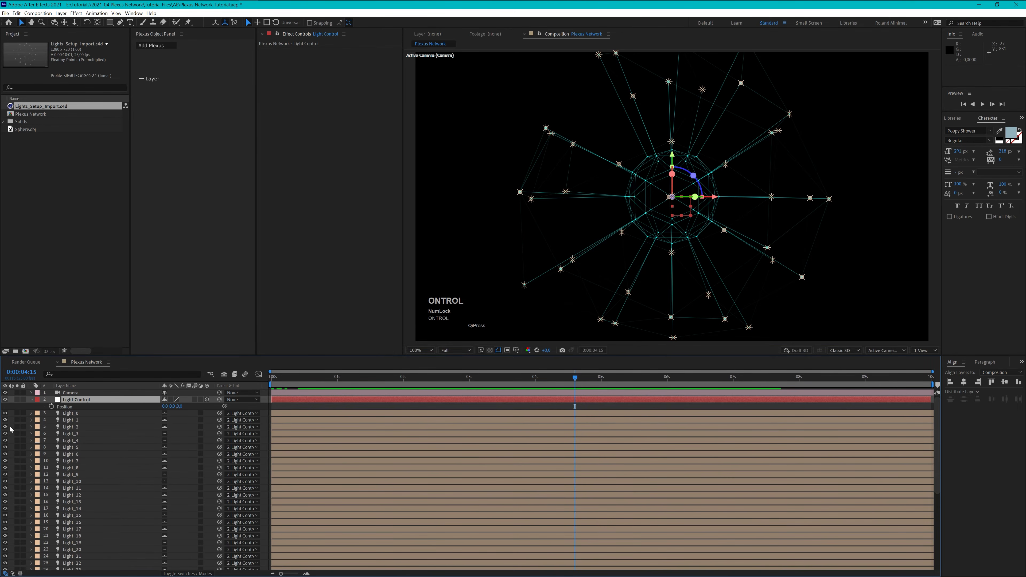
left_click(223, 375)
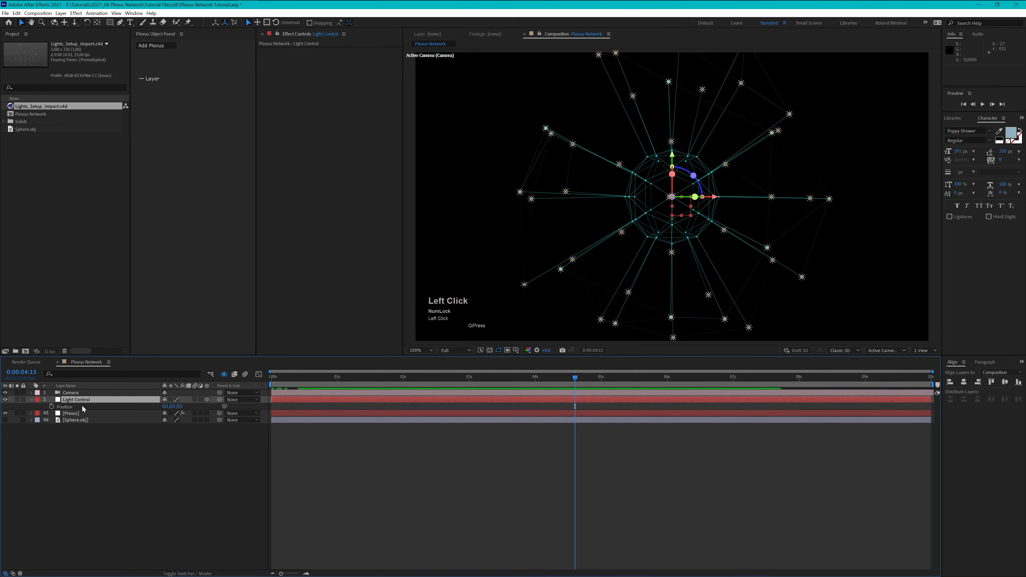
Link the Plexus OBJ Object's Y Rotate to the Light Control null's Y Rotation with an expression, and collapse the Plexus layer.
left_click(82, 405)
key("r")
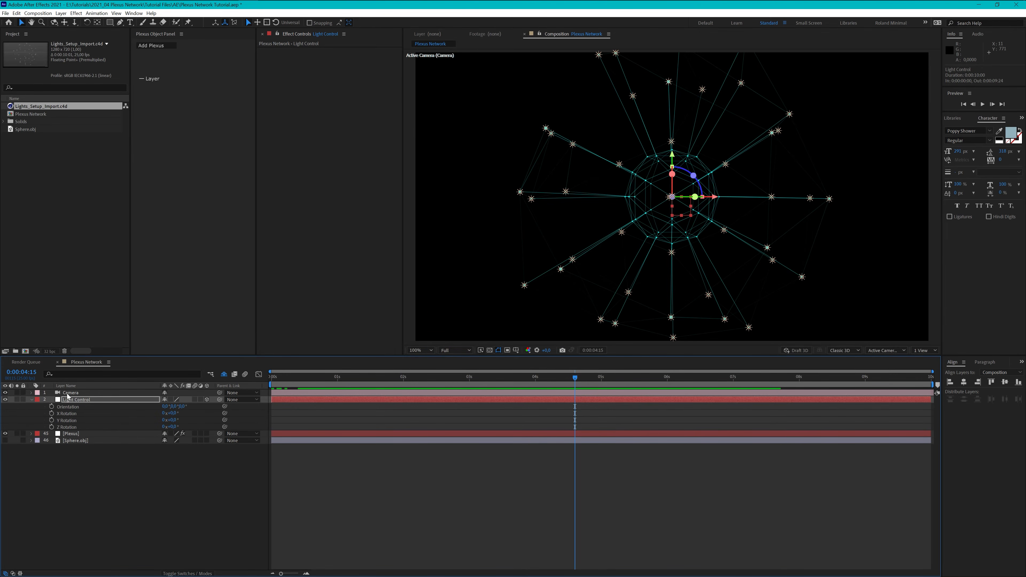
left_click(84, 434)
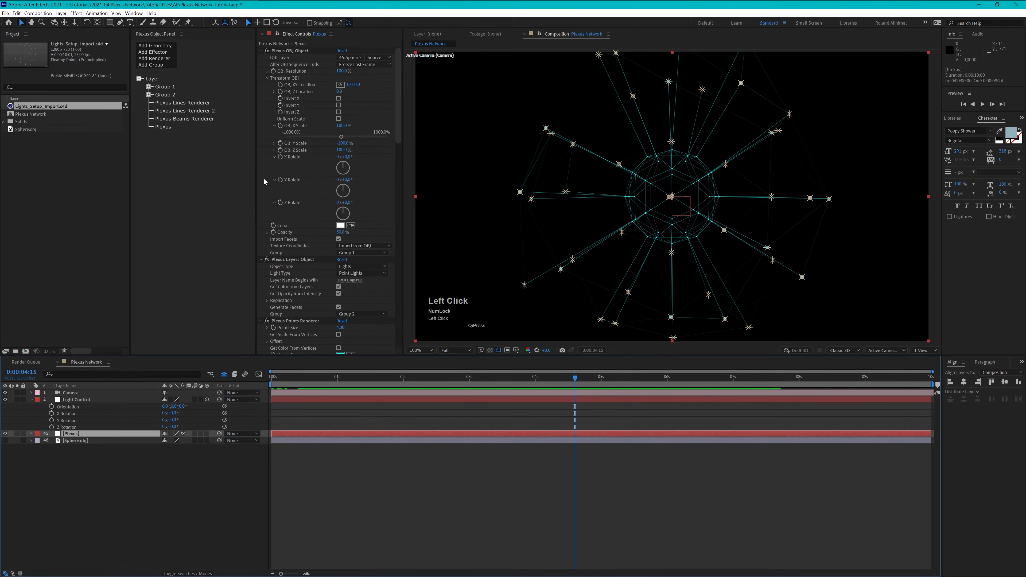
left_click(280, 179, "alt")
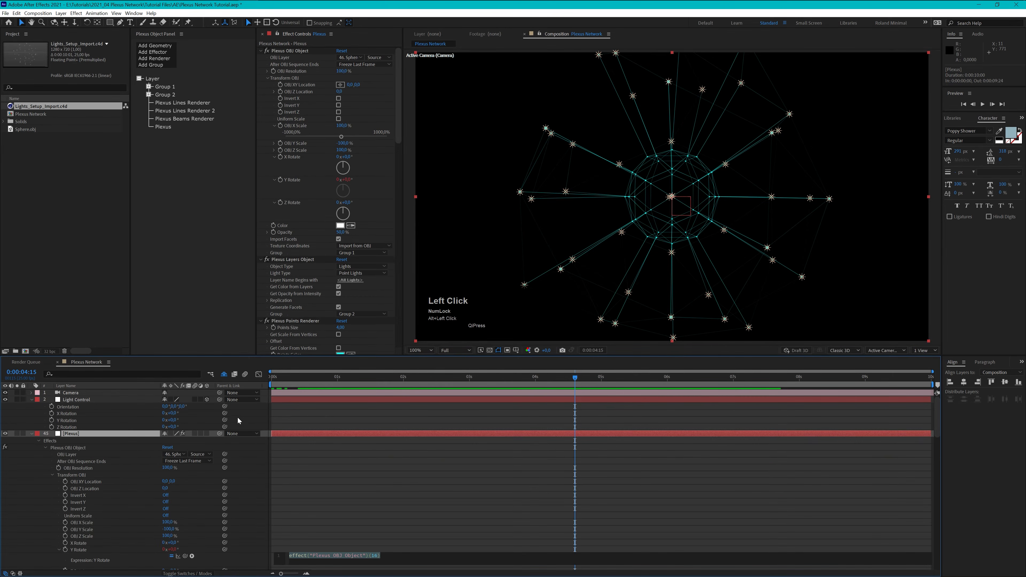
left_click_drag(186, 556, 70, 423)
left_click(44, 479)
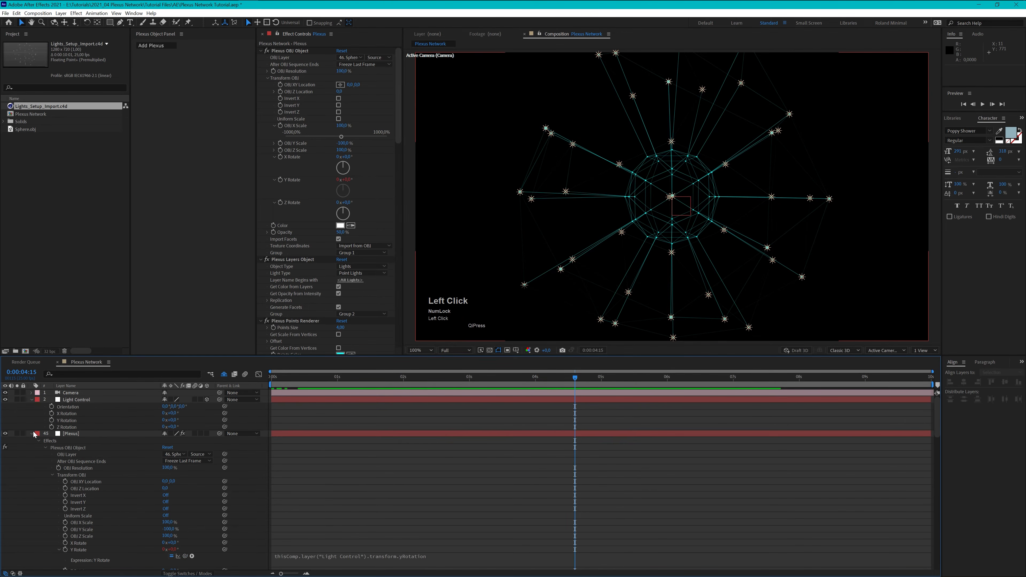
left_click(31, 433)
Turn the Light Control null's Y Rotation to test the link, try an OBJ Z Scale of -100%, and undo the scale change.
left_click_drag(176, 424, 209, 425)
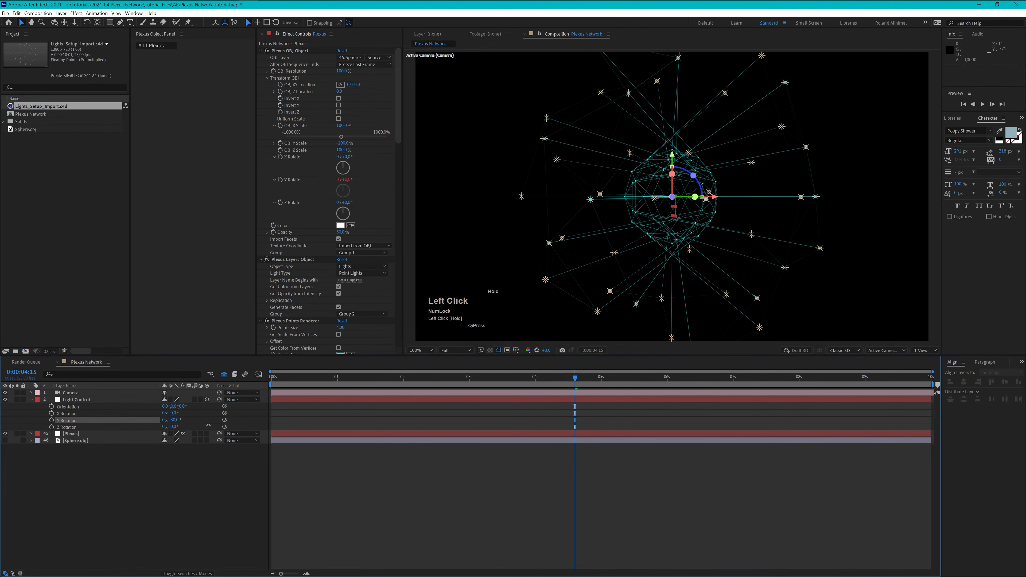
left_click(92, 435)
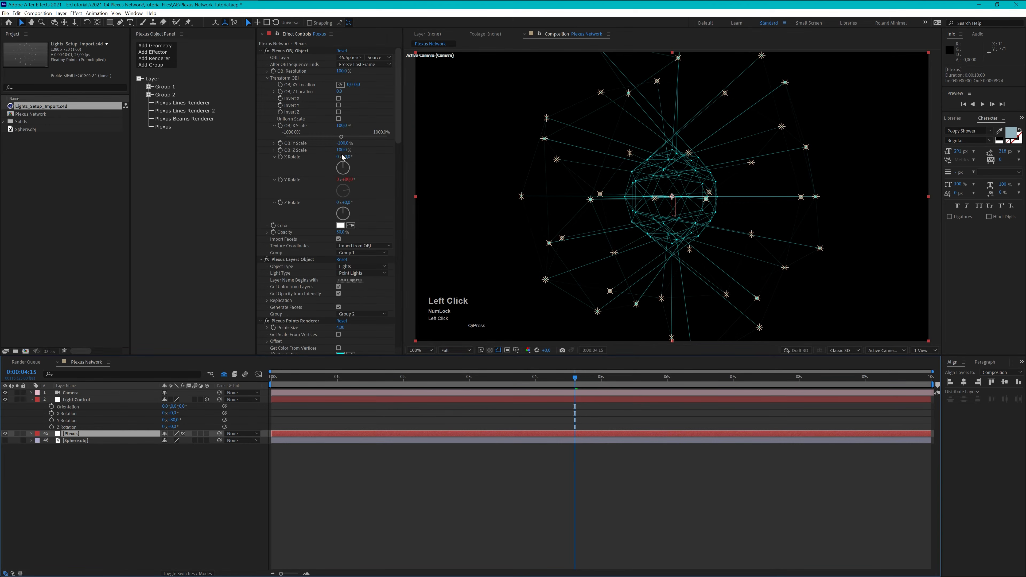
left_click(344, 150)
type("-")
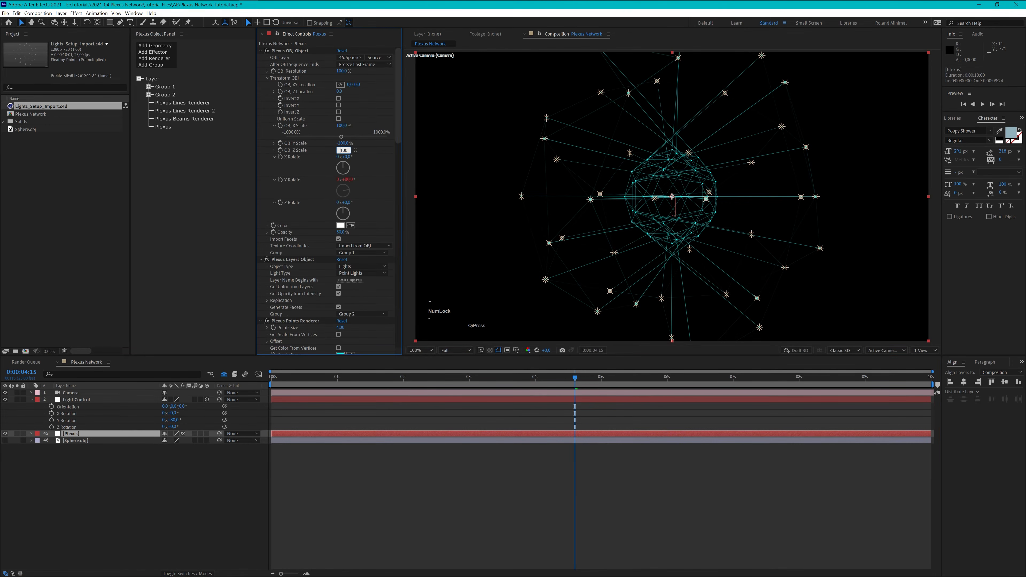
key("Return")
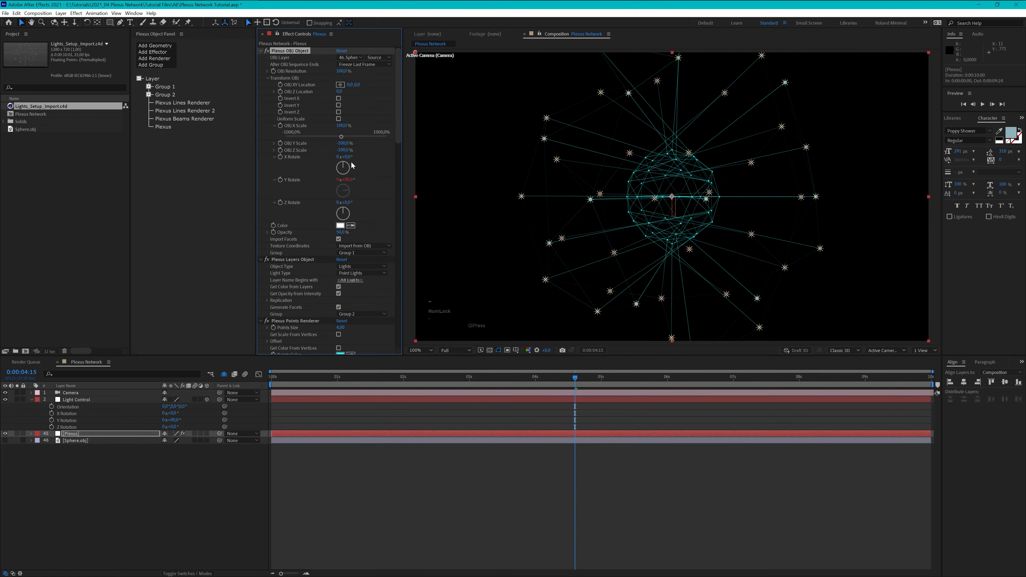
key("ctrl+z")
Set the Plexus OBJ Object's OBJ X Scale to -100% and scrub the timeline back to about 0:00:01:13.
left_click(343, 125)
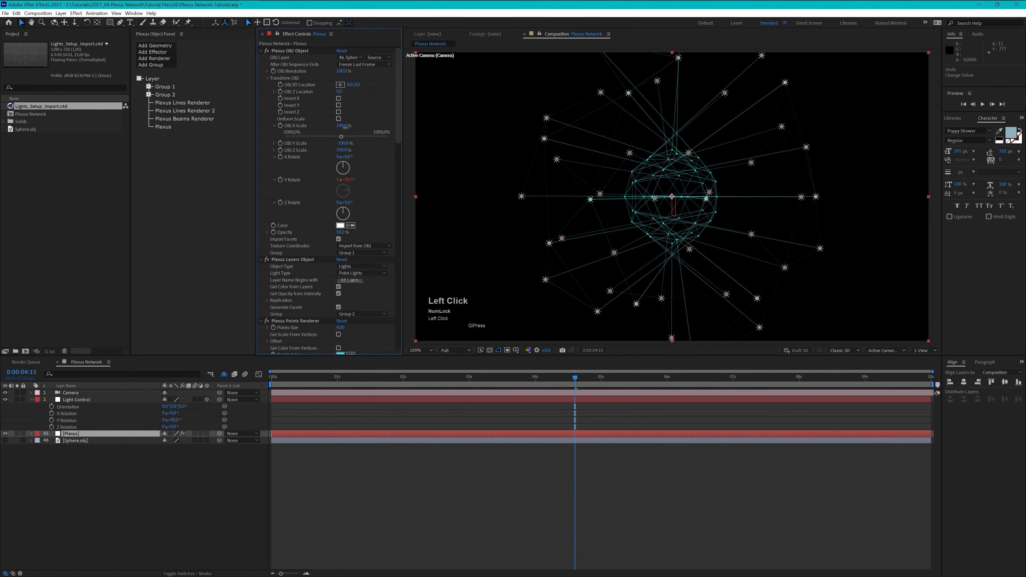
type("-100")
key("Return")
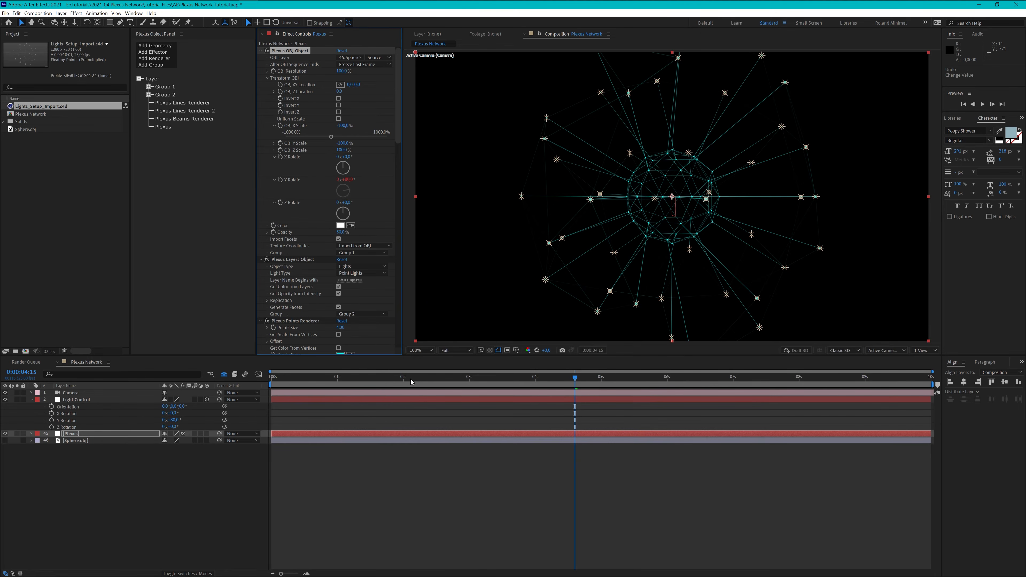
left_click_drag(410, 379, 372, 389)
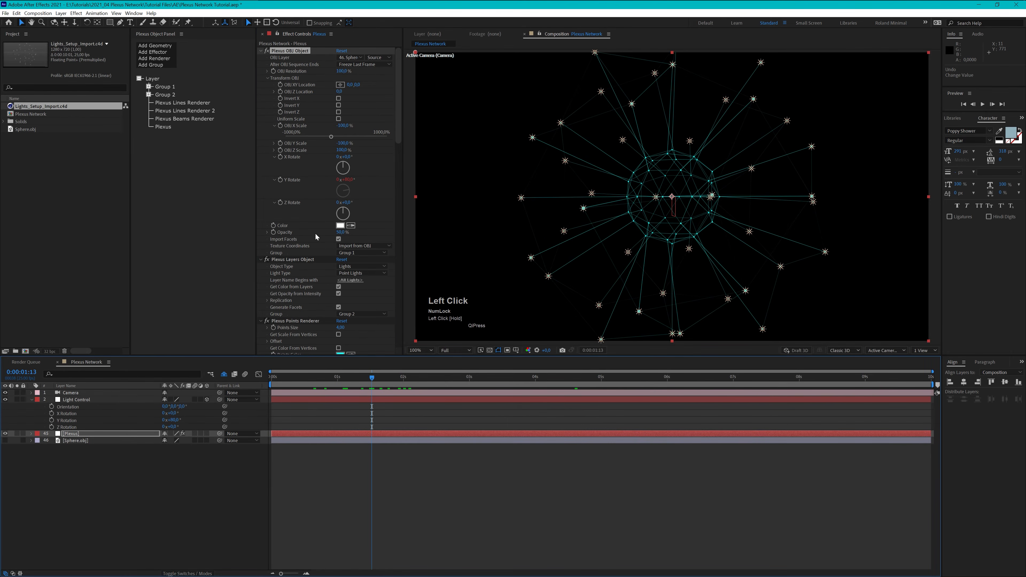
Try an OBJ Z Scale of -100% with the Light Control null's Y Rotation turned, and undo both the scale and rotation changes.
left_click_drag(172, 420, 206, 420)
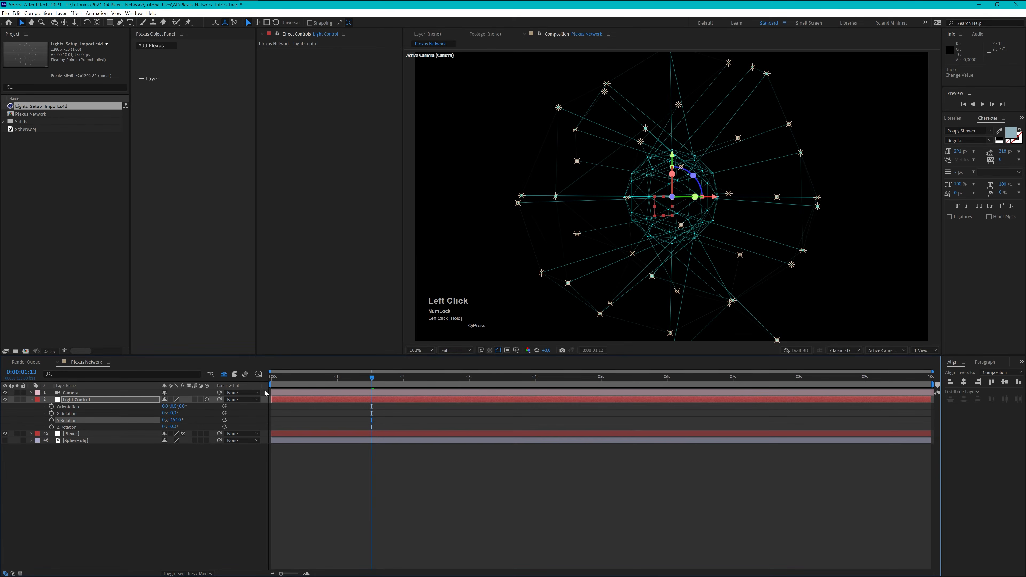
left_click(96, 434)
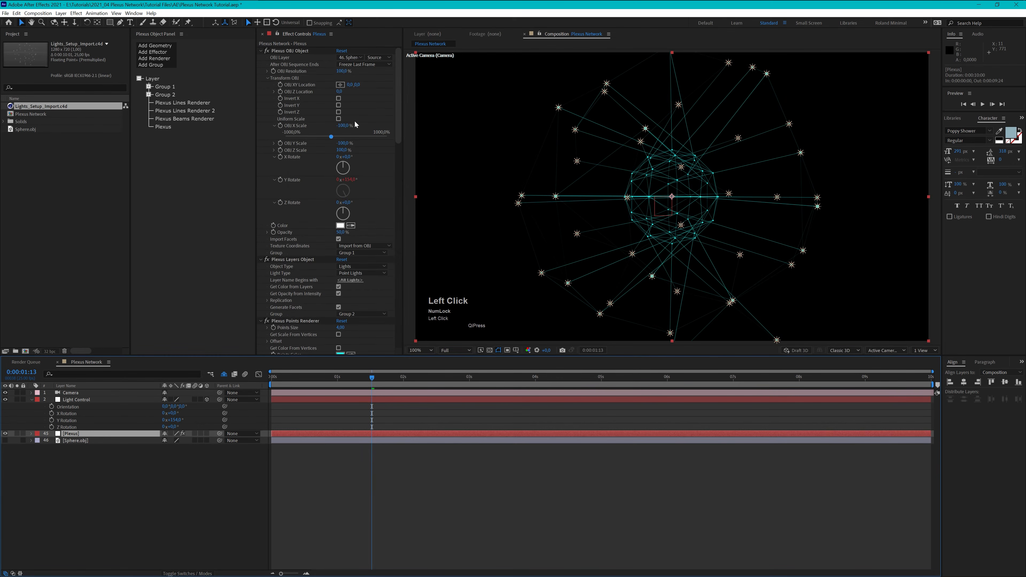
left_click(343, 149)
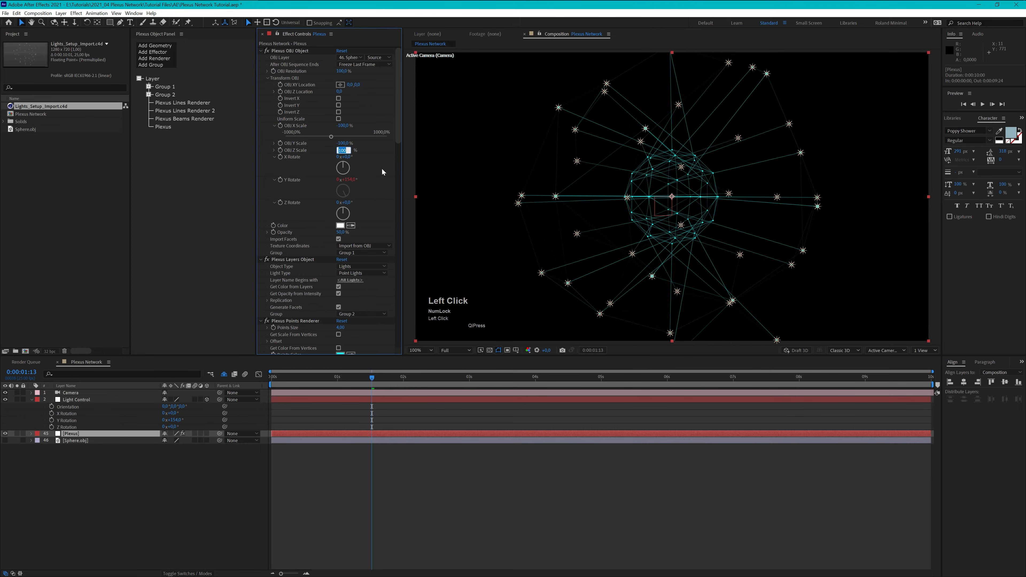
type("-100")
key("Return")
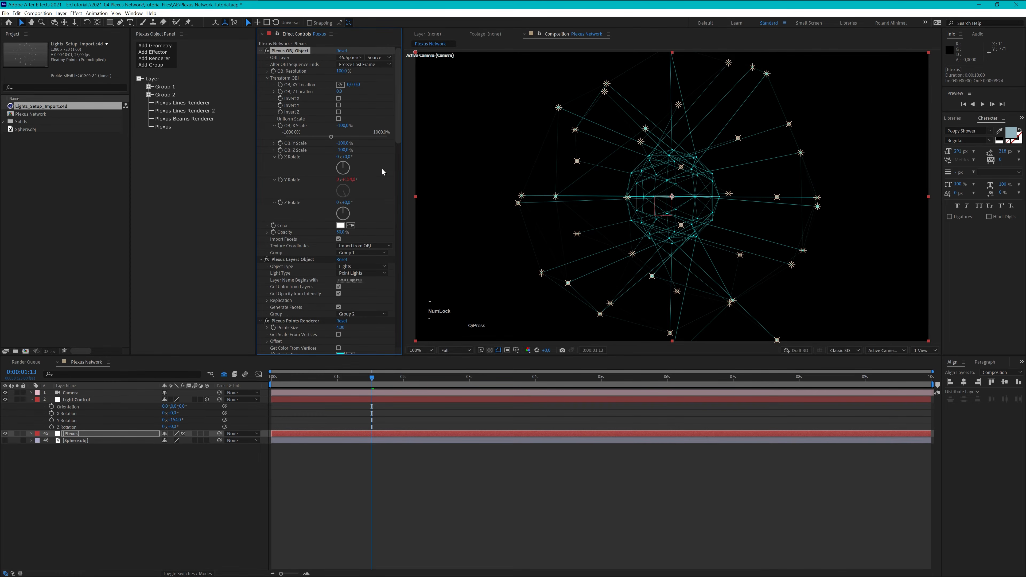
key("ctrl+z")
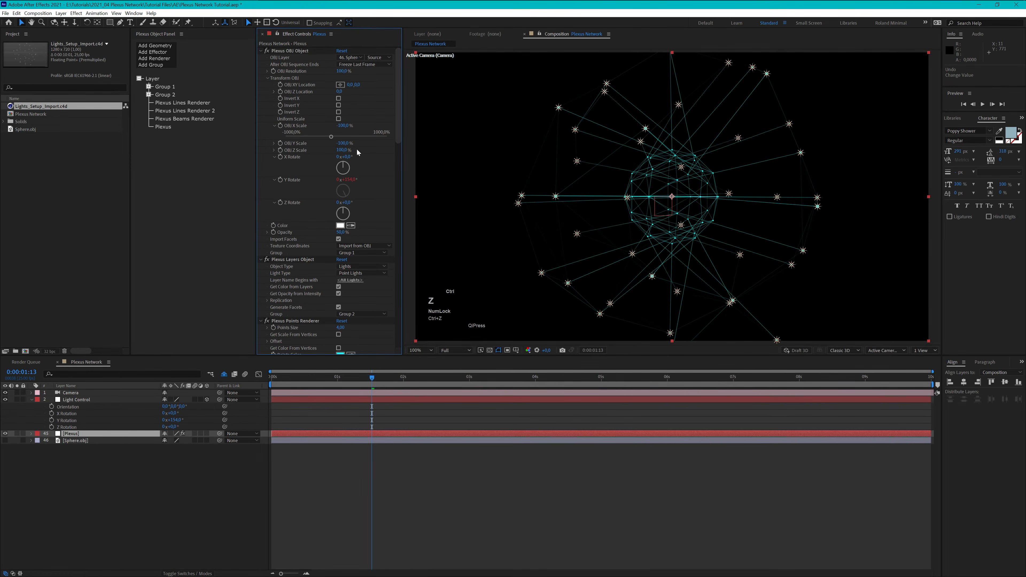
key("ctrl+z")
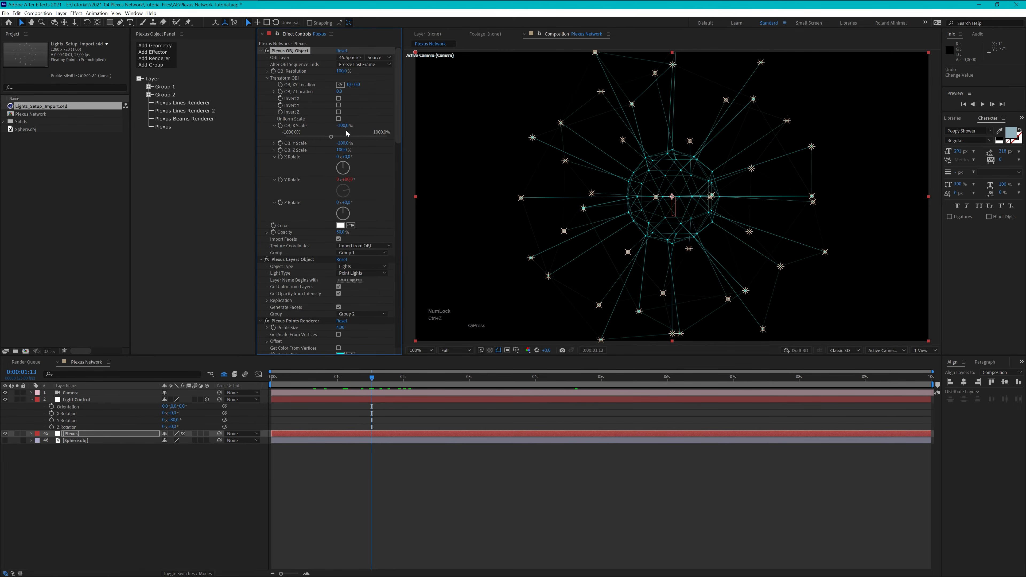
Turn the Light Control null's Y Rotation and set the Plexus OBJ Object's OBJ X Scale to 100%.
left_click_drag(170, 420, 285, 144)
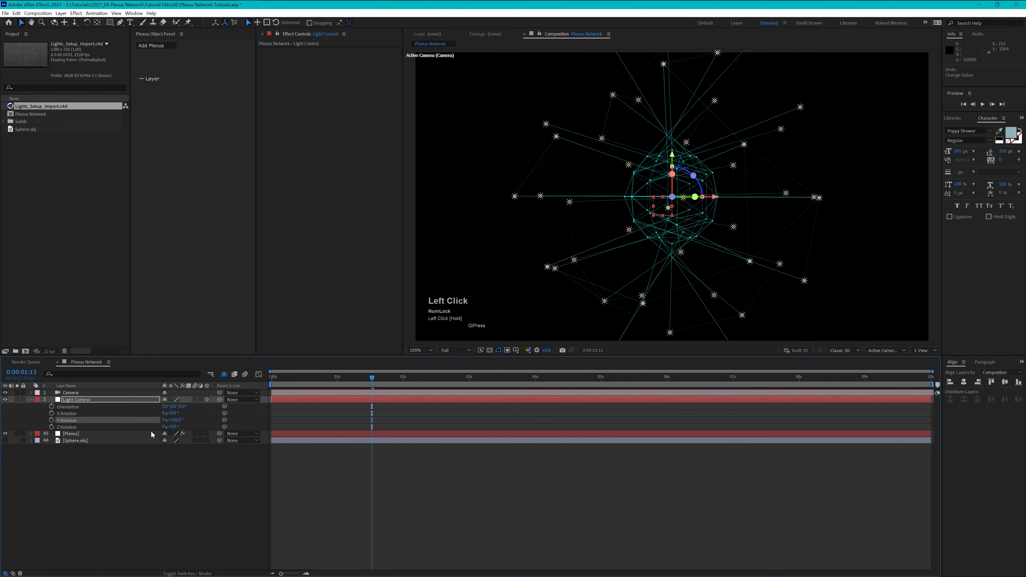
left_click(118, 400)
left_click(106, 434)
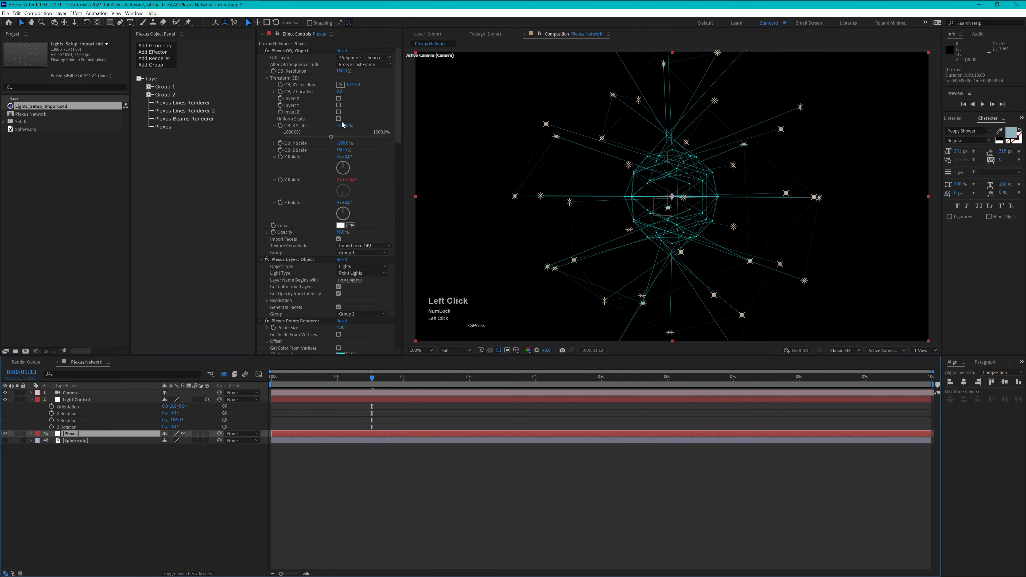
left_click(342, 126)
key("Home")
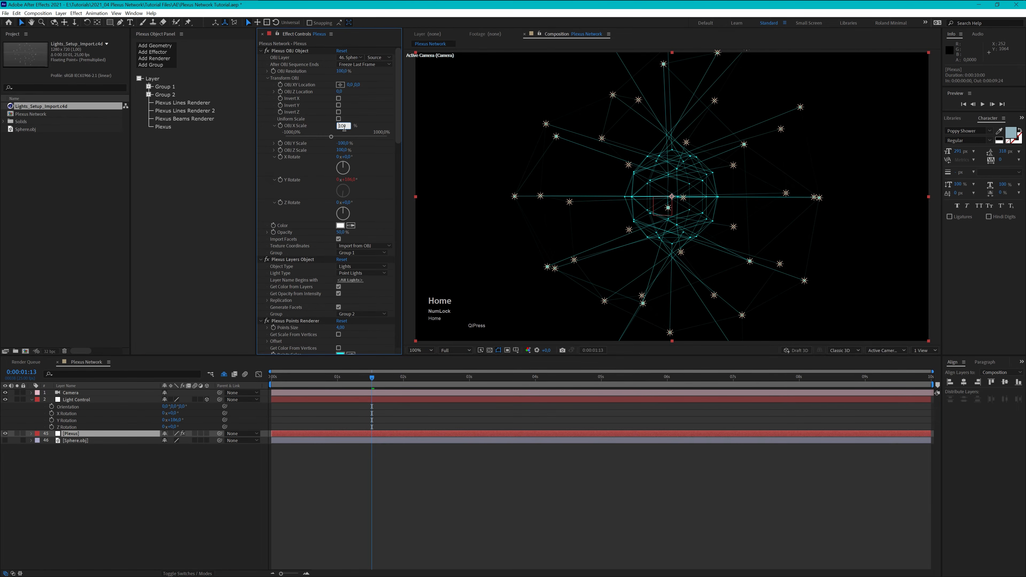
key("Return")
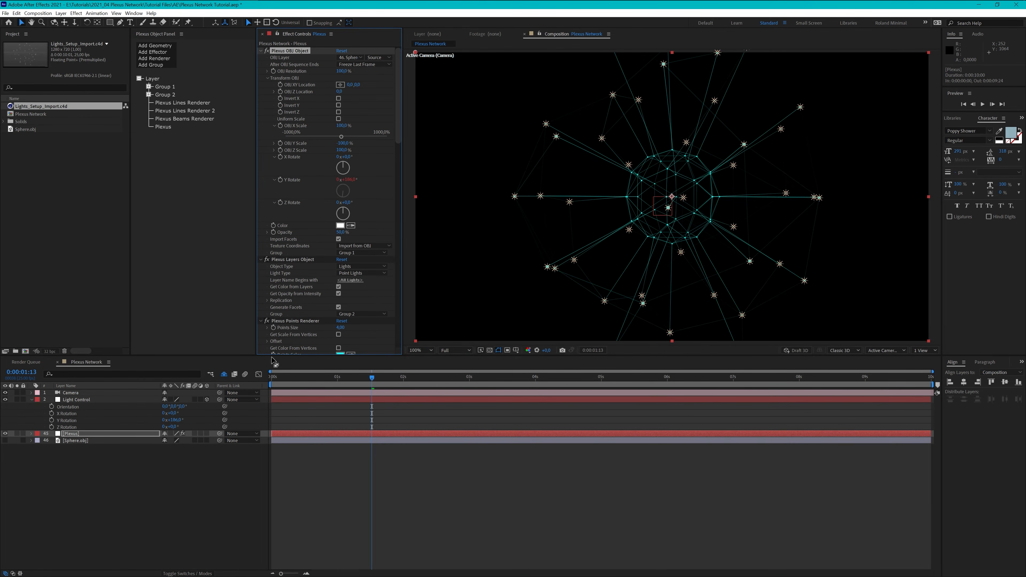
Turn the null's Y Rotation further, unlink the Light Control null's Scale proportions, and set its Z scale to -100%.
left_click_drag(169, 420, 192, 410)
left_click(94, 401)
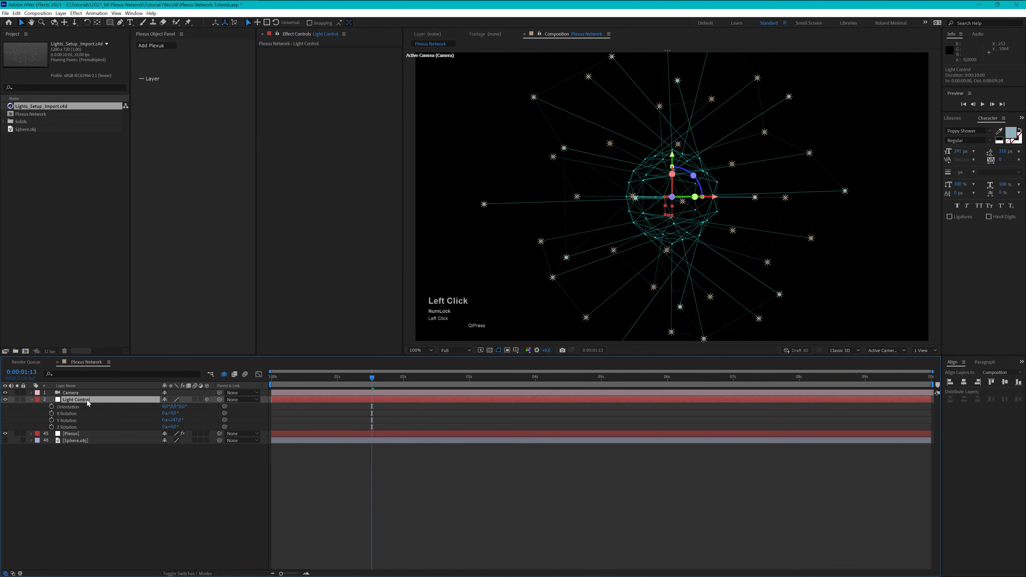
key("s")
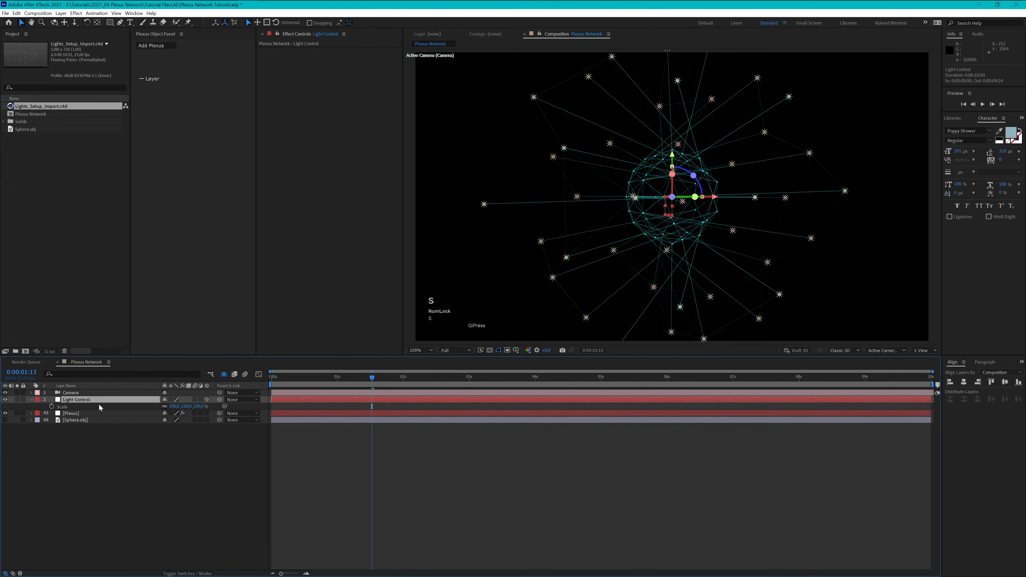
left_click(166, 408)
left_click(198, 407)
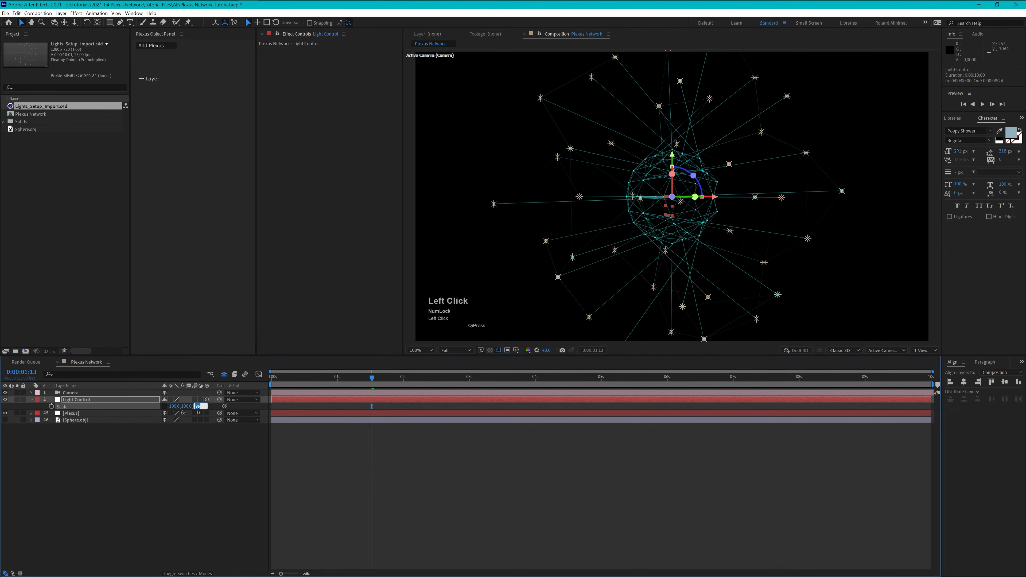
type("-100")
key("Return")
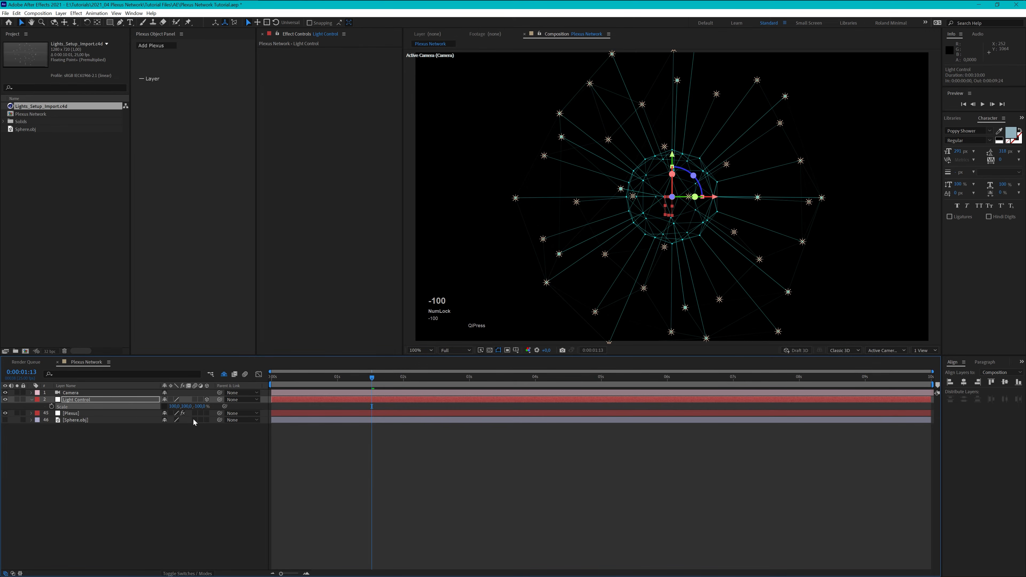
Turn the Light Control null's Y Rotation to check the beams against the sphere, and review the null's Scale proportions setting.
key("r")
left_click_drag(172, 420, 213, 420)
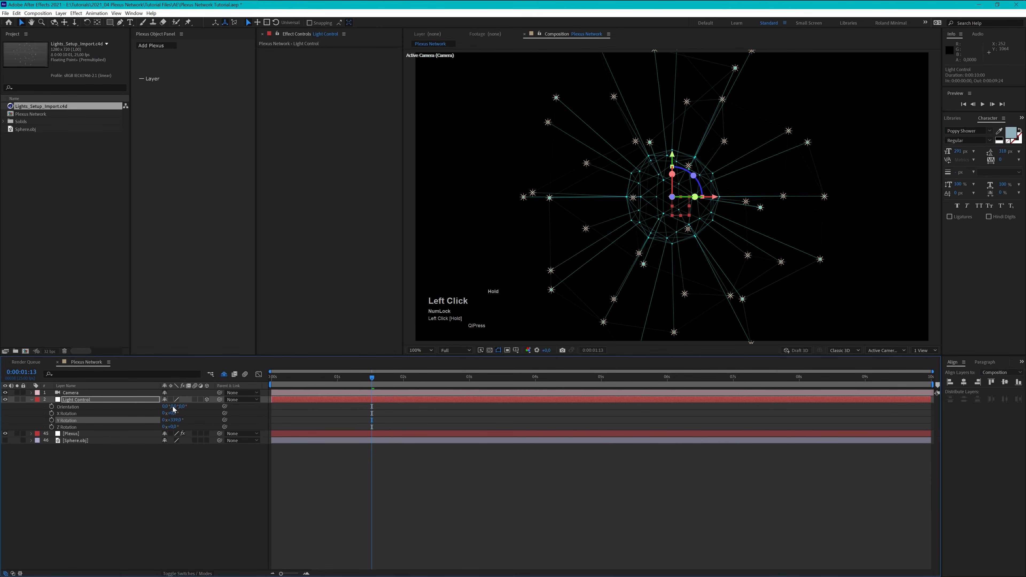
left_click(83, 400)
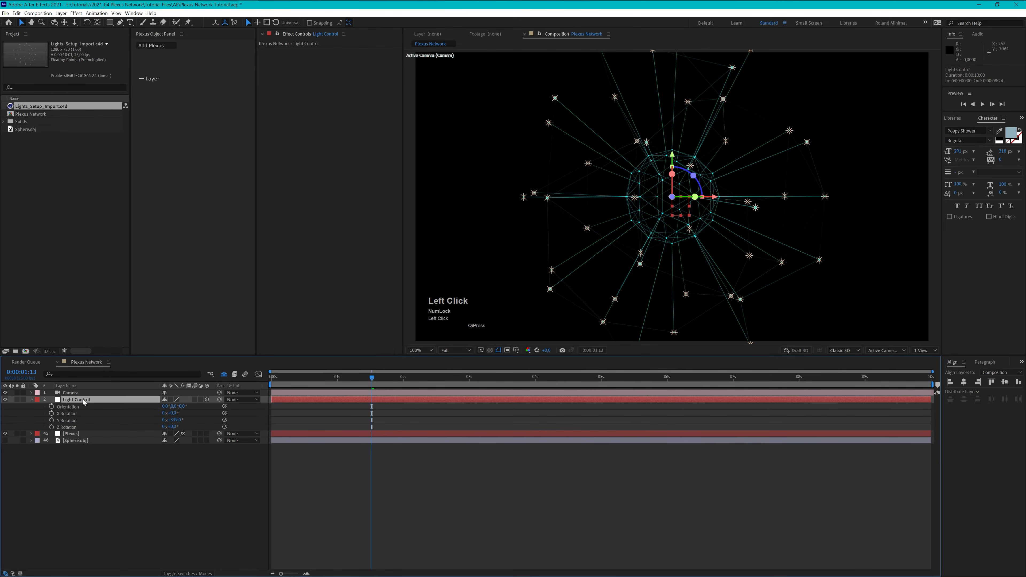
key("s")
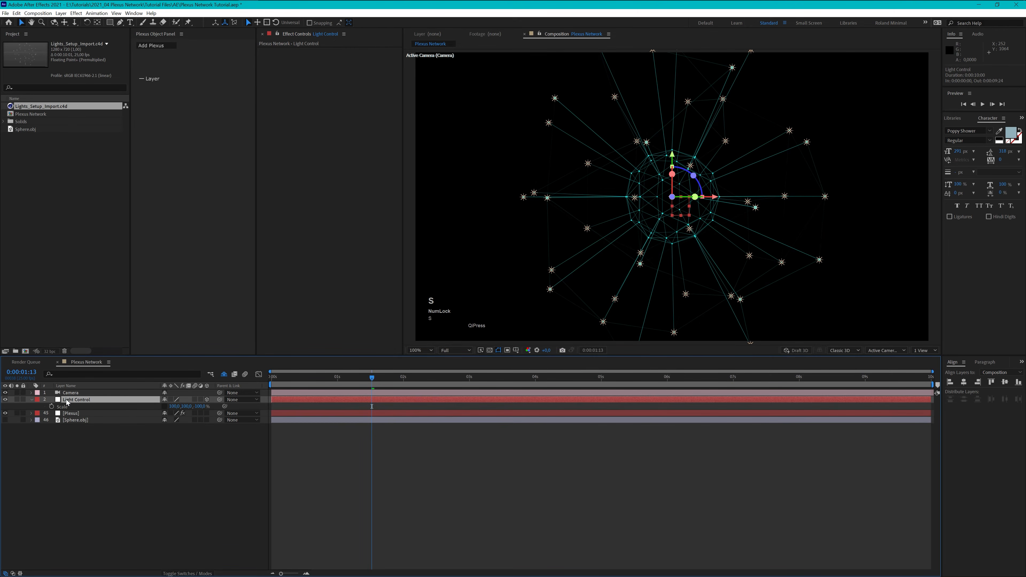
left_click(164, 407)
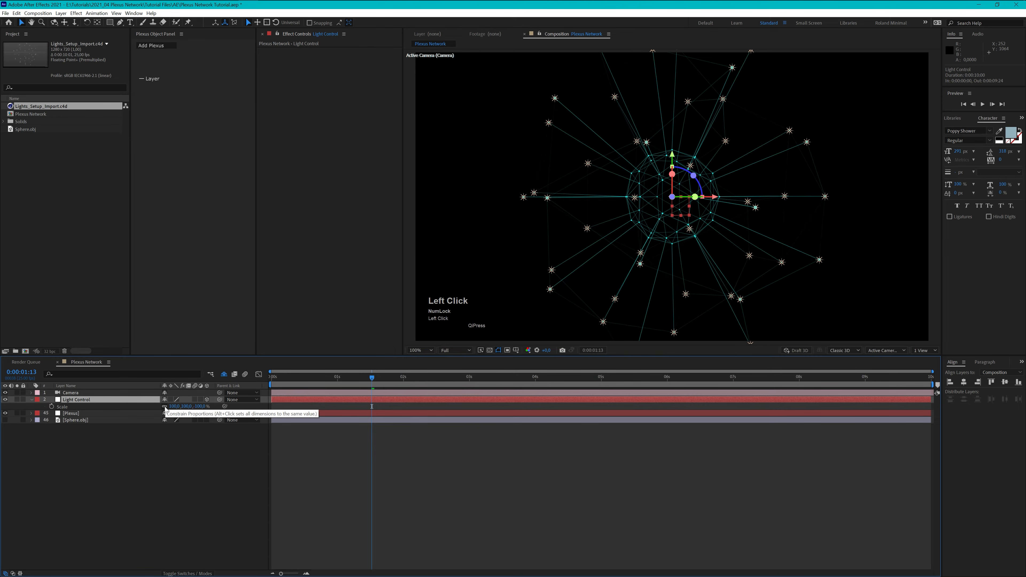
left_click(165, 407)
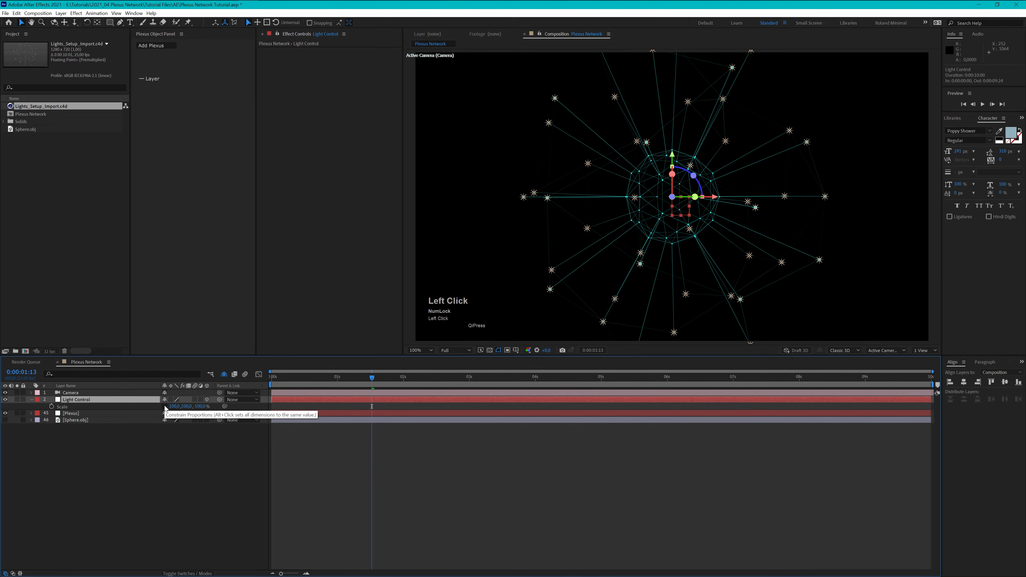
Review the Plexus OBJ Object's scale settings and turn the Light Control null's Y Rotation again to test the shared rotation.
left_click(81, 413)
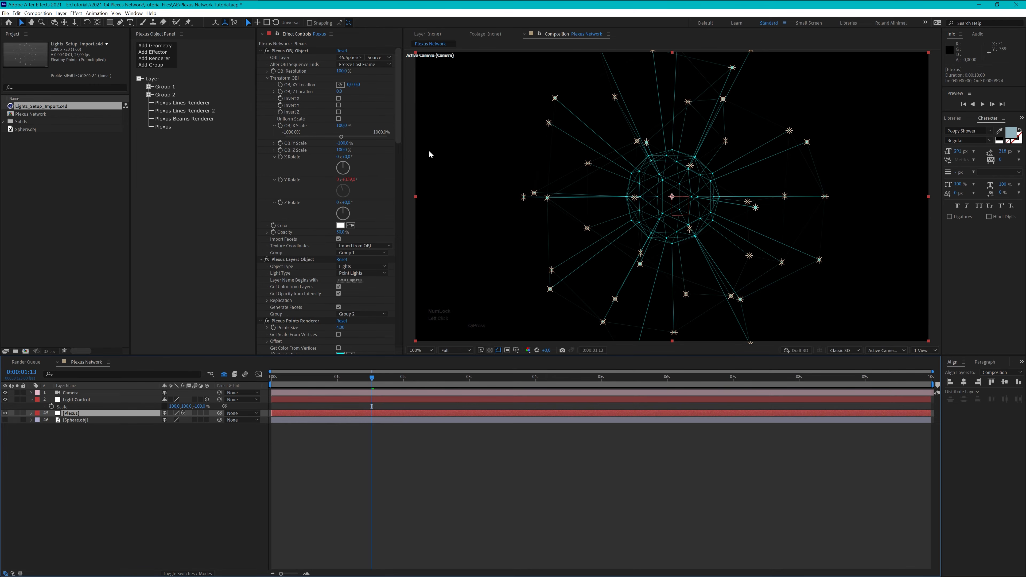
left_click(86, 400)
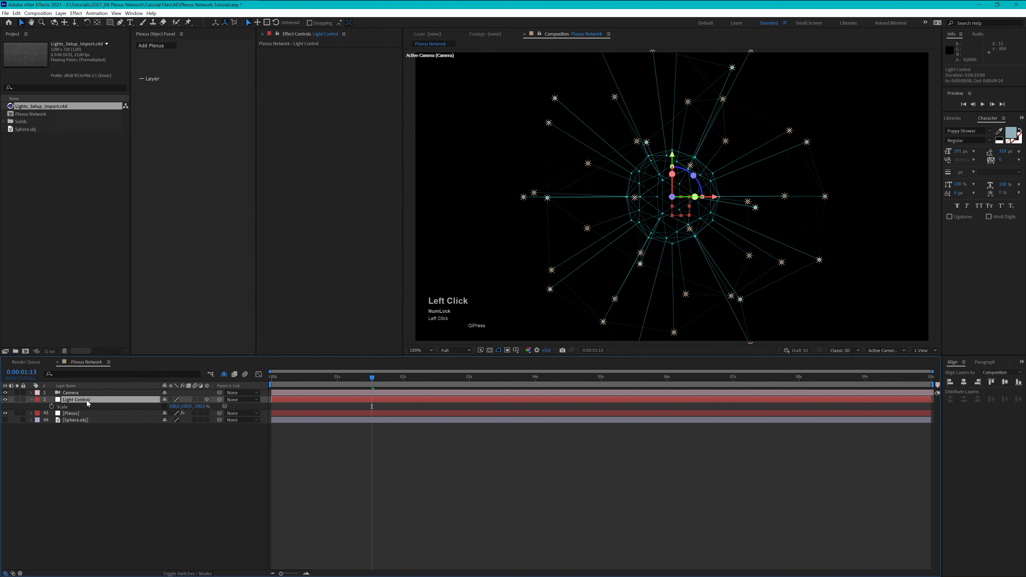
key("r")
left_click(180, 421)
mouse_move(180, 421)
left_mouse_down()
mouse_move(228, 423)
mouse_move(173, 423)
left_mouse_up()
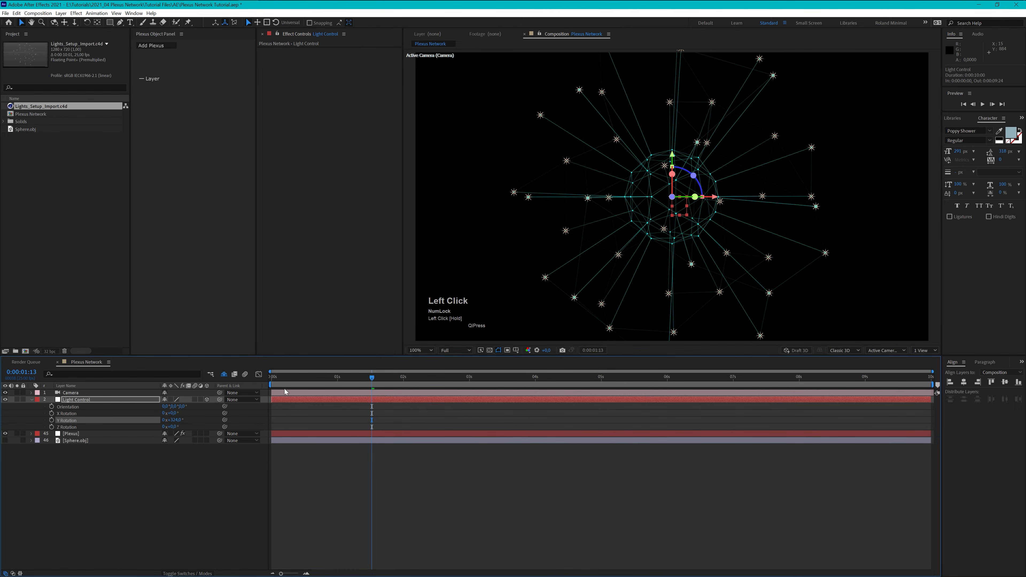
Add the expression time*35 to the Light Control null's Y Rotation at the start of the composition and preview the animation.
left_click_drag(272, 382, 248, 379)
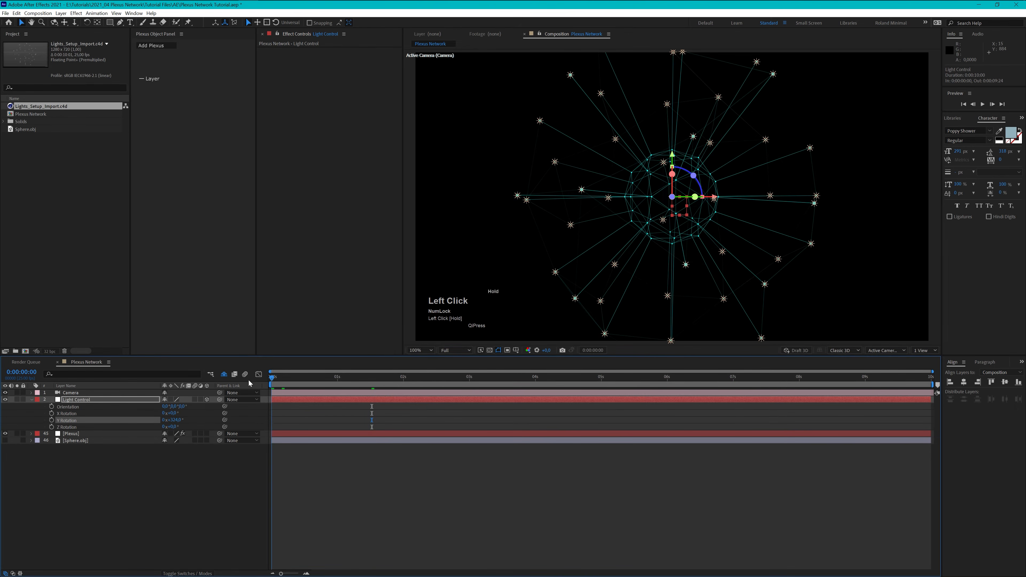
left_click(52, 422, "alt")
type("t")
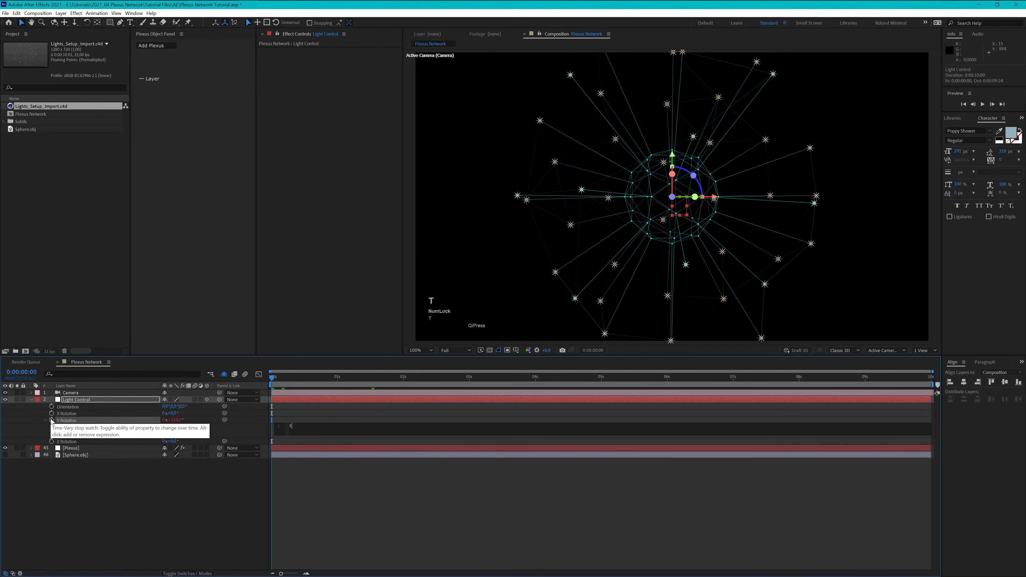
type("ime*35")
key("KP_Enter")
key("space")
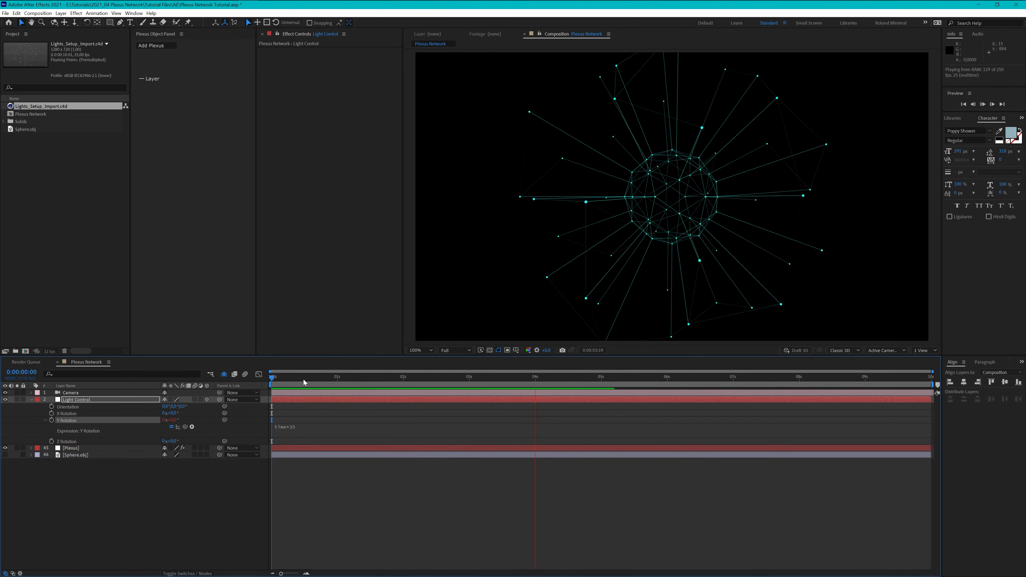
key("space")
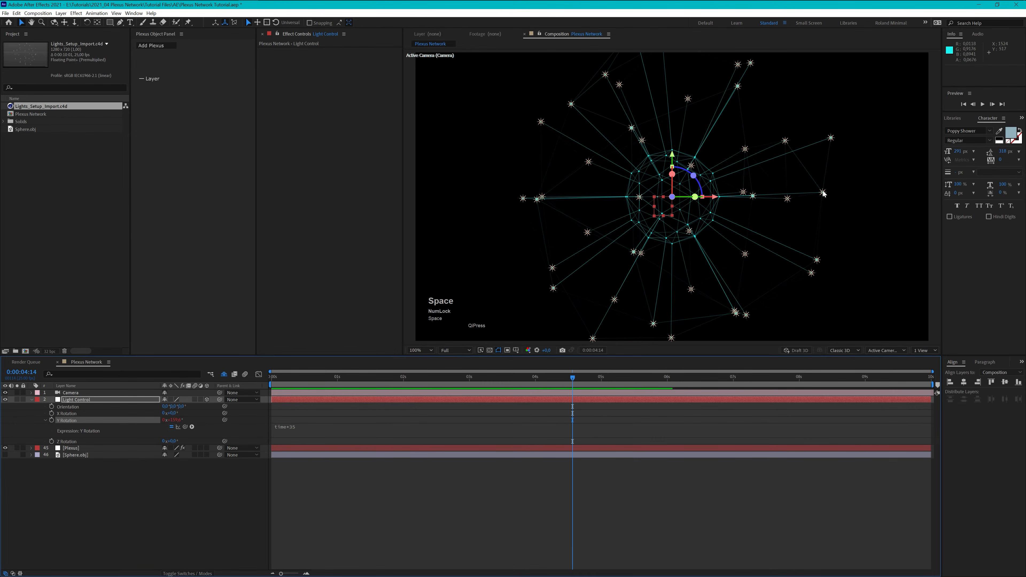
Add a Plexus Triangulation Renderer that draws triangles between Vertices of Only One Group, using Group 2.
left_click(823, 193)
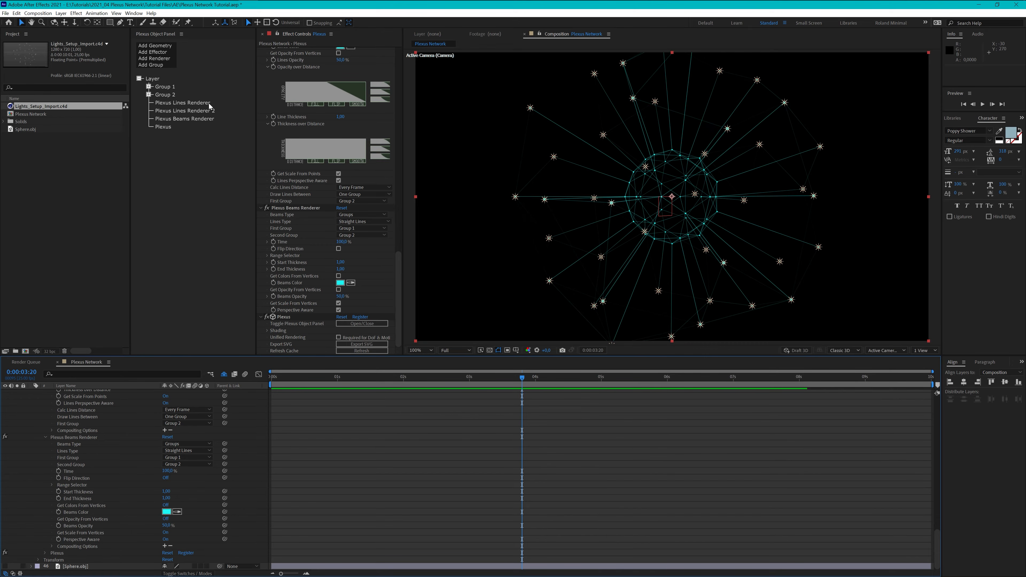
left_click(157, 59)
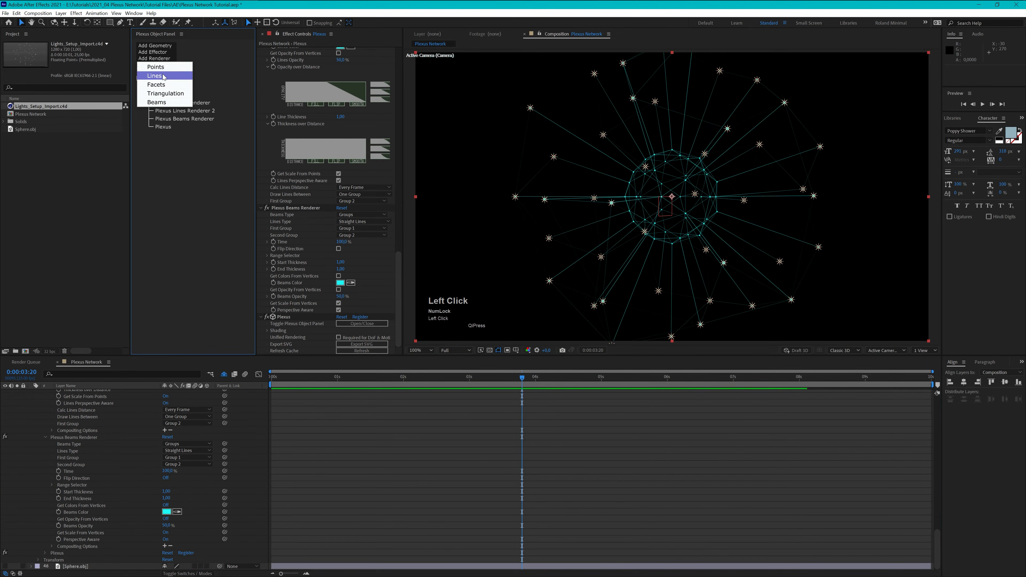
left_click(154, 94)
scroll(333, 314, "down", 3)
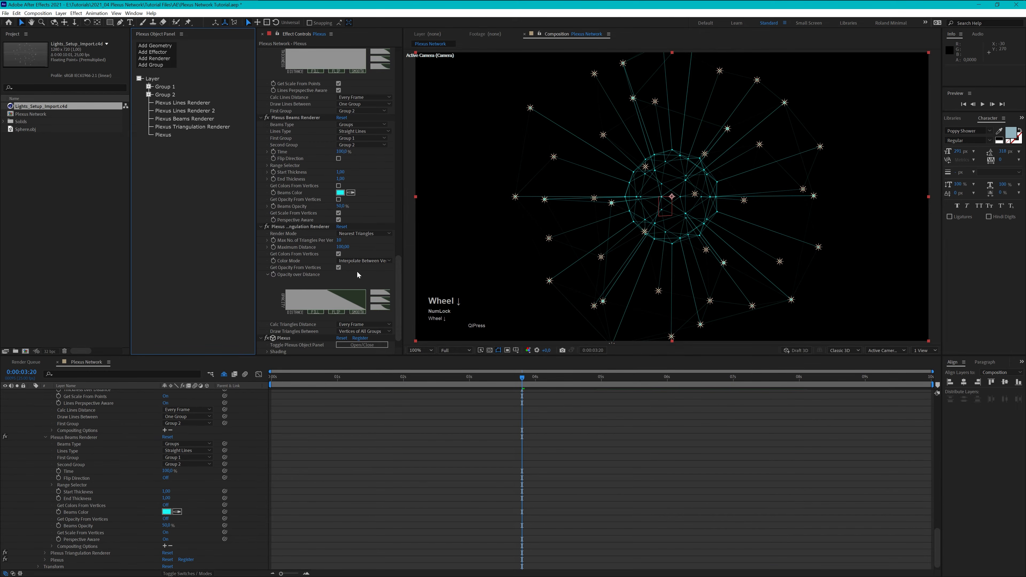
scroll(358, 273, "down", 1)
left_click(357, 310)
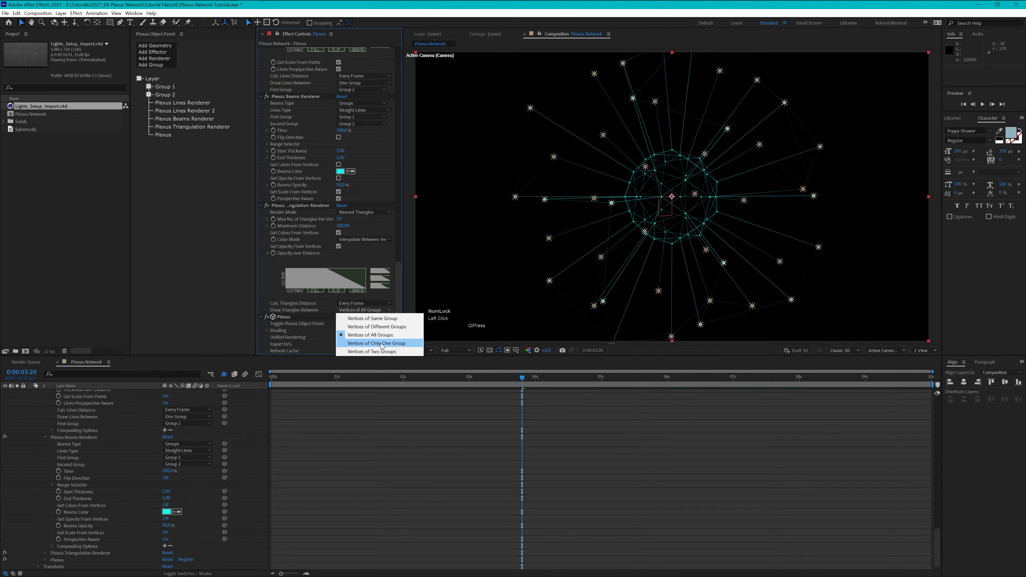
left_click(377, 343)
left_click(361, 317)
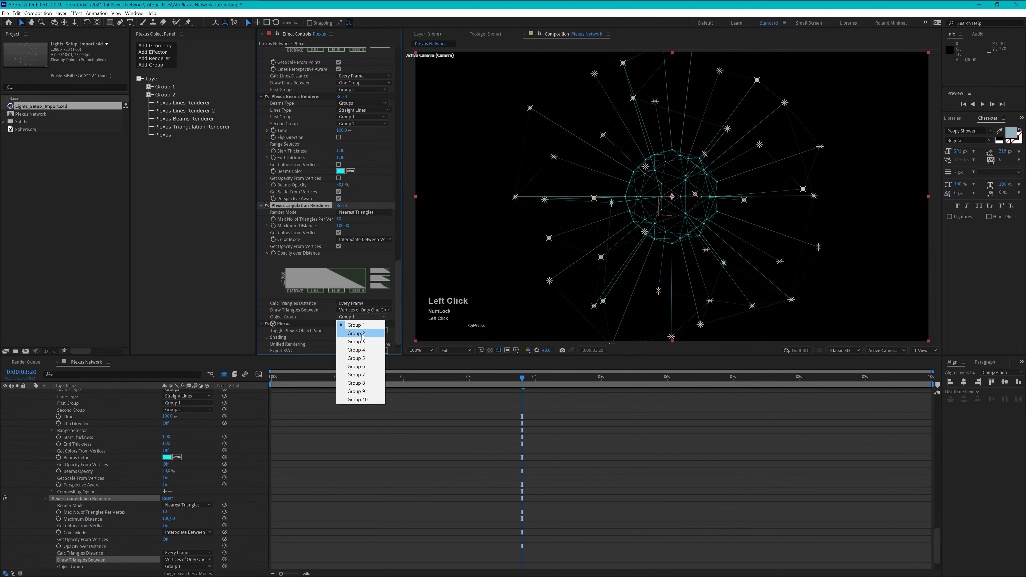
left_click(356, 333)
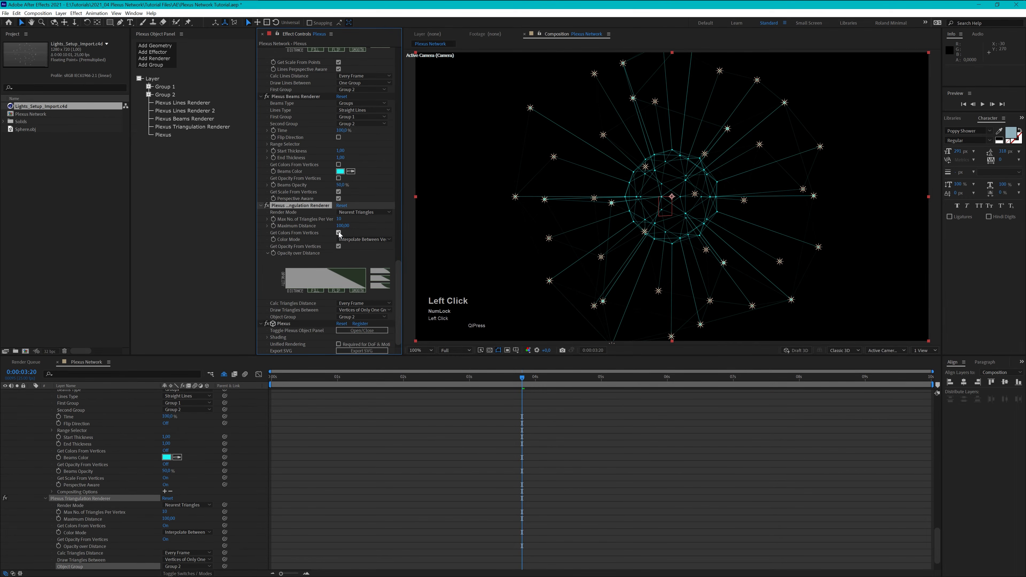
Disable the Triangulation Renderer's Get Colors and Get Opacity From Vertices options, and set its Maximum Distance to about 460.
left_click(339, 233)
left_click(339, 247)
left_click_drag(342, 226, 362, 228)
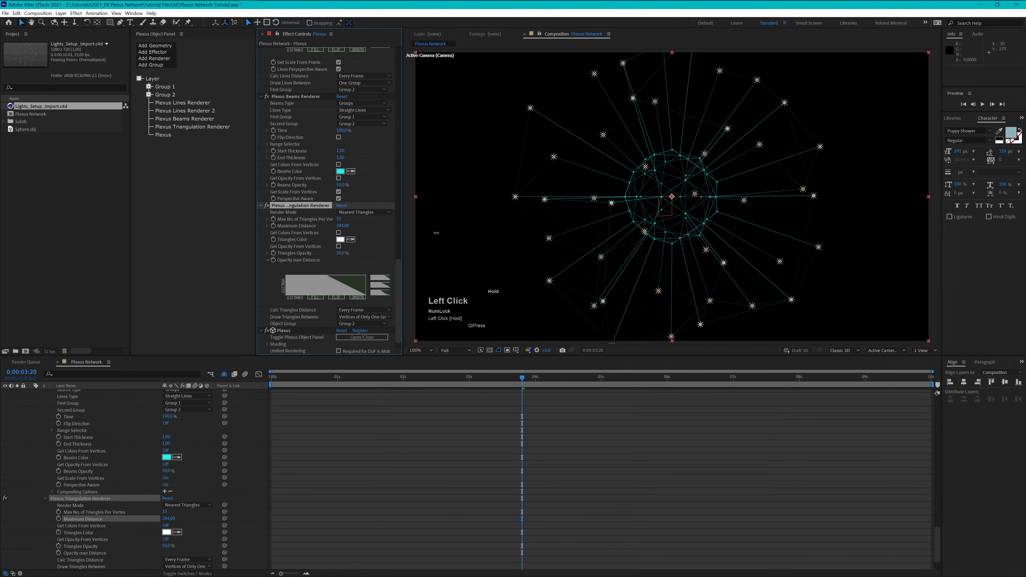
left_click_drag(472, 234, 504, 235)
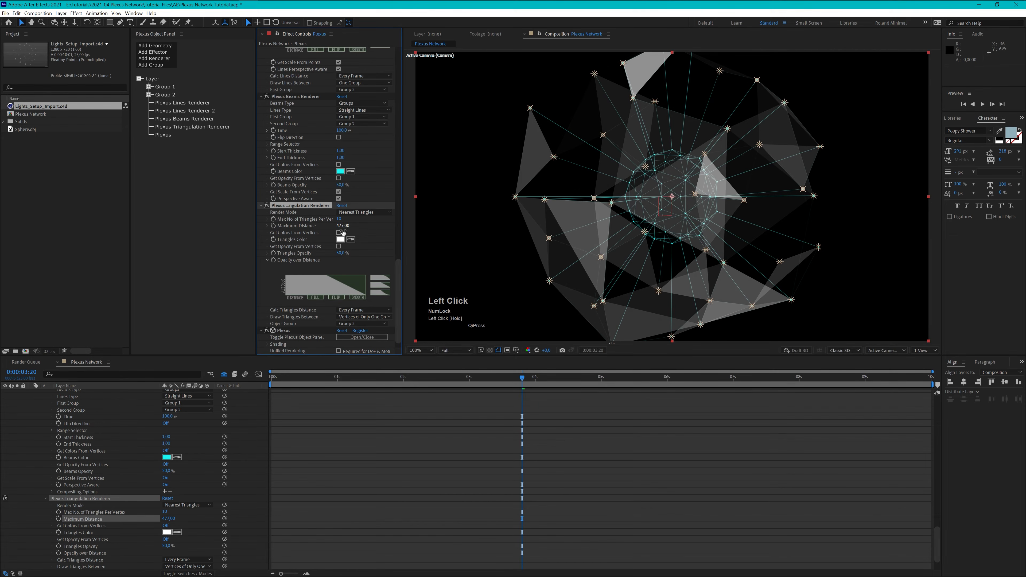
left_click_drag(342, 226, 338, 227)
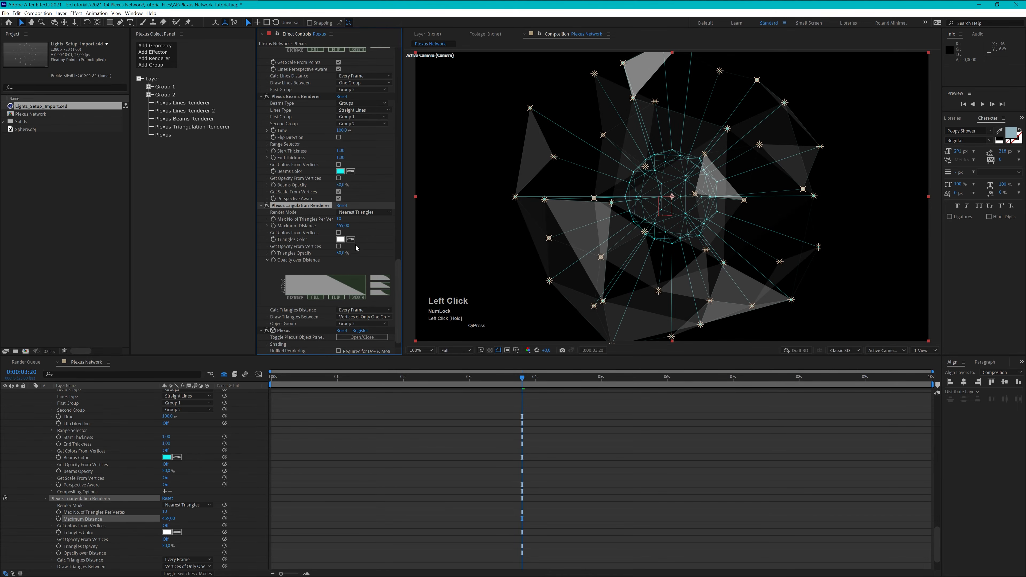
Set the Triangulation Renderer's Triangles Opacity to 15% and its Triangles Color to a slightly bluer version of the Beams Color cyan.
left_click(348, 253)
type("15")
key("Return")
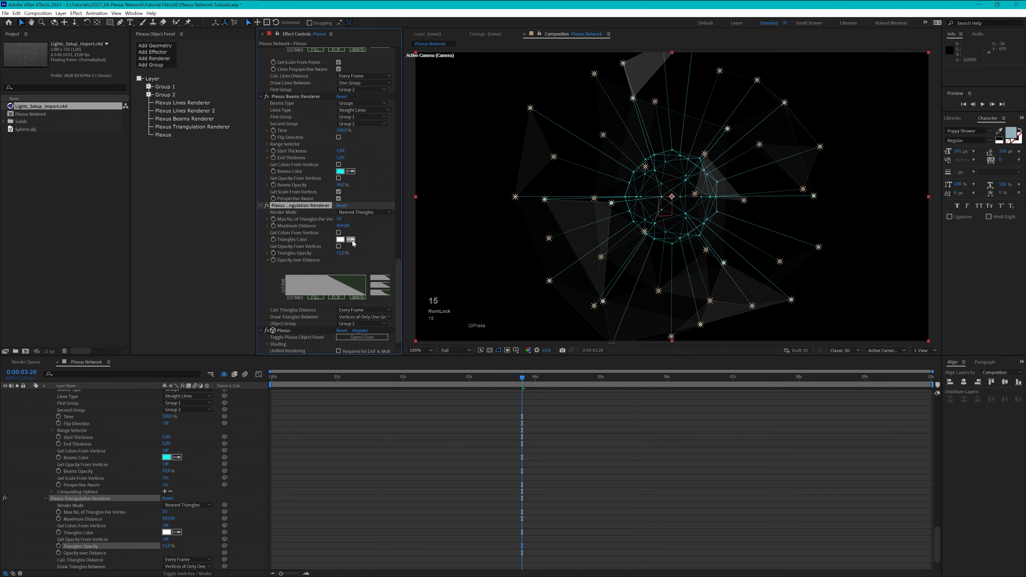
left_click(351, 240)
left_click(342, 172)
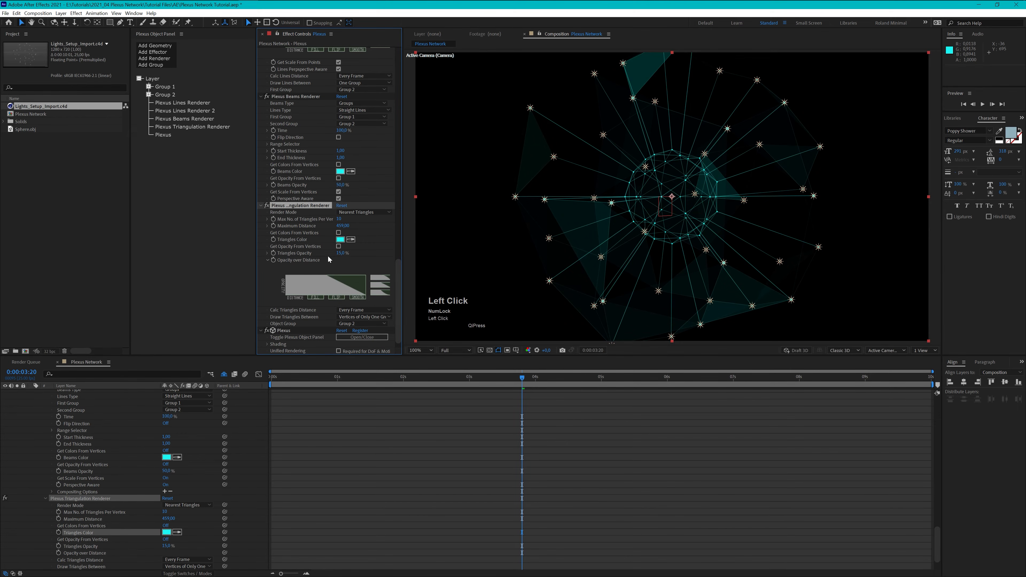
left_click(340, 240)
left_click_drag(235, 202, 237, 204)
left_click(298, 157)
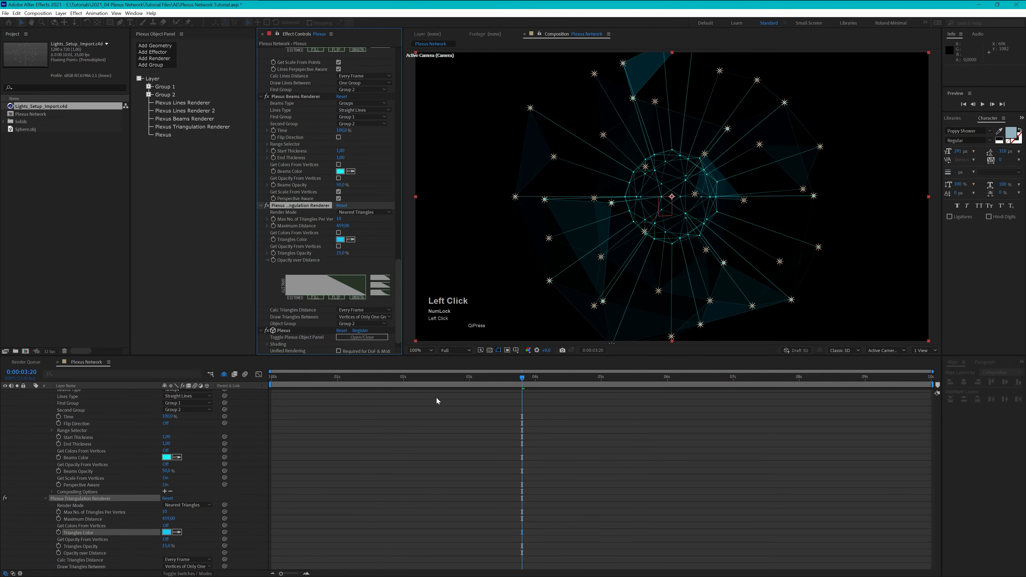
Preview the animation before and after raising the Triangulation Renderer's Maximum Distance to about 487.
left_click(290, 382)
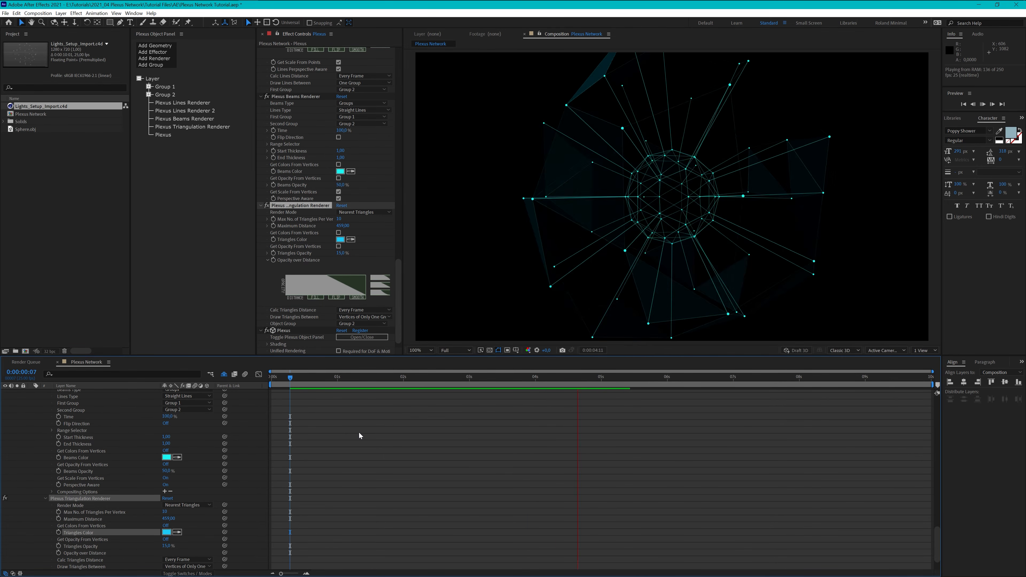
key("space")
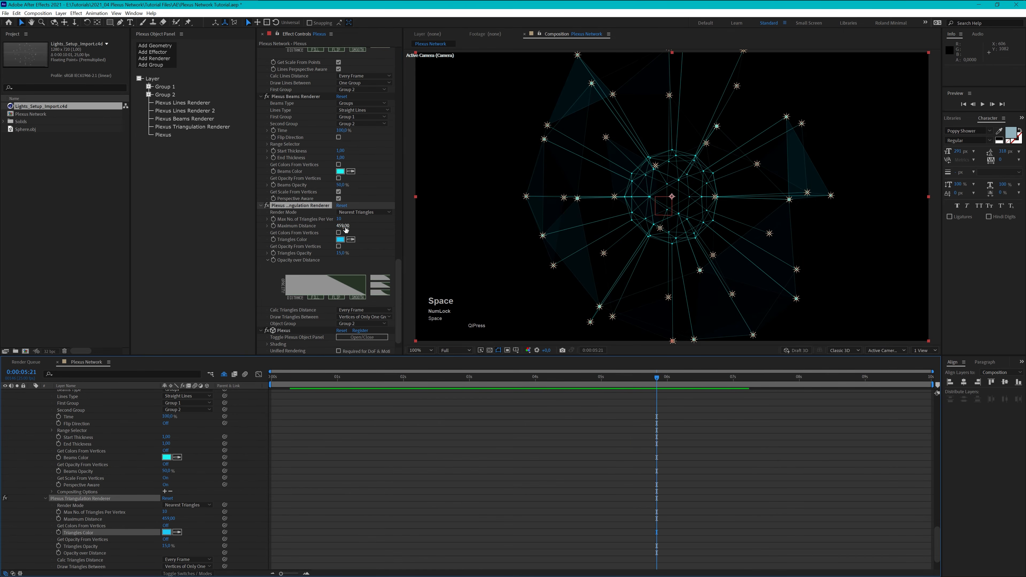
left_click_drag(341, 226, 350, 227)
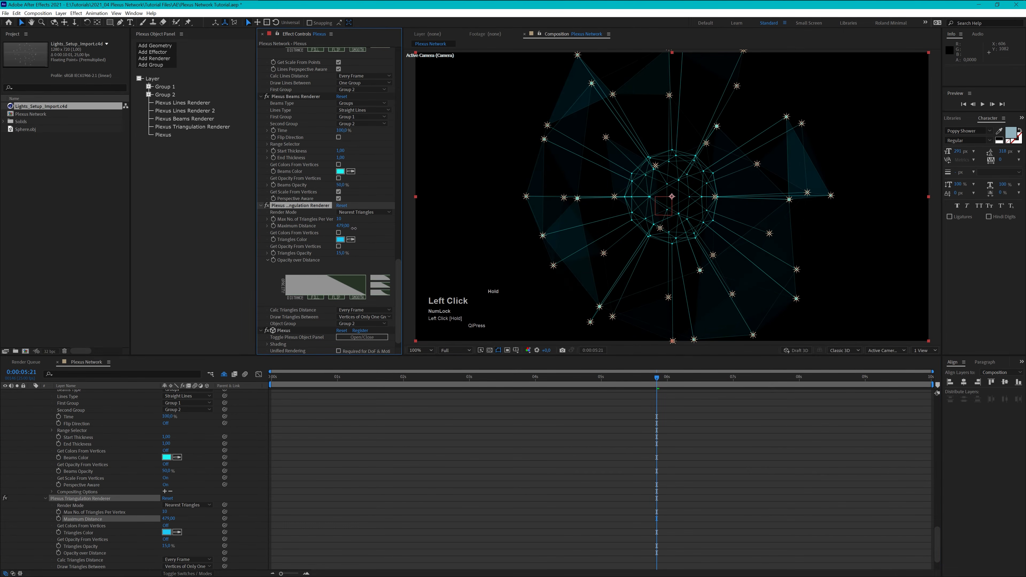
left_click(287, 385)
key("space")
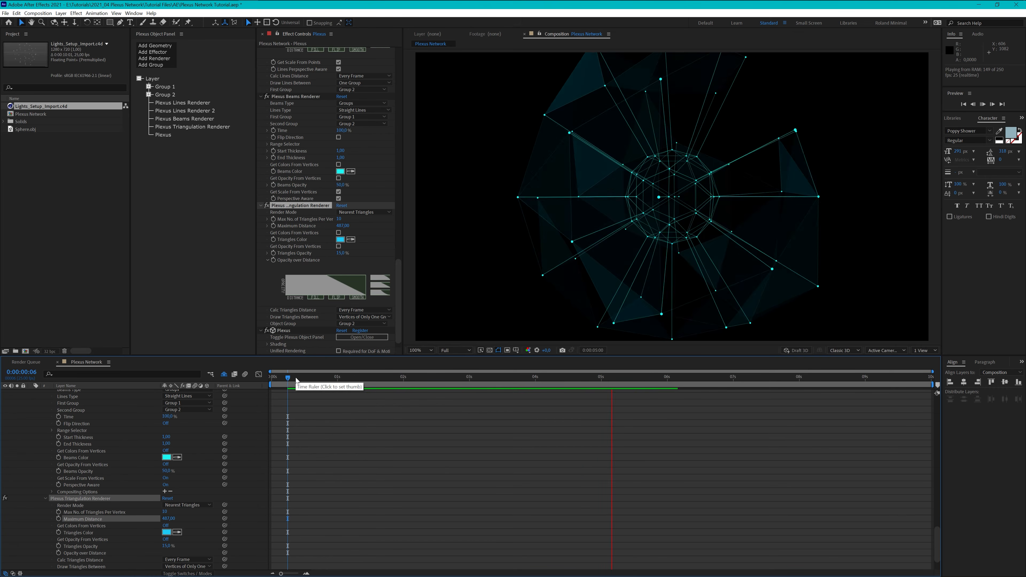
key("space")
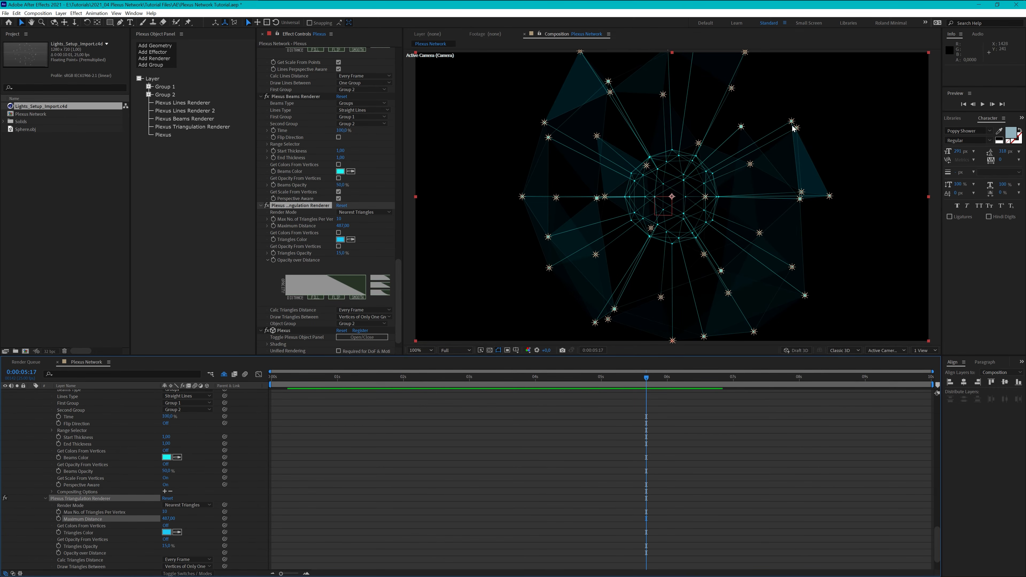
Try scaling the Light Control null up uniformly to about 131%, and undo the scale changes.
scroll(124, 450, "up", 10)
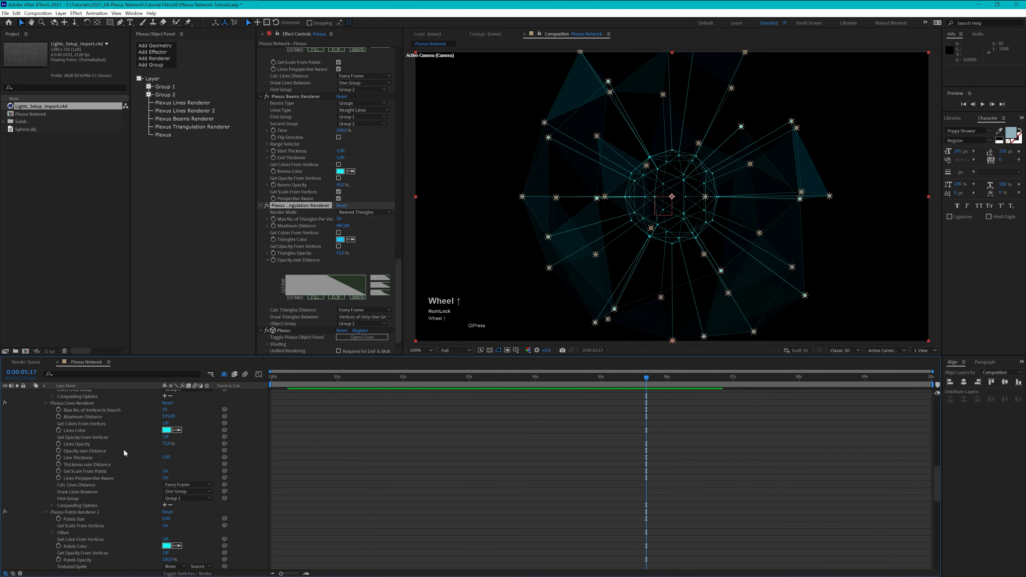
scroll(124, 449, "up", 9)
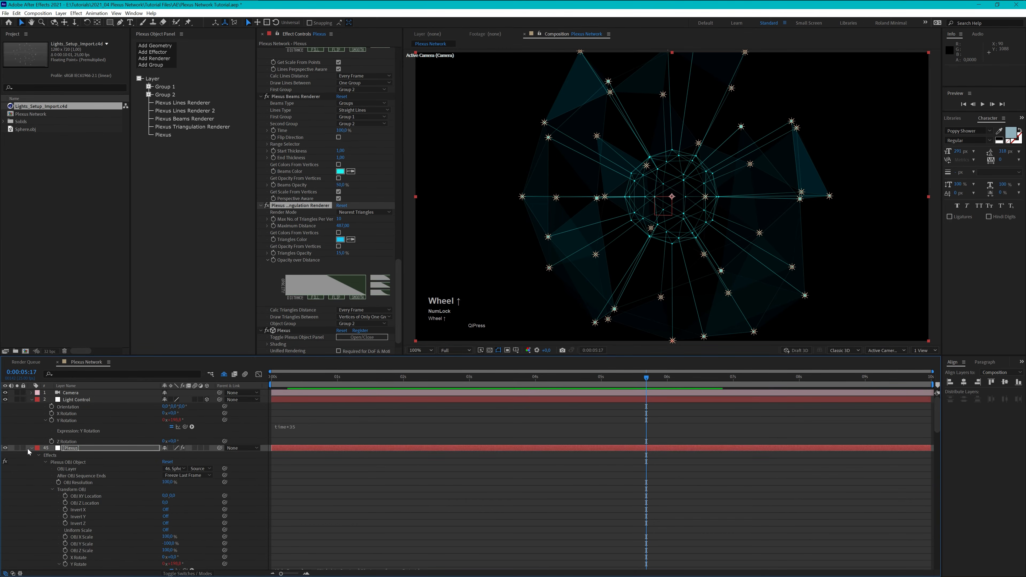
left_click(29, 448)
left_click(80, 401)
key("s")
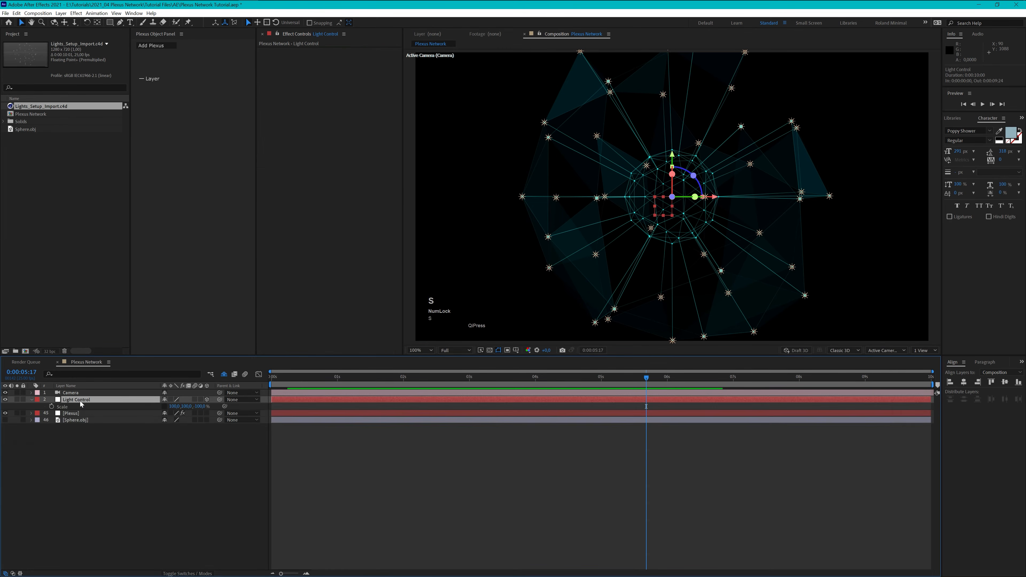
left_click(164, 407)
mouse_move(177, 408)
left_mouse_down()
mouse_move(194, 407)
mouse_move(183, 410)
left_mouse_up()
left_click(434, 180)
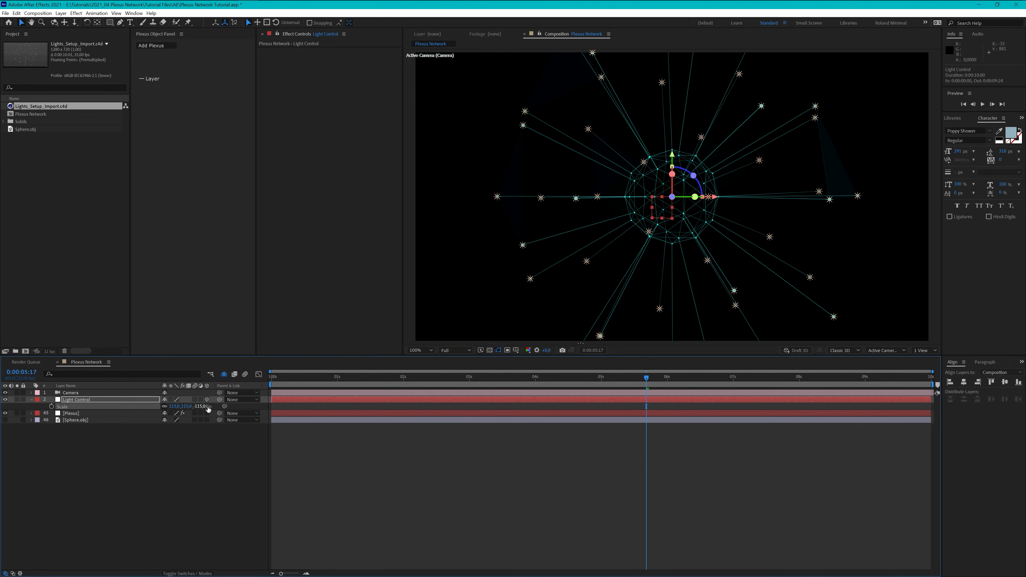
mouse_move(181, 407)
left_mouse_down()
mouse_move(140, 408)
mouse_move(186, 407)
left_mouse_up()
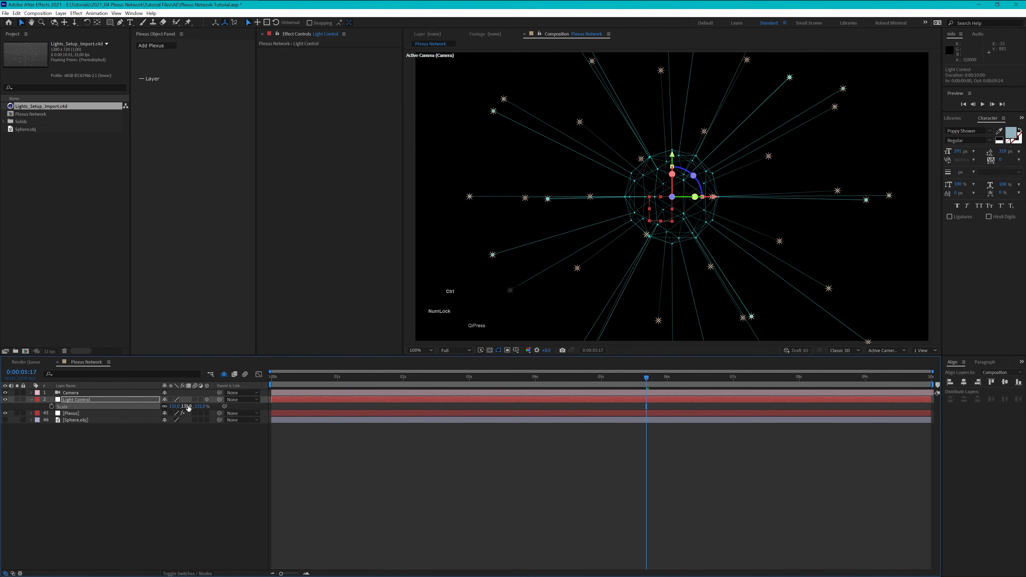
key("ctrl+z")
key("ctrl+z")
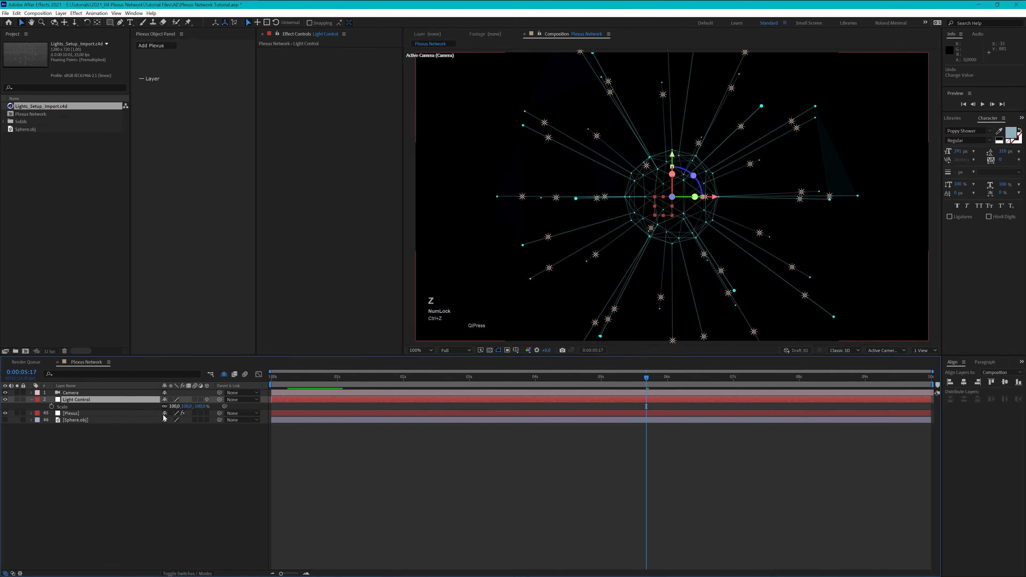
Preview the rotating network animation from near the beginning of the composition.
left_click_drag(330, 376, 306, 380)
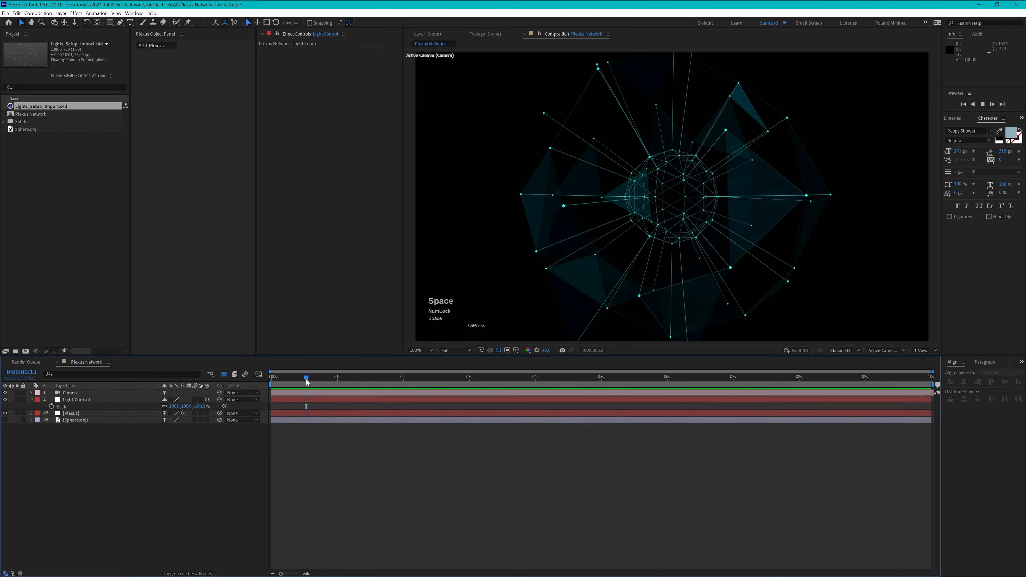
key("space")
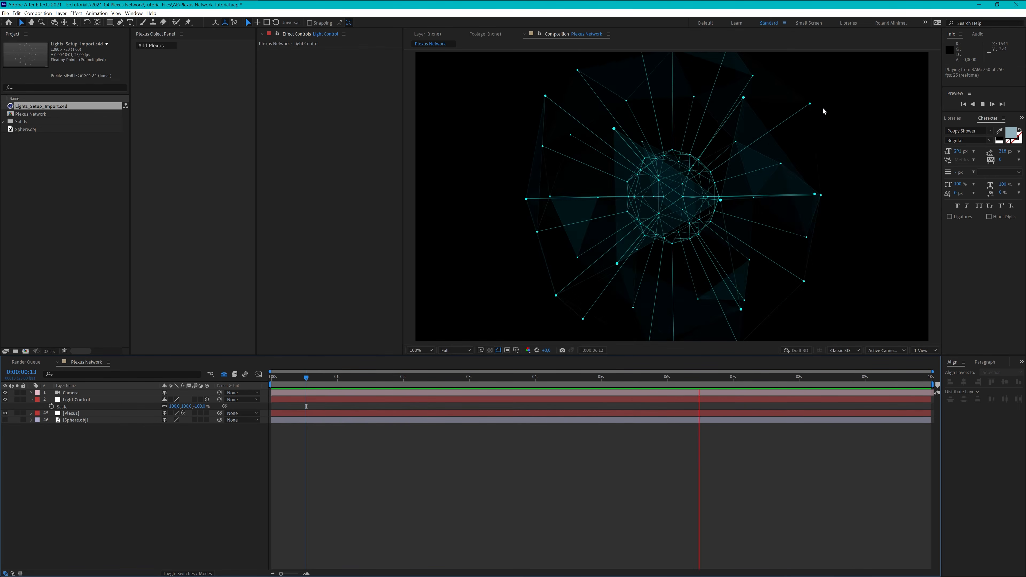
key("space")
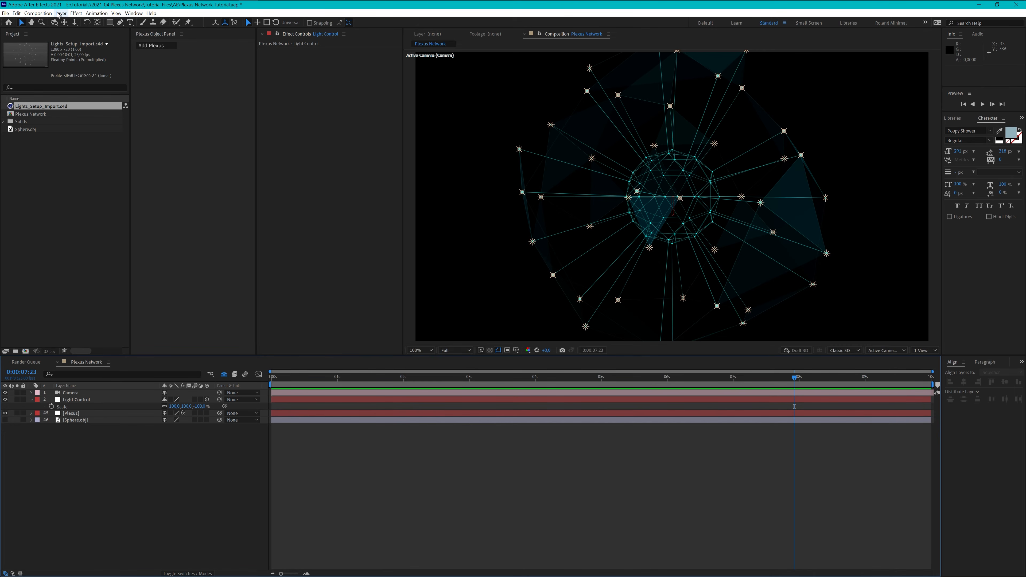
Create a new composition named Placeholder, 400 px wide and 200 px high, at 25 fps and 10 seconds long.
left_click(38, 13)
left_click(44, 21)
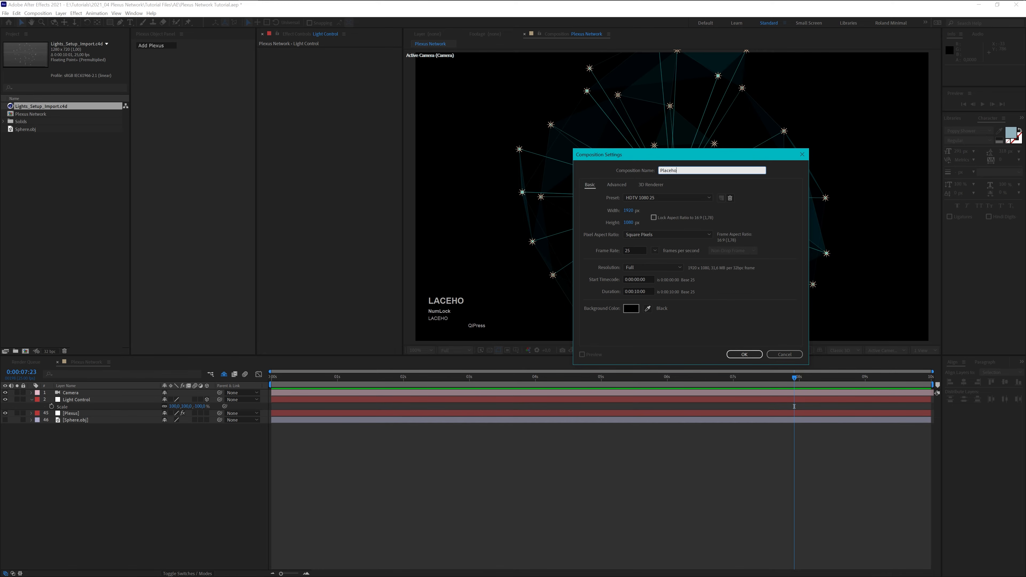
left_click(629, 210)
type("400")
key("Tab")
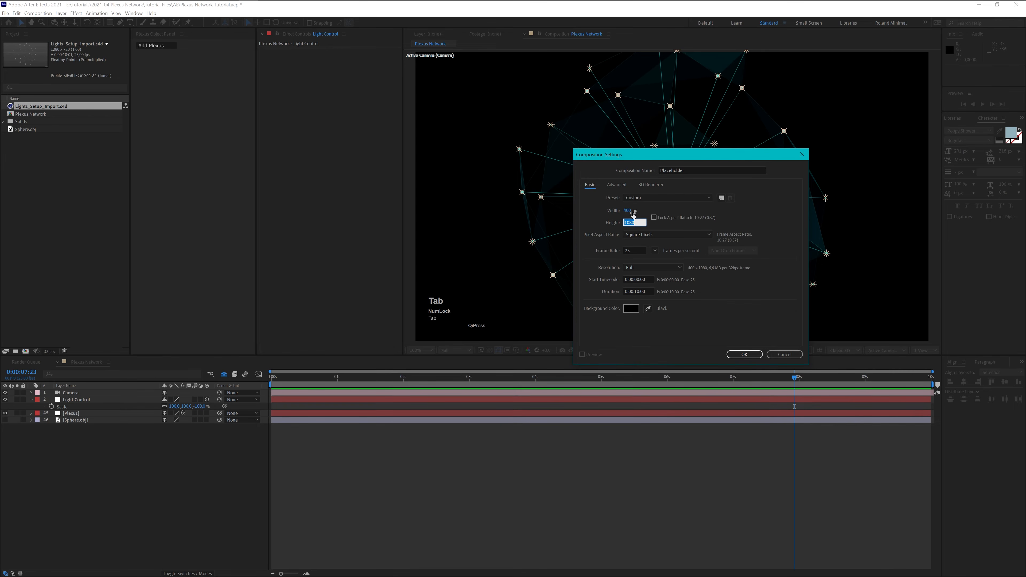
left_click(744, 354)
Add a text layer reading "Plexus Network Tutorial" on two lines, with Tutorial on the second line.
scroll(712, 170, "up", 1)
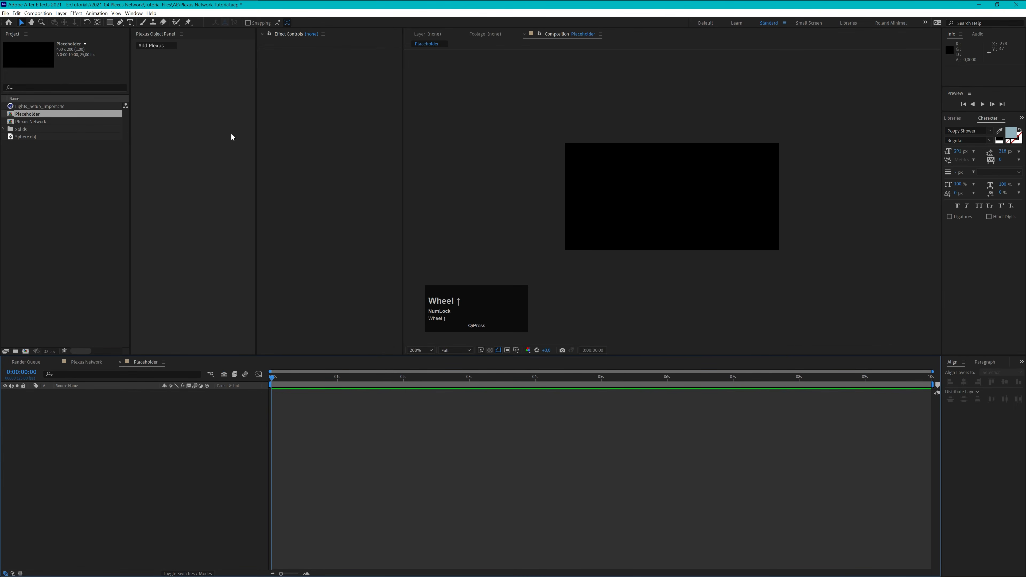
left_click(130, 22)
left_click(661, 196)
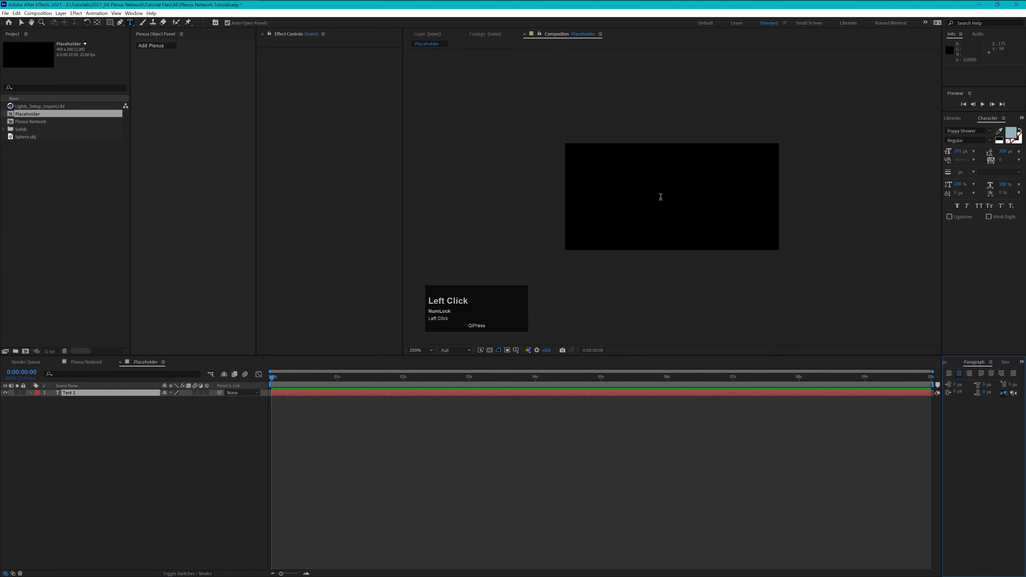
type("Plexus")
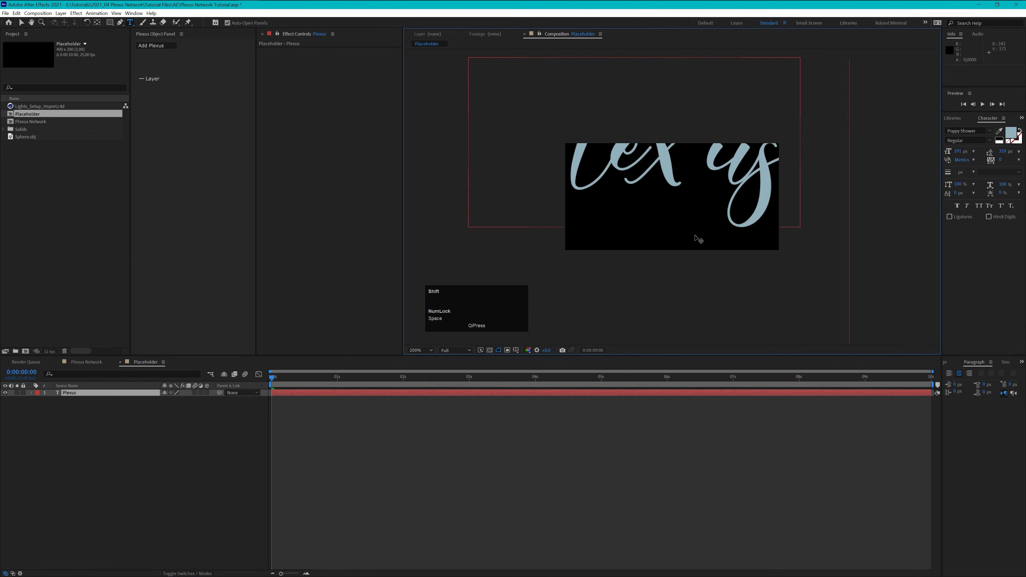
type(" Network")
key("KP_Enter")
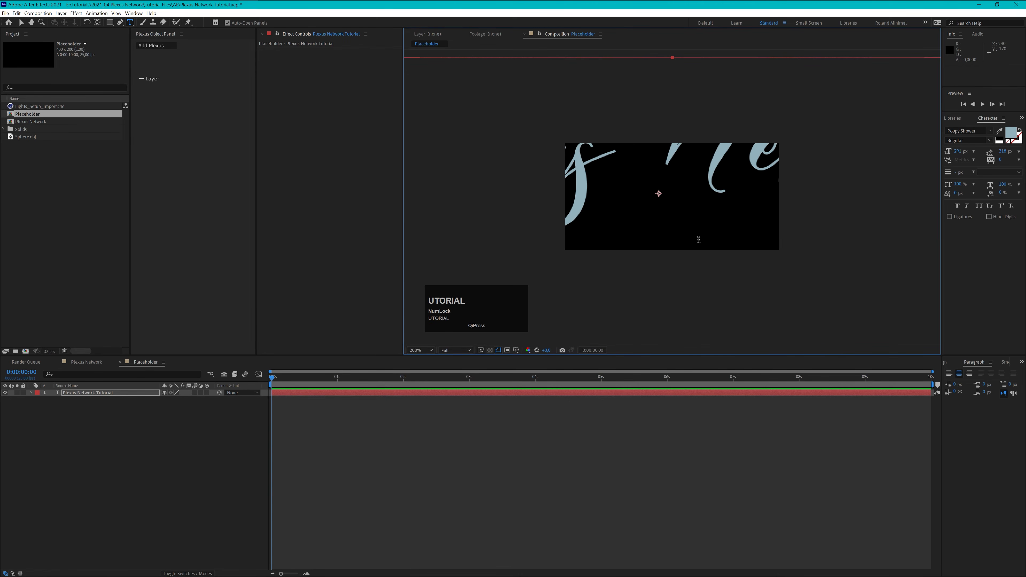
Format the text in Pragmatica Cond Extra Light at about 38 px with Auto leading.
left_click(649, 395)
left_click(970, 130)
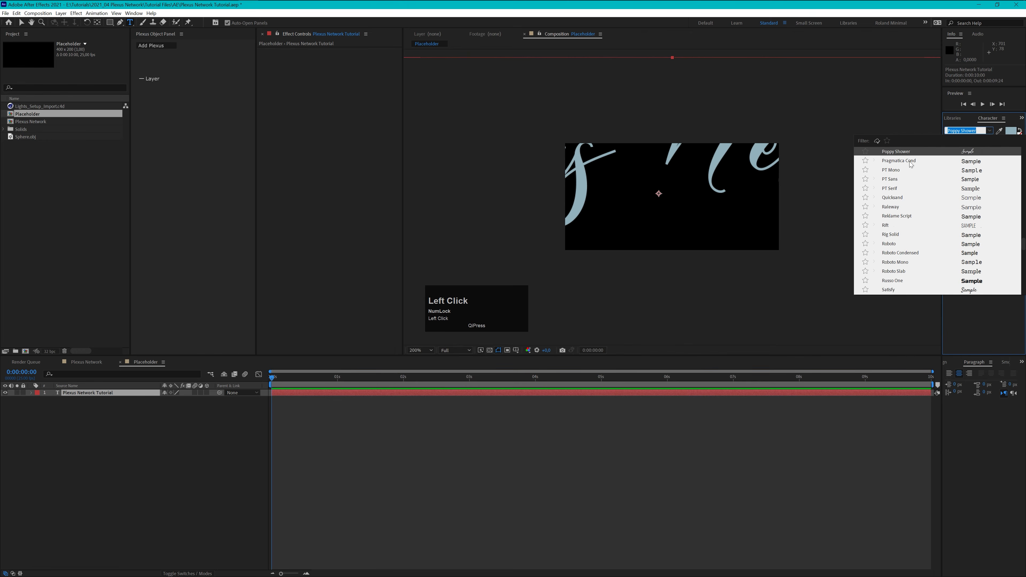
left_click(900, 160)
left_click_drag(960, 154, 942, 154)
left_click(1019, 151)
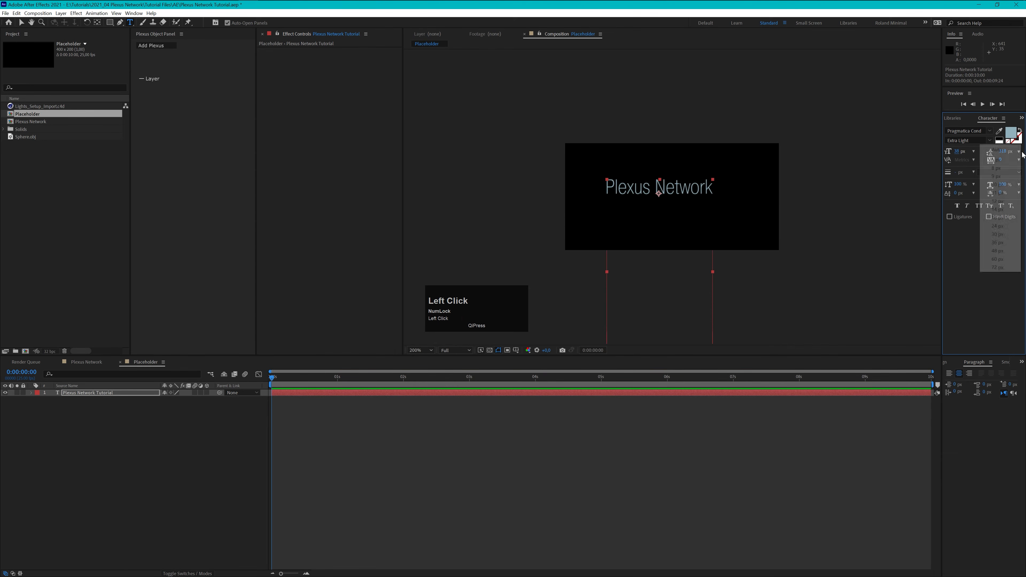
left_click(1002, 148)
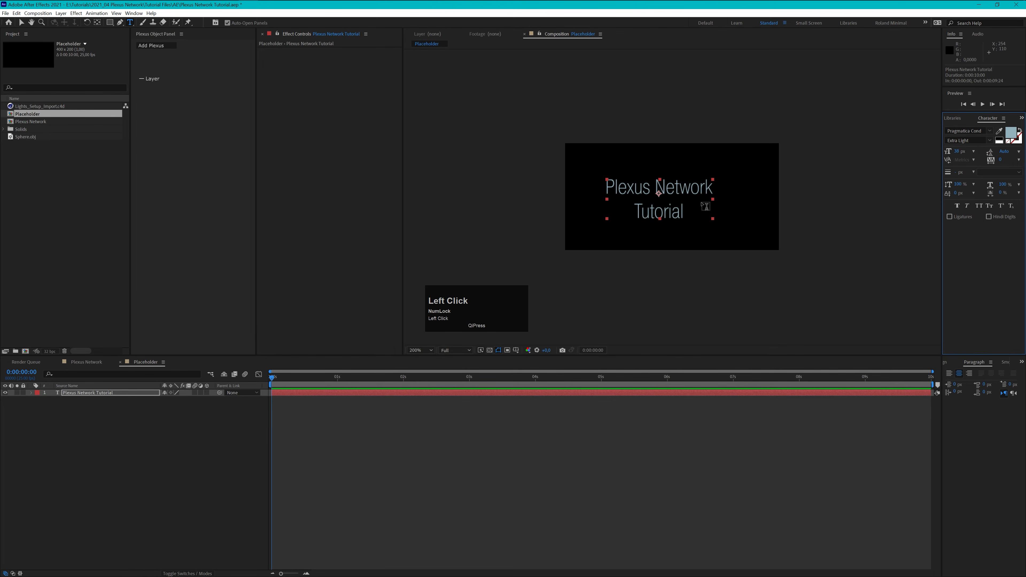
Center the text layer horizontally and vertically in the Placeholder composition.
key("v")
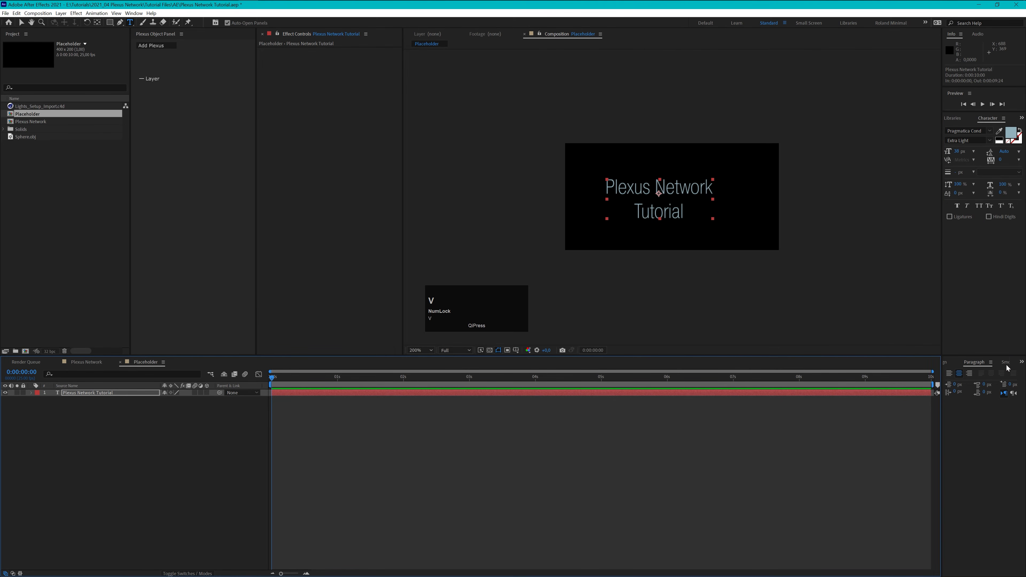
left_click(948, 363)
left_click(964, 383)
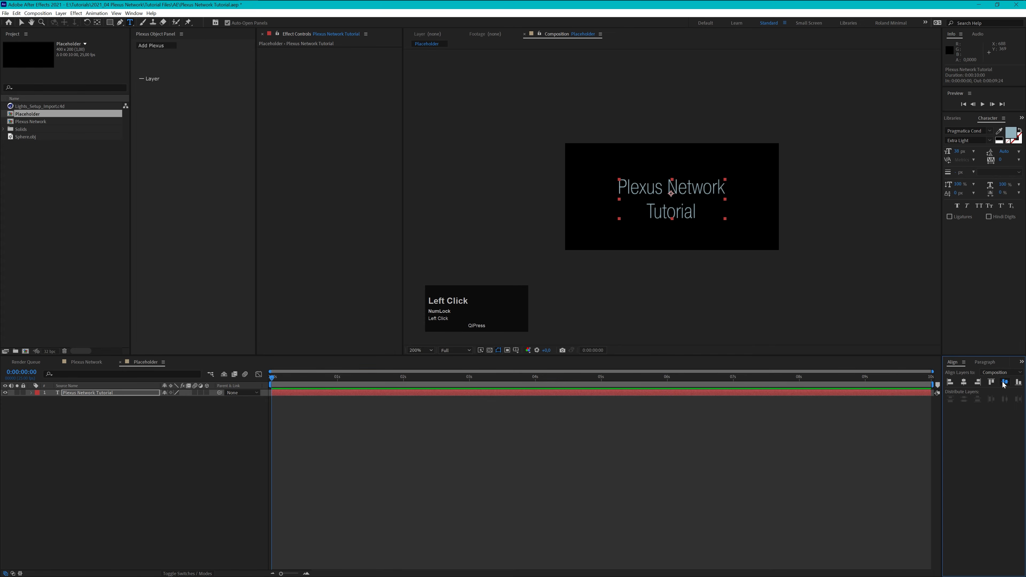
left_click(1005, 382)
Change the text layer's fill color to a bright cyan-blue matching the network.
left_click(629, 397)
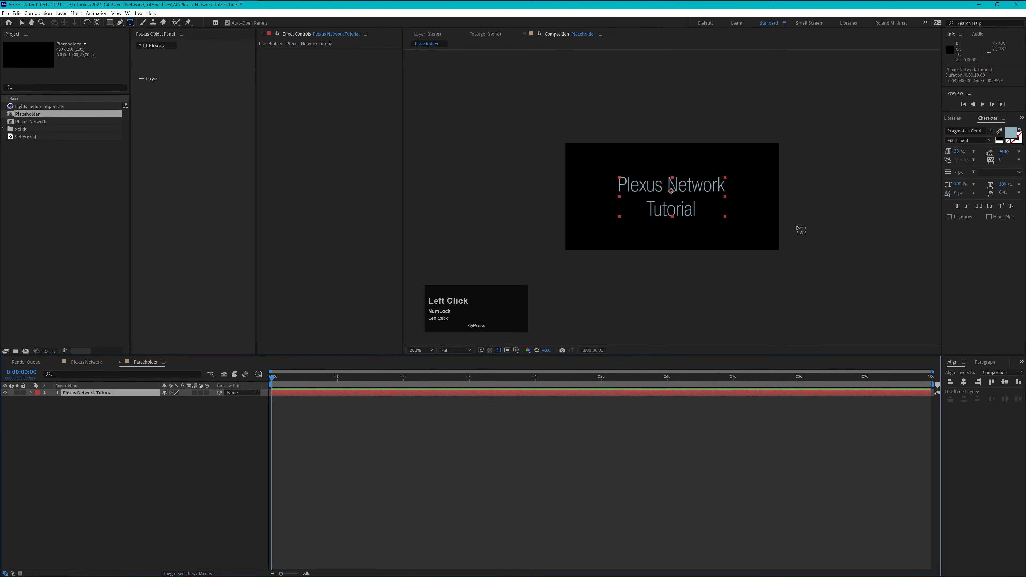
left_click(1010, 136)
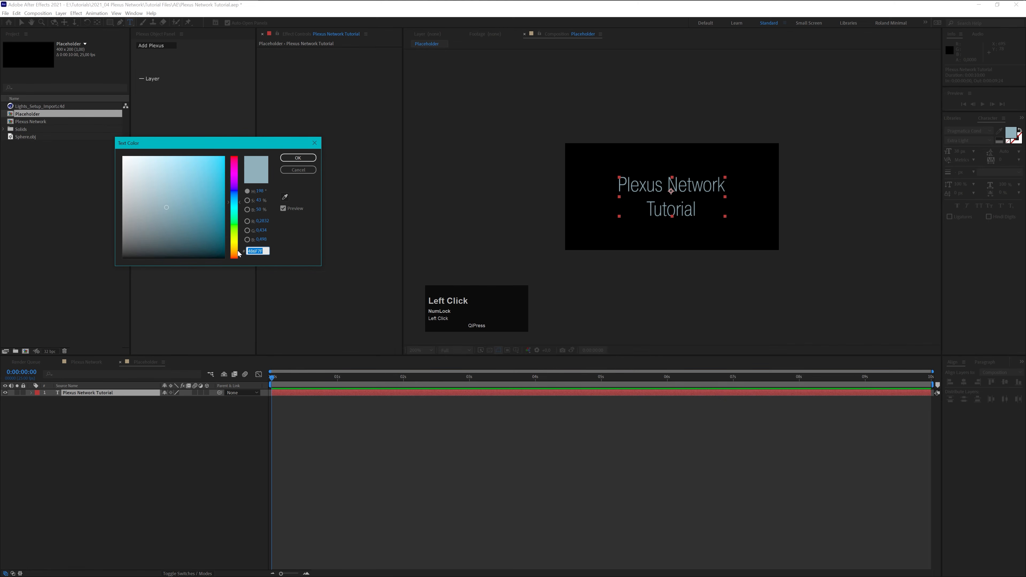
left_click_drag(237, 249, 236, 247)
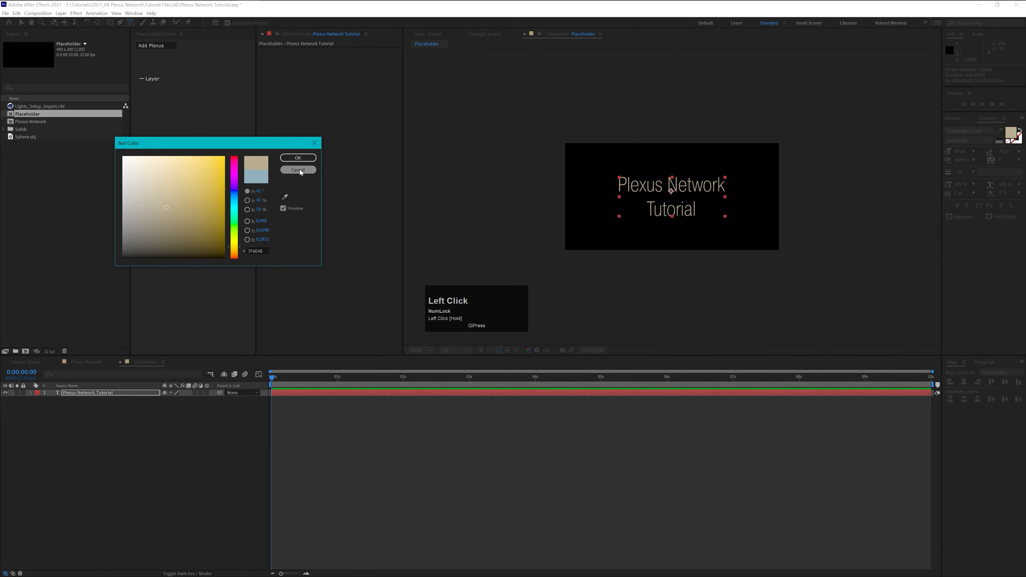
left_click(235, 209)
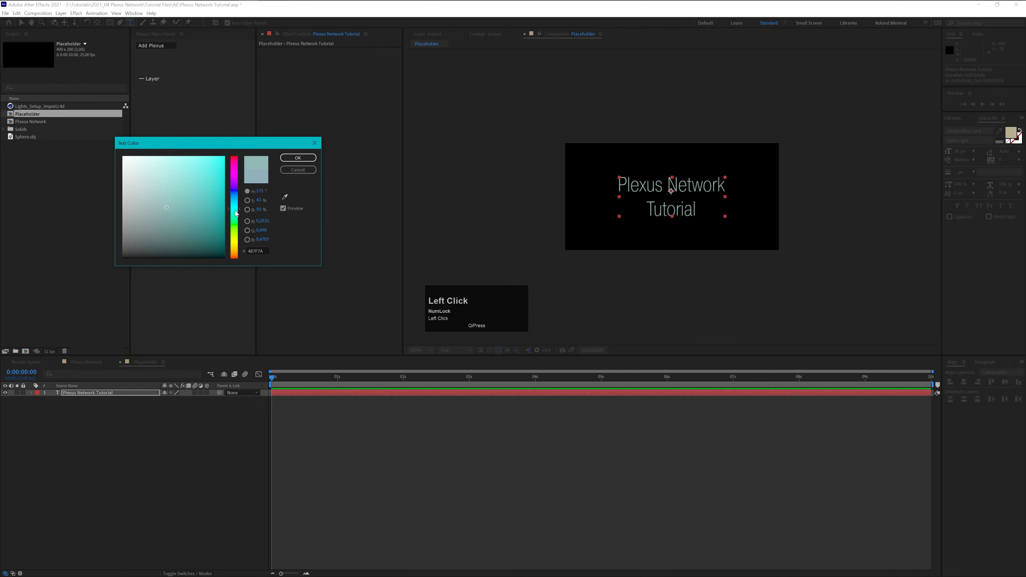
left_click_drag(203, 195, 222, 172)
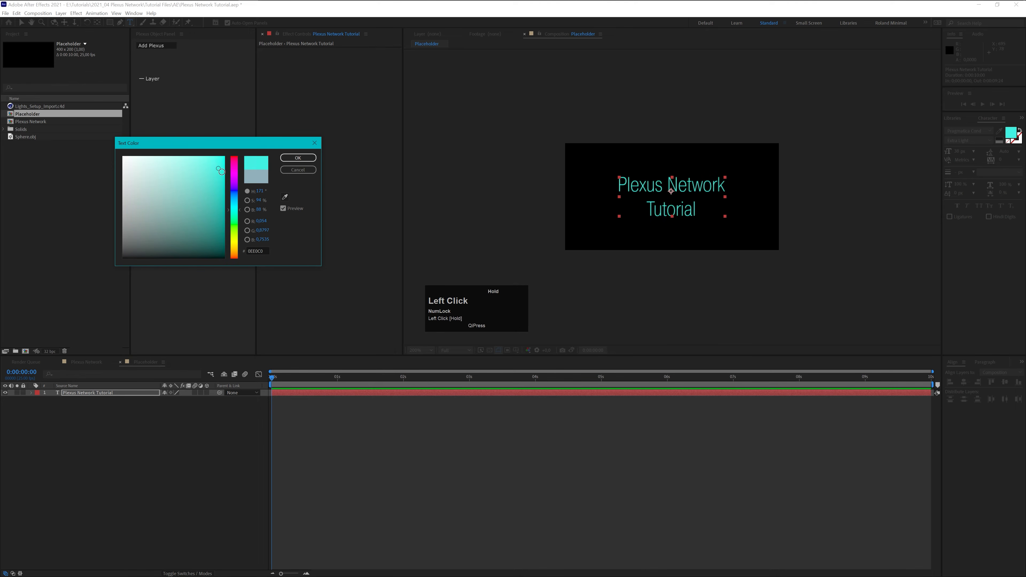
left_click_drag(236, 212, 237, 206)
left_click(298, 158)
Place the Placeholder composition in the Plexus Network composition as a 3D layer between Camera and Light Control, near the network's lower-right lights.
left_click(87, 362)
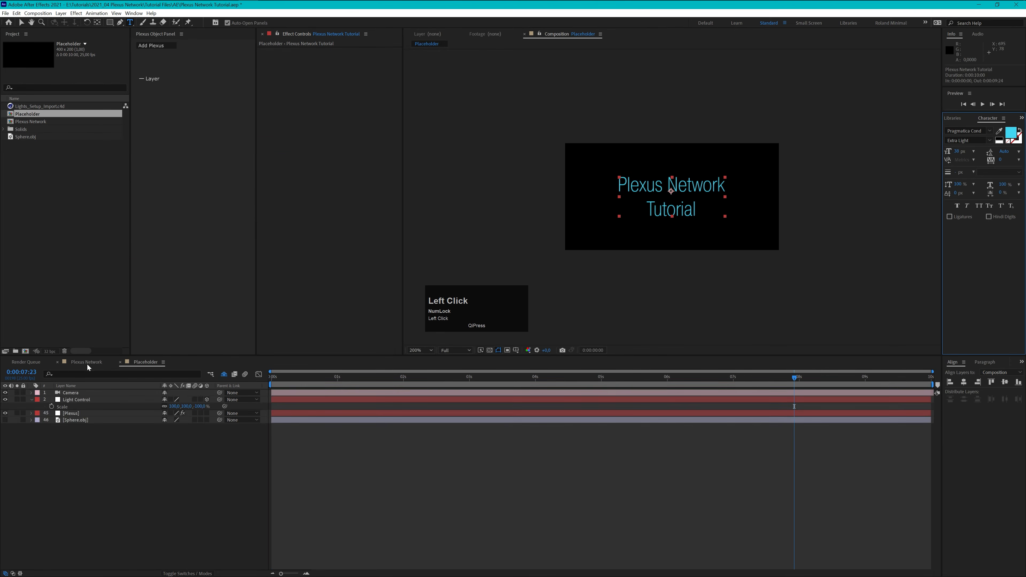
left_click_drag(38, 118, 91, 402)
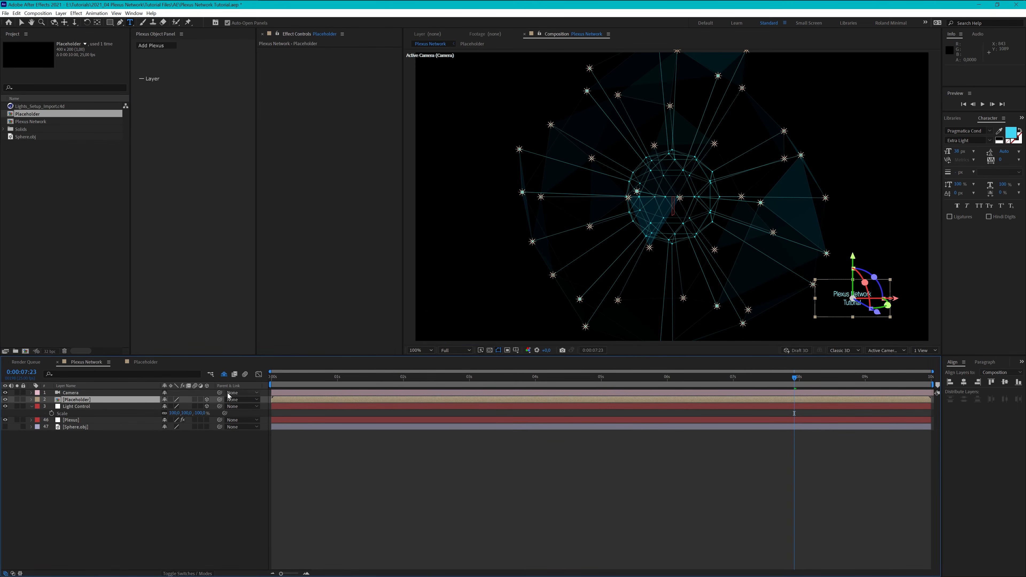
Switch the Placeholder layer between 2D and 3D twice to compare its placement, leaving it as a 3D layer.
left_click(208, 400)
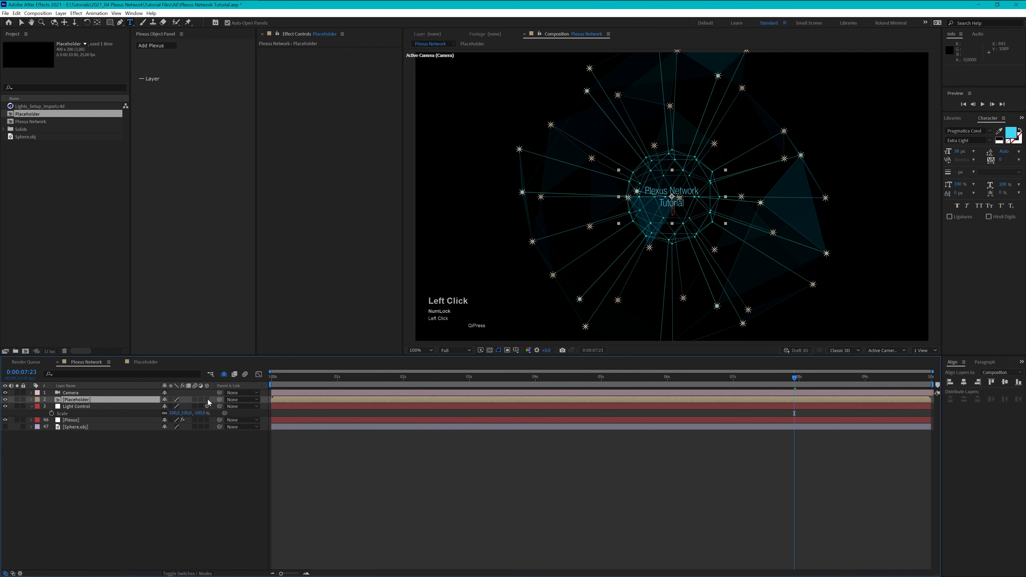
left_click(208, 400)
left_click(207, 400)
left_click(207, 400)
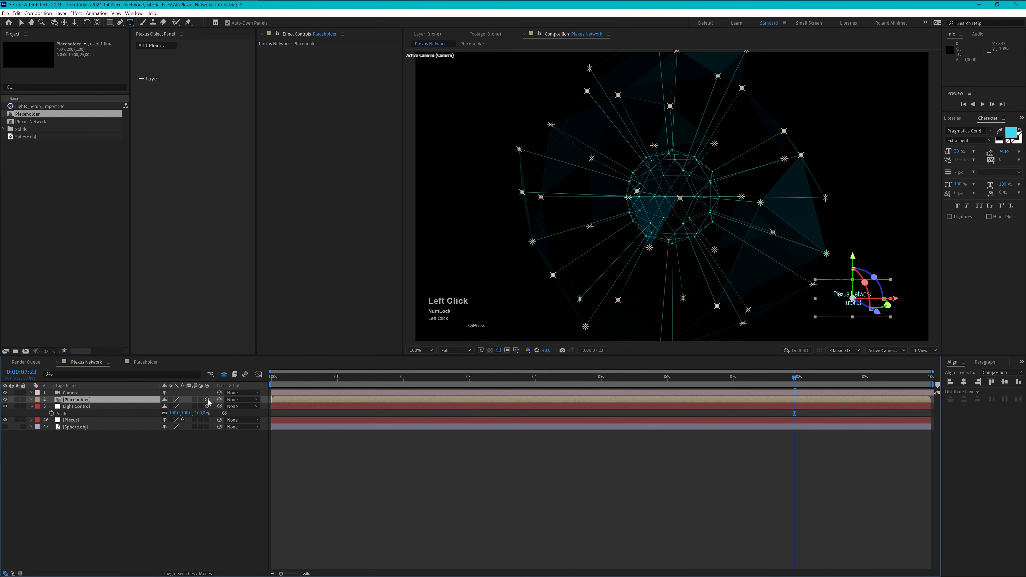
Turn off Accepts Shadows and Accepts Lights in the Placeholder layer's Material Options, then collapse the layer's properties.
key("v")
left_click(20, 22)
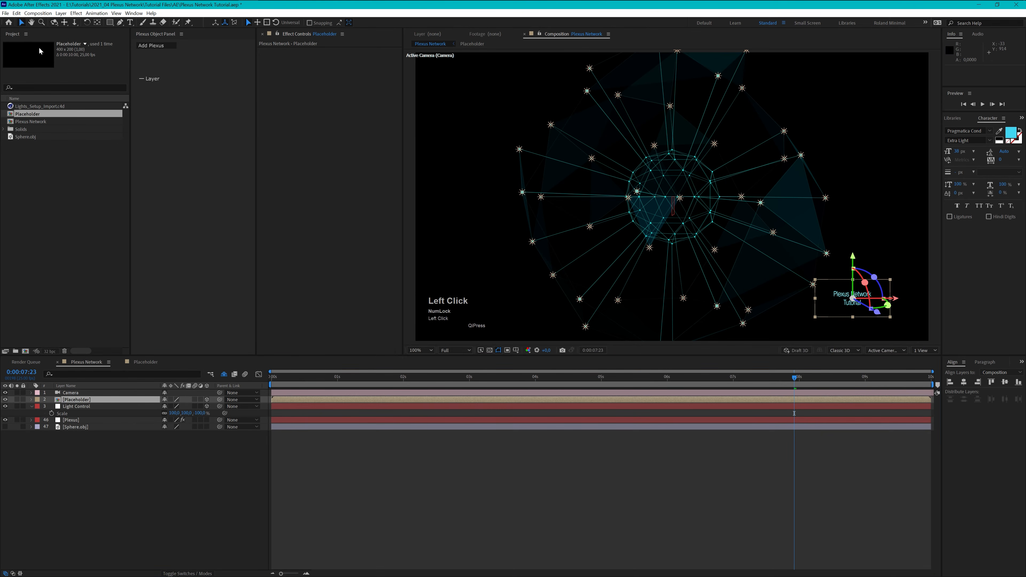
left_click(103, 400)
key("a")
key("a")
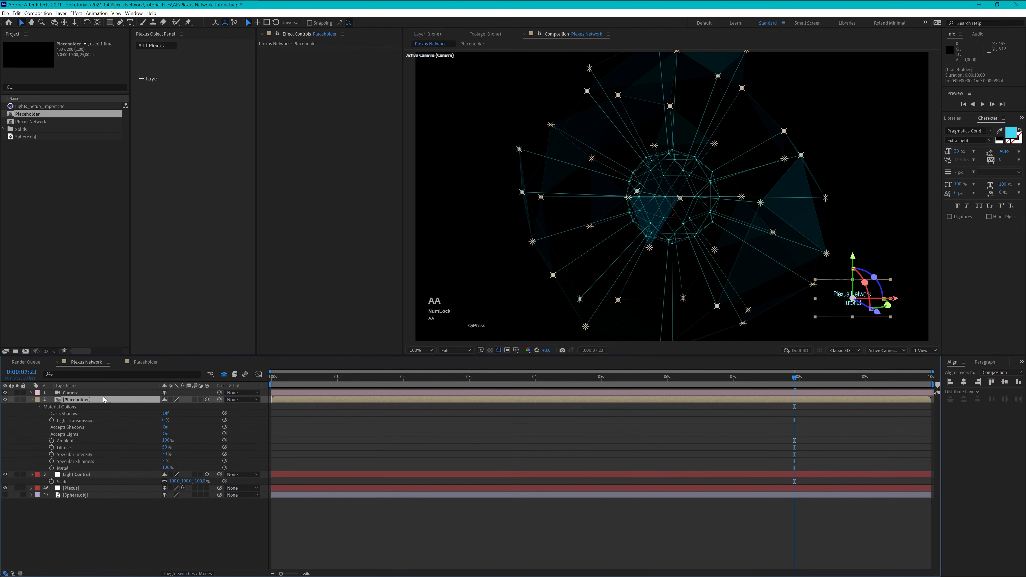
left_click(166, 427)
left_click(166, 434)
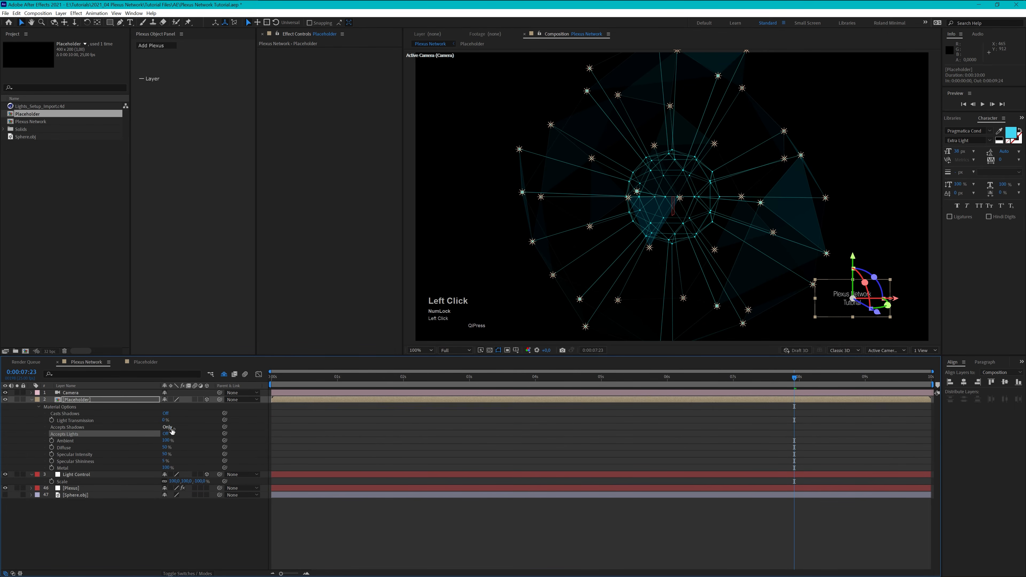
left_click(31, 400)
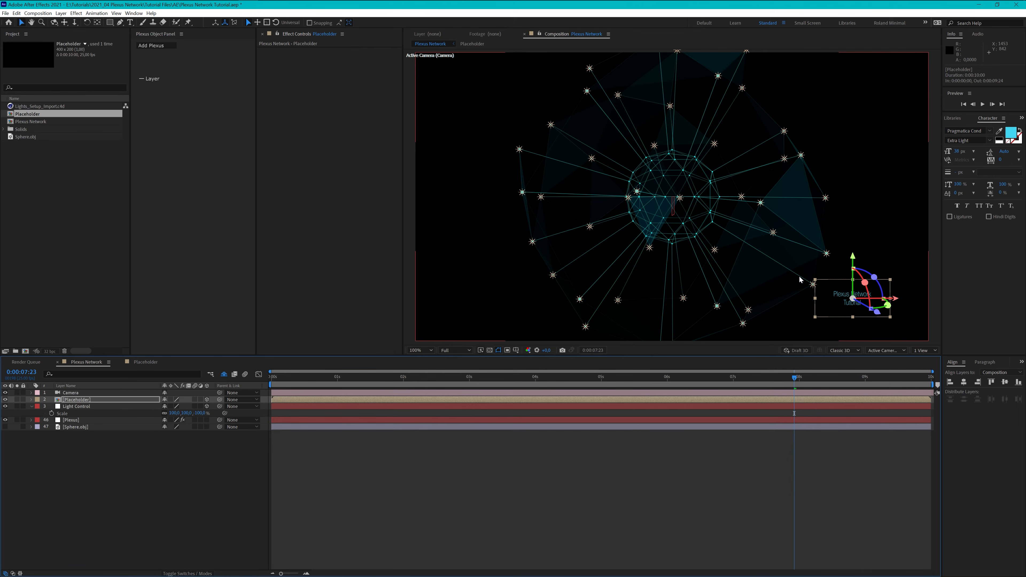
Play back the Plexus Network animation from near its start to check the unattached placeholder text against the rotating network.
left_click(298, 380)
key("space")
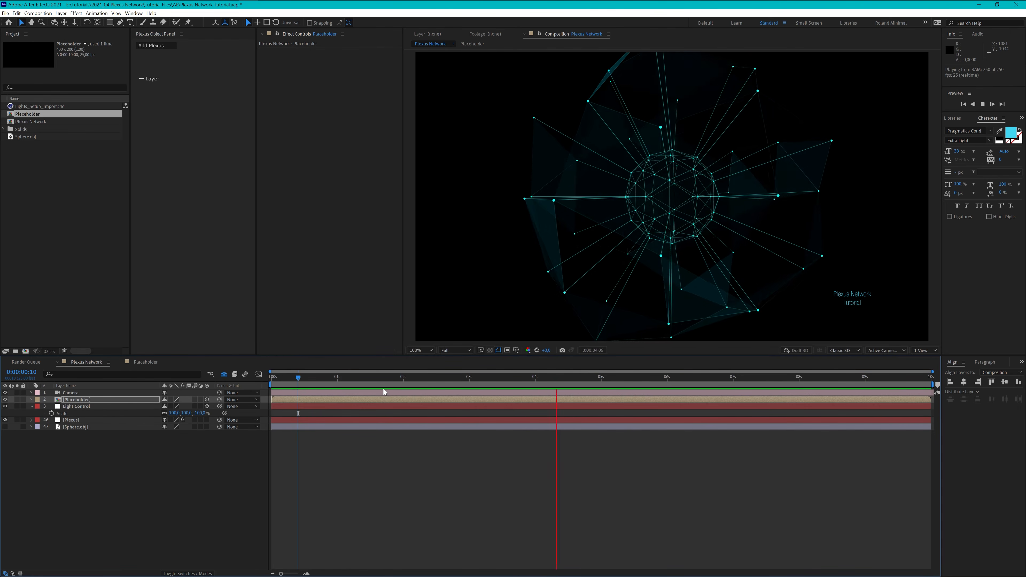
key("space")
Select the light just right of the sphere and reveal the hidden shy light layers in the timeline.
left_click(738, 197)
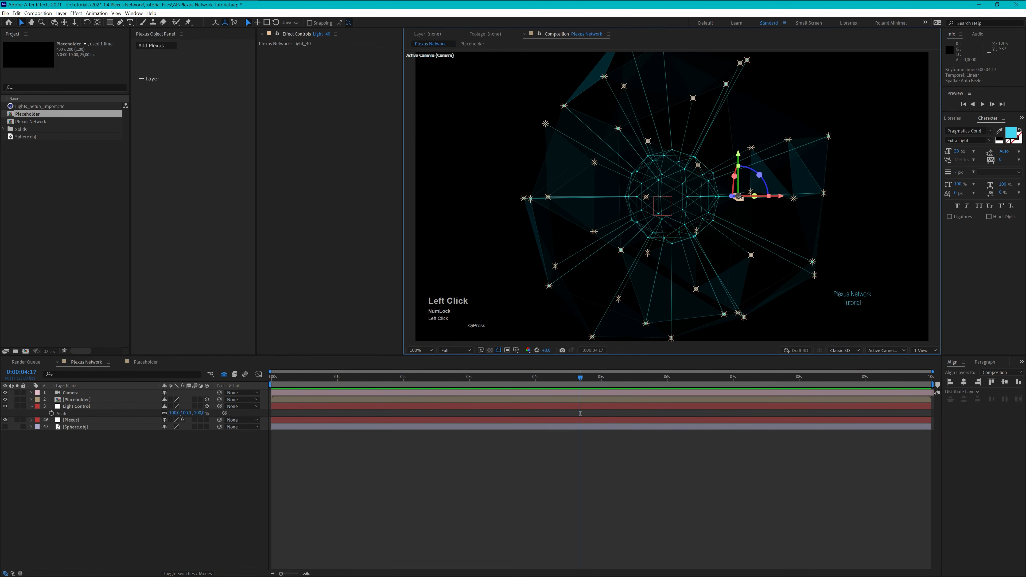
left_click(224, 374)
scroll(165, 513, "down", 3)
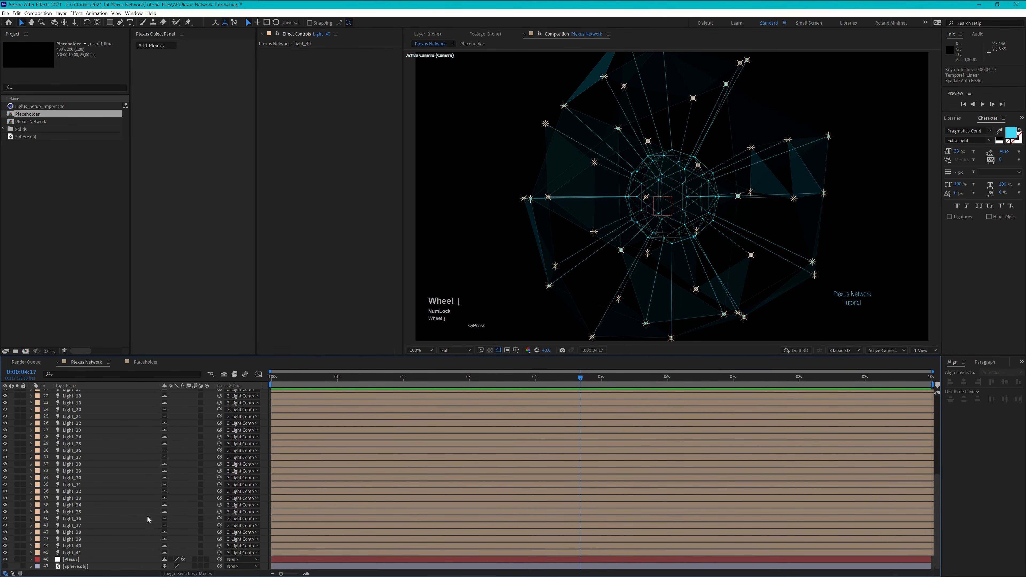
scroll(145, 517, "up", 4)
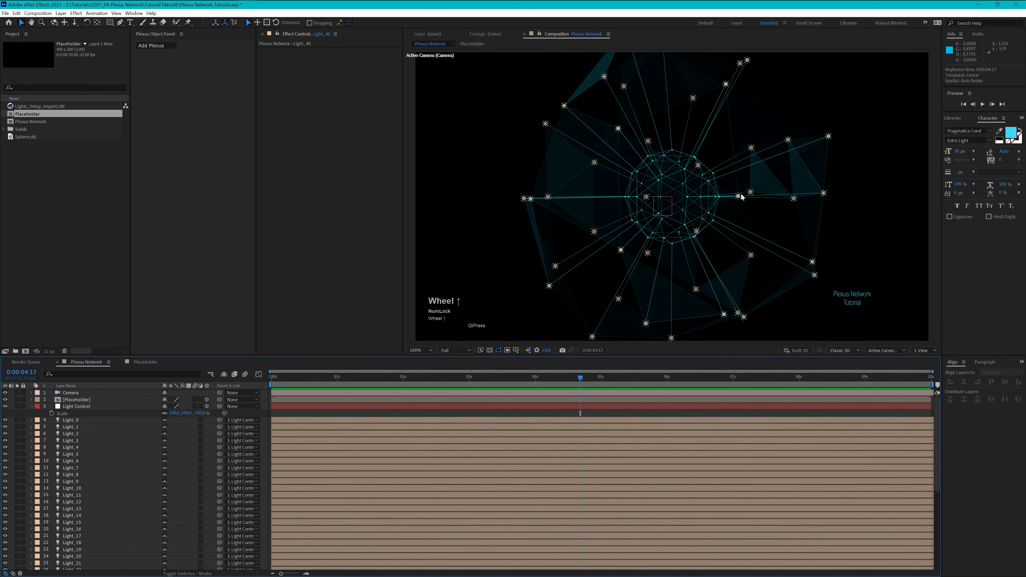
Play the animation from 0:00:02:01, stop at 0:00:03:20 and identify the outer light right of the sphere in the layer list.
left_click(405, 376)
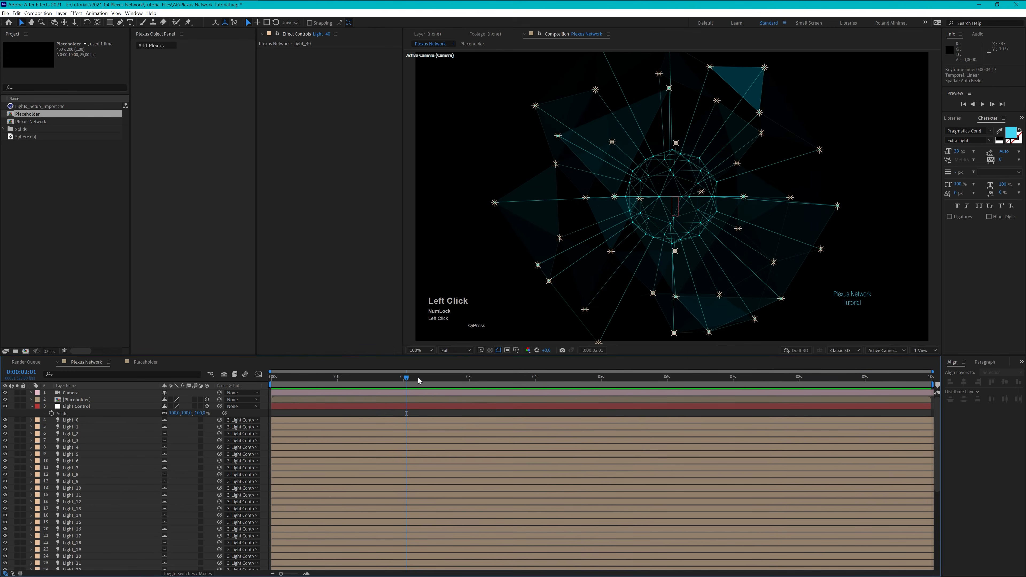
key("space")
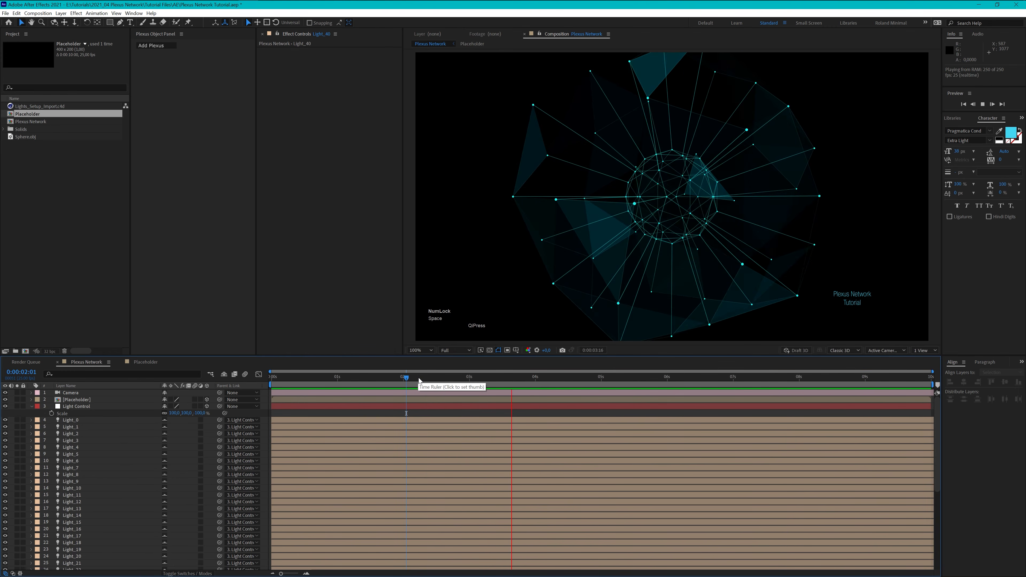
key("space")
left_click(814, 196)
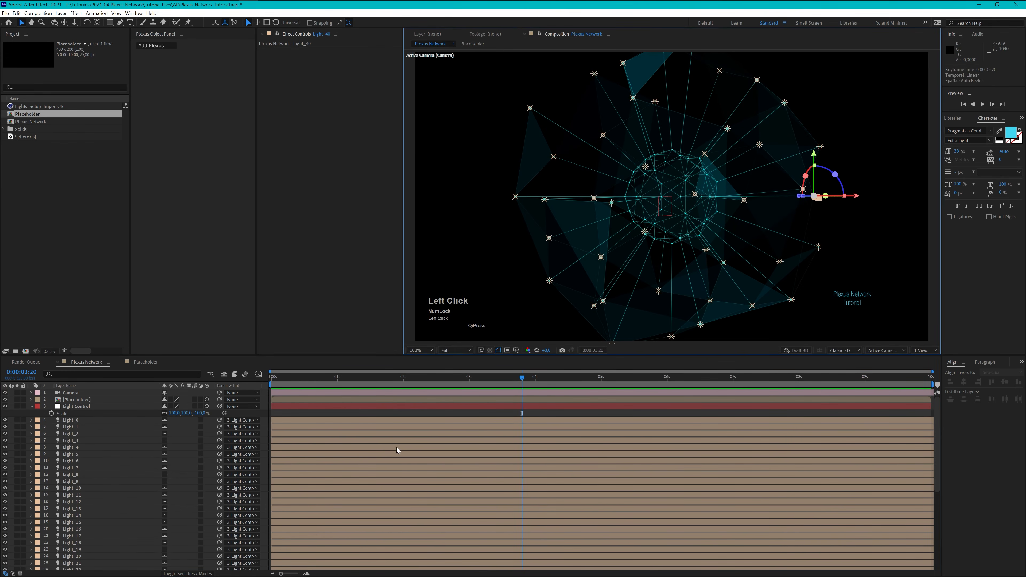
scroll(87, 541, "down", 5)
scroll(88, 541, "up", 5)
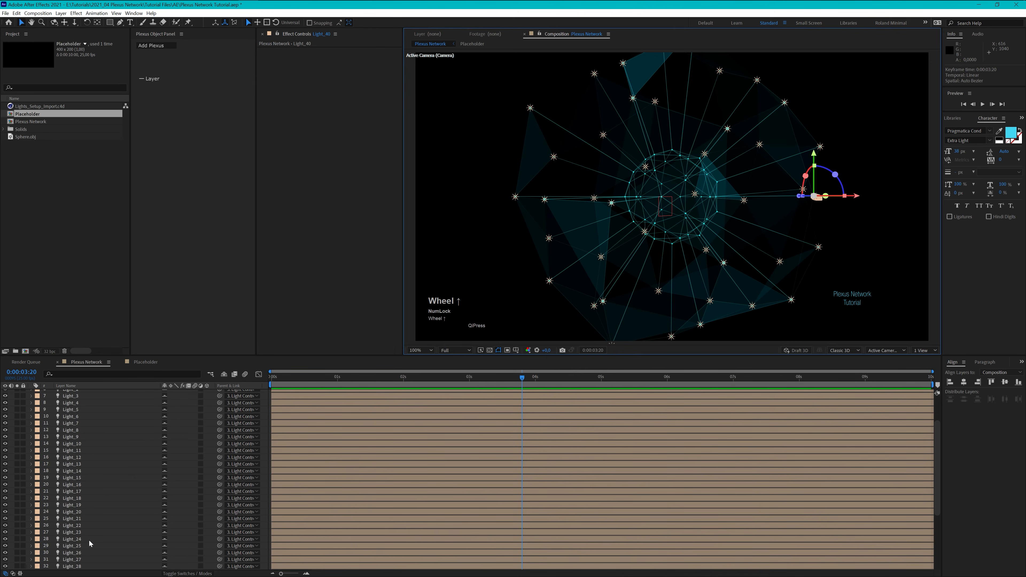
Parent the Placeholder layer to Light_40.
left_click(76, 399)
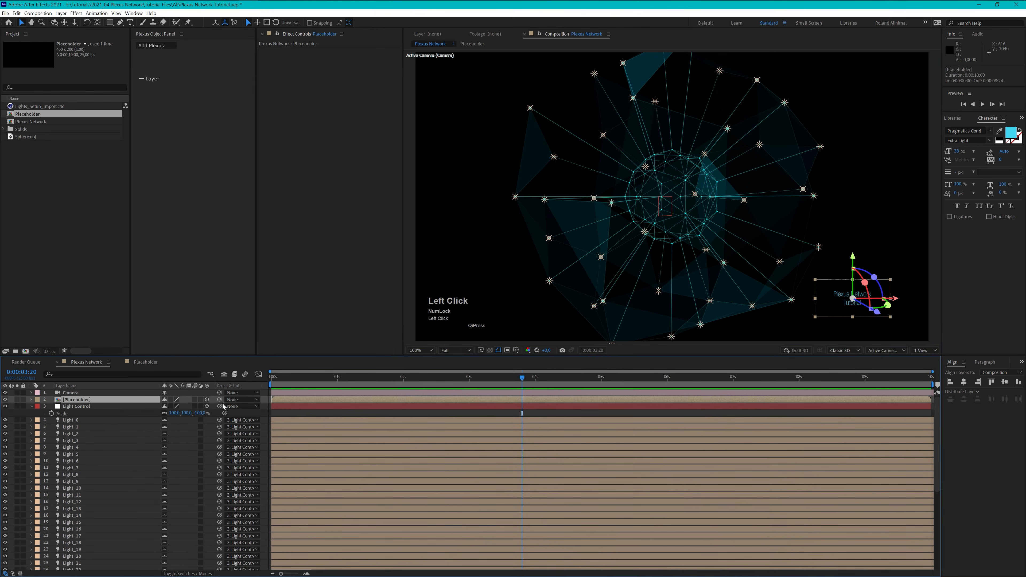
left_click(240, 401)
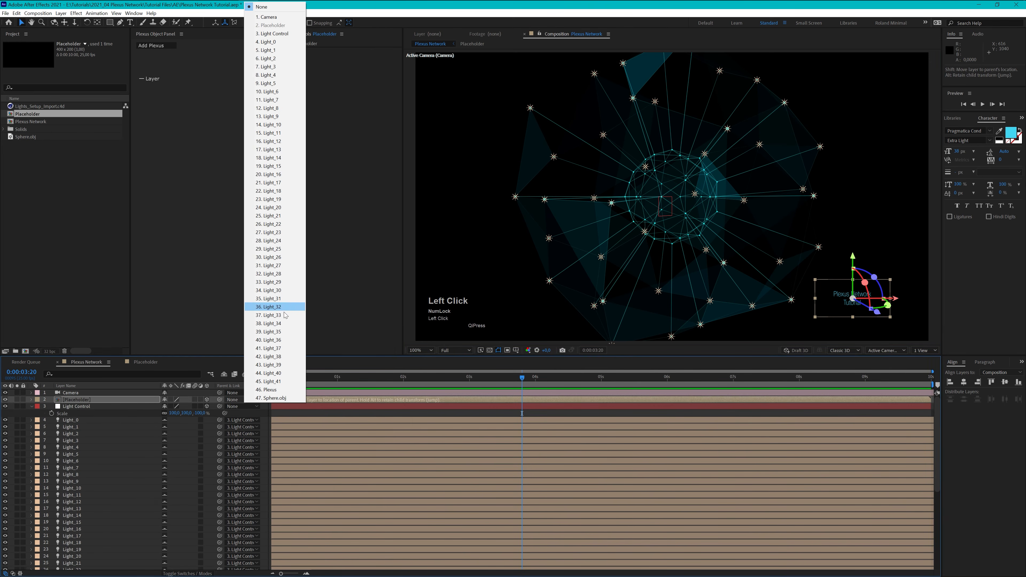
left_click(278, 374)
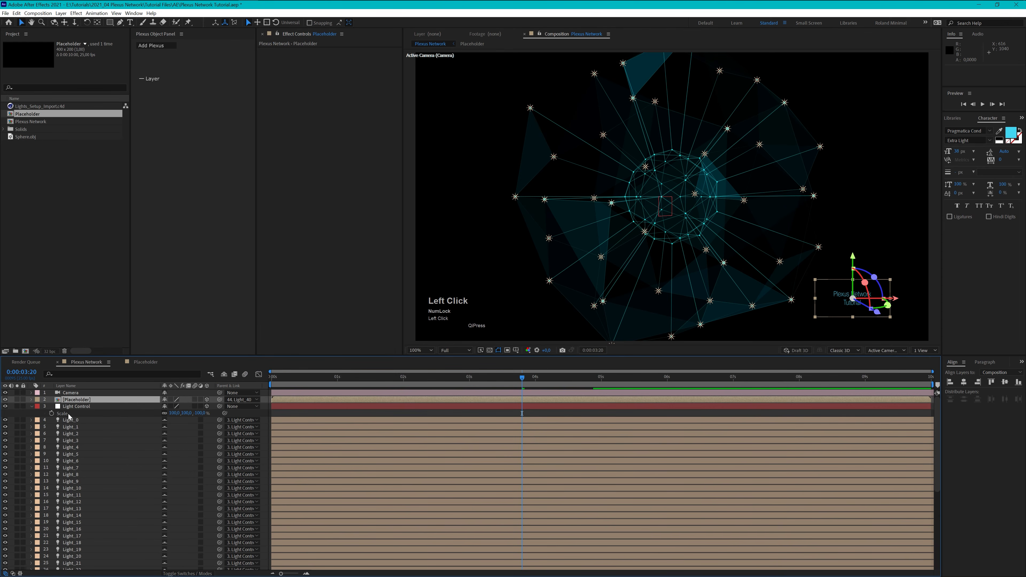
Set the Placeholder layer's position to 0, 0, 0 so it sits exactly on its parent light.
key("p")
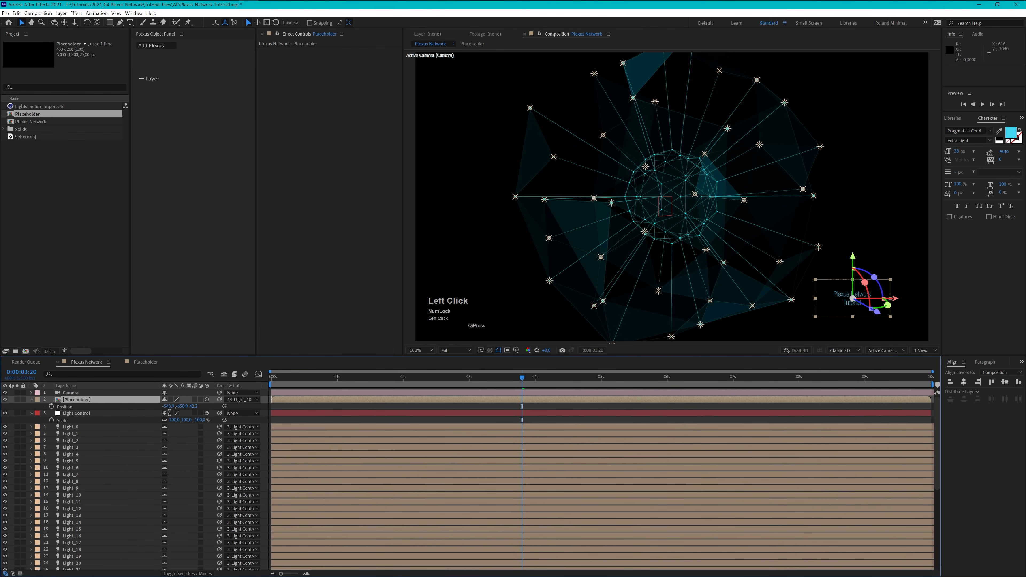
type("0")
key("Tab")
type("0")
key("Tab")
type("0")
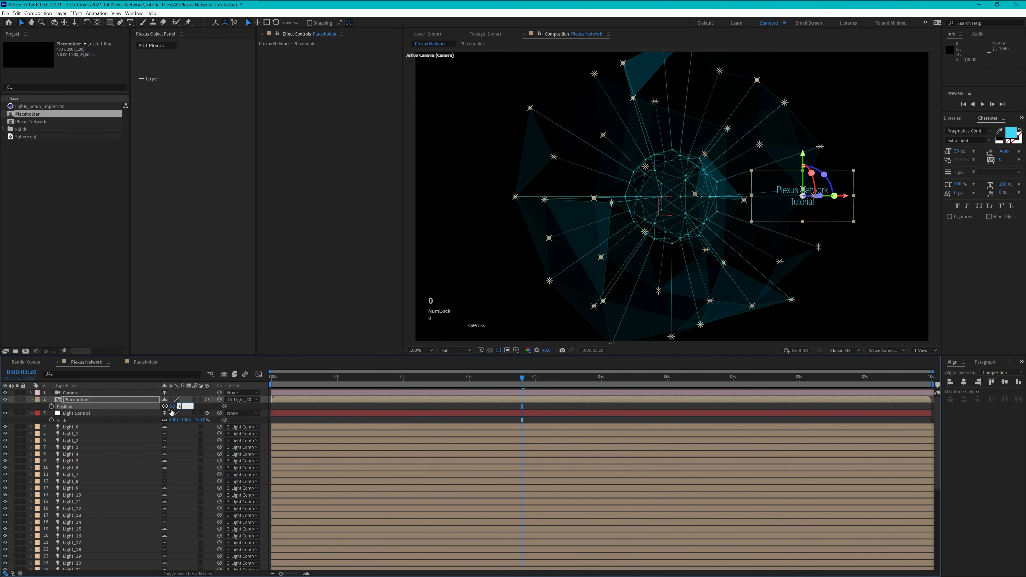
key("Return")
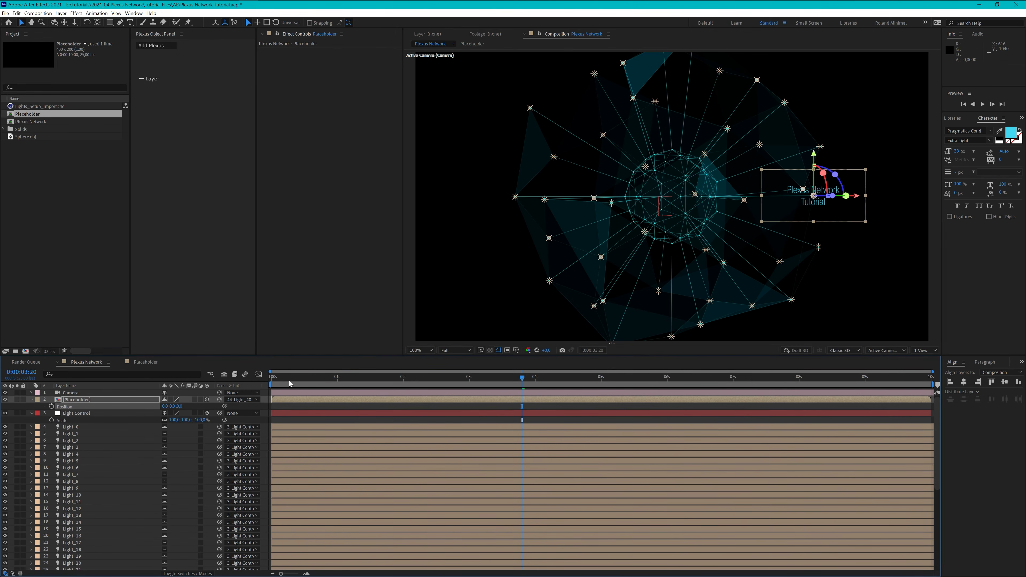
Play back the animation to check how the placeholder text follows its parent light around the sphere.
left_click(289, 382)
key("space")
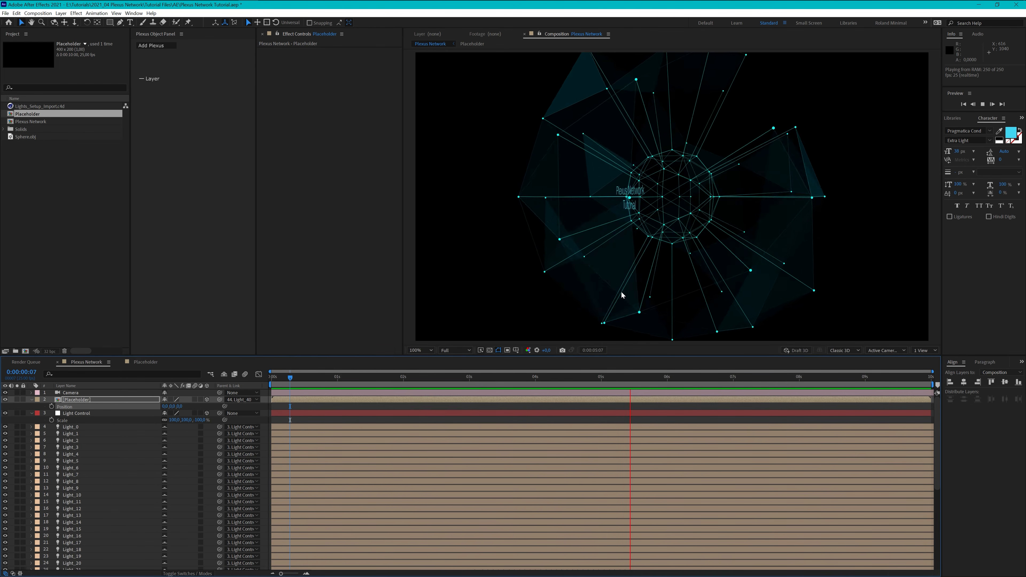
key("space")
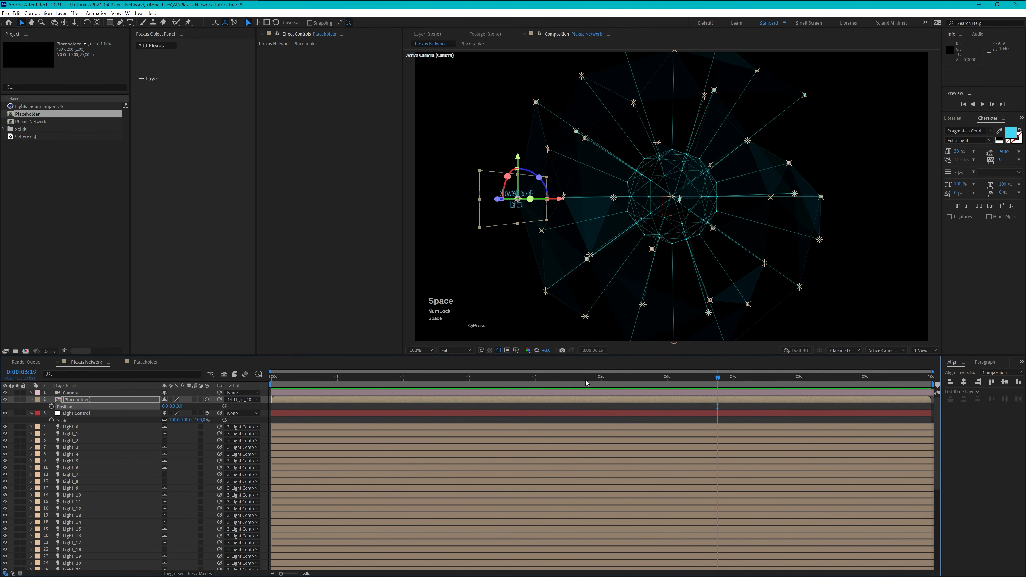
At 0:00:03:19, raise the placeholder text above its light to a position of about 67, 0, 0 and replay the animation.
left_click_drag(586, 380, 521, 385)
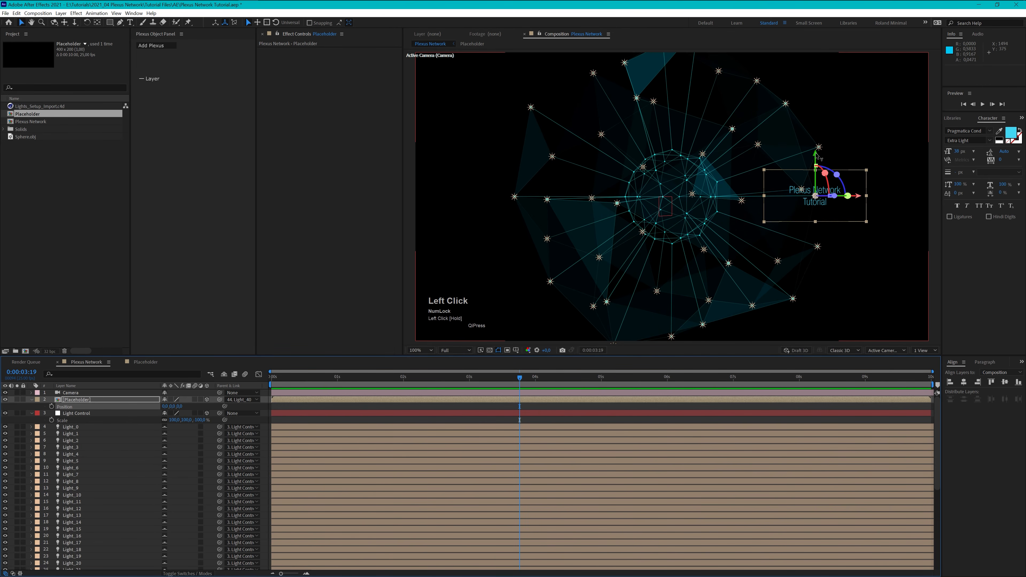
left_click_drag(819, 158, 817, 138)
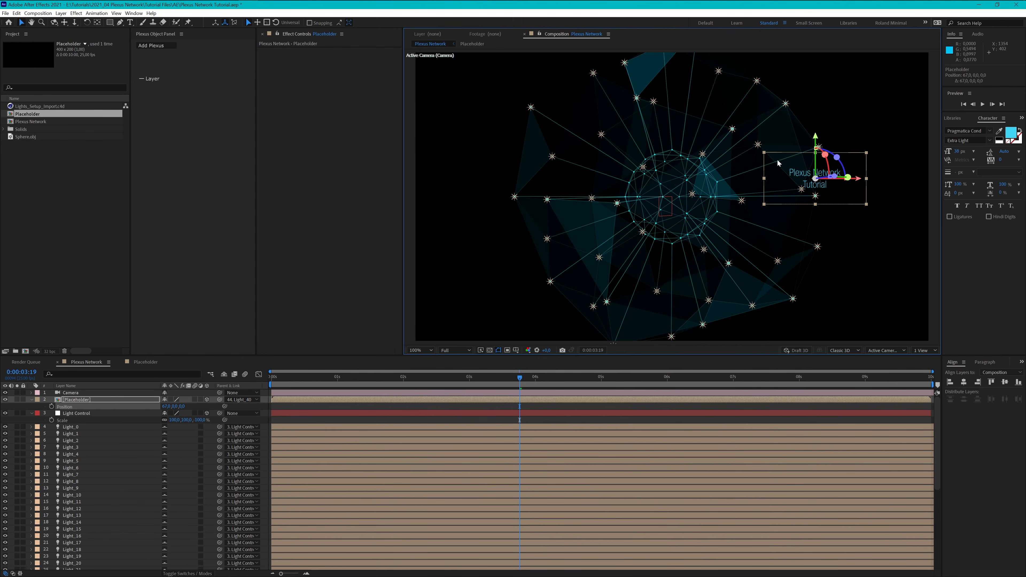
left_click(322, 381)
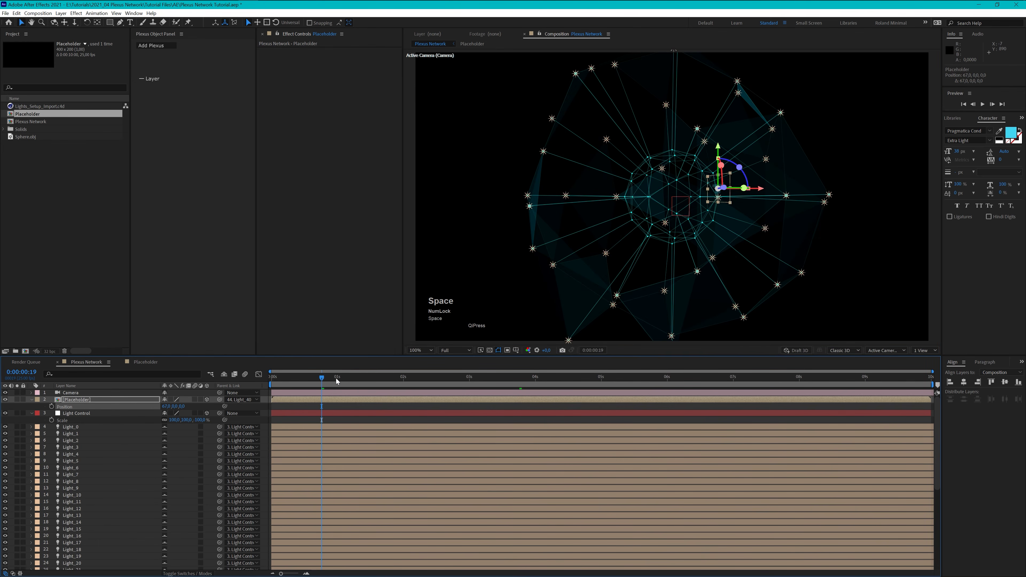
key("space")
left_click(380, 380)
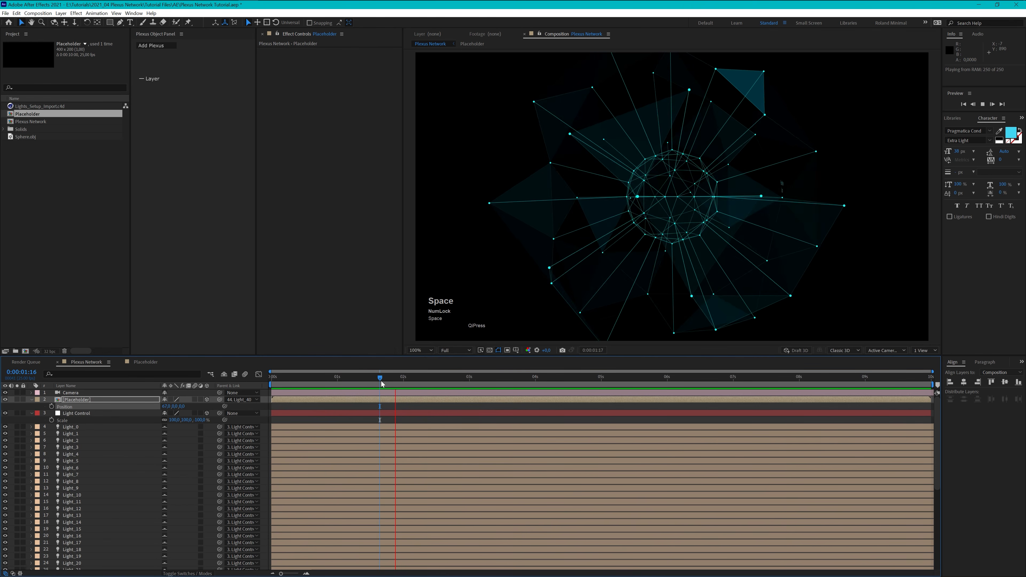
Set the Placeholder layer's Auto-Orientation to Orient Towards Camera.
left_click(120, 400)
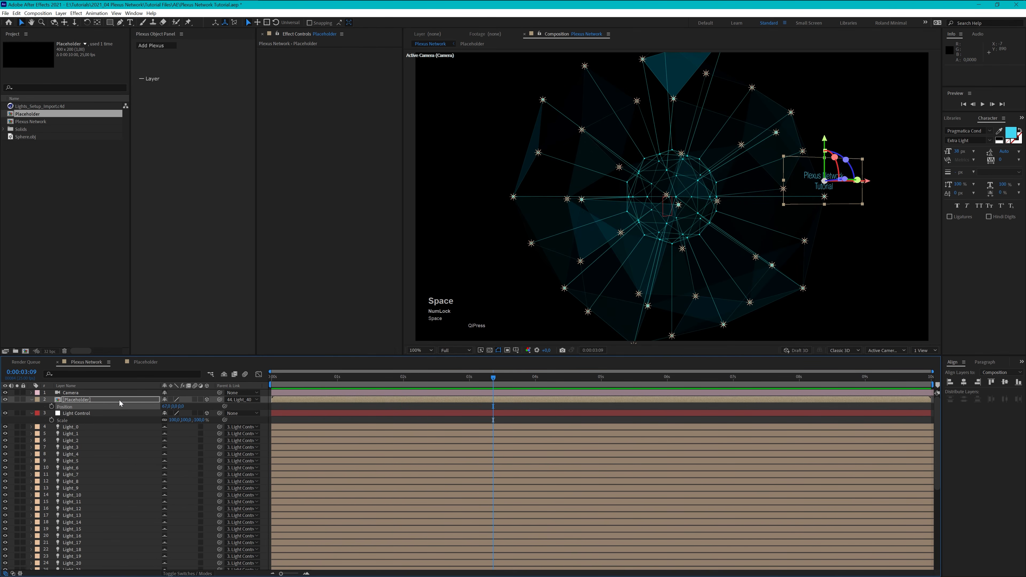
right_click(80, 400)
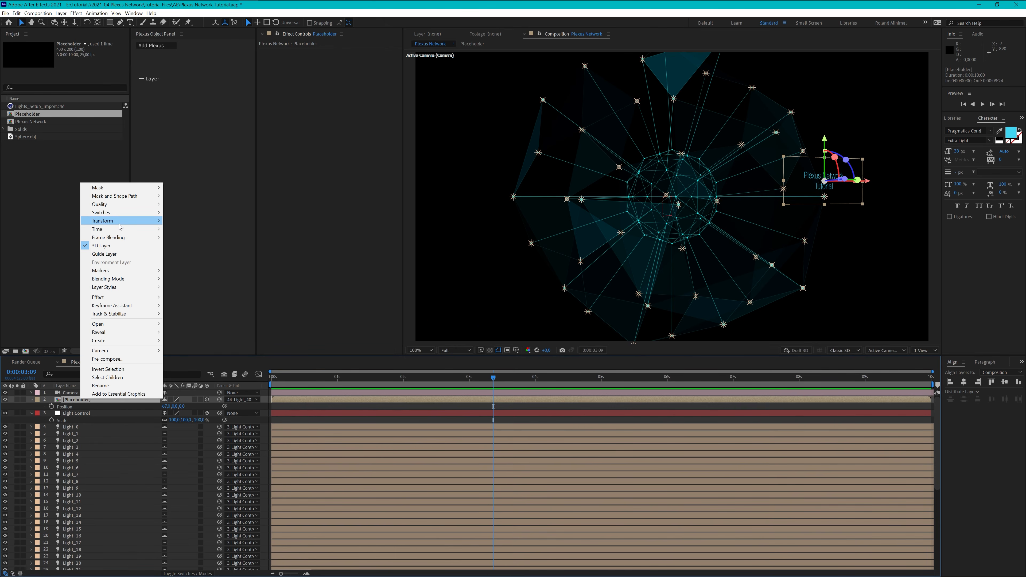
mouse_move(120, 226)
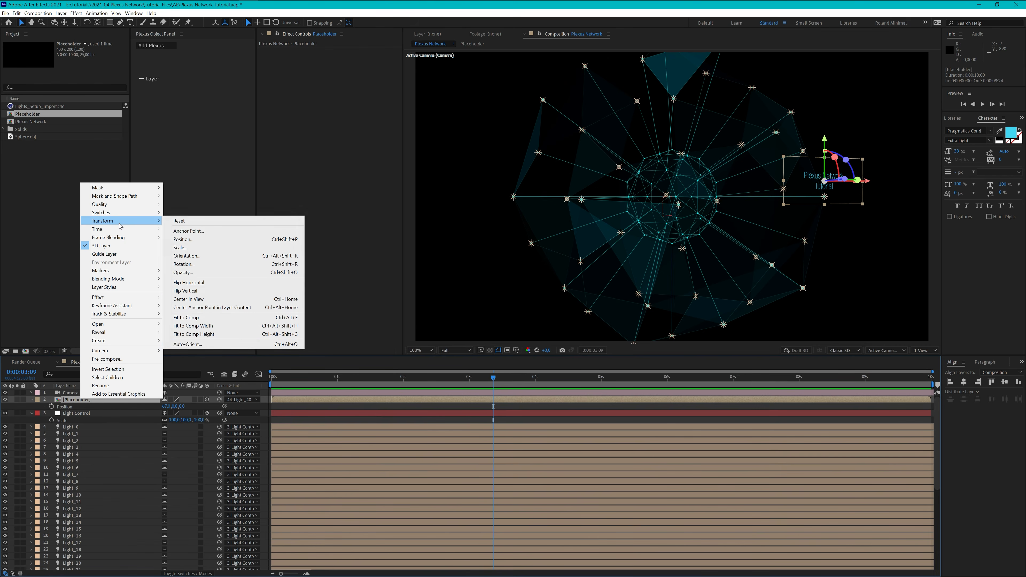
left_click(211, 346)
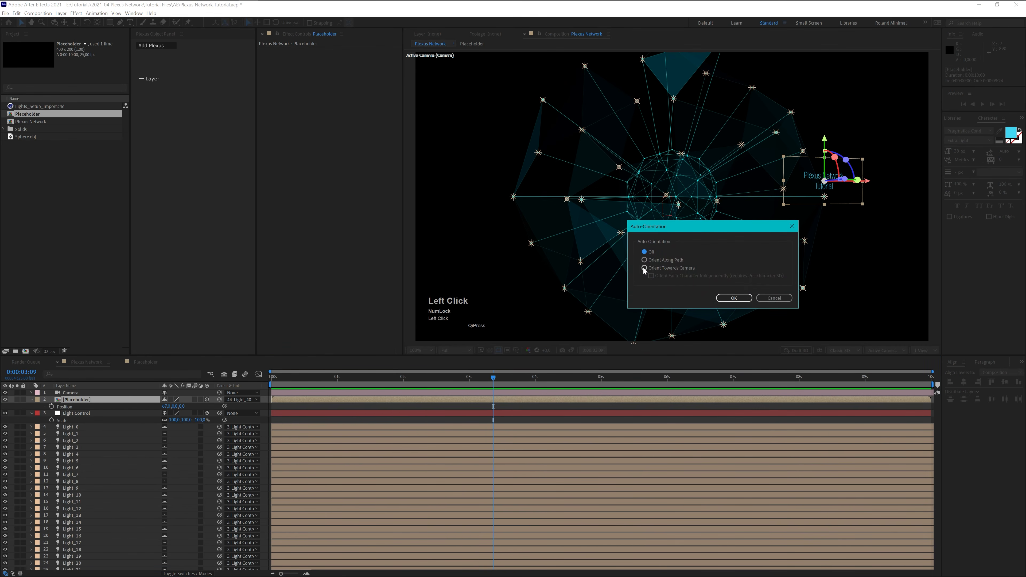
left_click(729, 298)
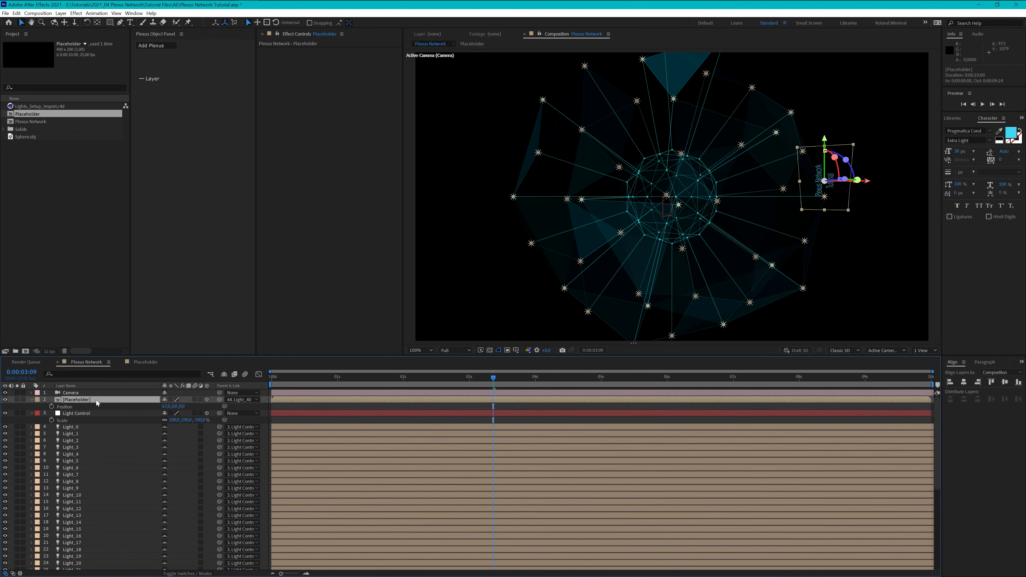
Set the Placeholder layer's orientation to 180°, 0°, 0° so the text reads upright.
key("p")
key("r")
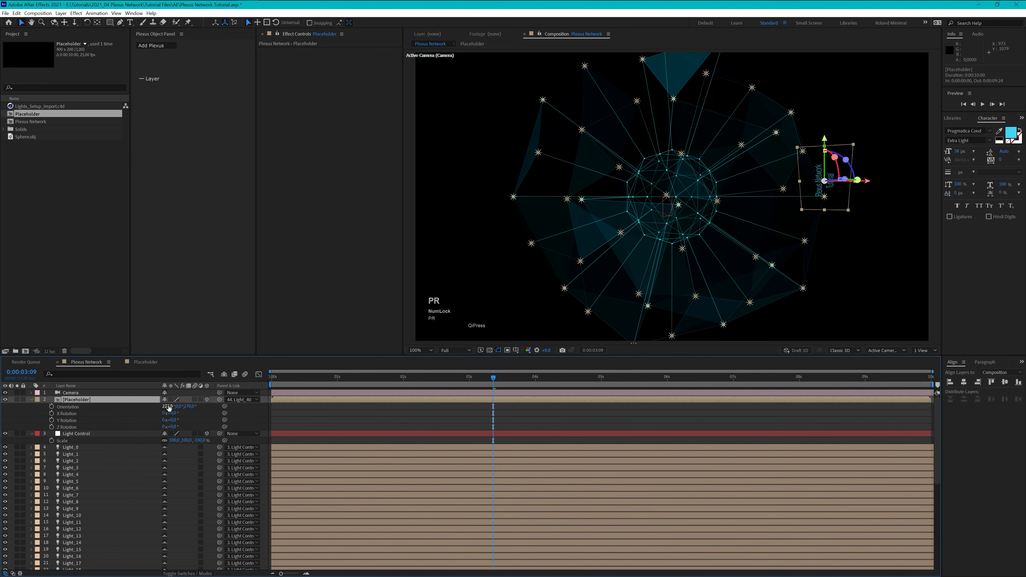
key("Tab")
key("Tab")
type("0")
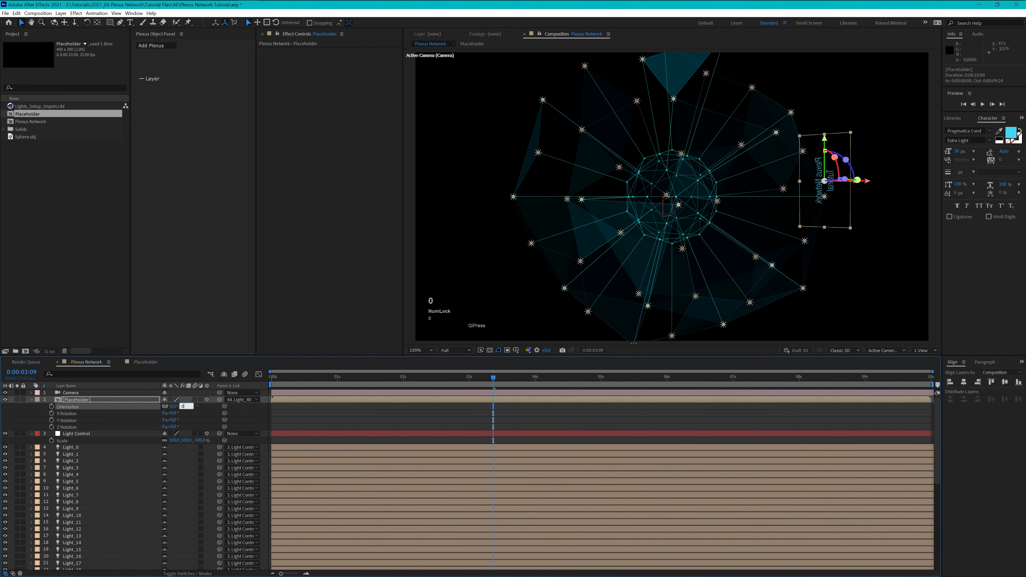
key("Return")
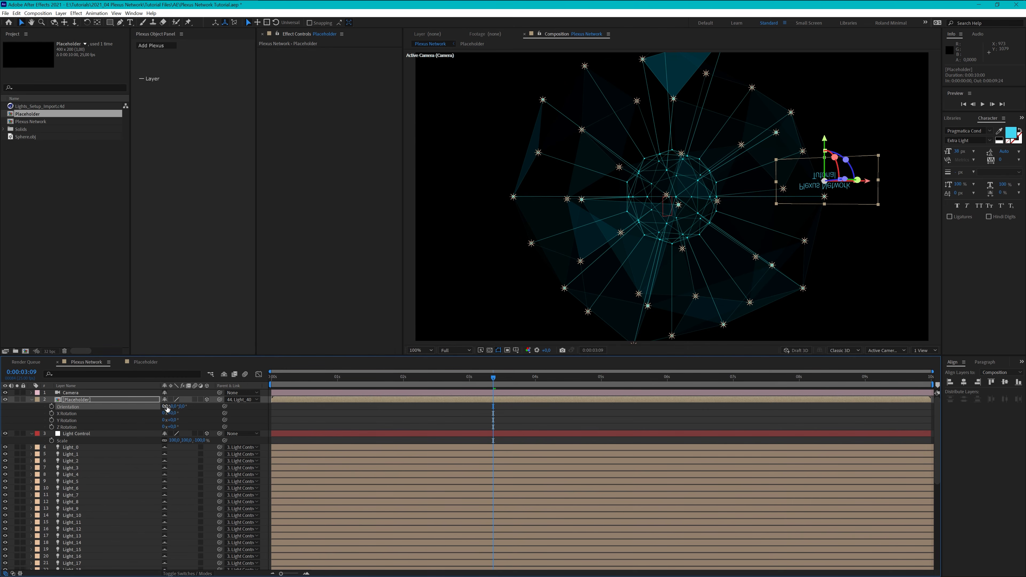
left_click(166, 406)
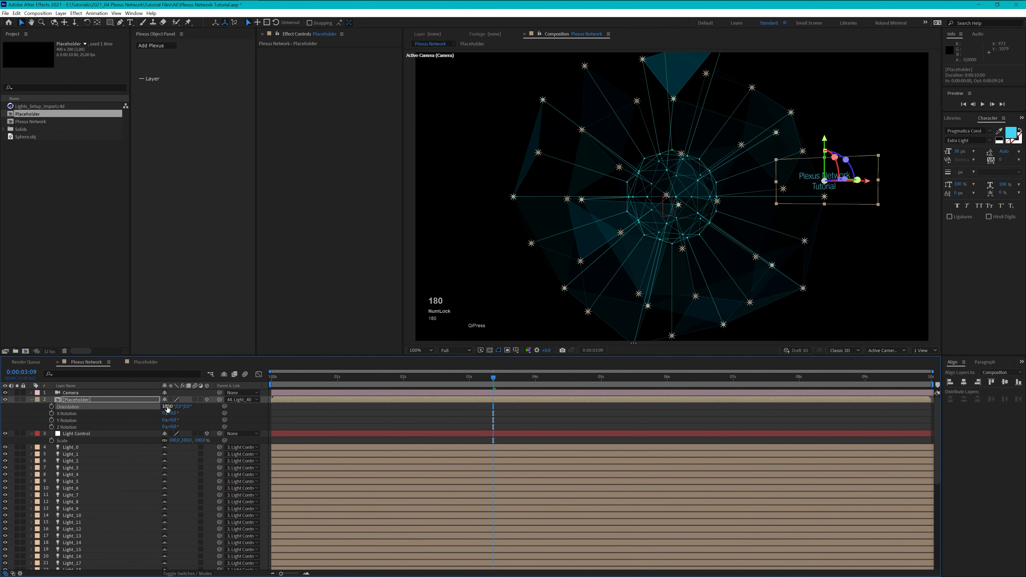
Play back the animation to check the orientation of the camera-facing placeholder text as the sphere rotates.
left_click(316, 384)
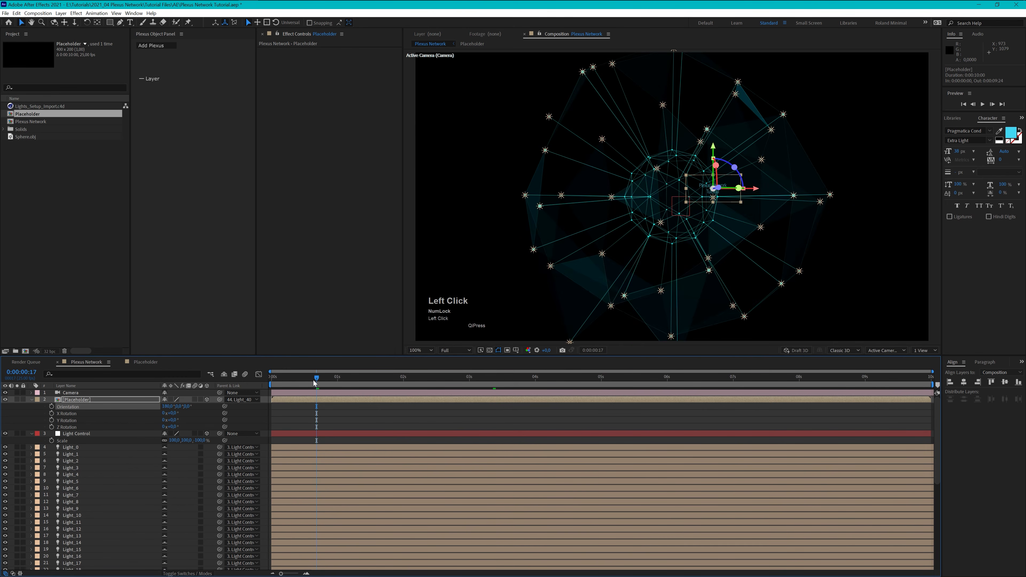
key("space")
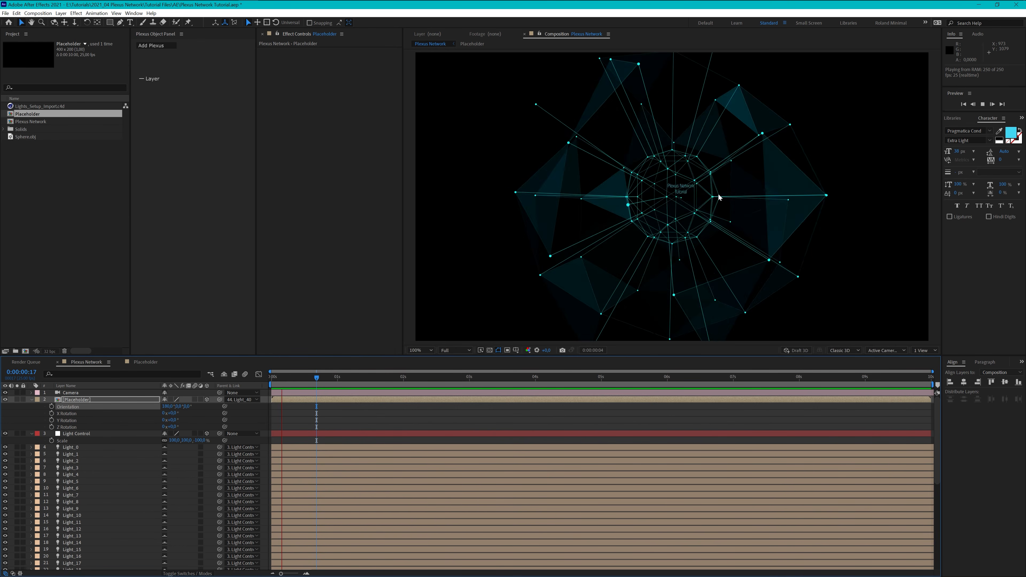
key("space")
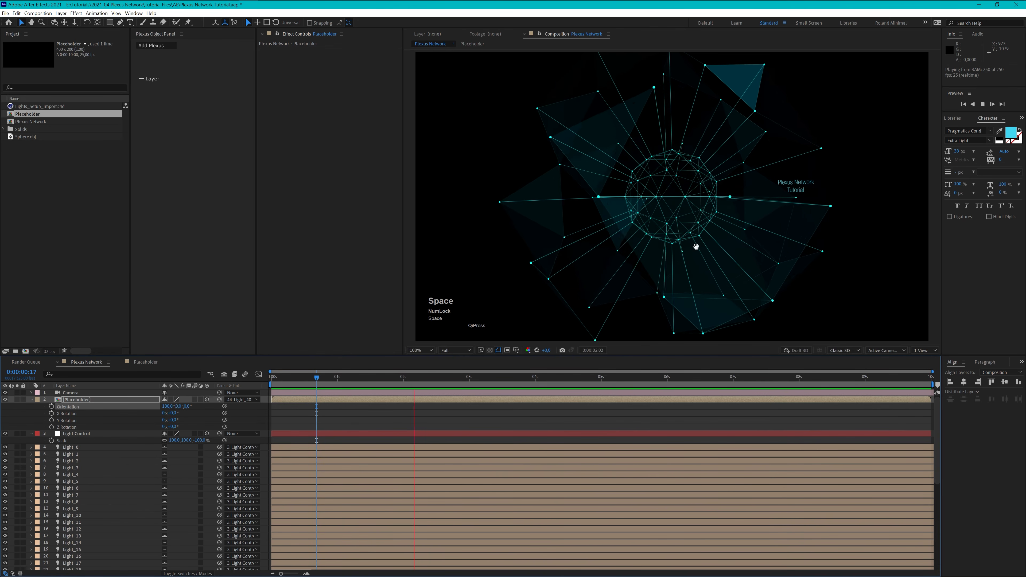
Duplicate the Placeholder layer and its composition, and replace the new layer's source with the Placeholder 2 composition.
left_click(90, 400)
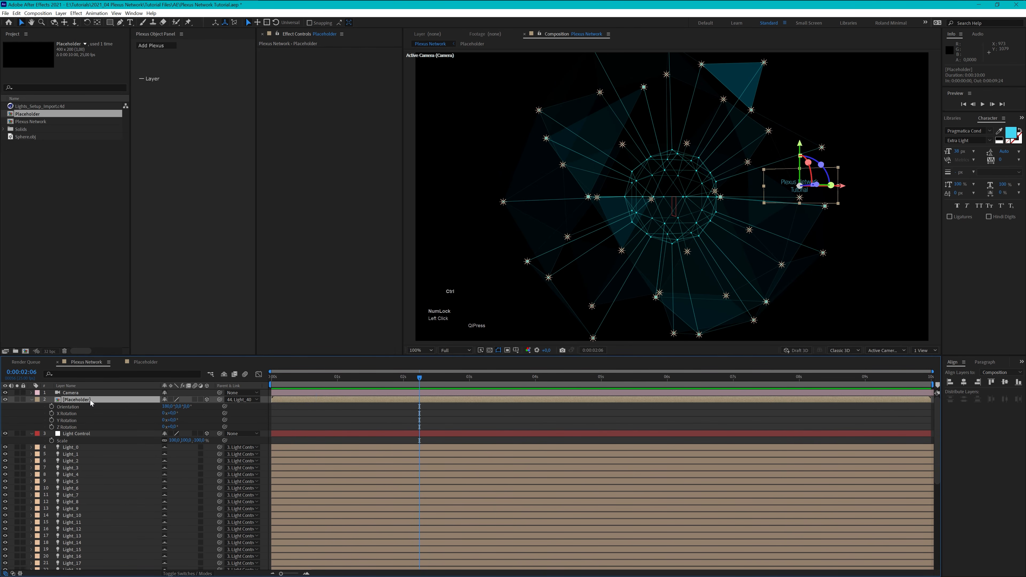
key("ctrl+d")
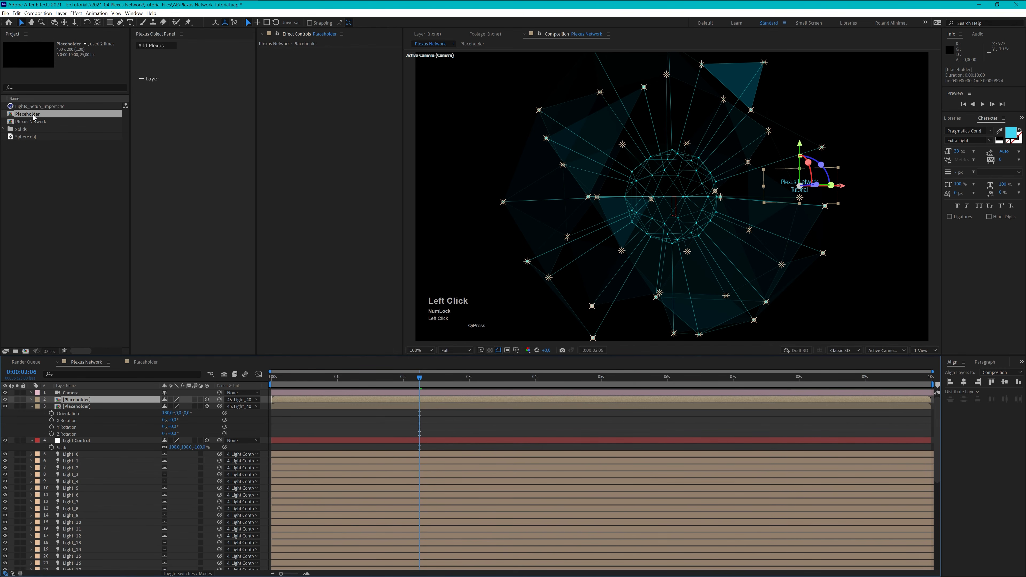
key("ctrl+d")
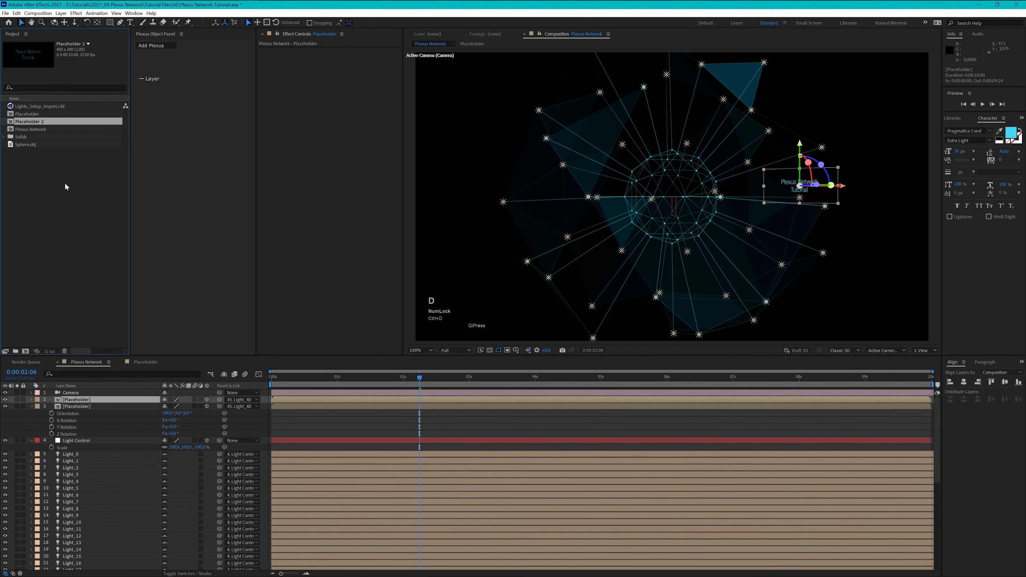
left_click_drag(57, 133, 82, 400)
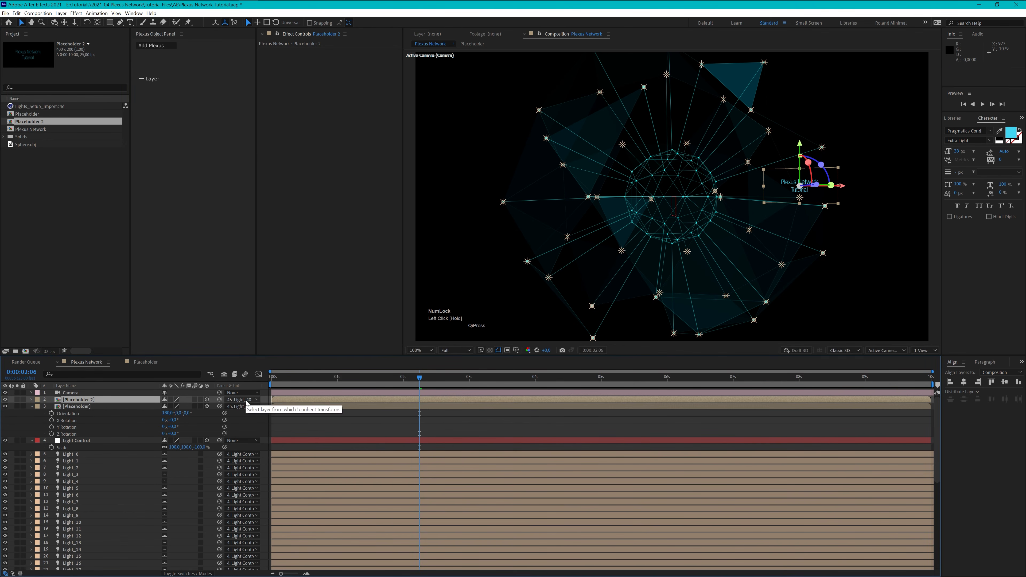
Parent the Placeholder 2 layer to Light_18 and set its position to 0, 0, 0.
left_click(277, 366)
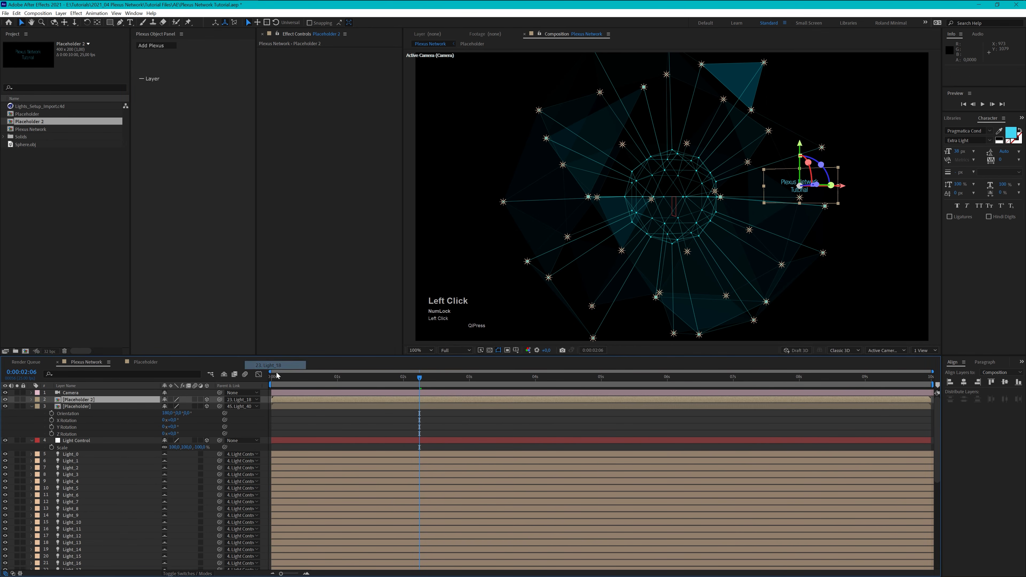
type("p")
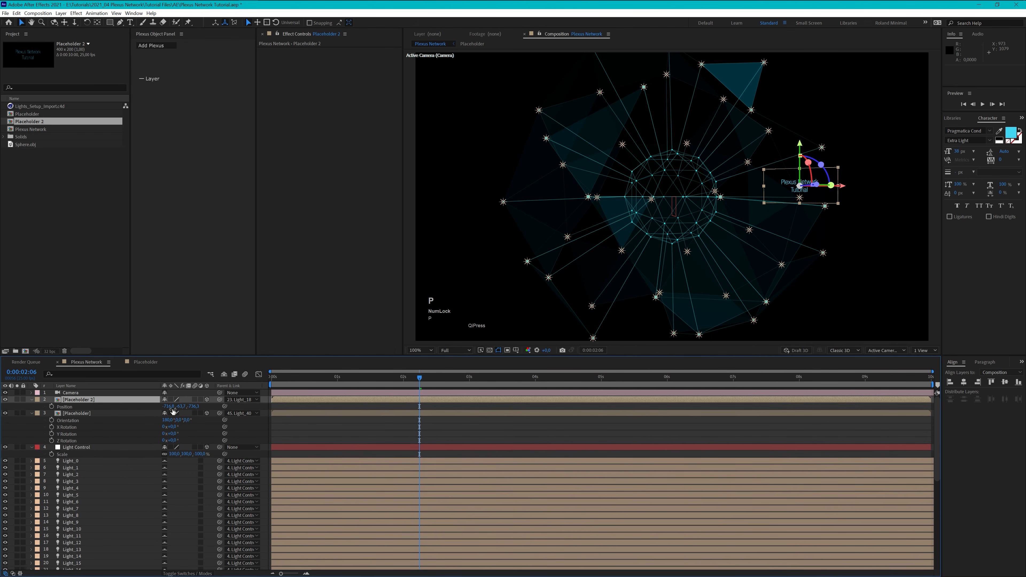
type("0")
key("Tab")
type("0")
key("Tab")
type("0")
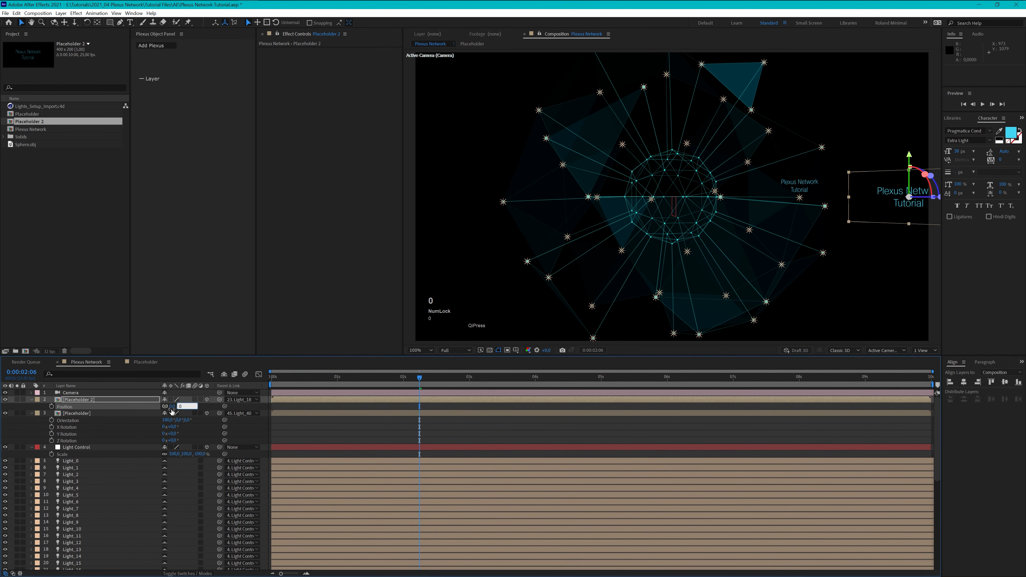
key("Return")
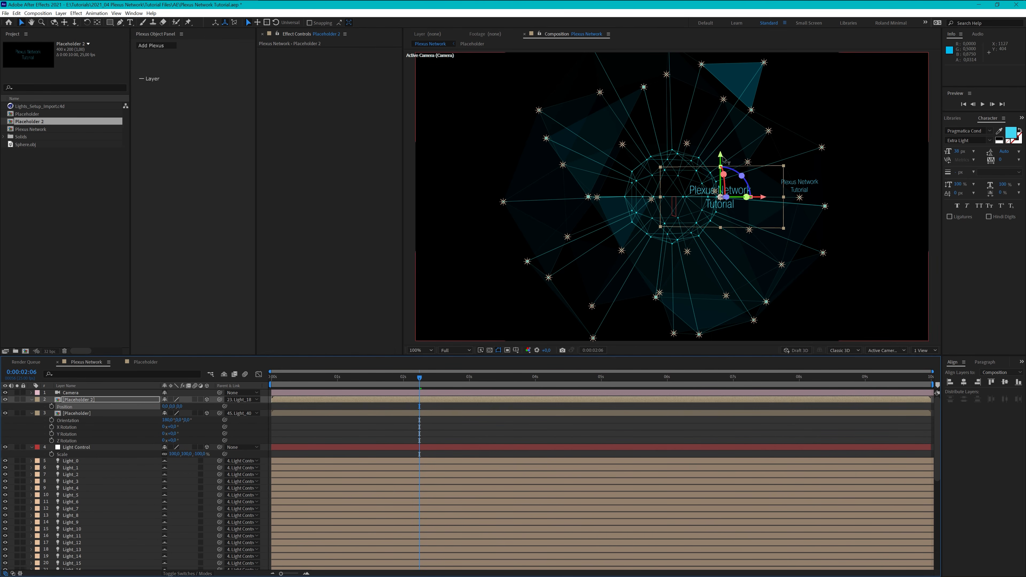
Raise the Placeholder 2 text above its light to a position of about 0, -31, 0 and play back the animation.
left_click_drag(723, 159, 722, 149)
key("space")
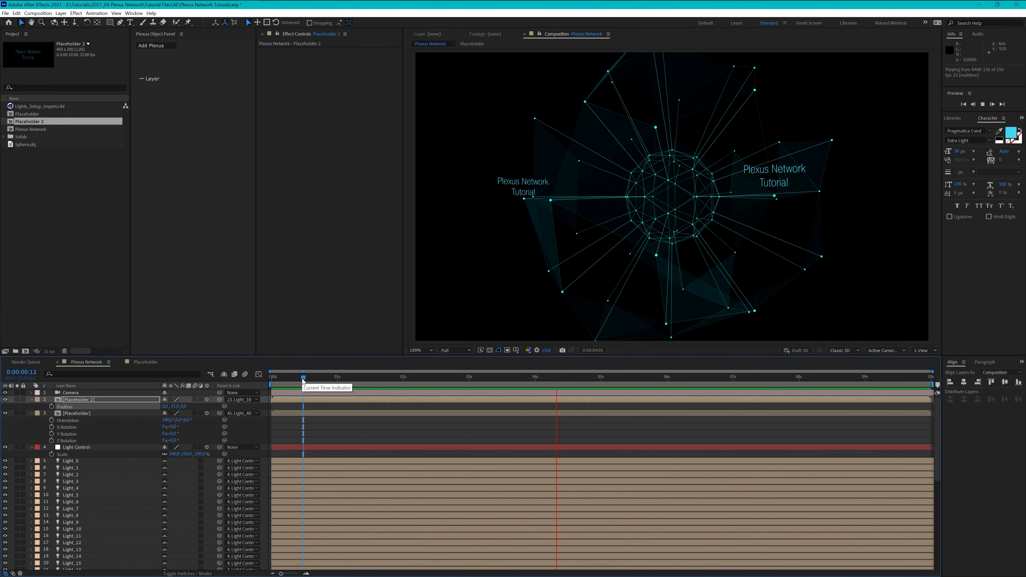
key("space")
At 0:00:04:13, raise the Placeholder 2 text further above its parent light and replay the animation.
left_click(98, 402)
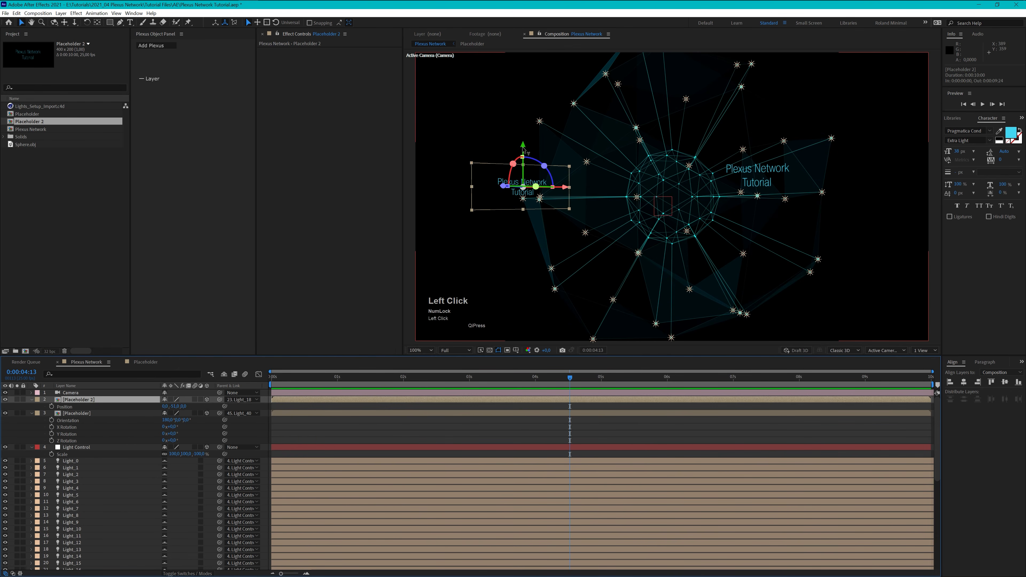
left_click_drag(525, 148, 525, 146)
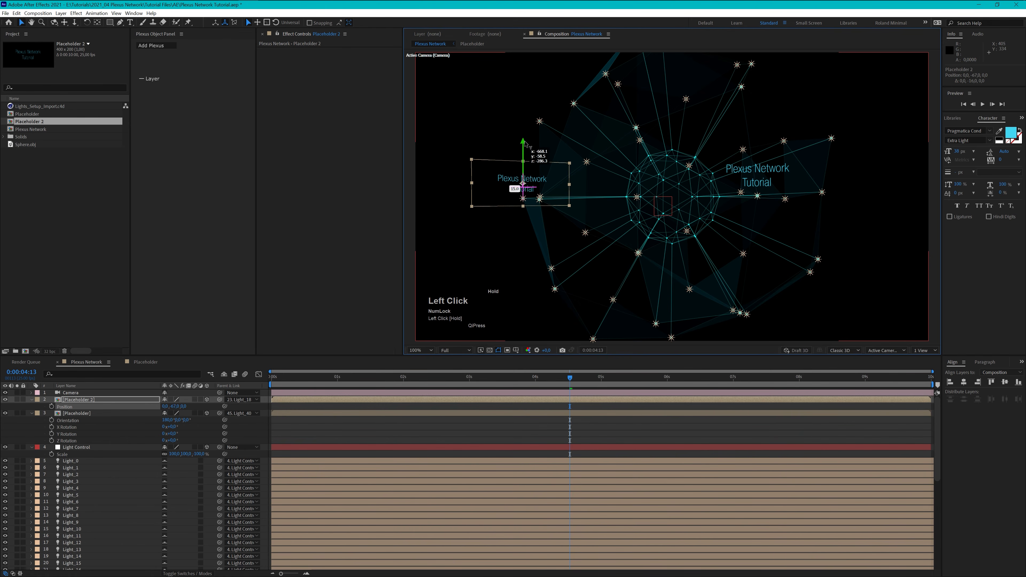
left_click_drag(525, 147, 525, 146)
key("space")
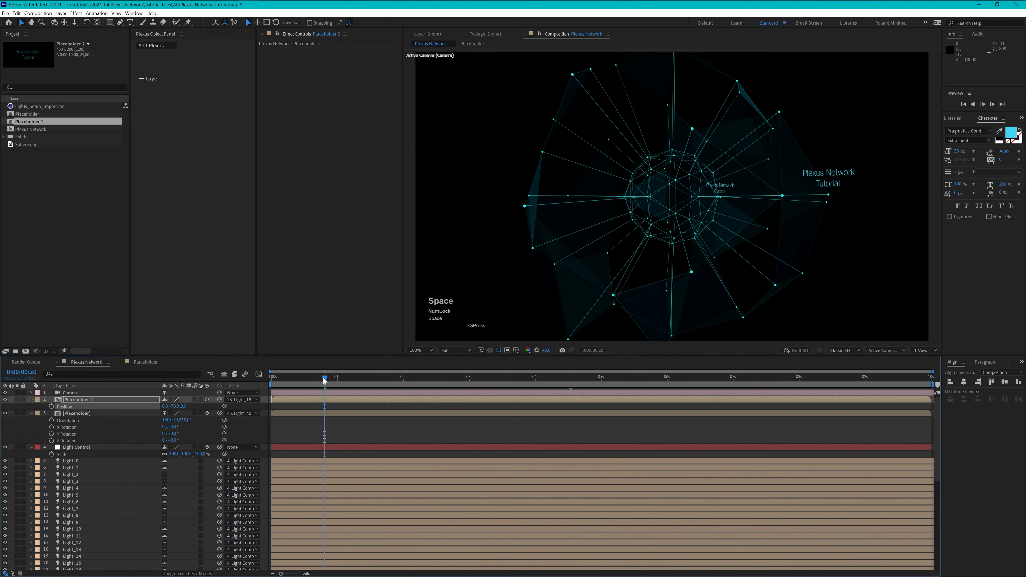